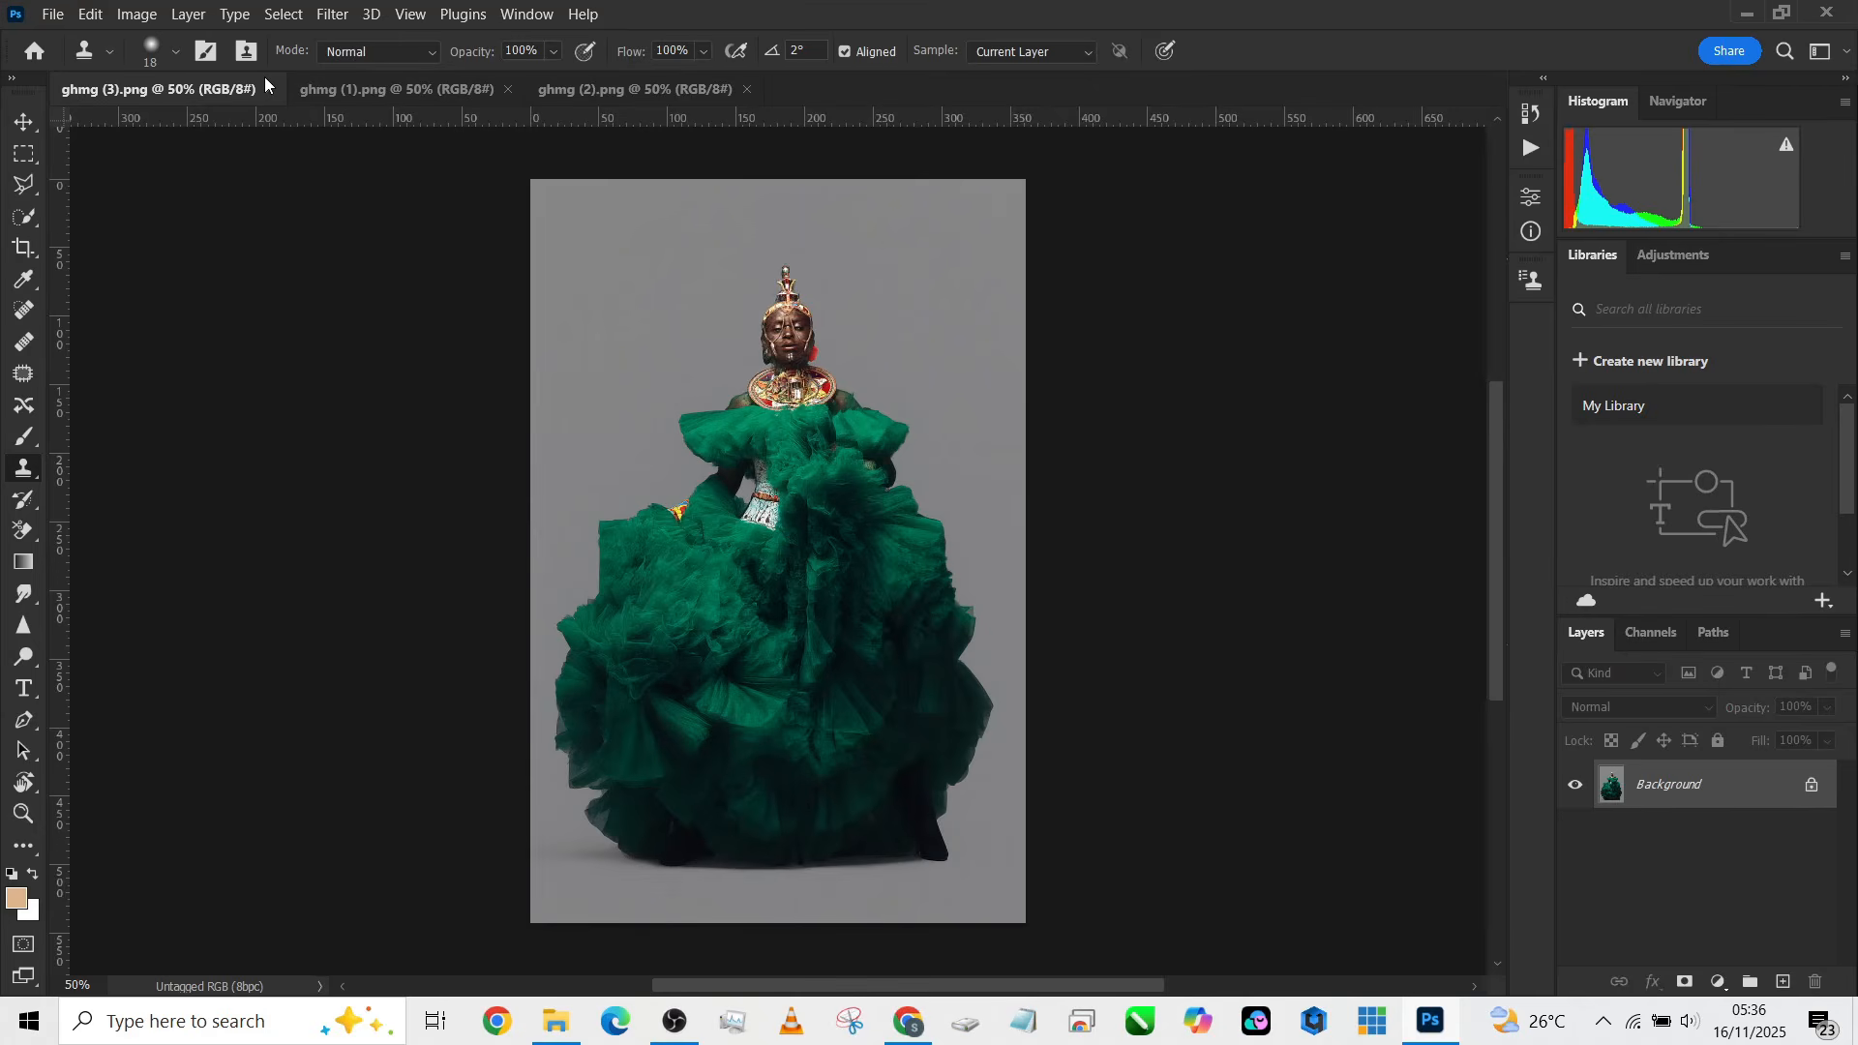
Step: Crop the photo at a 4:5 ratio, extending the frame downward with Content-Aware fill, and commit the crop
{"action": "left_click", "coordinate": [24, 247]}
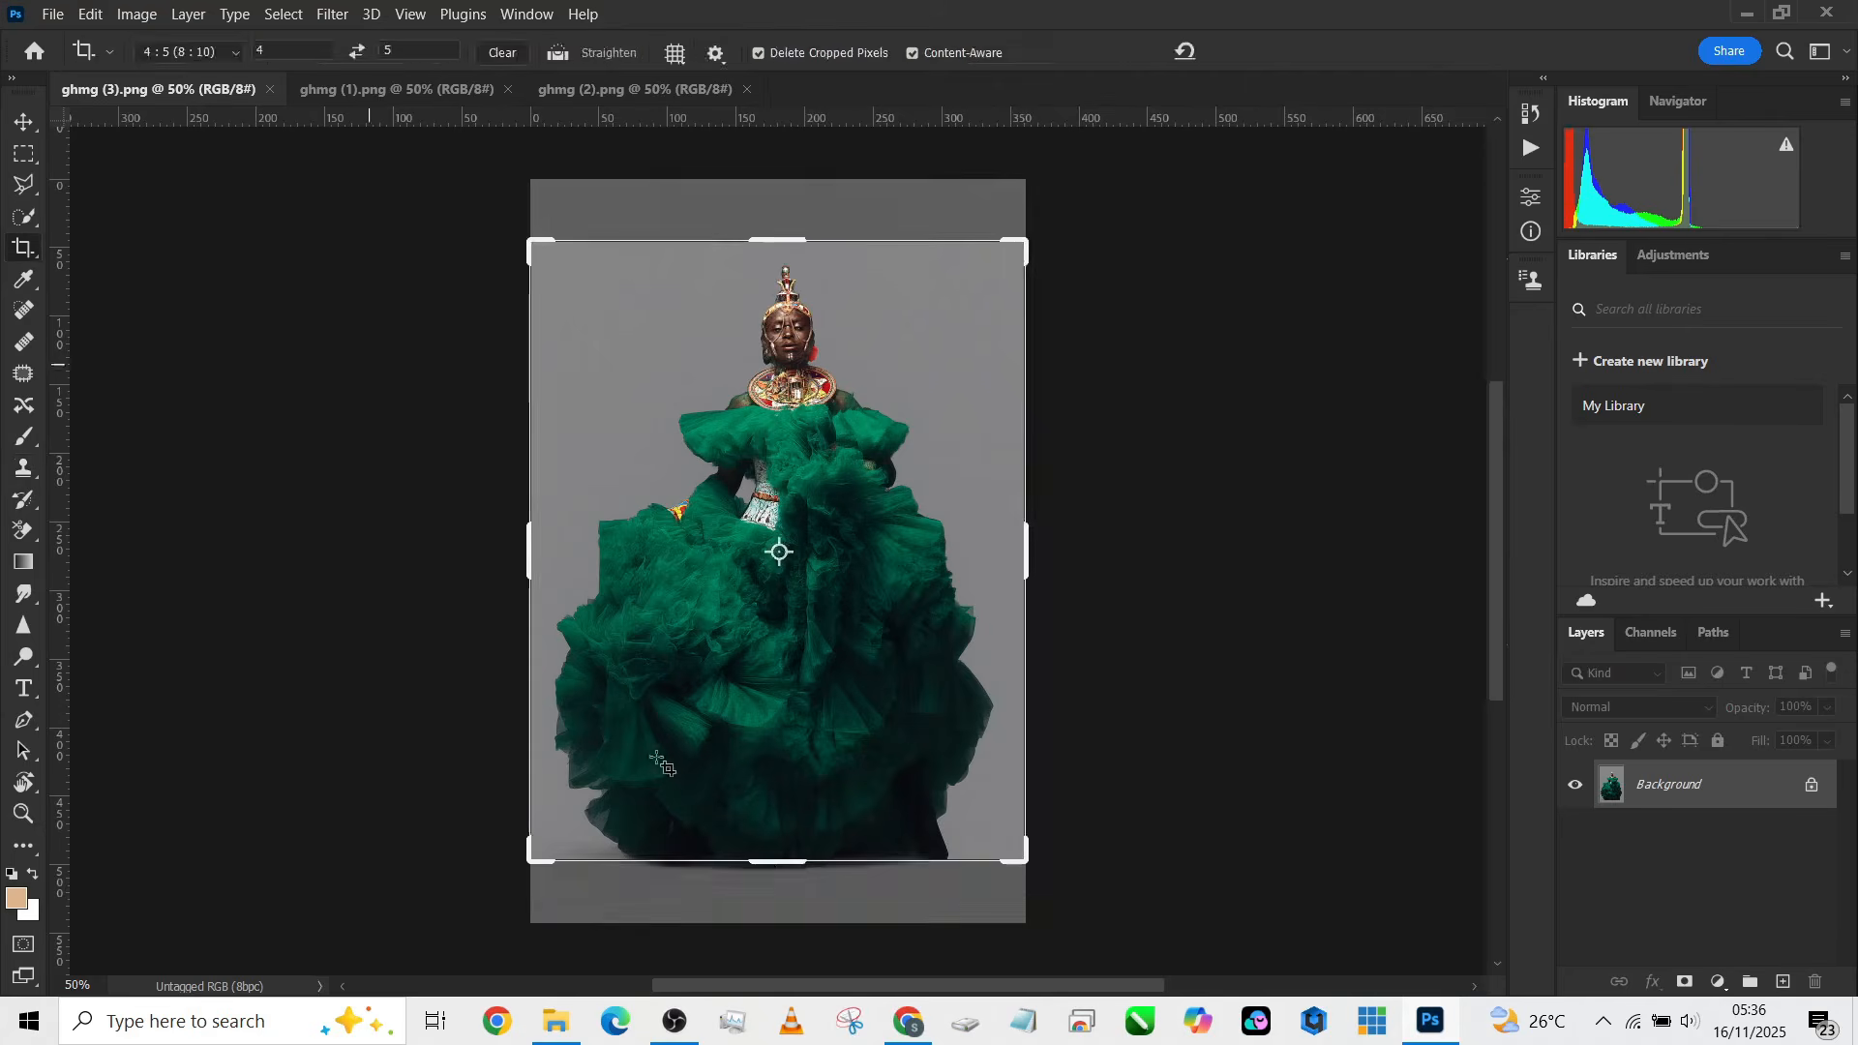
{"action": "left_click_drag", "start_coordinate": [774, 861], "coordinate": [774, 900]}
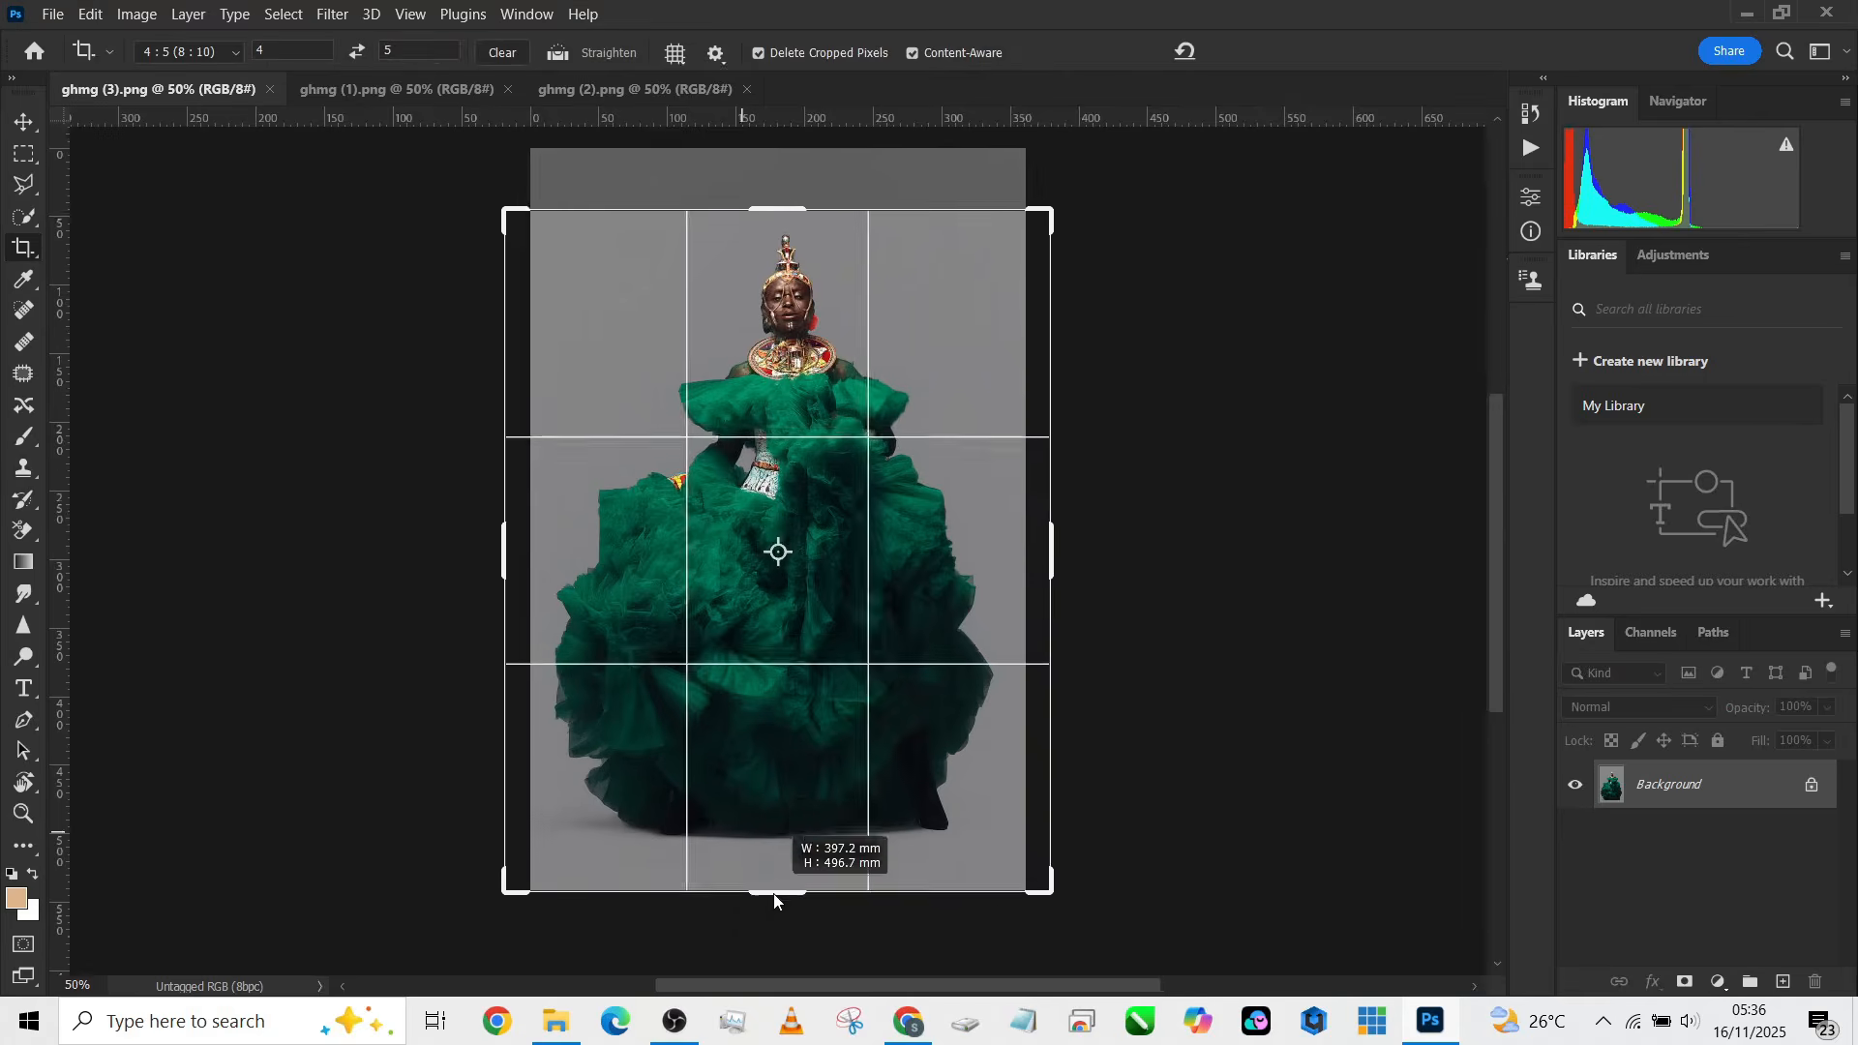
{"action": "left_click_drag", "start_coordinate": [763, 749], "coordinate": [763, 781]}
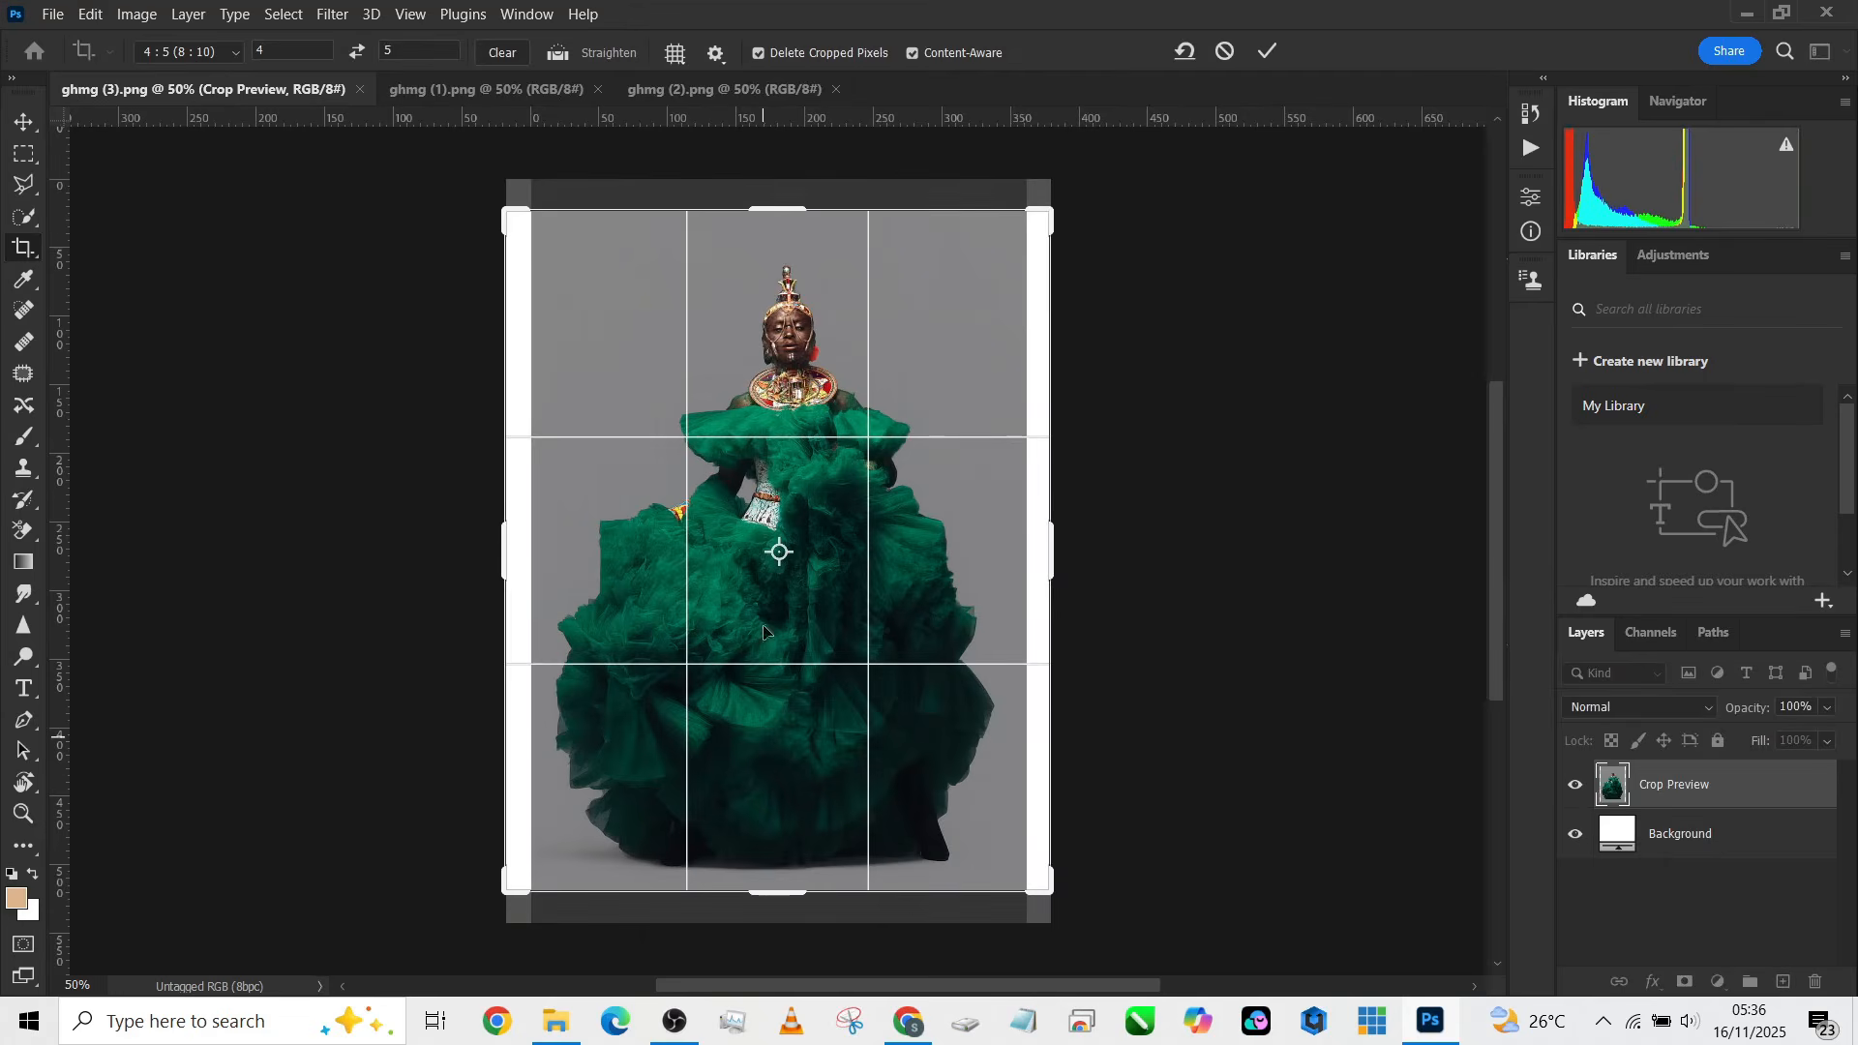
{"action": "left_click", "coordinate": [1267, 52]}
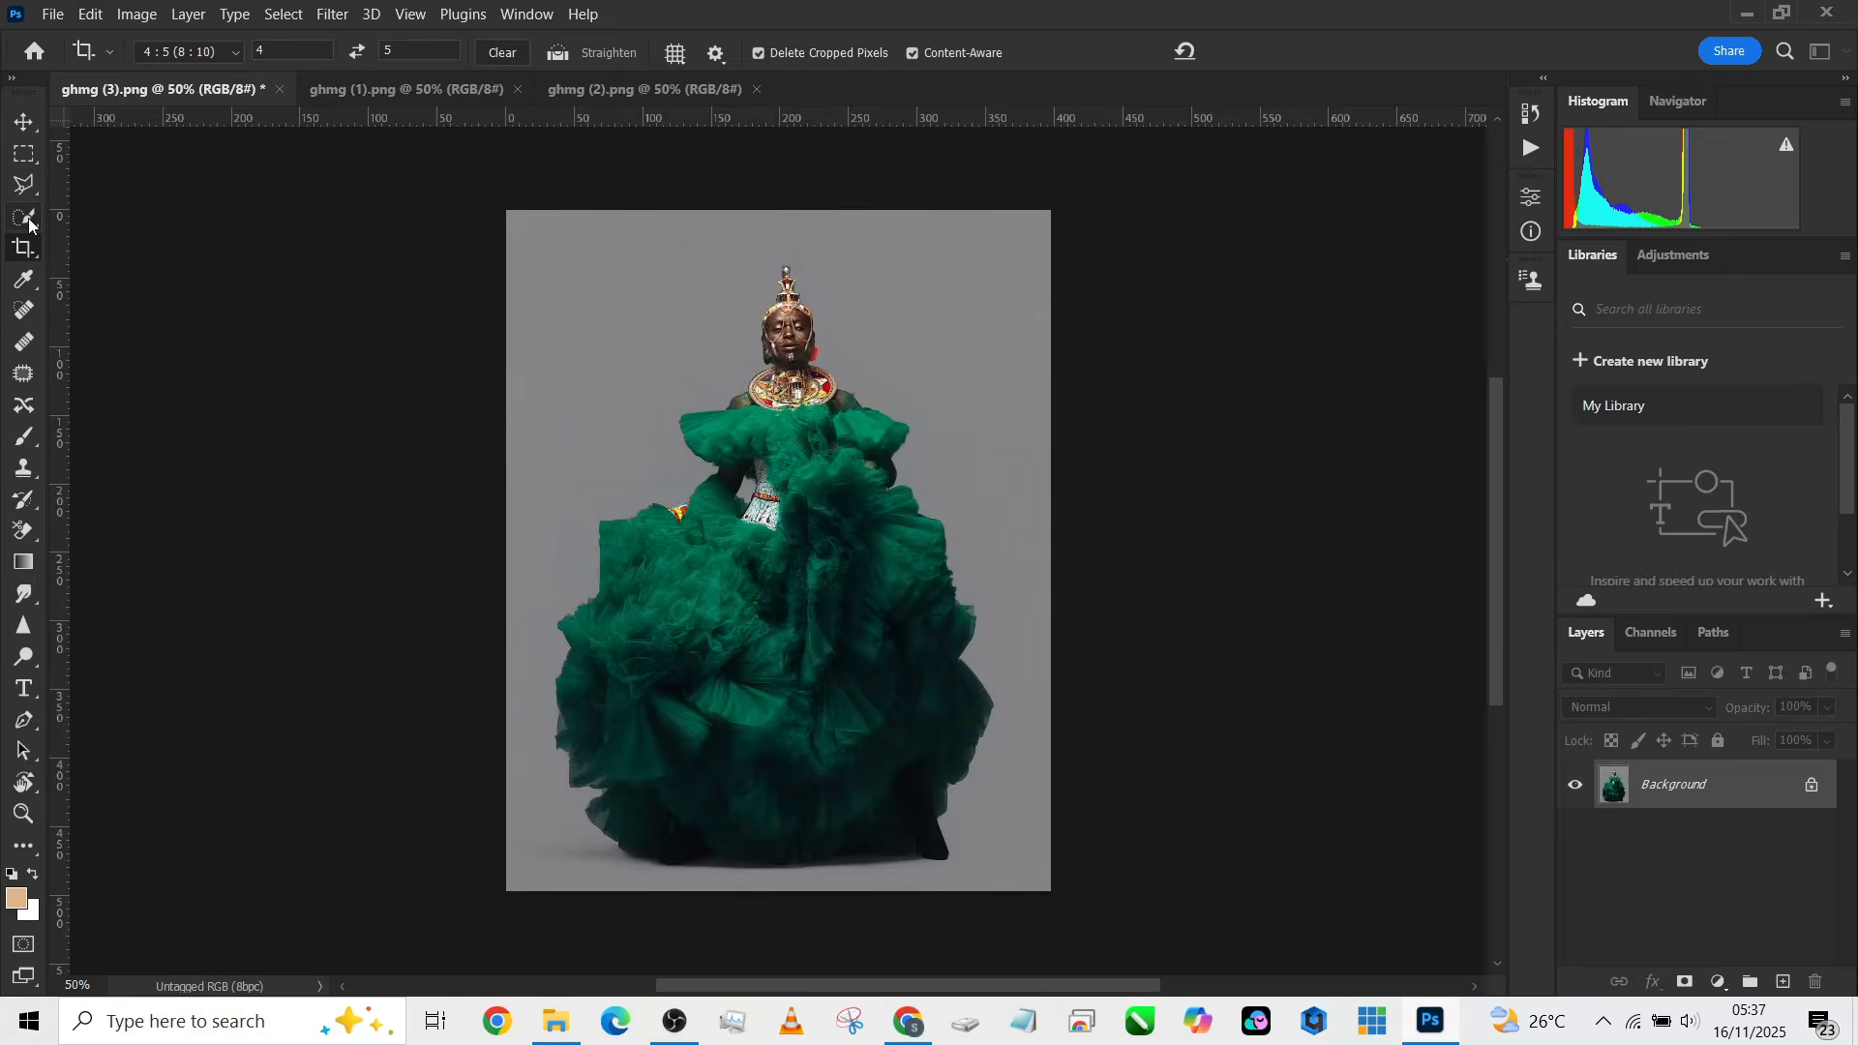
Step: Crop again at 4:5, extending the canvas upward above the subject, and commit
{"action": "left_click", "coordinate": [718, 611]}
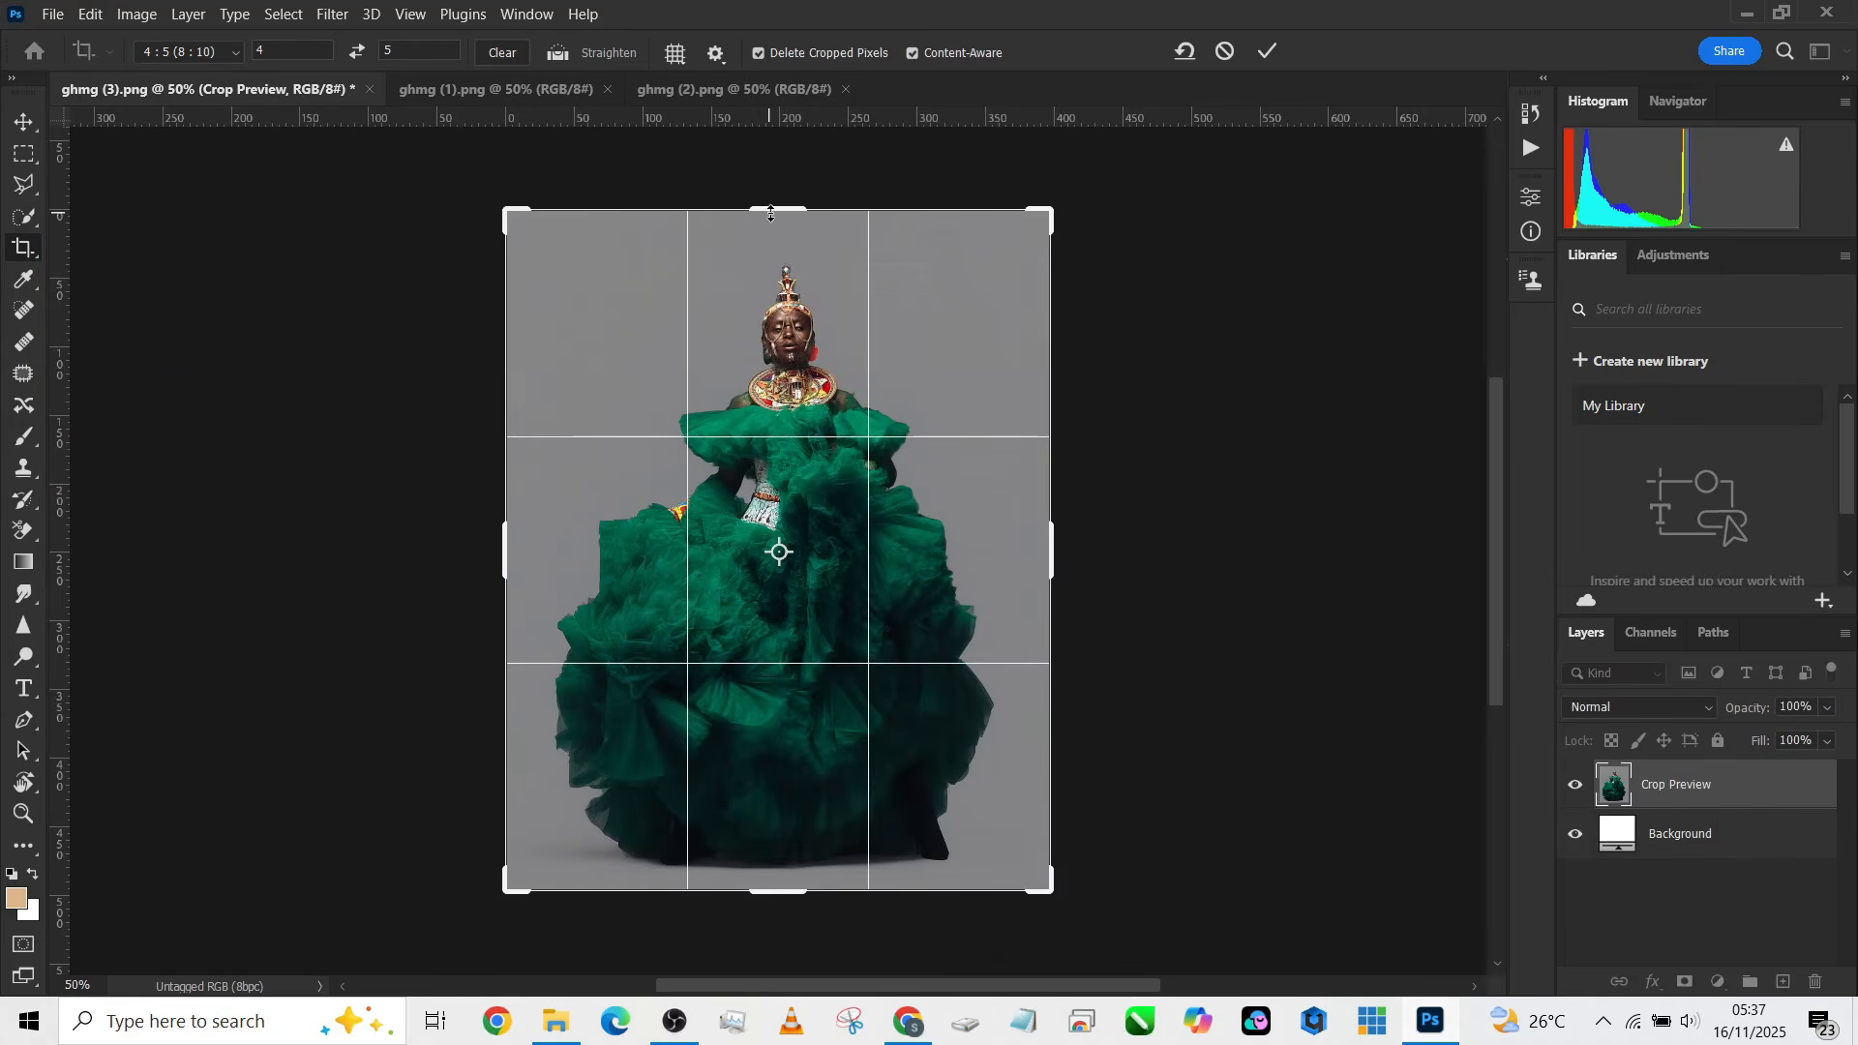
{"action": "left_click_drag", "start_coordinate": [772, 213], "coordinate": [776, 201]}
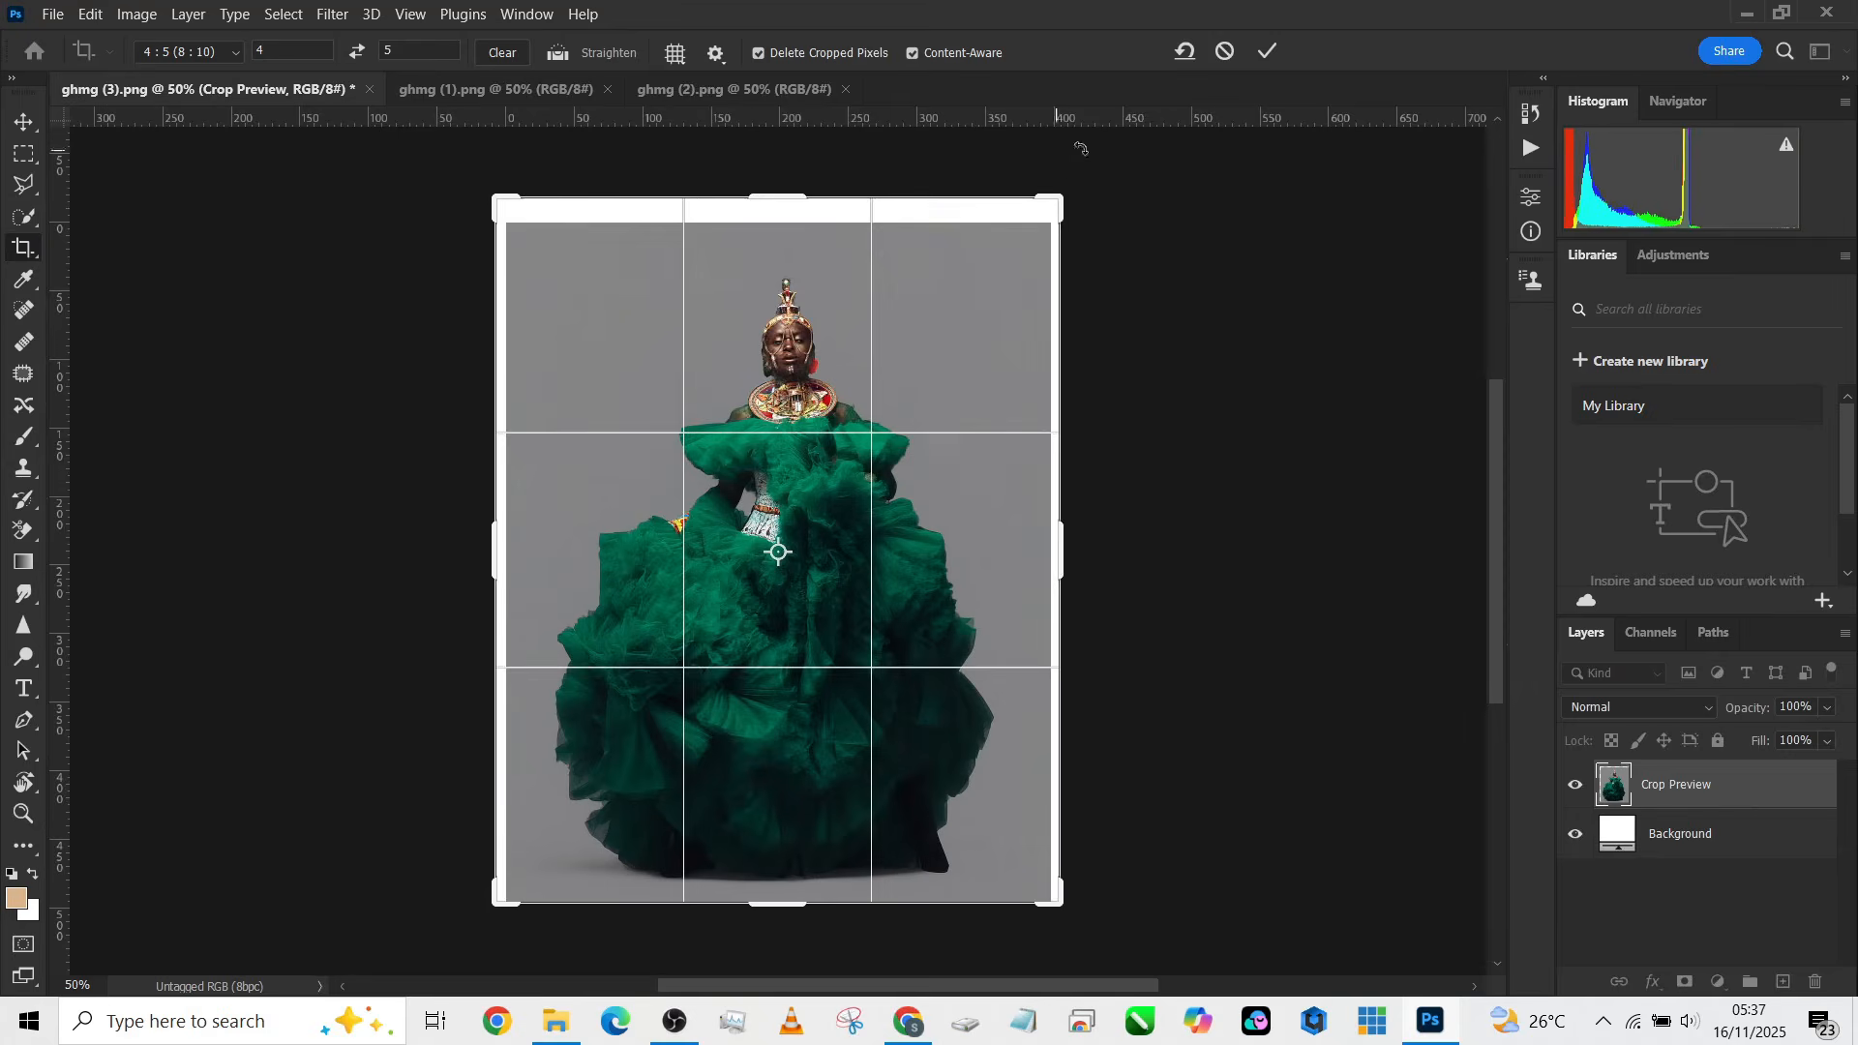
{"action": "left_click", "coordinate": [1258, 55]}
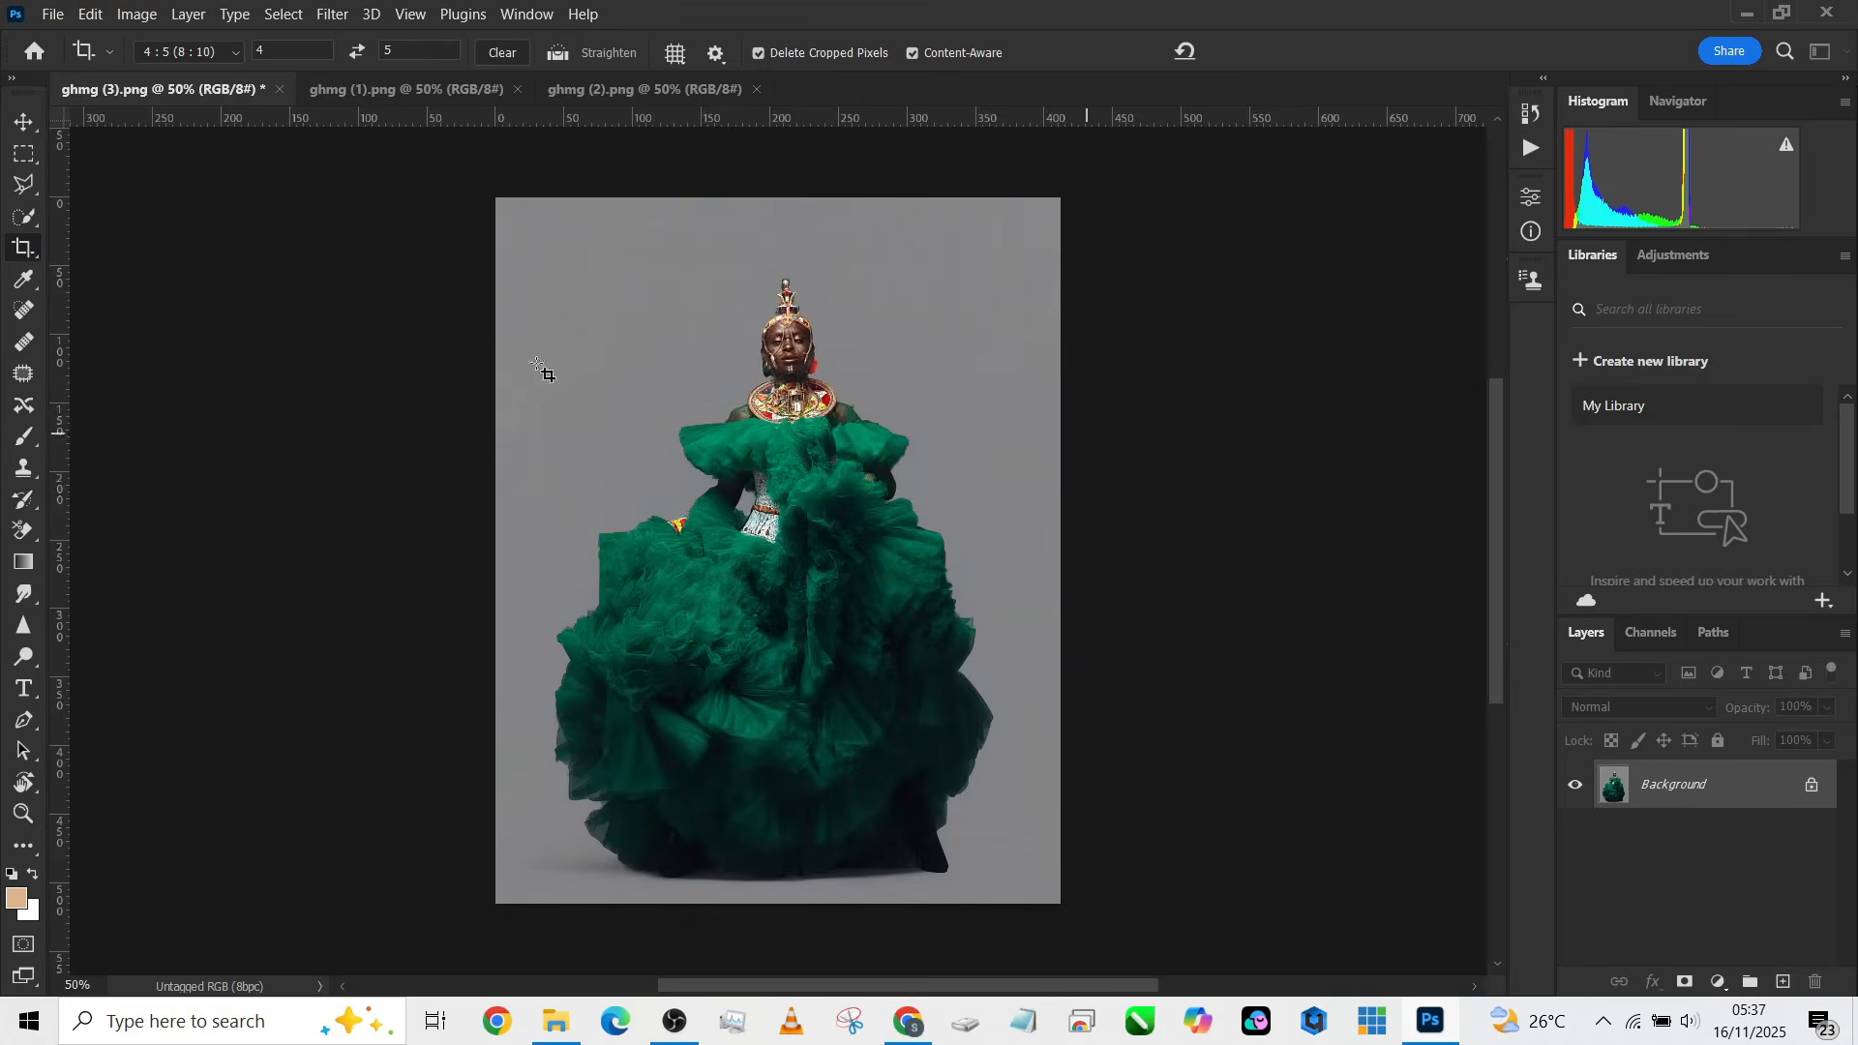
Step: Select the subject with the selection tool and invert the selection
{"action": "left_click", "coordinate": [32, 217]}
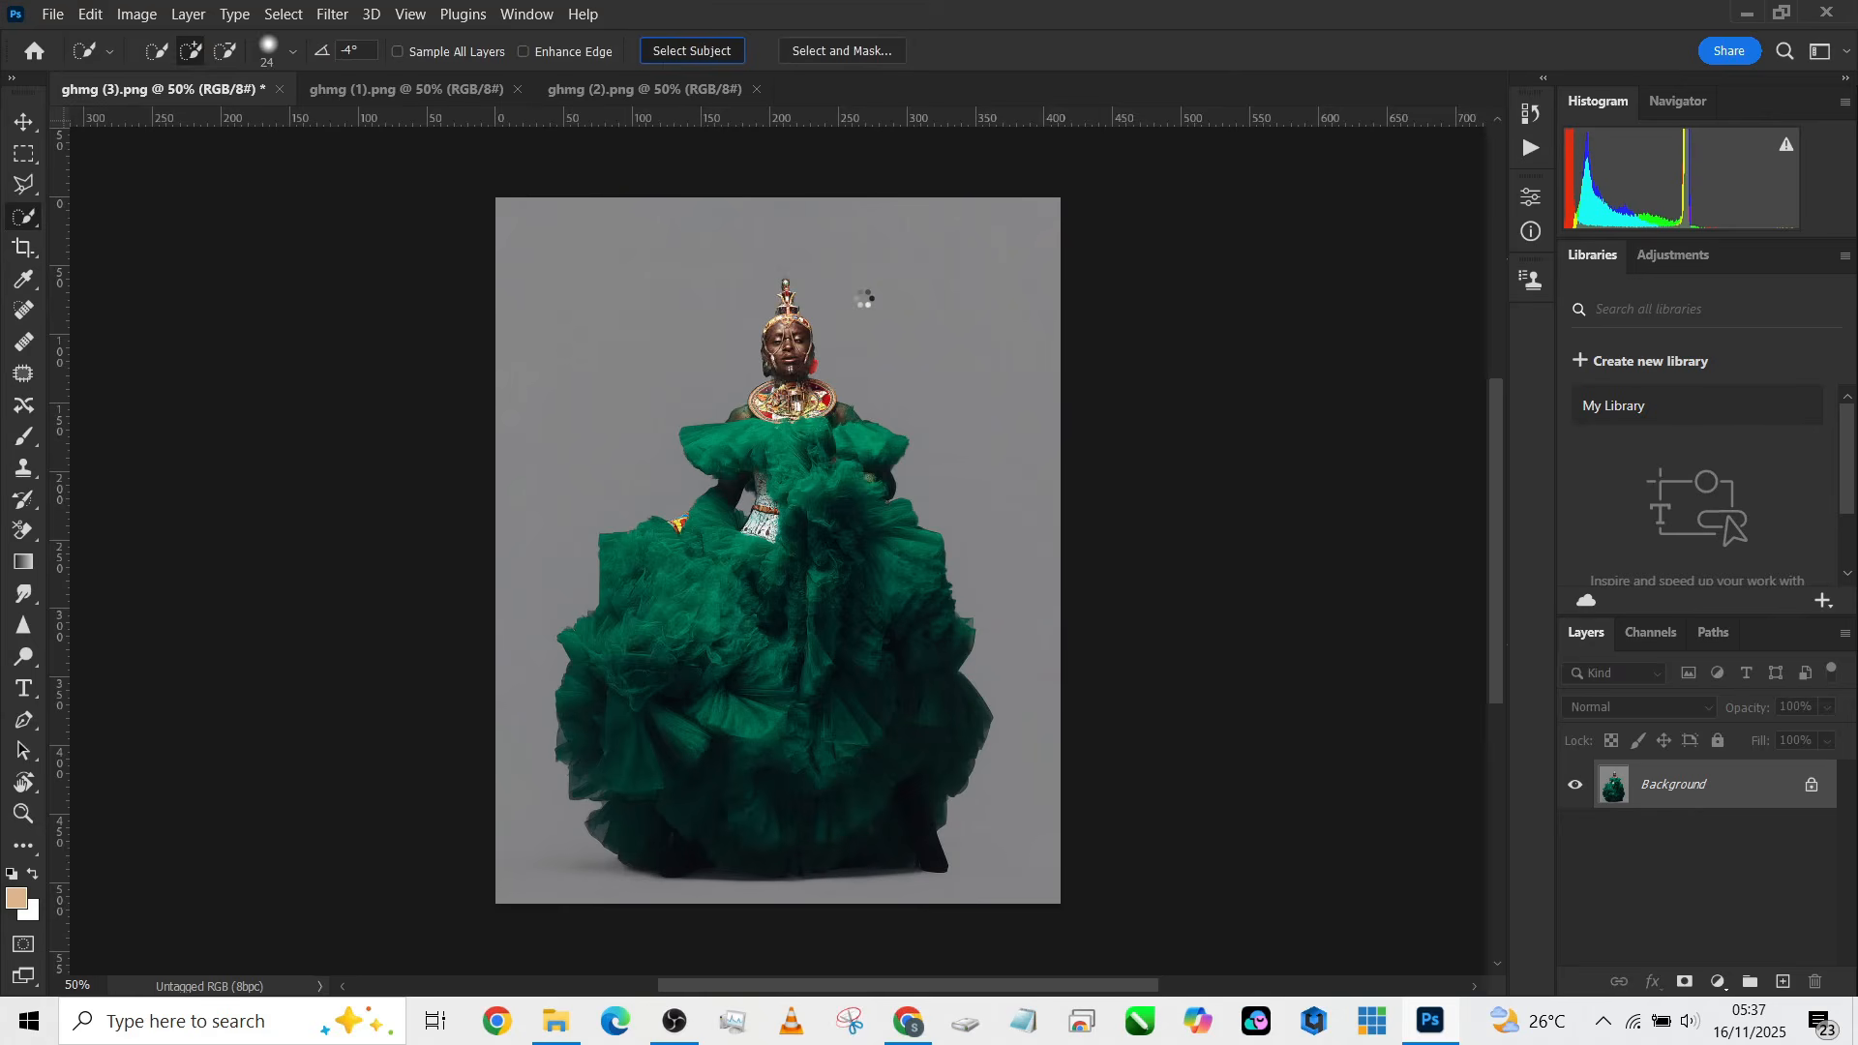
{"action": "right_click", "coordinate": [804, 472]}
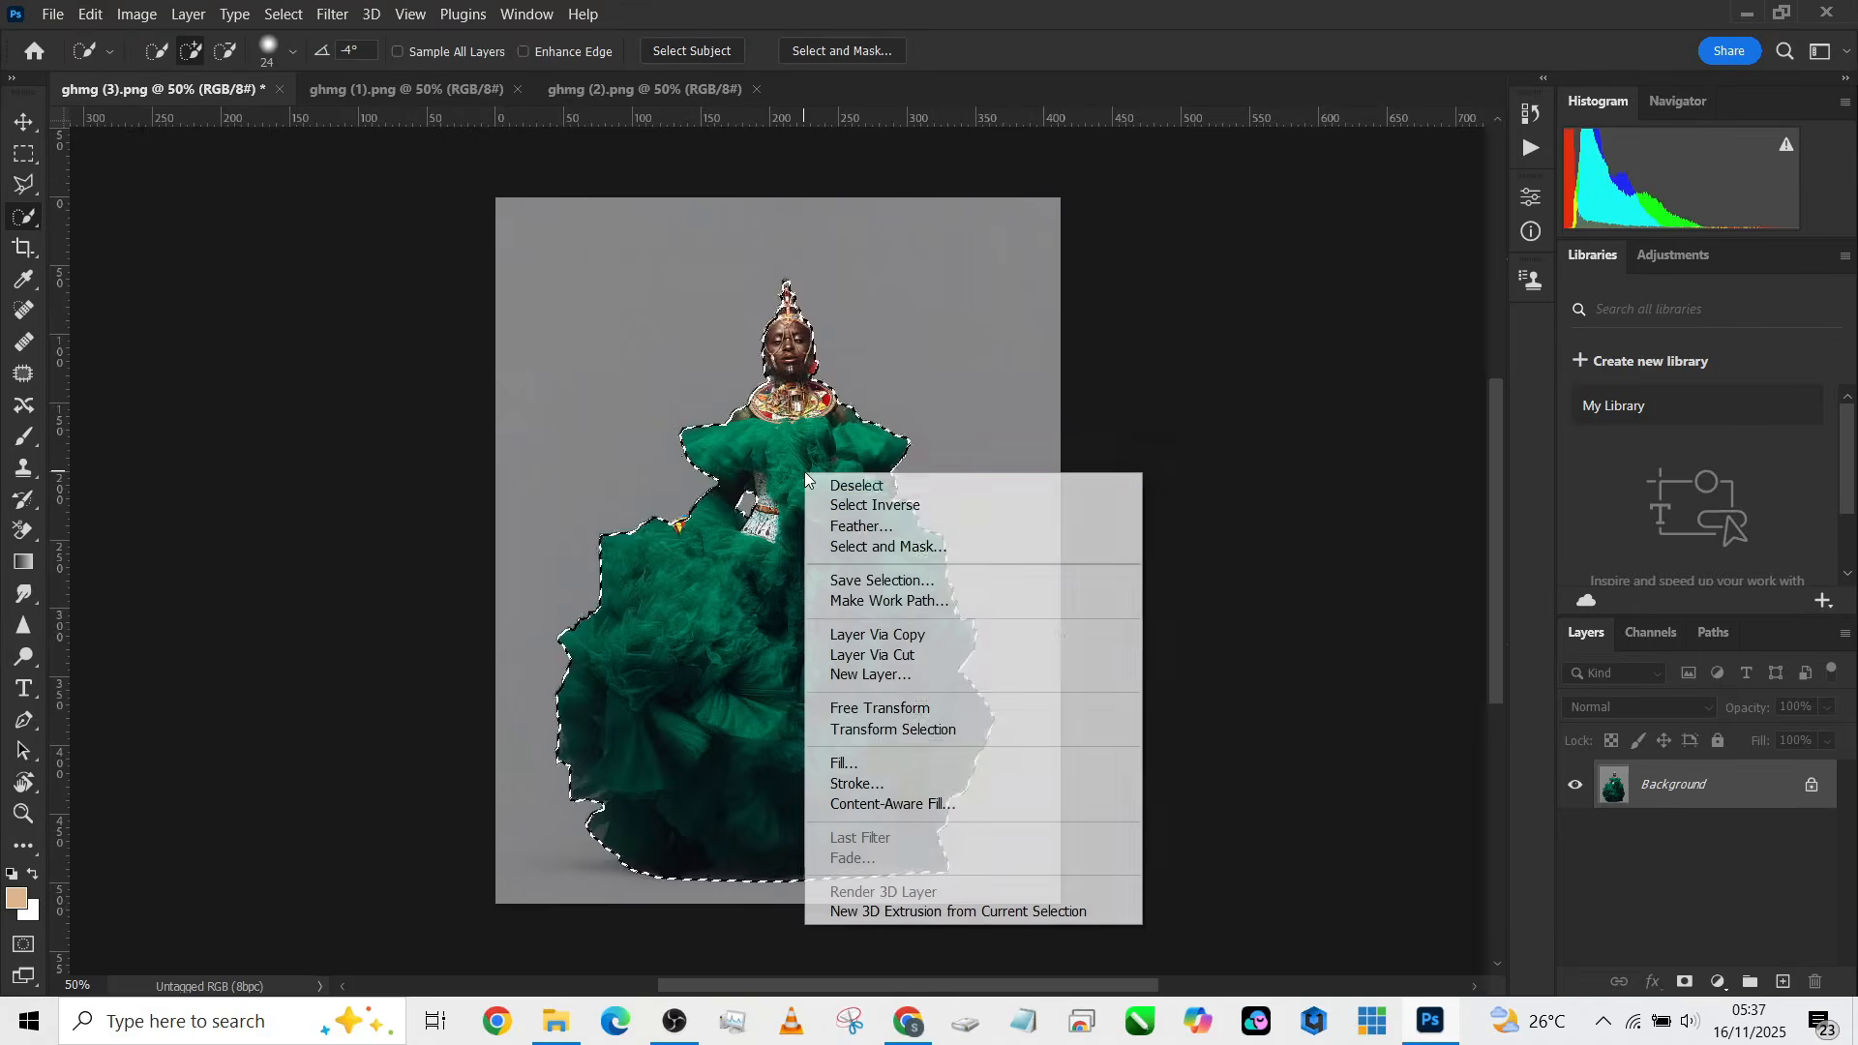
{"action": "left_click", "coordinate": [889, 506]}
Step: Duplicate the Background layer and create a new layer from the inverted selection
{"action": "left_click_drag", "start_coordinate": [1752, 784], "coordinate": [1783, 981]}
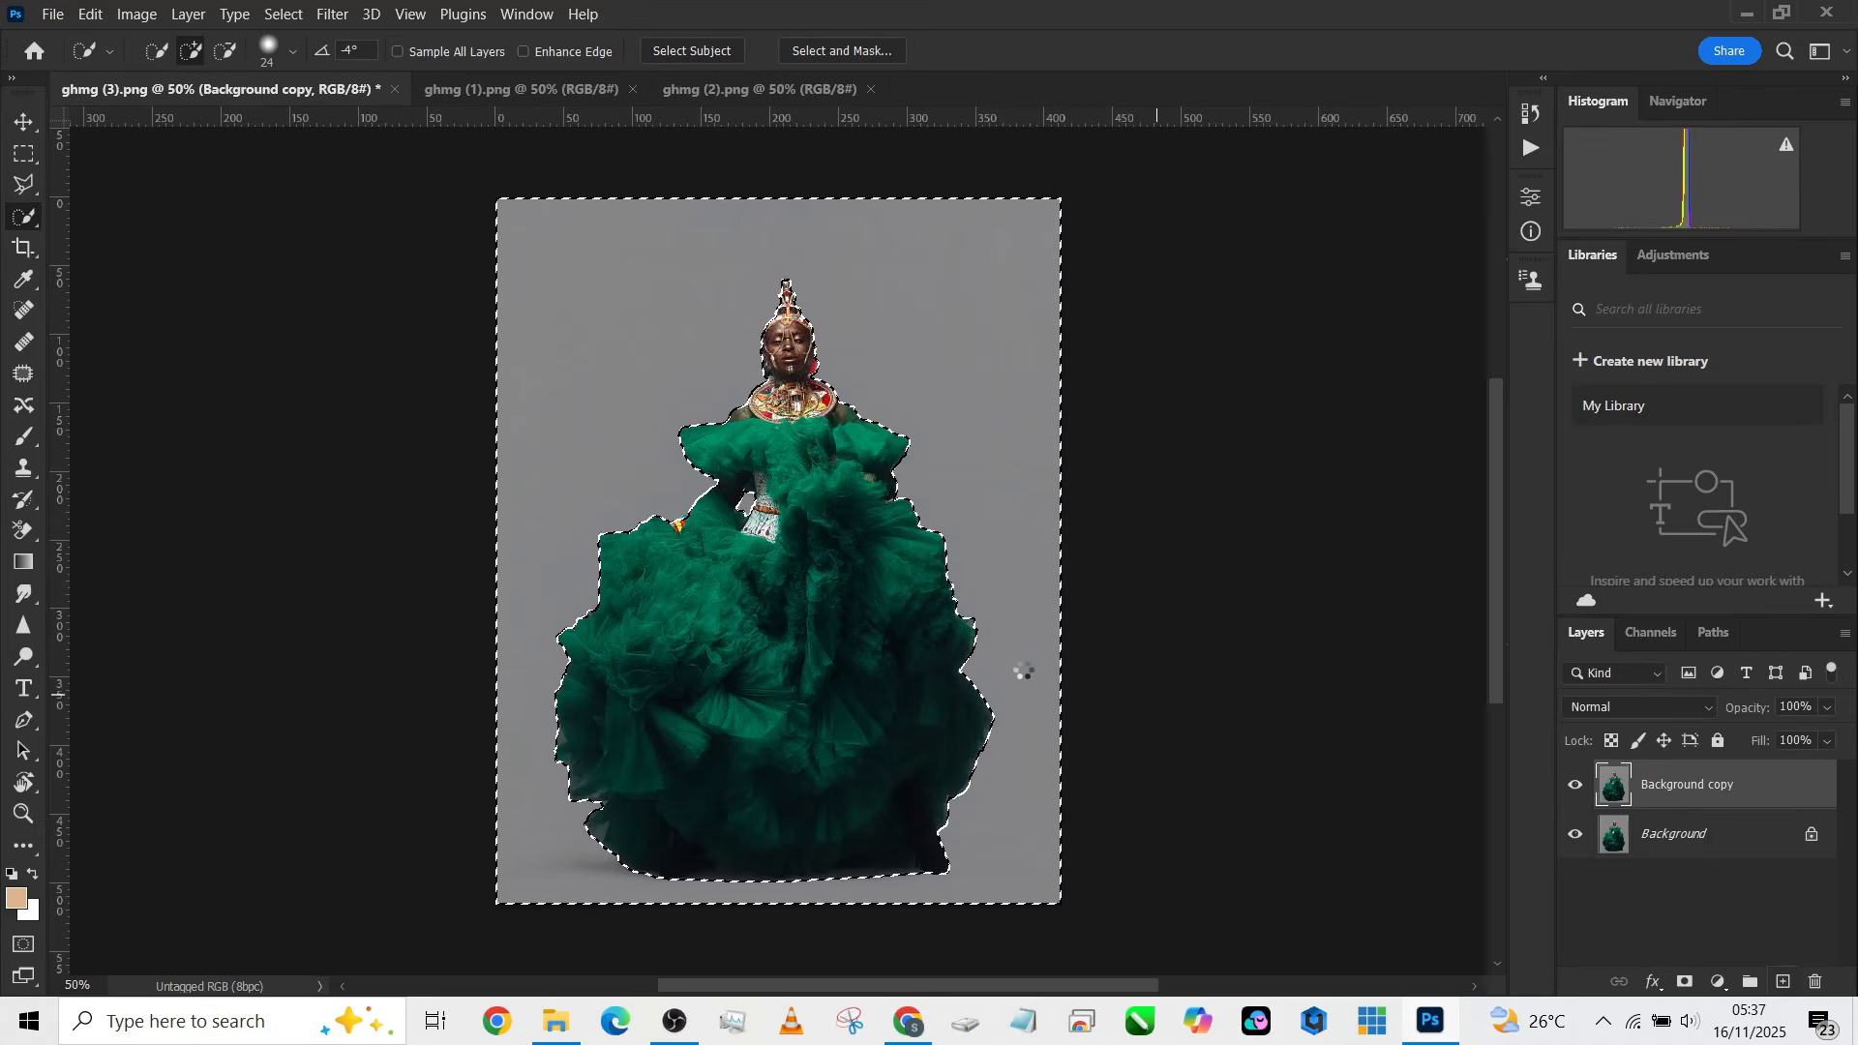
{"action": "right_click", "coordinate": [965, 665]}
{"action": "left_click", "coordinate": [1093, 399]}
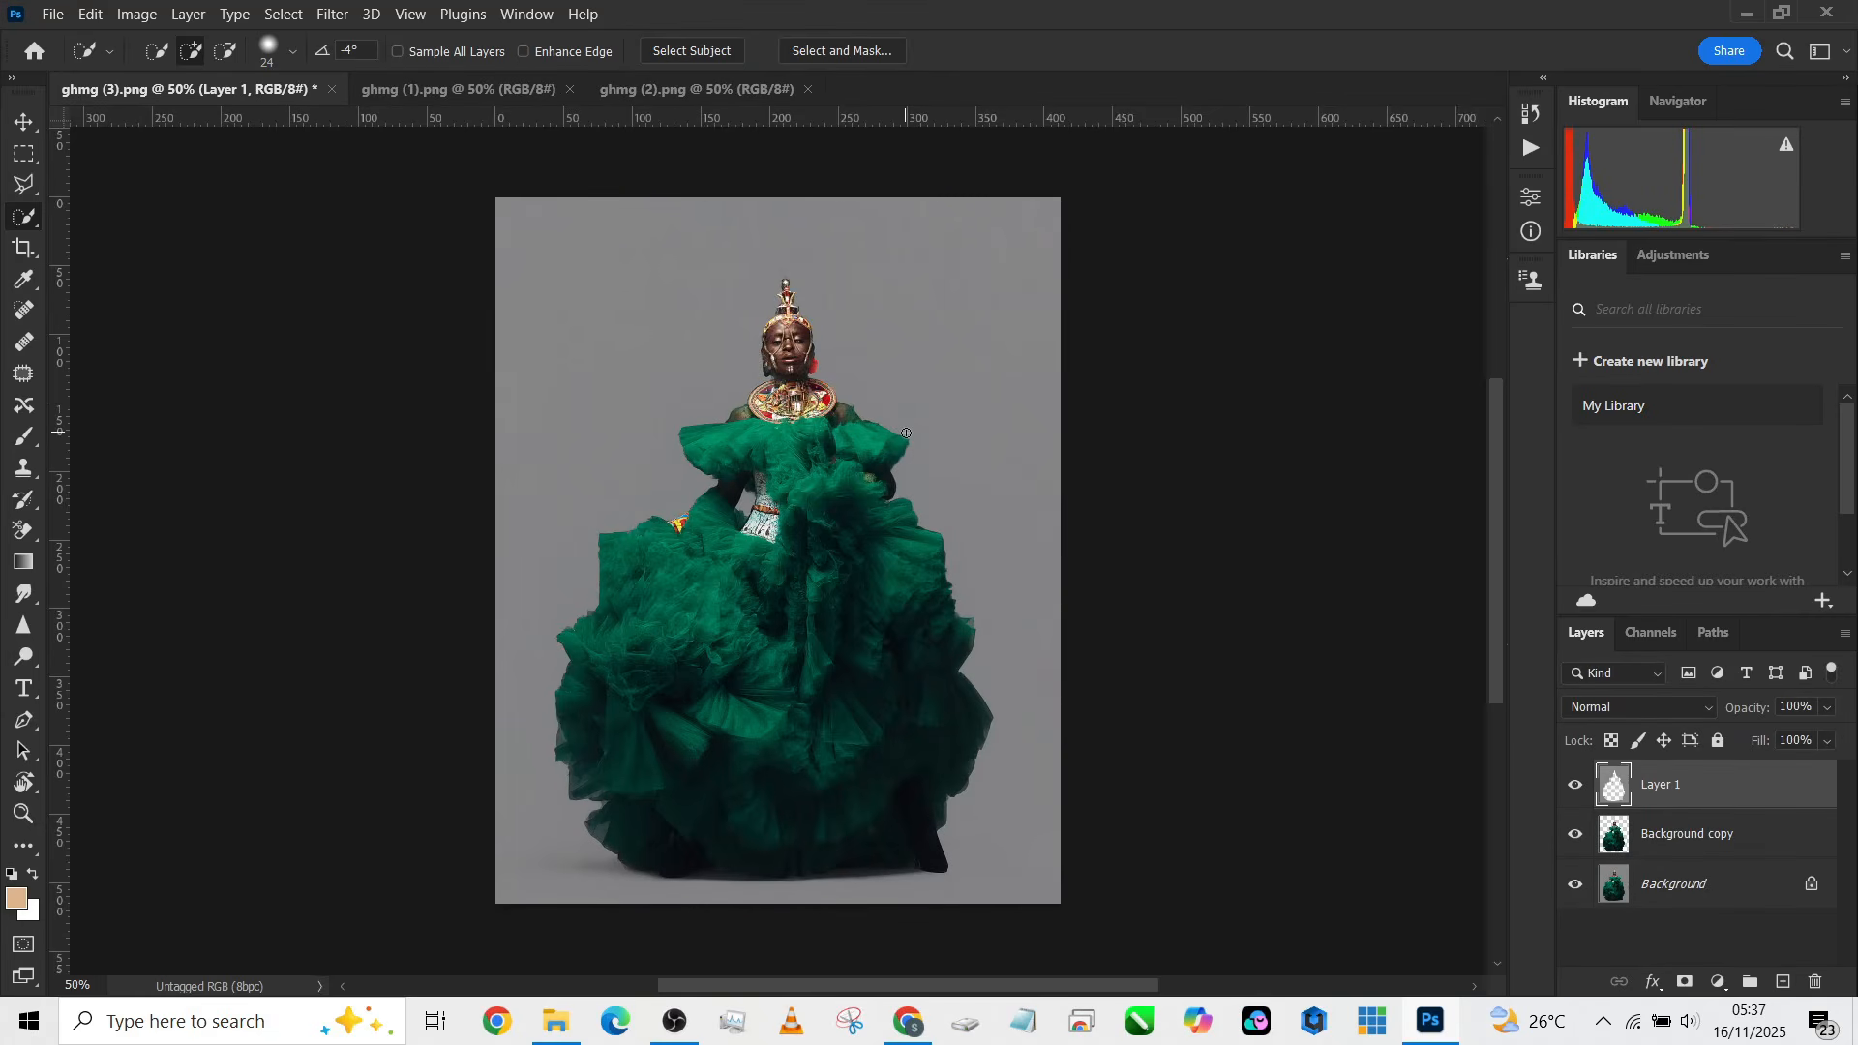
Step: Move the Background copy to the top of the stack and add a Curves adjustment layer above Layer 1
{"action": "left_click_drag", "start_coordinate": [1677, 838], "coordinate": [1683, 779]}
{"action": "left_click", "coordinate": [1694, 836]}
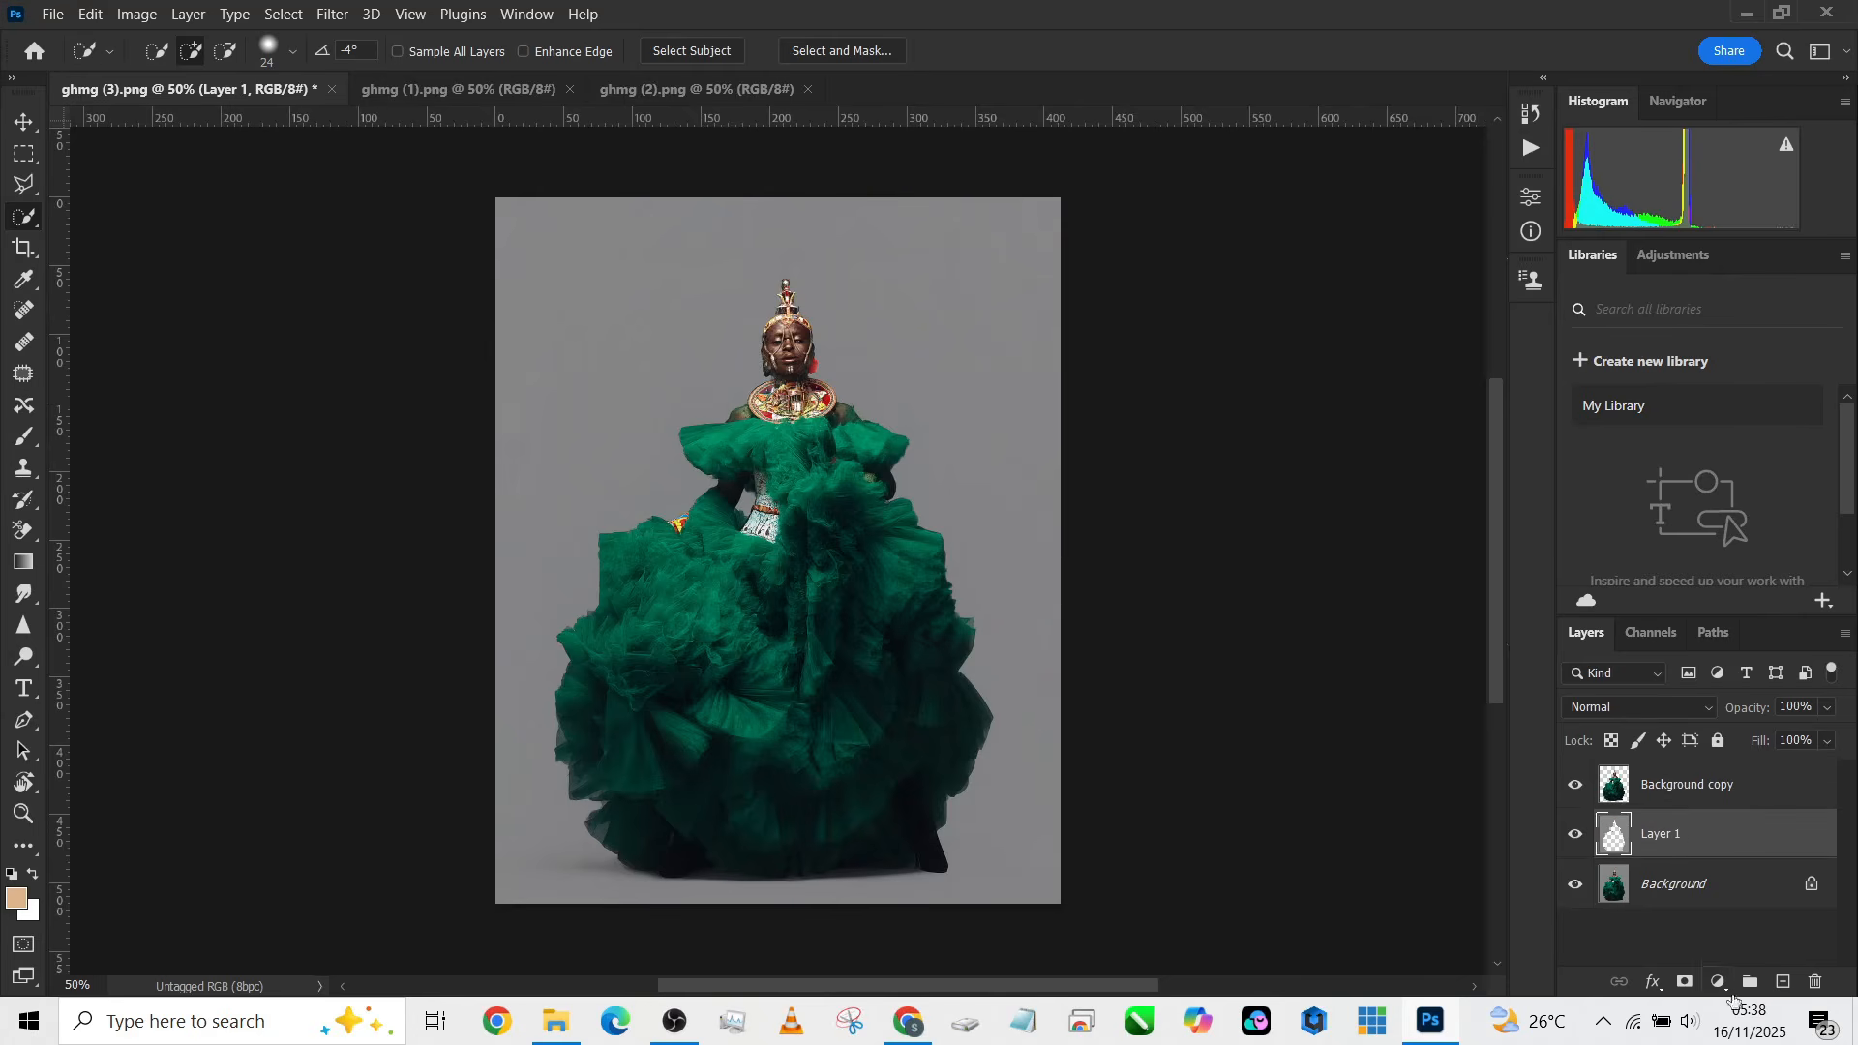
{"action": "left_click", "coordinate": [1719, 982]}
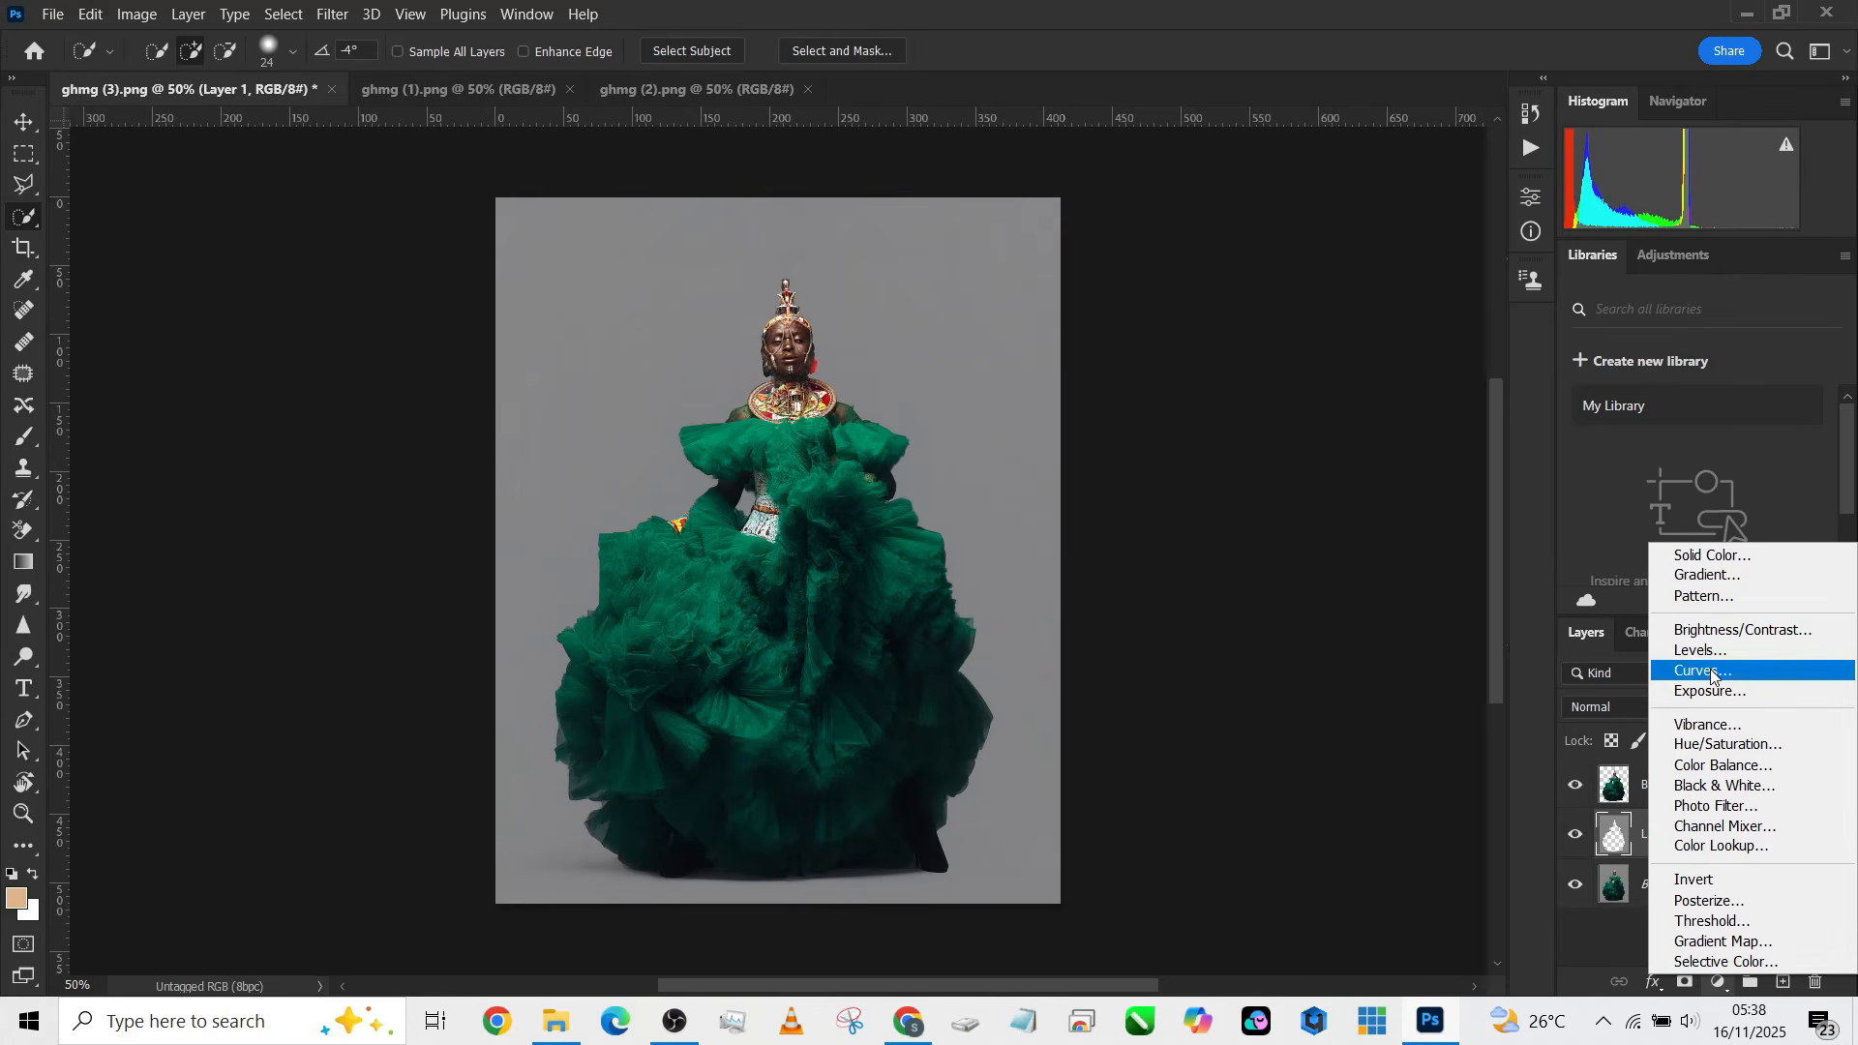
{"action": "left_click", "coordinate": [1711, 671]}
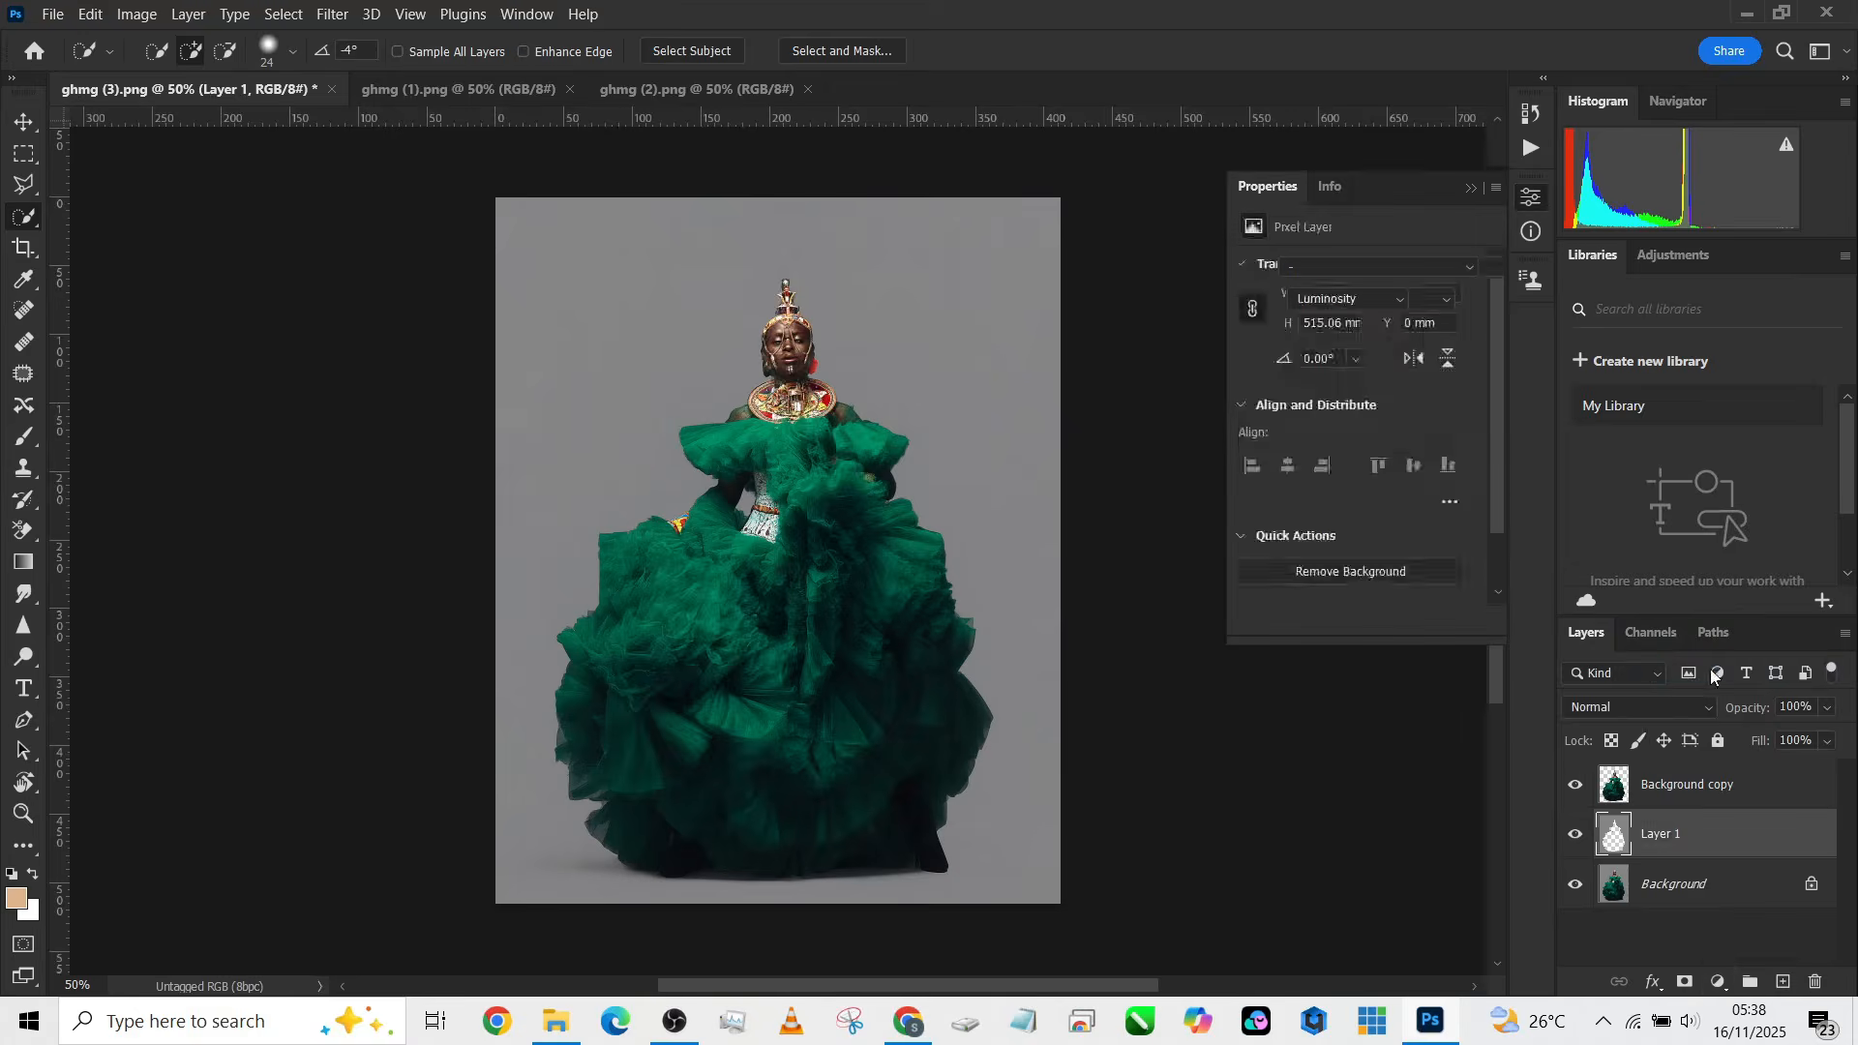
Step: Set the Curves layer's blend mode to Multiply and its opacity to 73%
{"action": "left_click", "coordinate": [1643, 709]}
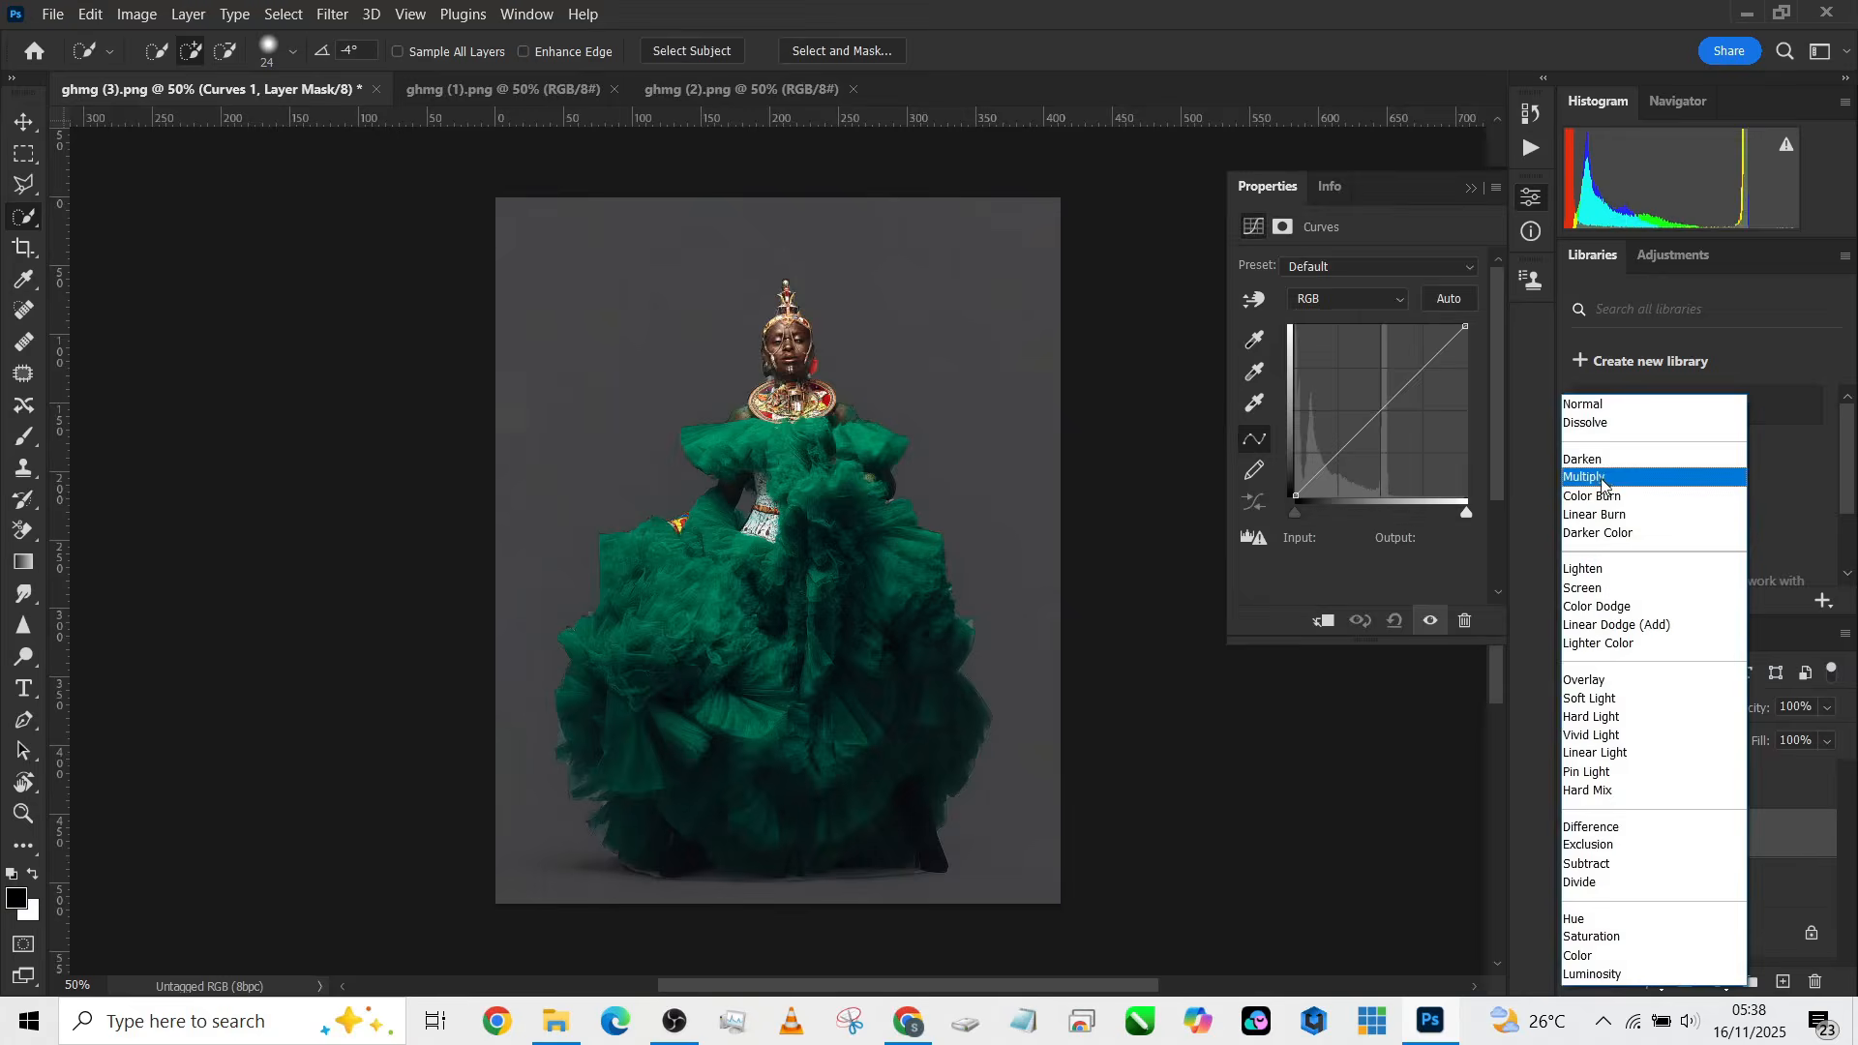
{"action": "left_click", "coordinate": [1592, 477]}
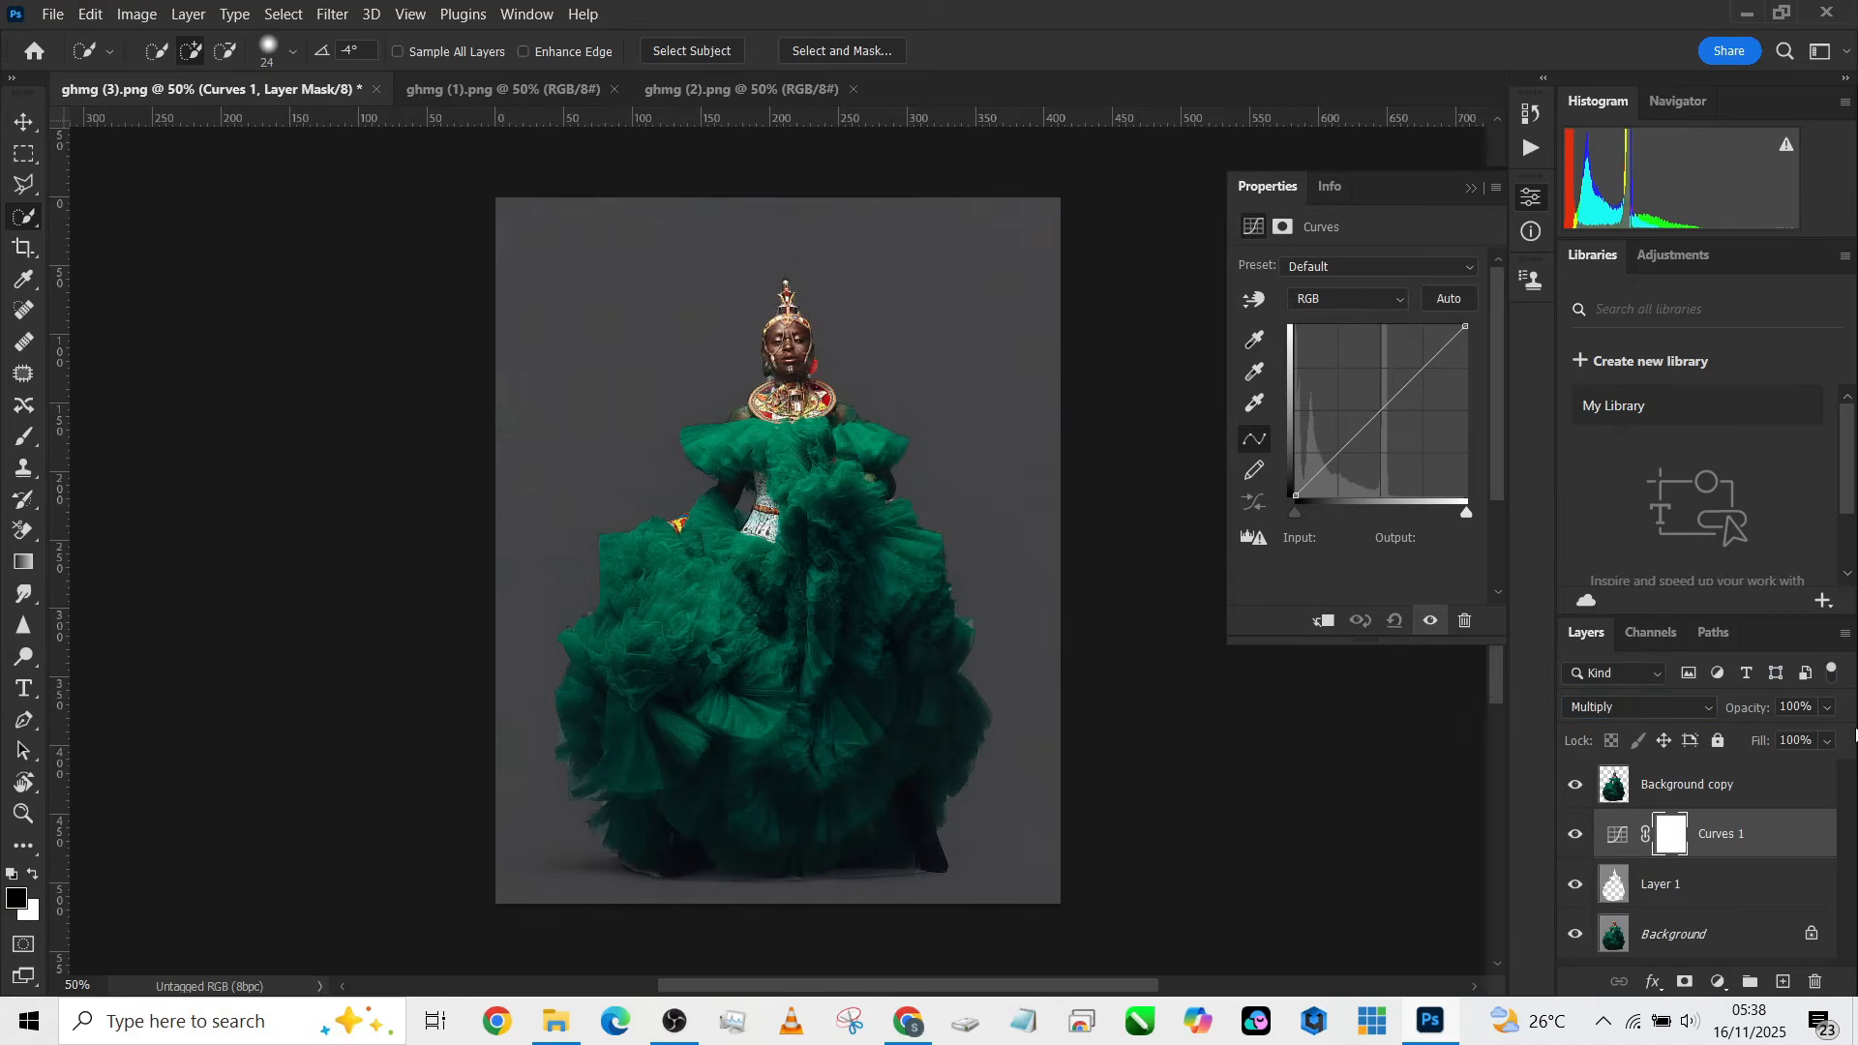
{"action": "left_click", "coordinate": [1826, 709]}
{"action": "left_click_drag", "start_coordinate": [1819, 739], "coordinate": [1811, 739]}
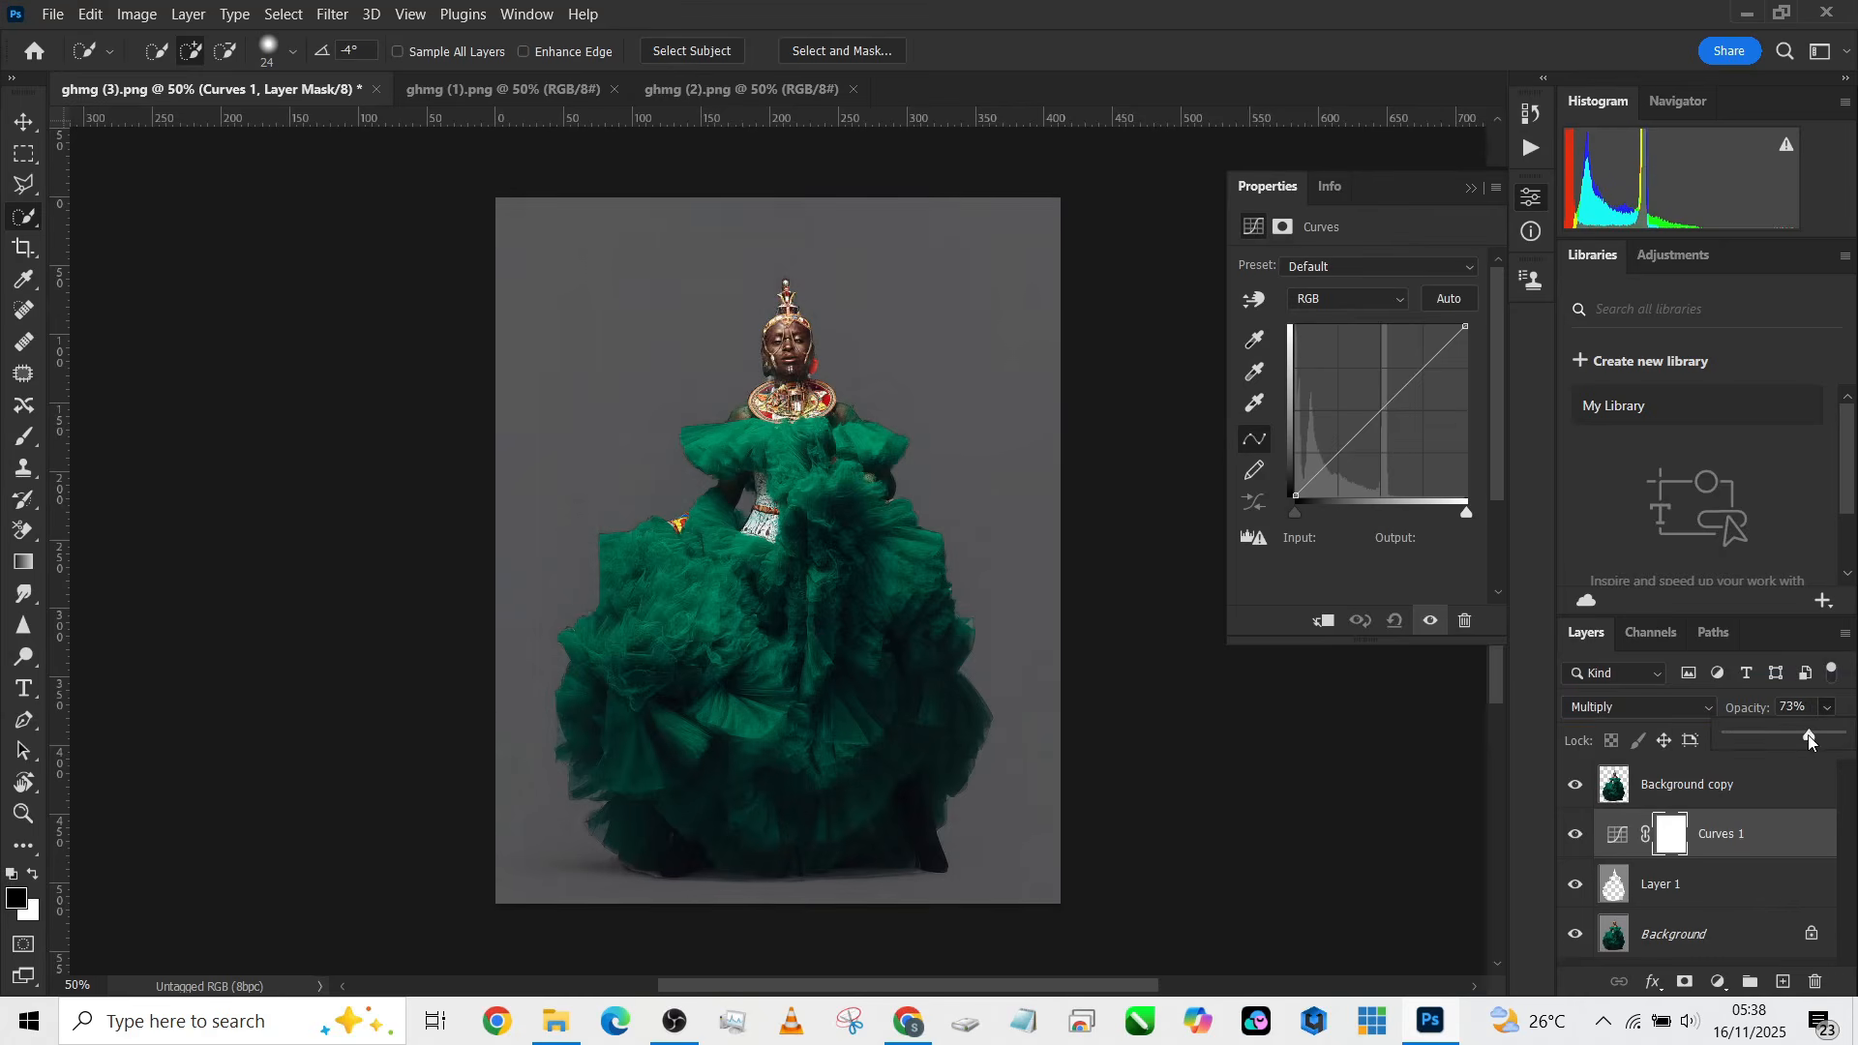
Step: Unlock the backdrop in ghmg (1).png and bring it into ghmg (3).png as a new layer
{"action": "left_click", "coordinate": [484, 95]}
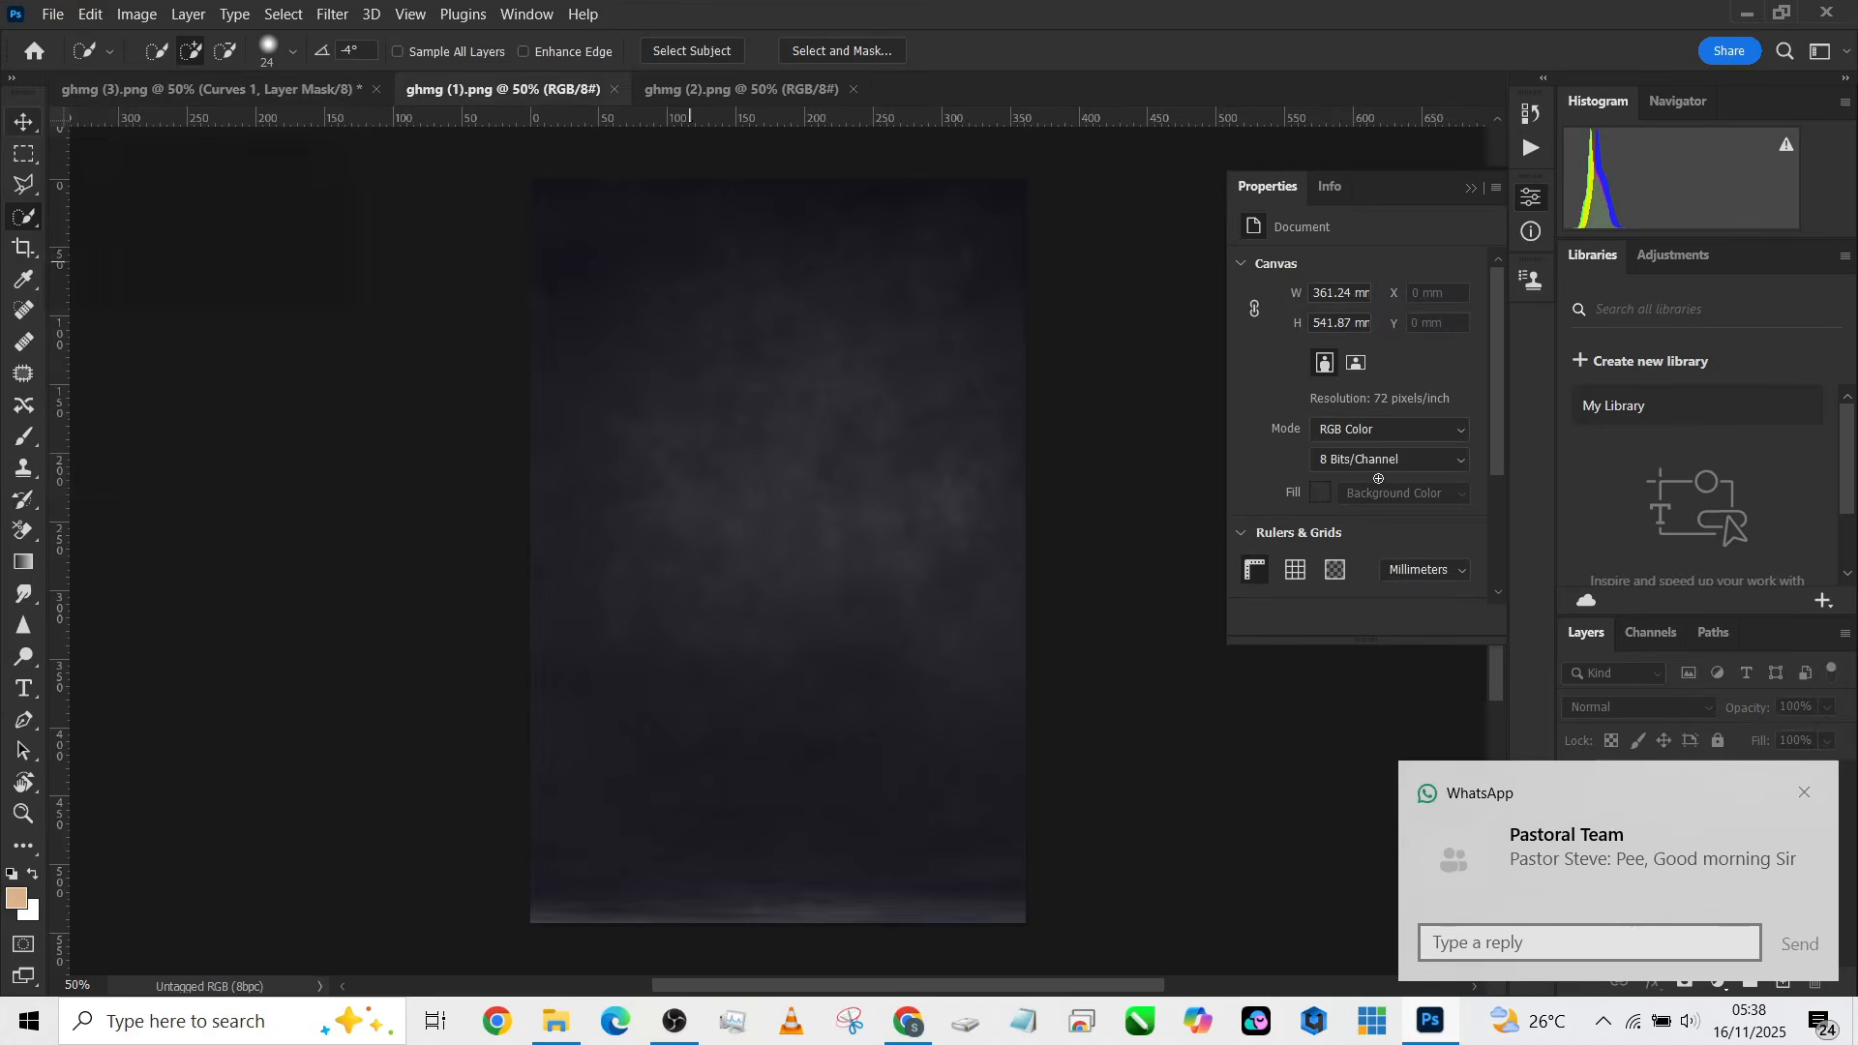
{"action": "left_click", "coordinate": [1804, 791]}
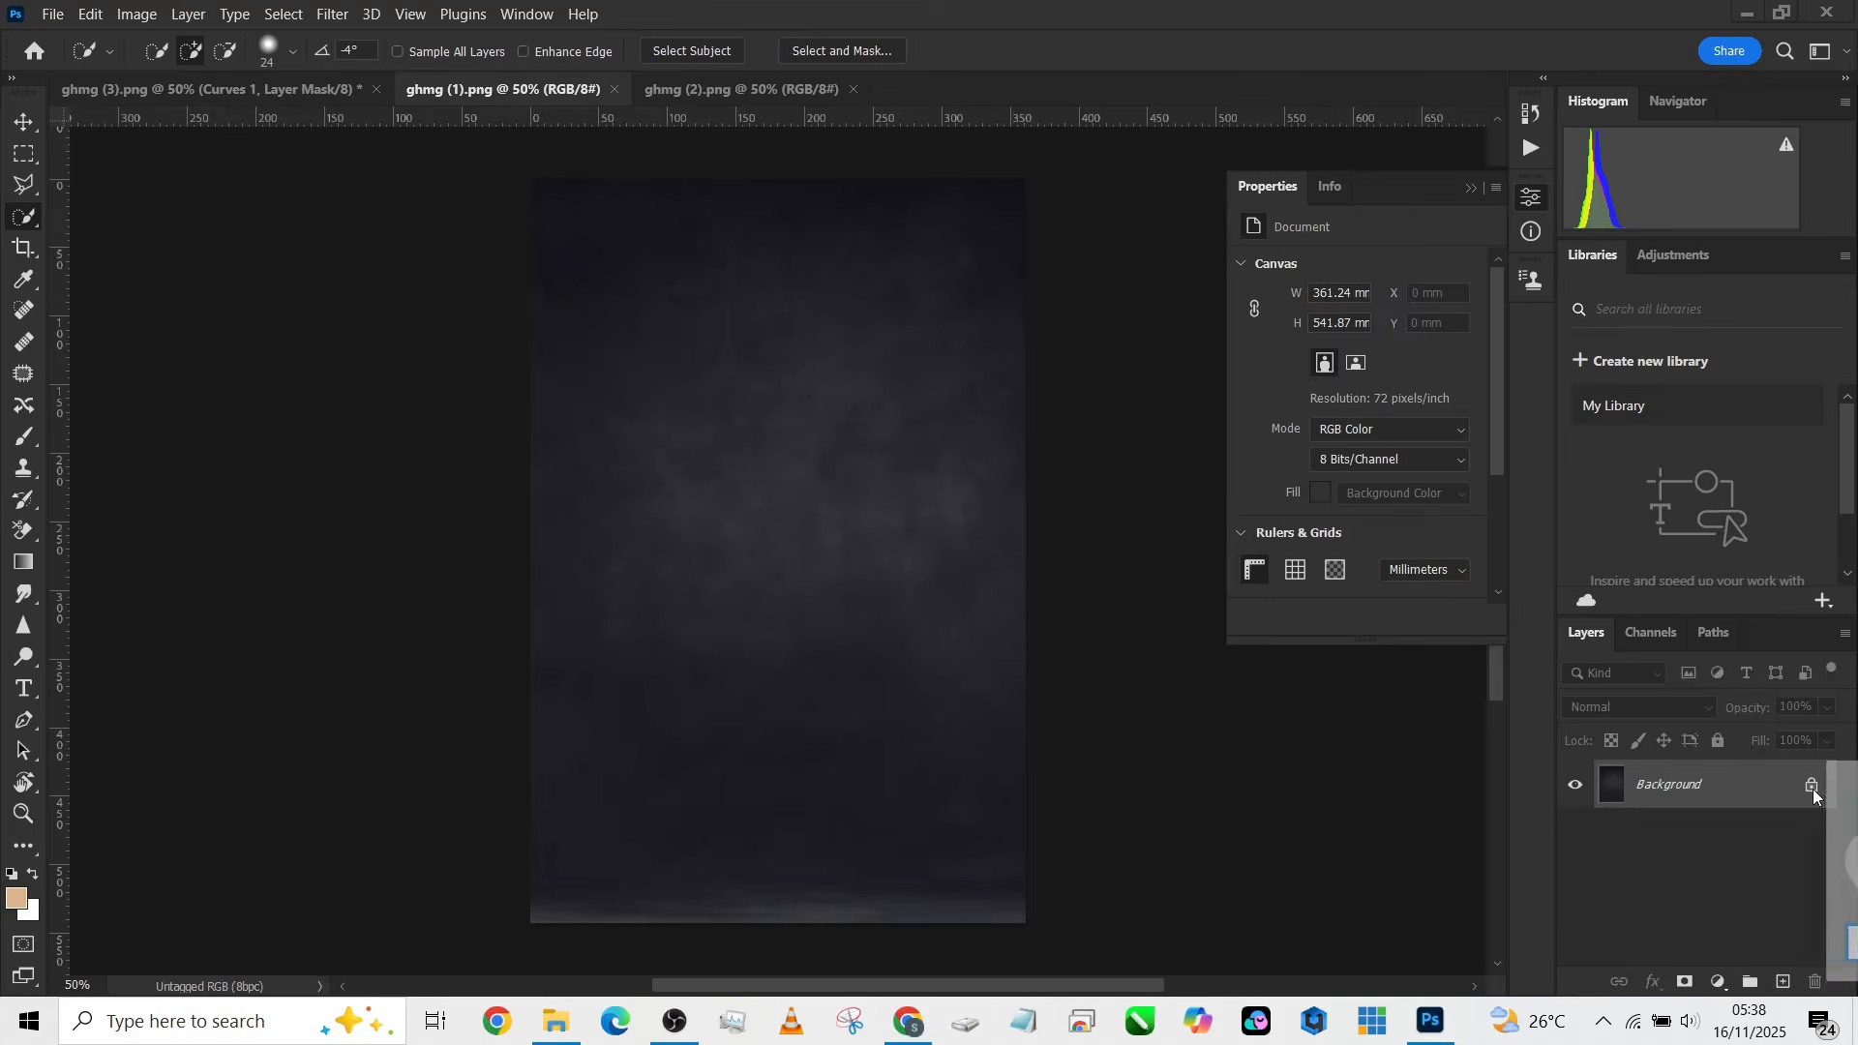
{"action": "left_click", "coordinate": [1811, 787]}
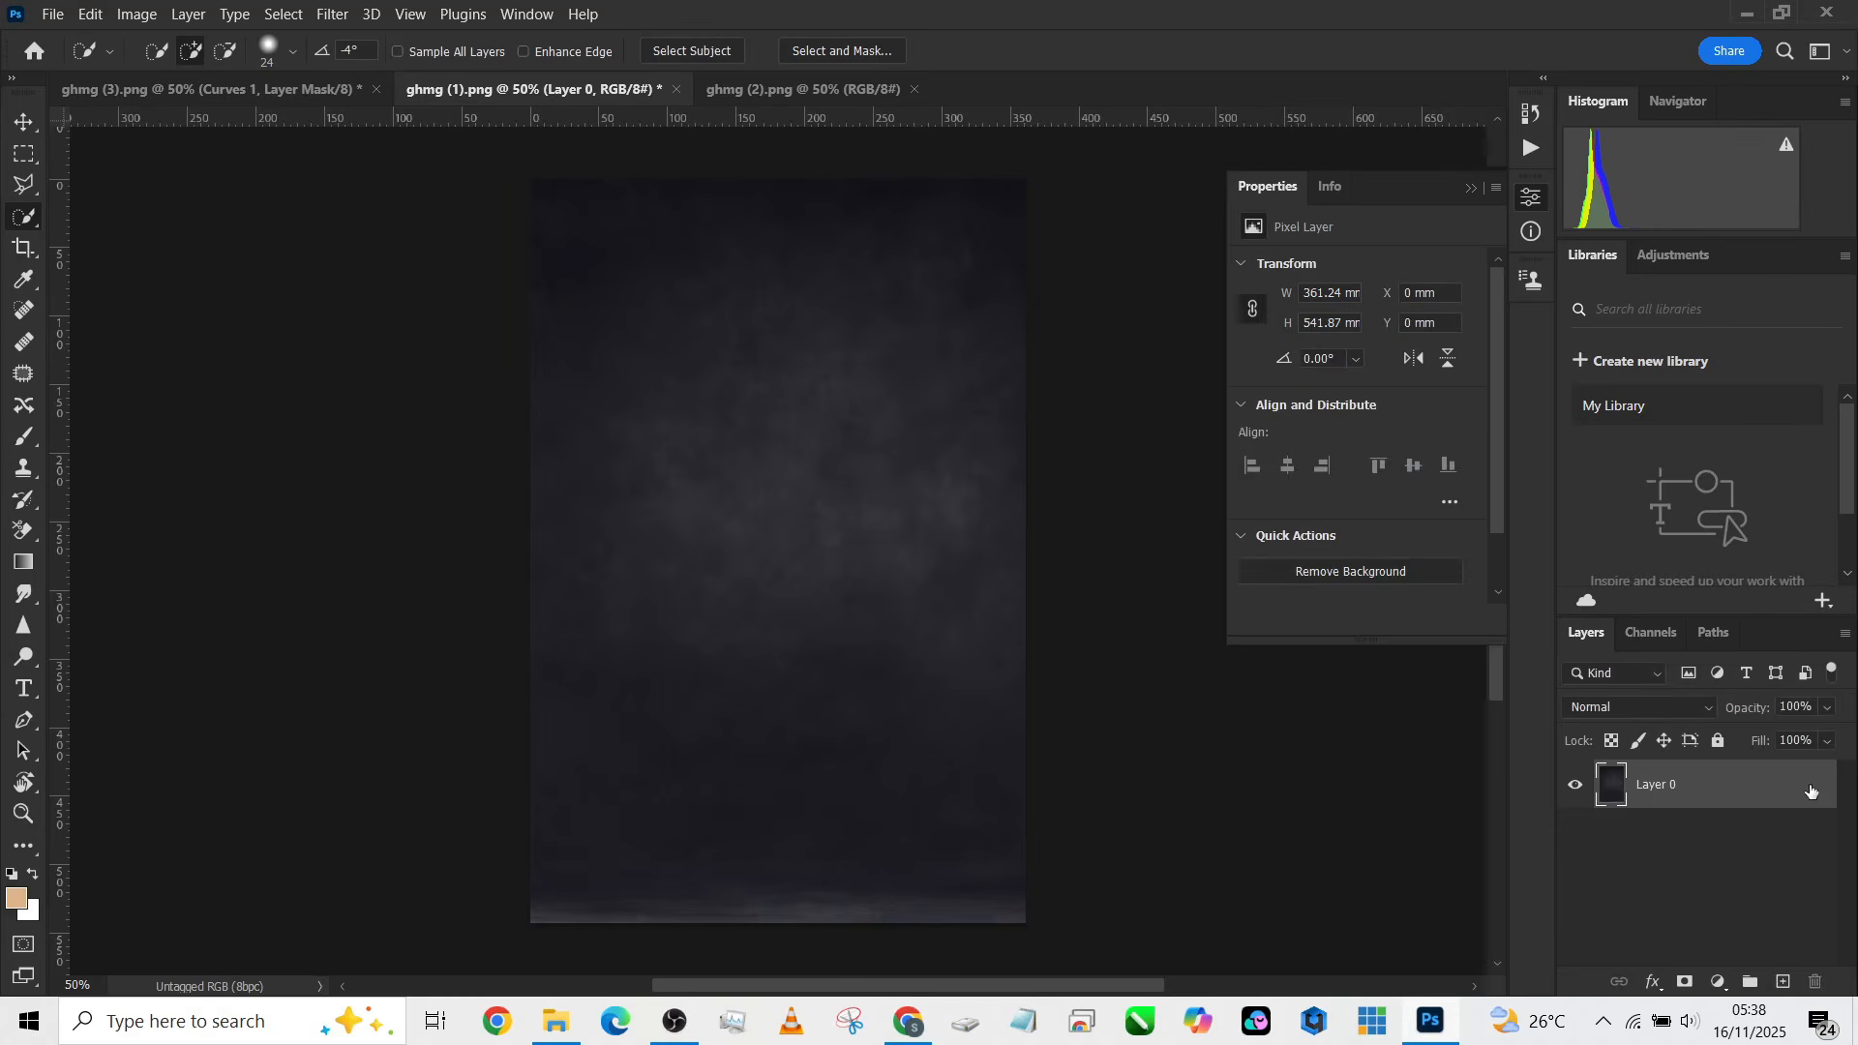
{"action": "left_click", "coordinate": [22, 124]}
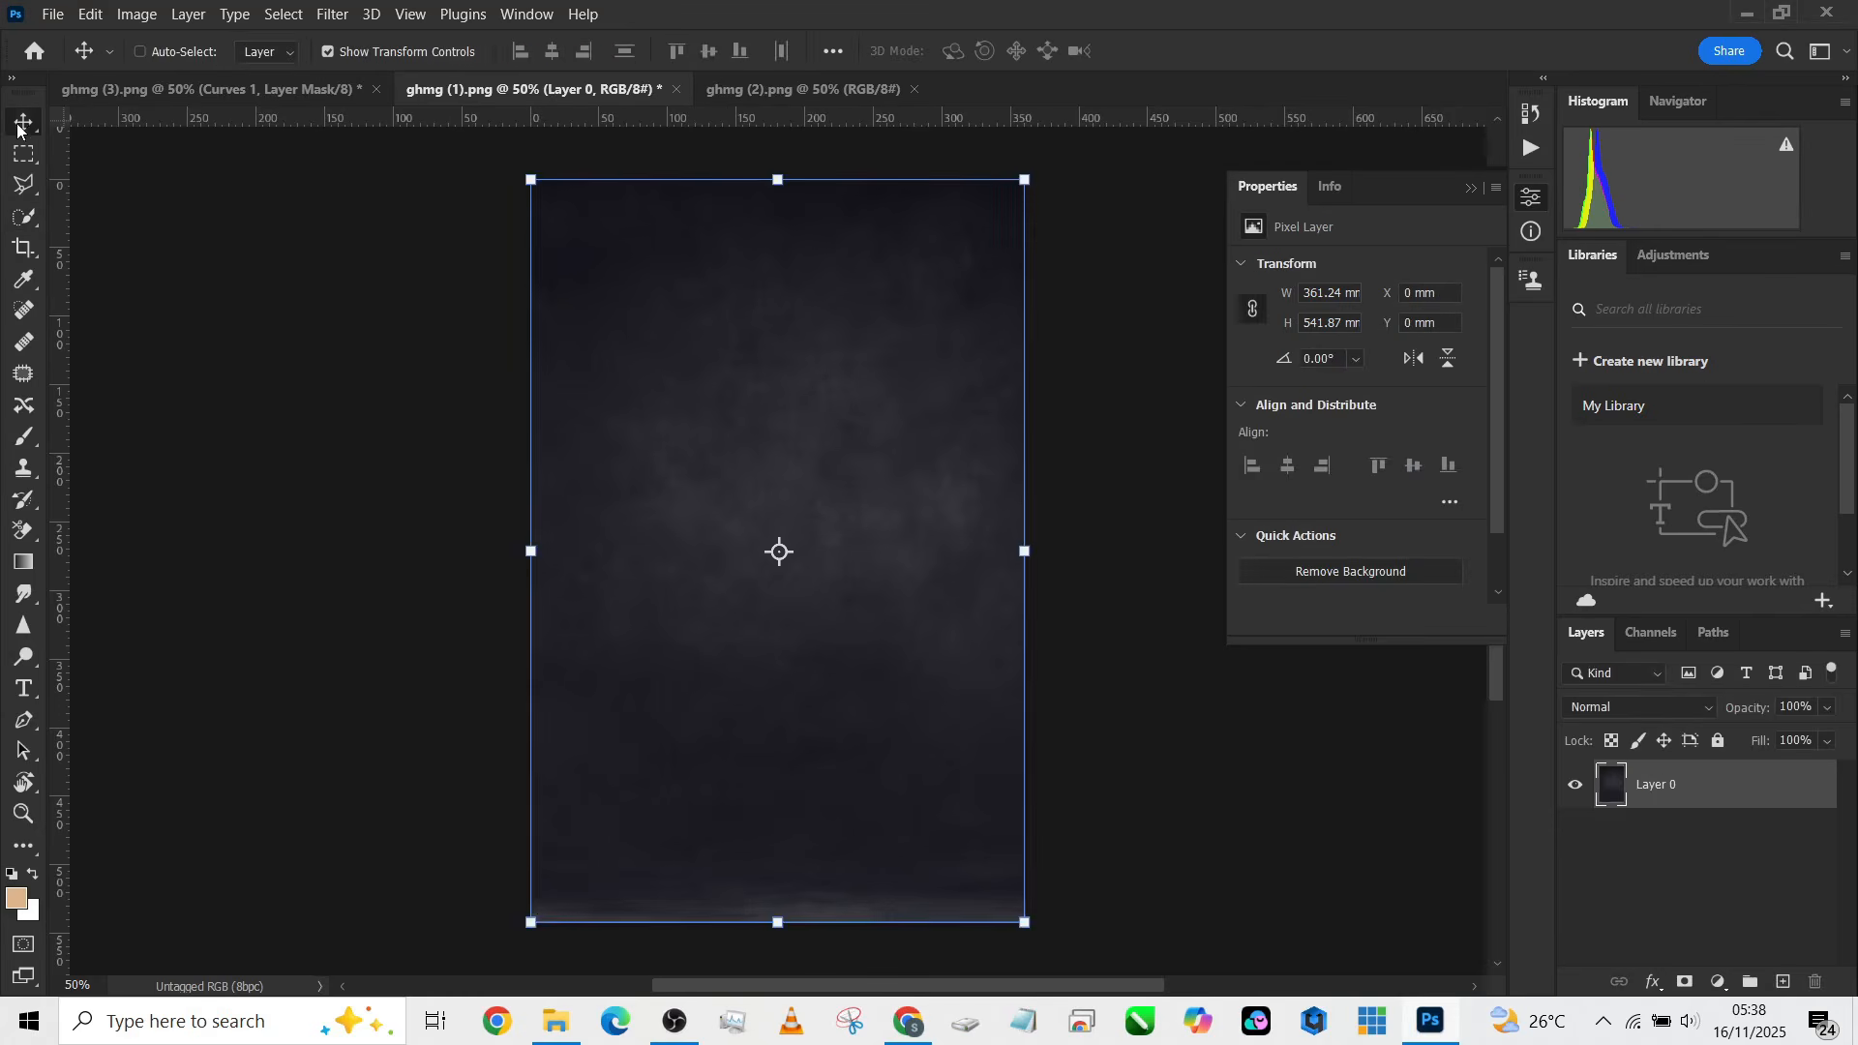
{"action": "left_click", "coordinate": [251, 89]}
{"action": "left_click_drag", "start_coordinate": [711, 543], "coordinate": [711, 544]}
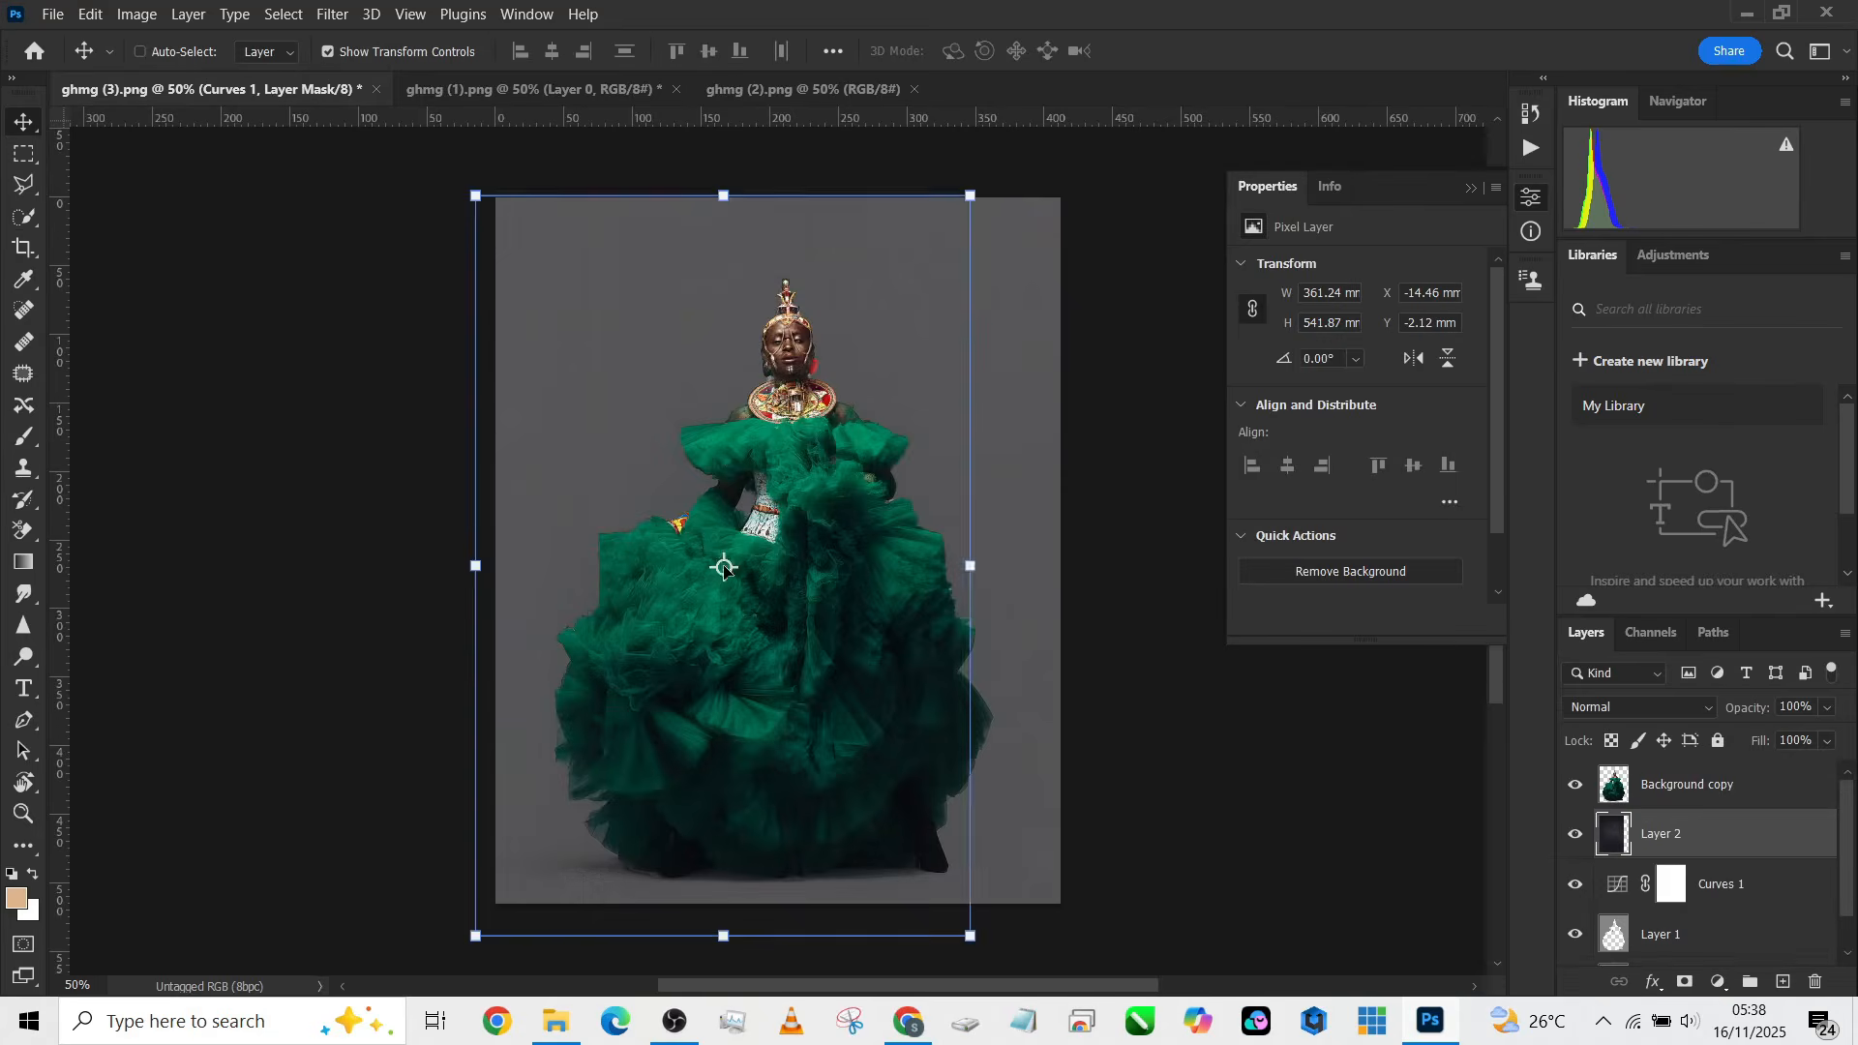
Step: Position and scale the backdrop layer to about 145% so it covers the whole canvas, then commit the transform
{"action": "left_click_drag", "start_coordinate": [649, 308], "coordinate": [679, 257]}
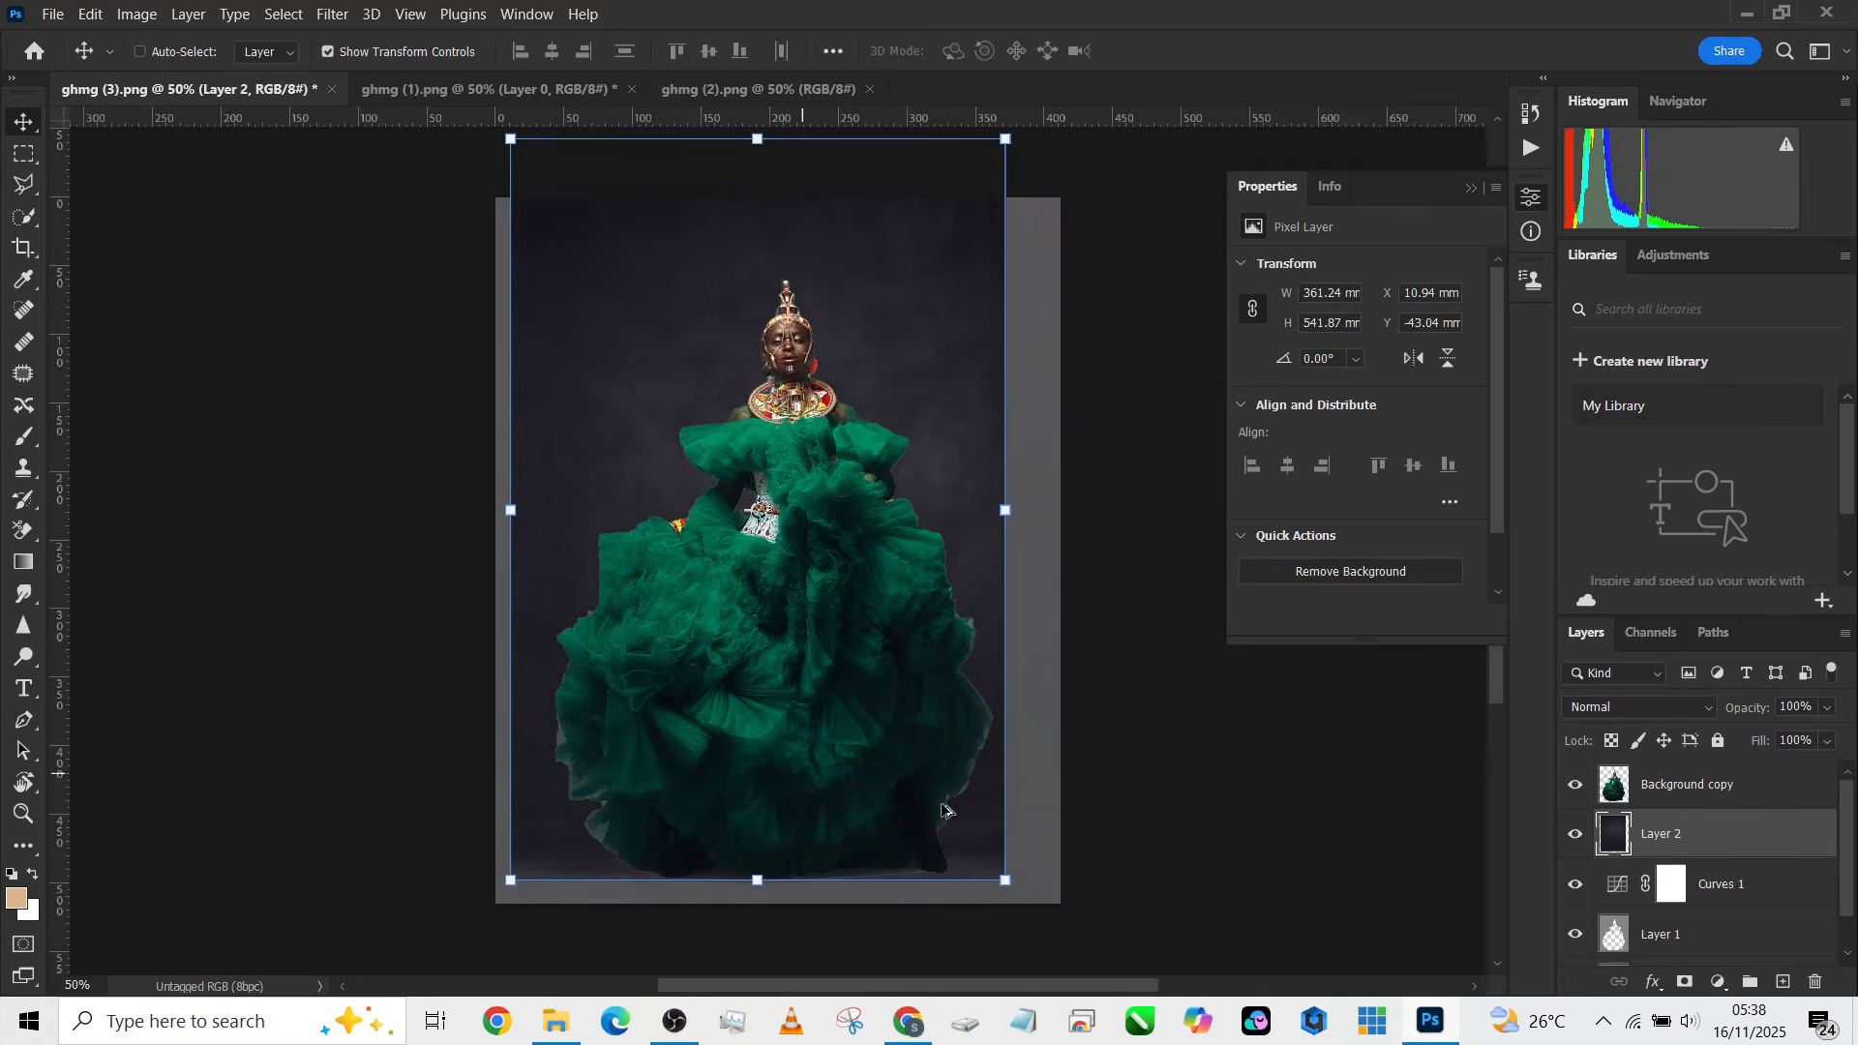
{"action": "left_click", "coordinate": [1010, 777]}
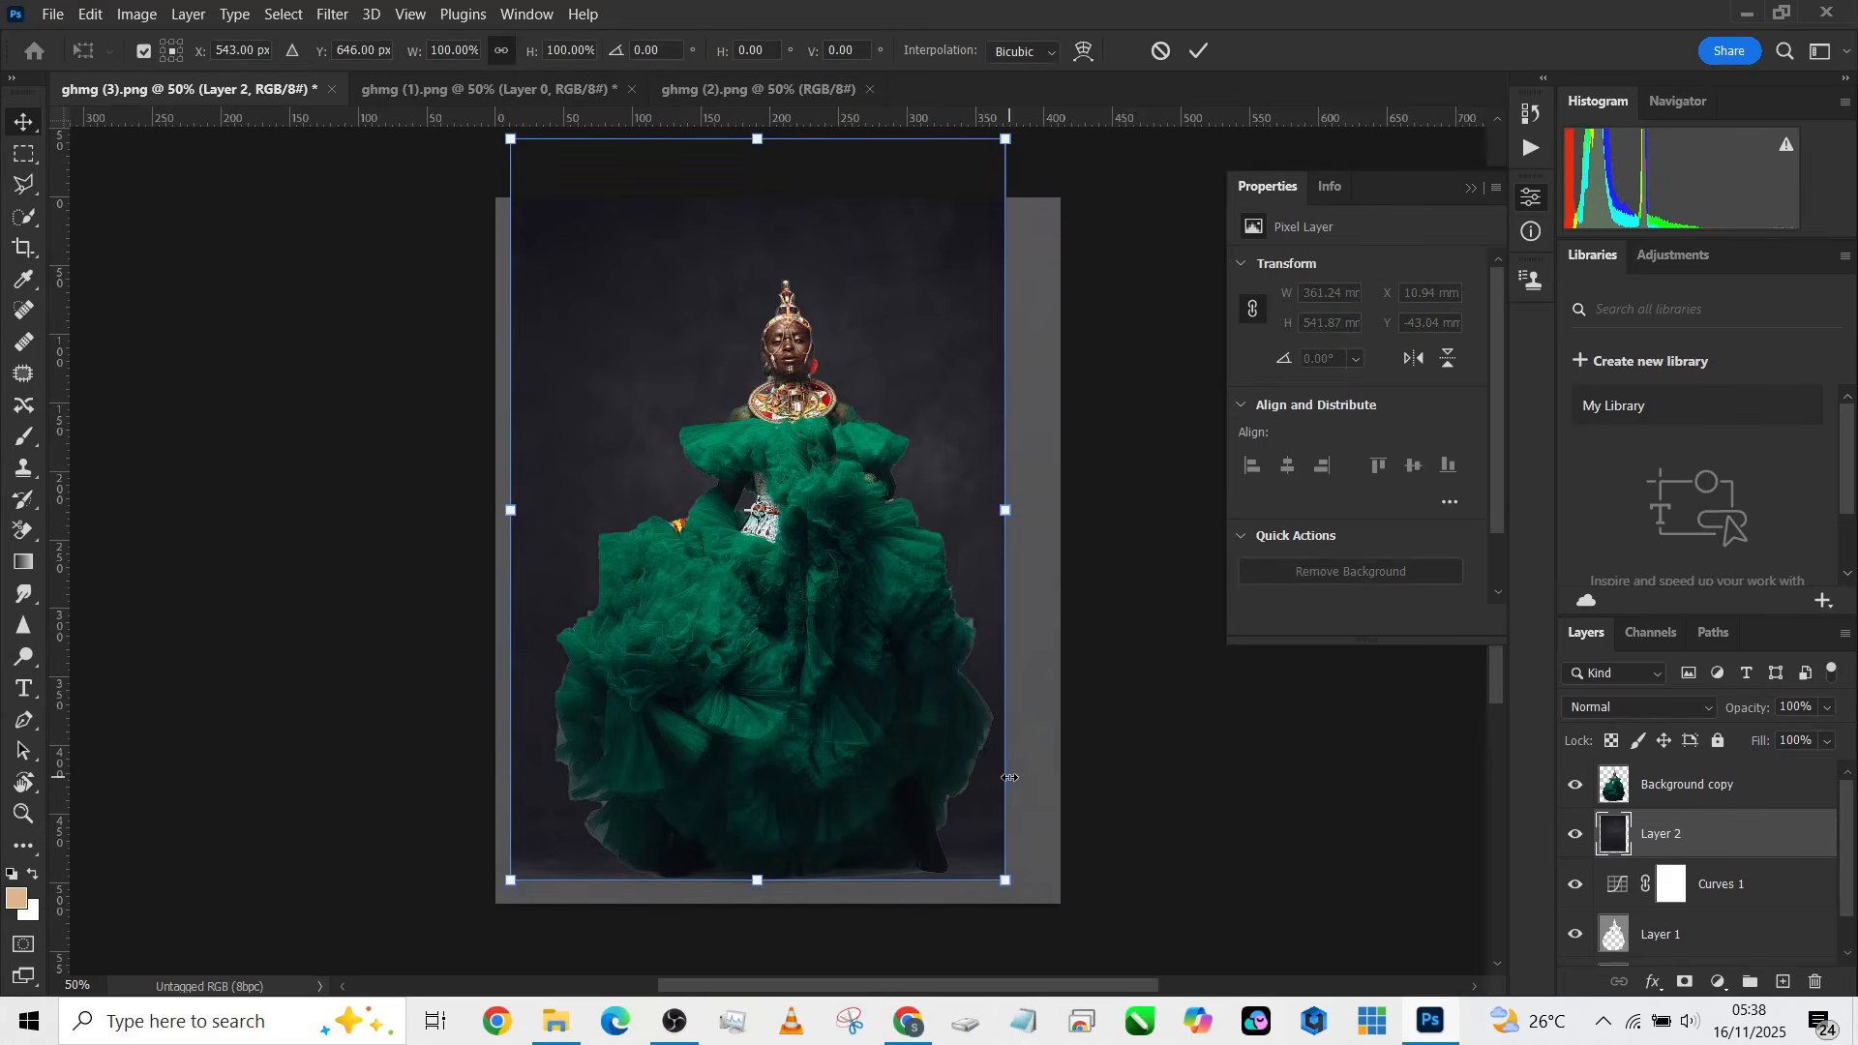
{"action": "left_click", "coordinate": [794, 864], "text": "alt"}
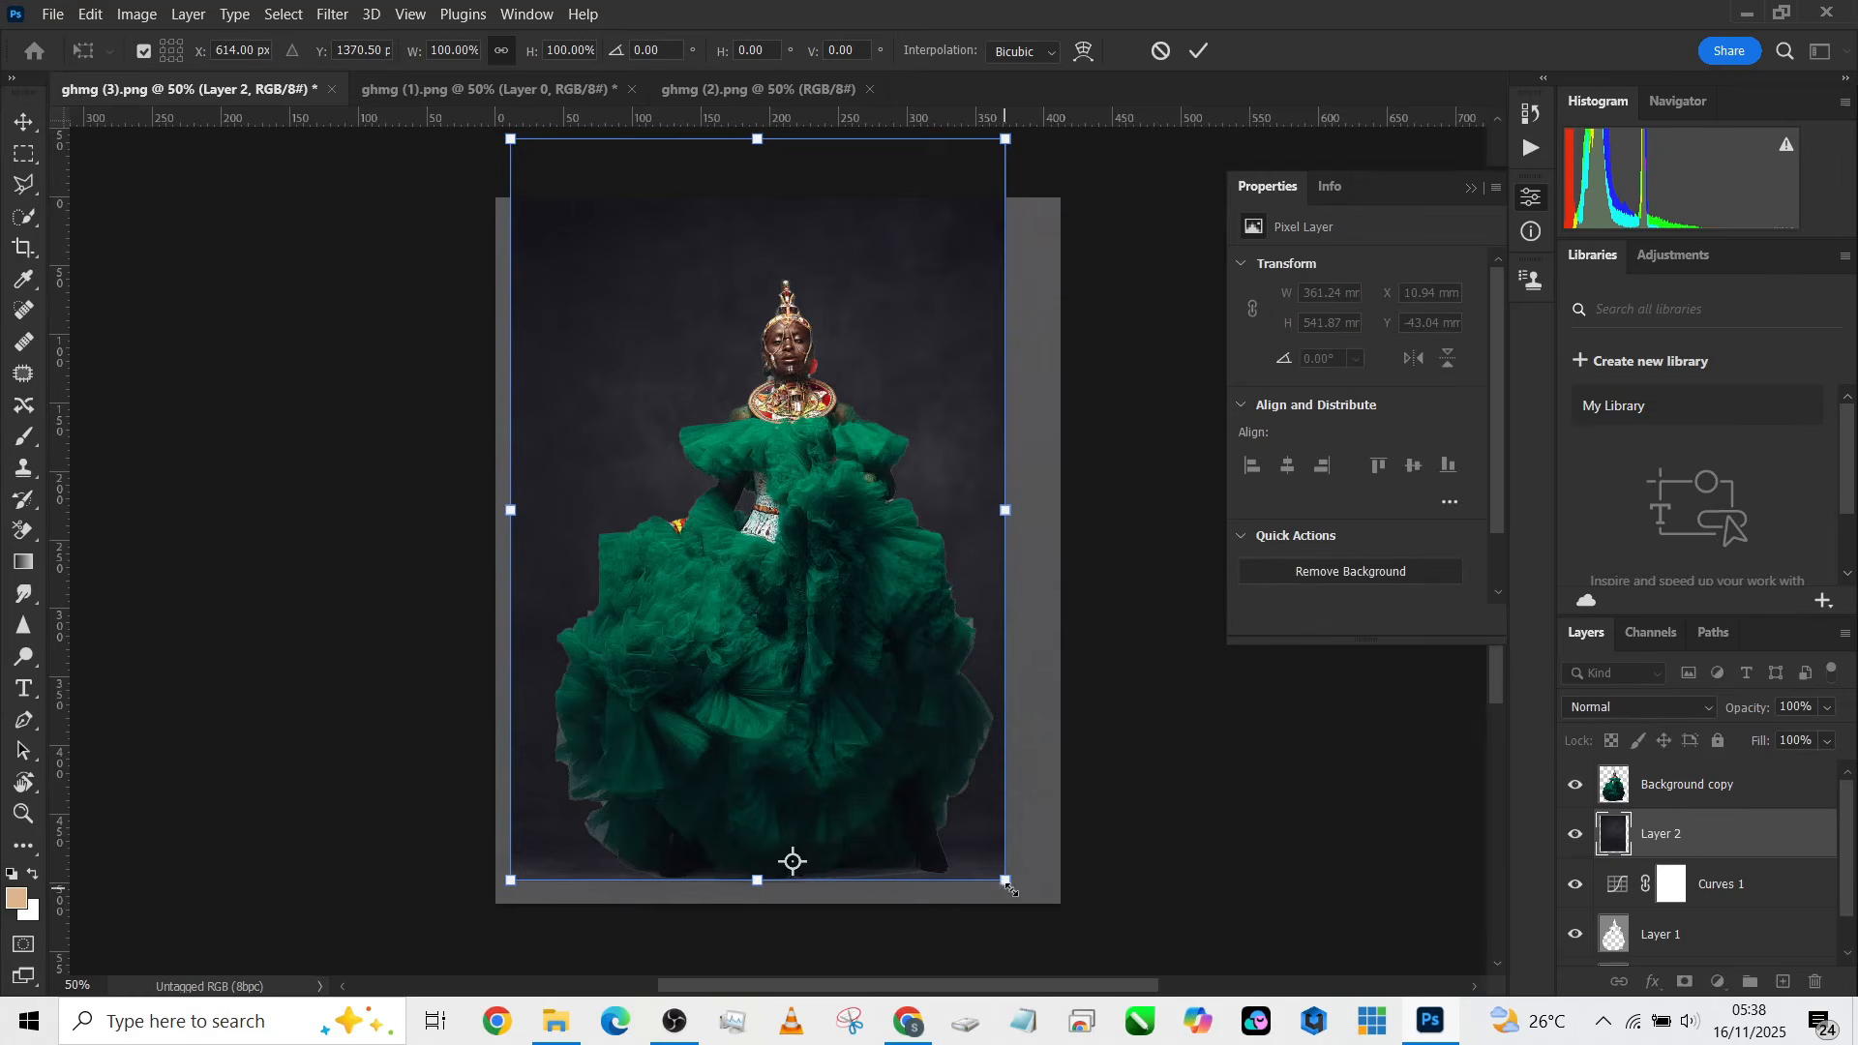
{"action": "left_click_drag", "start_coordinate": [1011, 888], "coordinate": [1056, 916]}
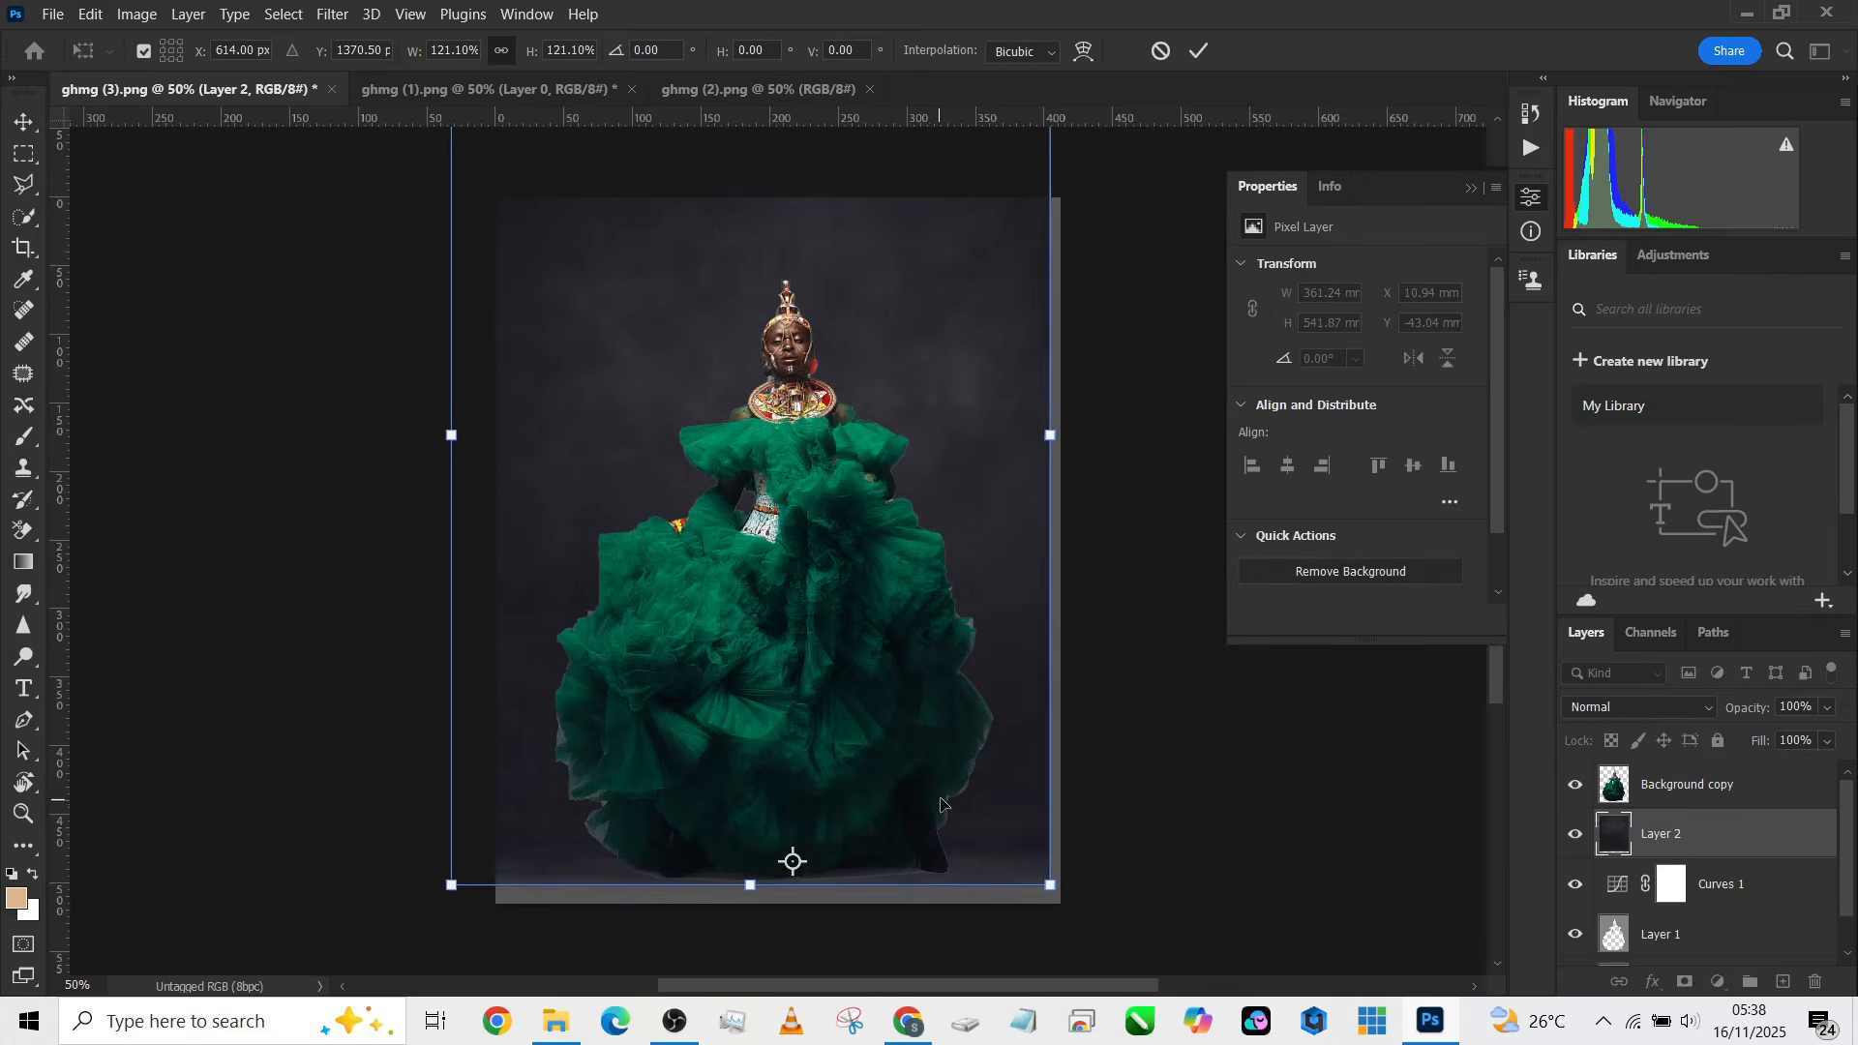
{"action": "left_click_drag", "start_coordinate": [944, 803], "coordinate": [965, 809]}
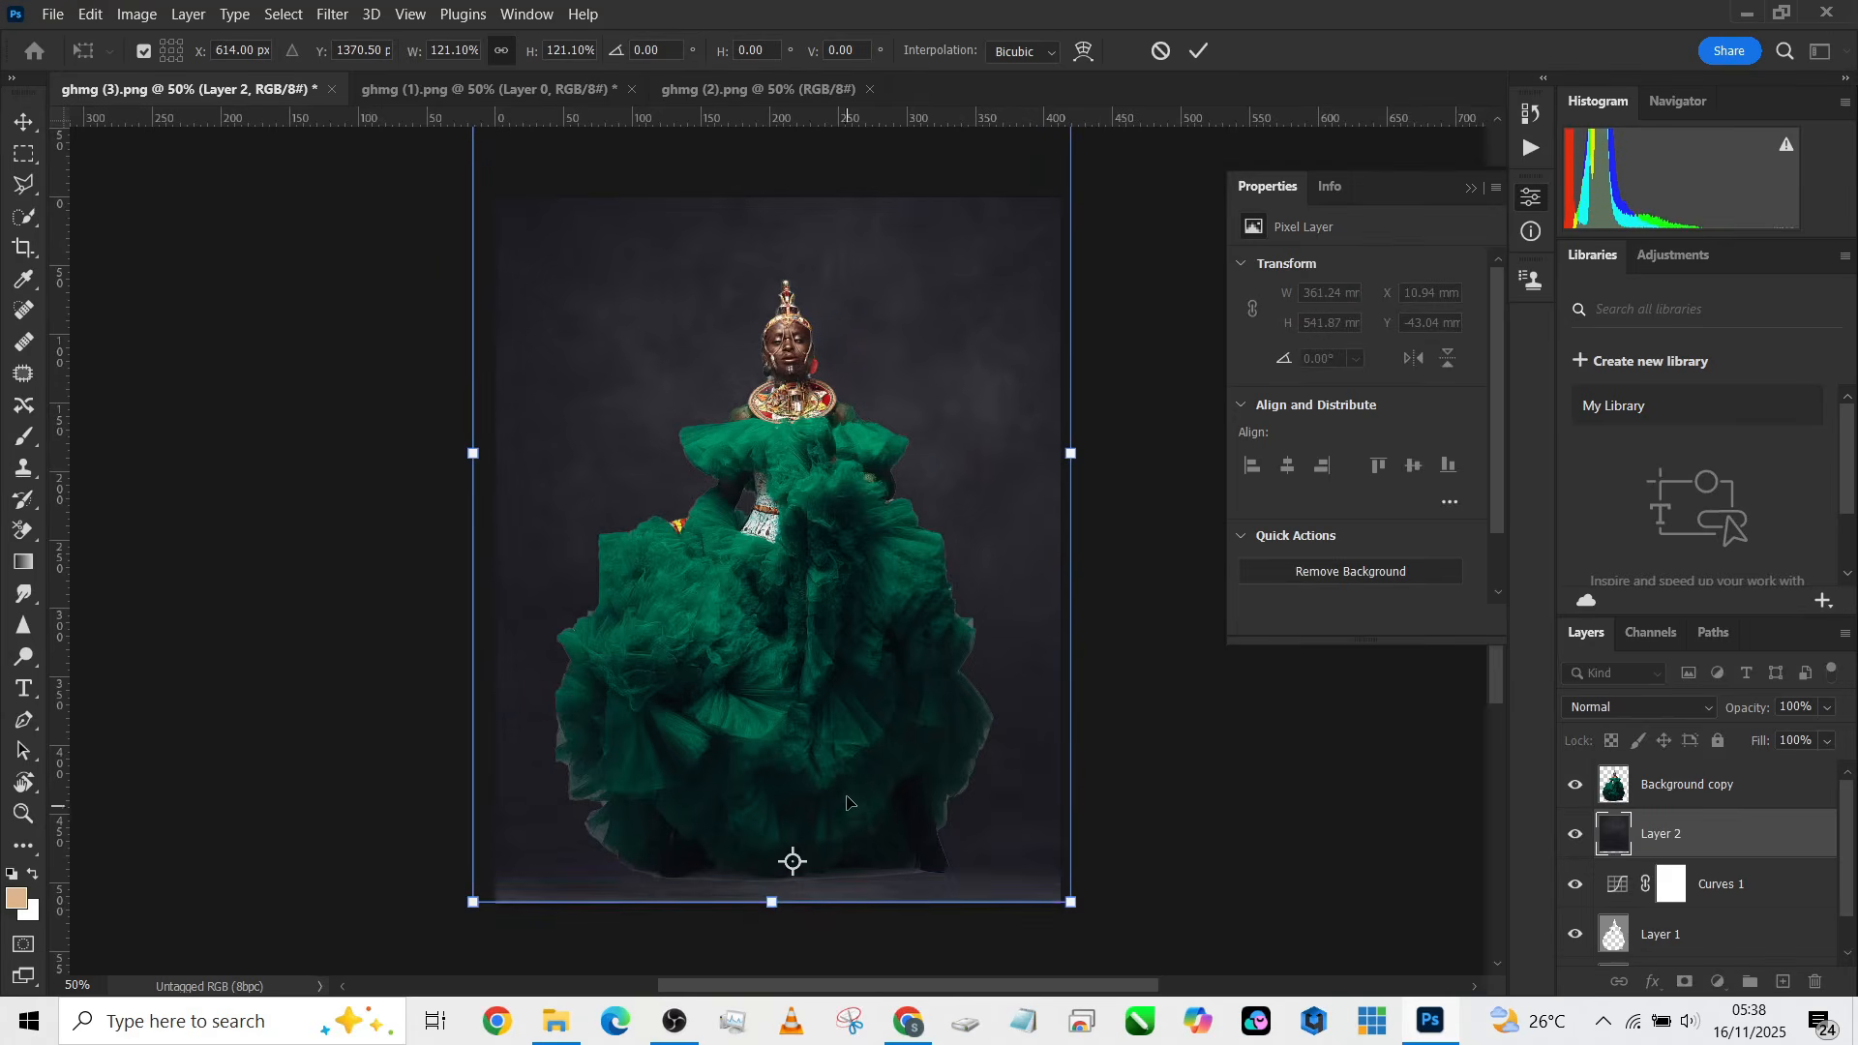
{"action": "left_click_drag", "start_coordinate": [850, 805], "coordinate": [854, 784]}
{"action": "left_click_drag", "start_coordinate": [796, 859], "coordinate": [794, 821]}
{"action": "left_click_drag", "start_coordinate": [1071, 877], "coordinate": [1092, 964]}
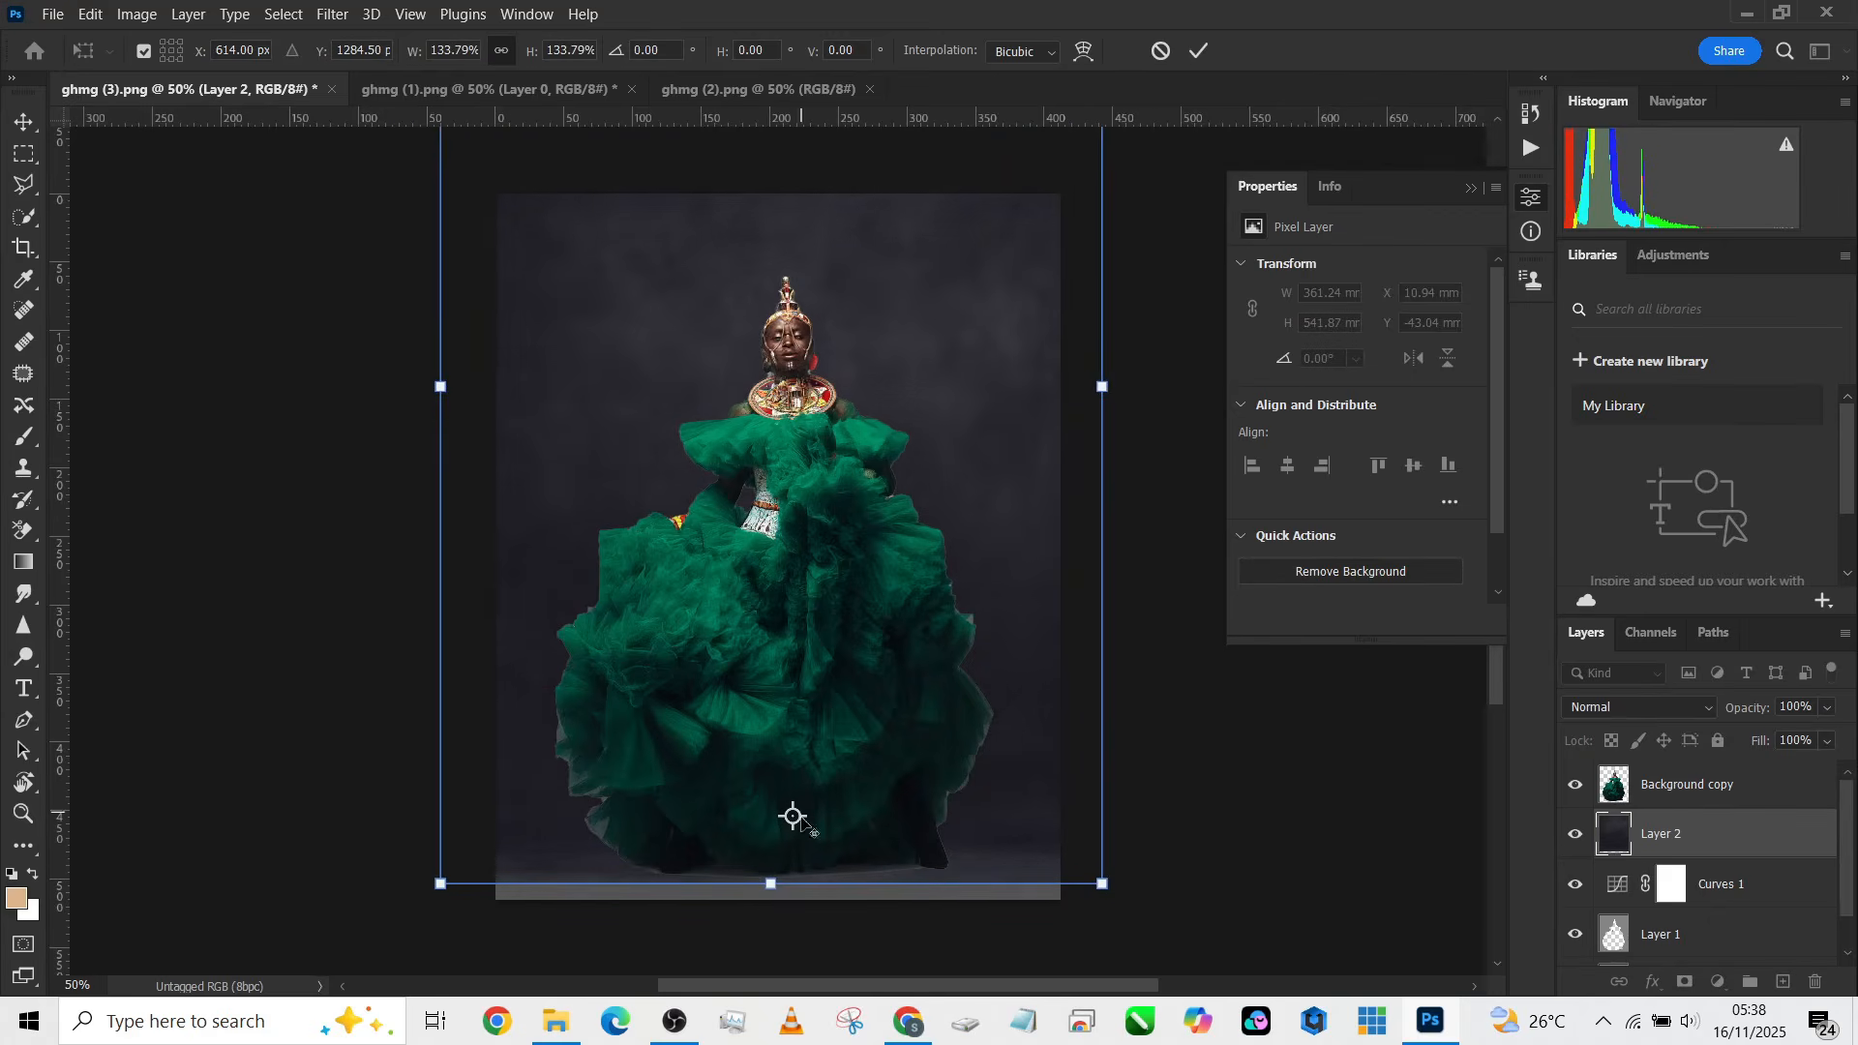
{"action": "left_click_drag", "start_coordinate": [794, 818], "coordinate": [791, 577]}
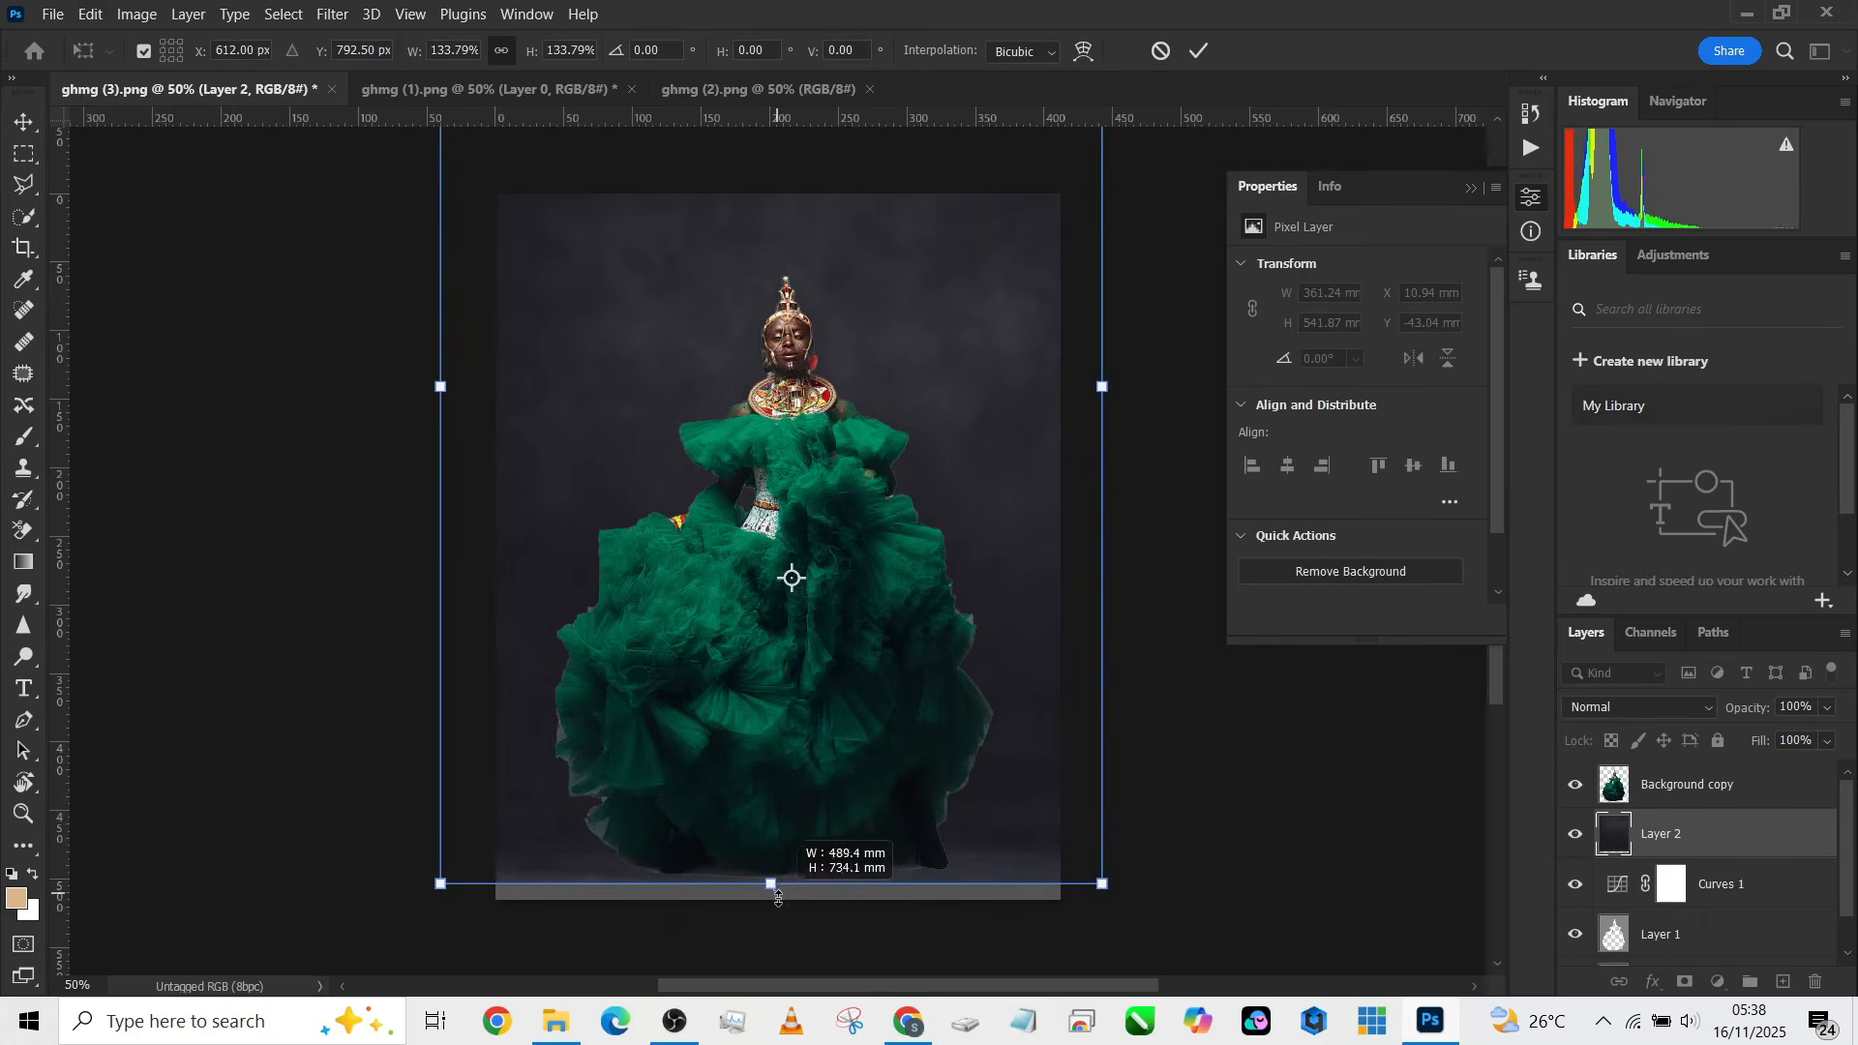
{"action": "left_click_drag", "start_coordinate": [778, 898], "coordinate": [769, 899]}
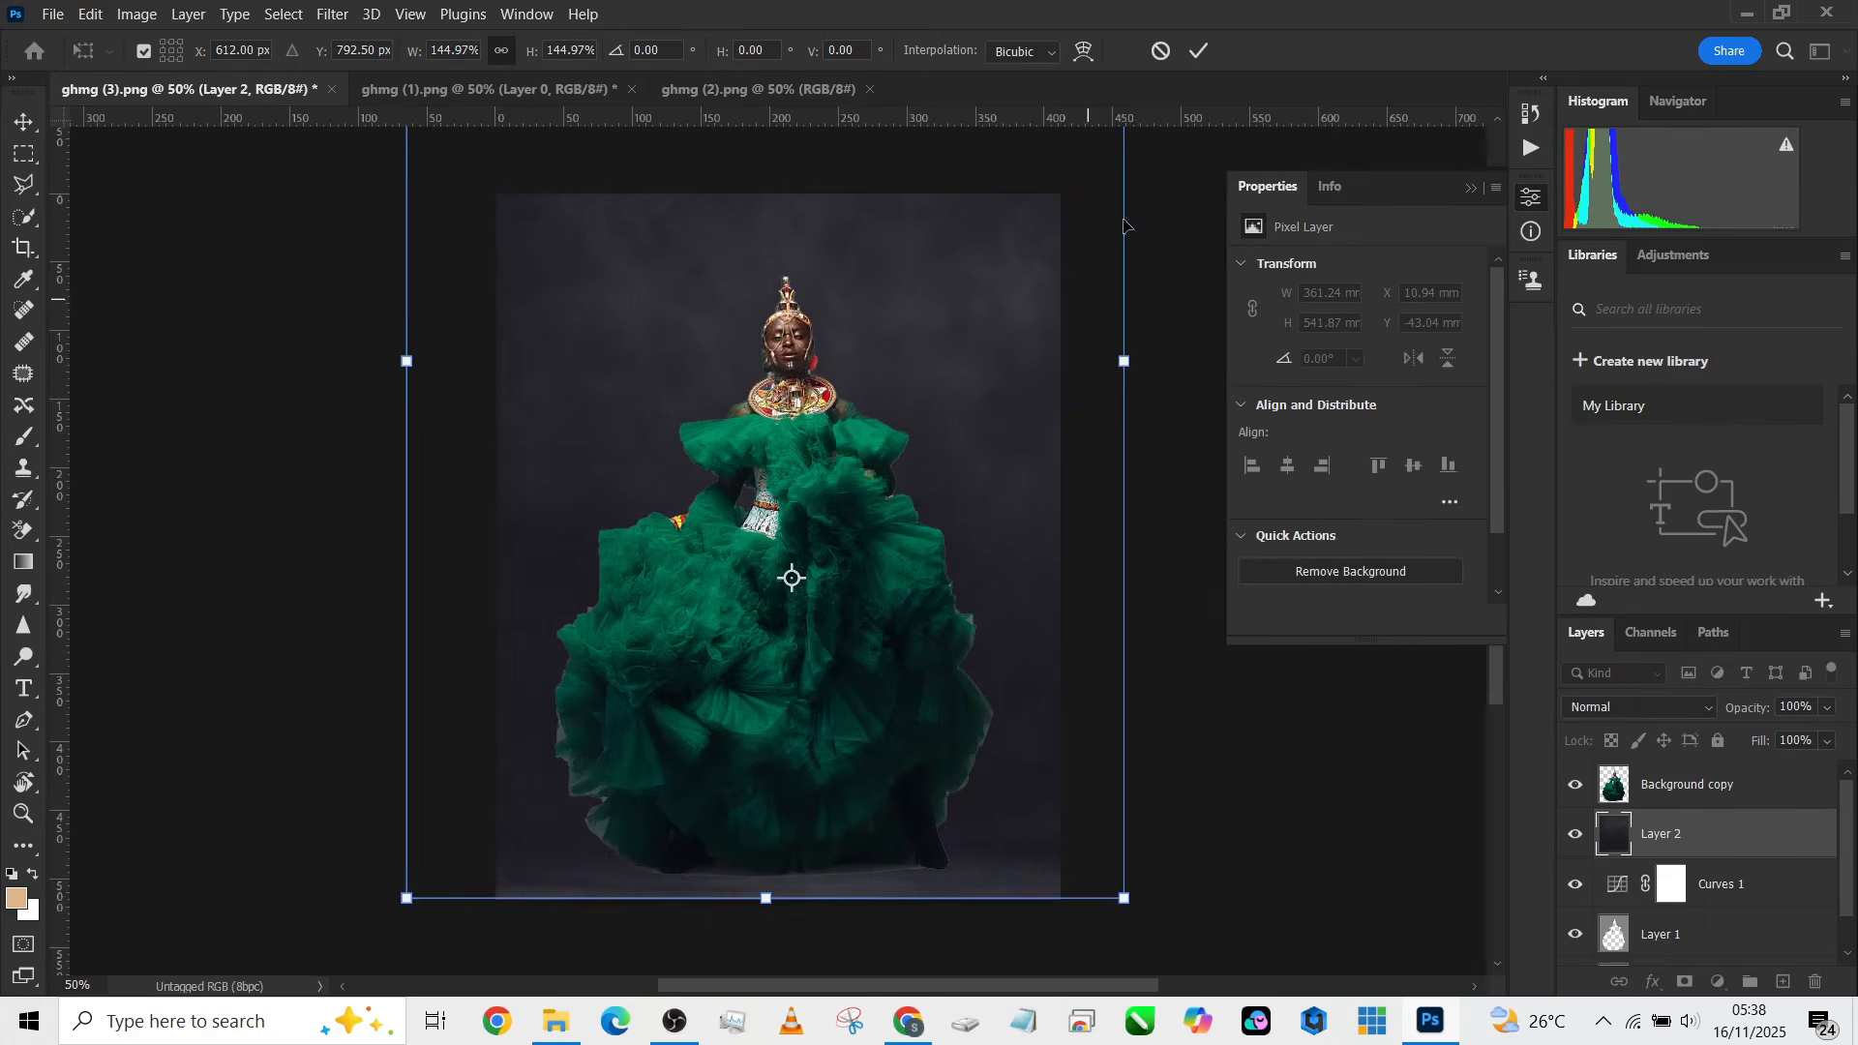
{"action": "left_click", "coordinate": [1201, 52]}
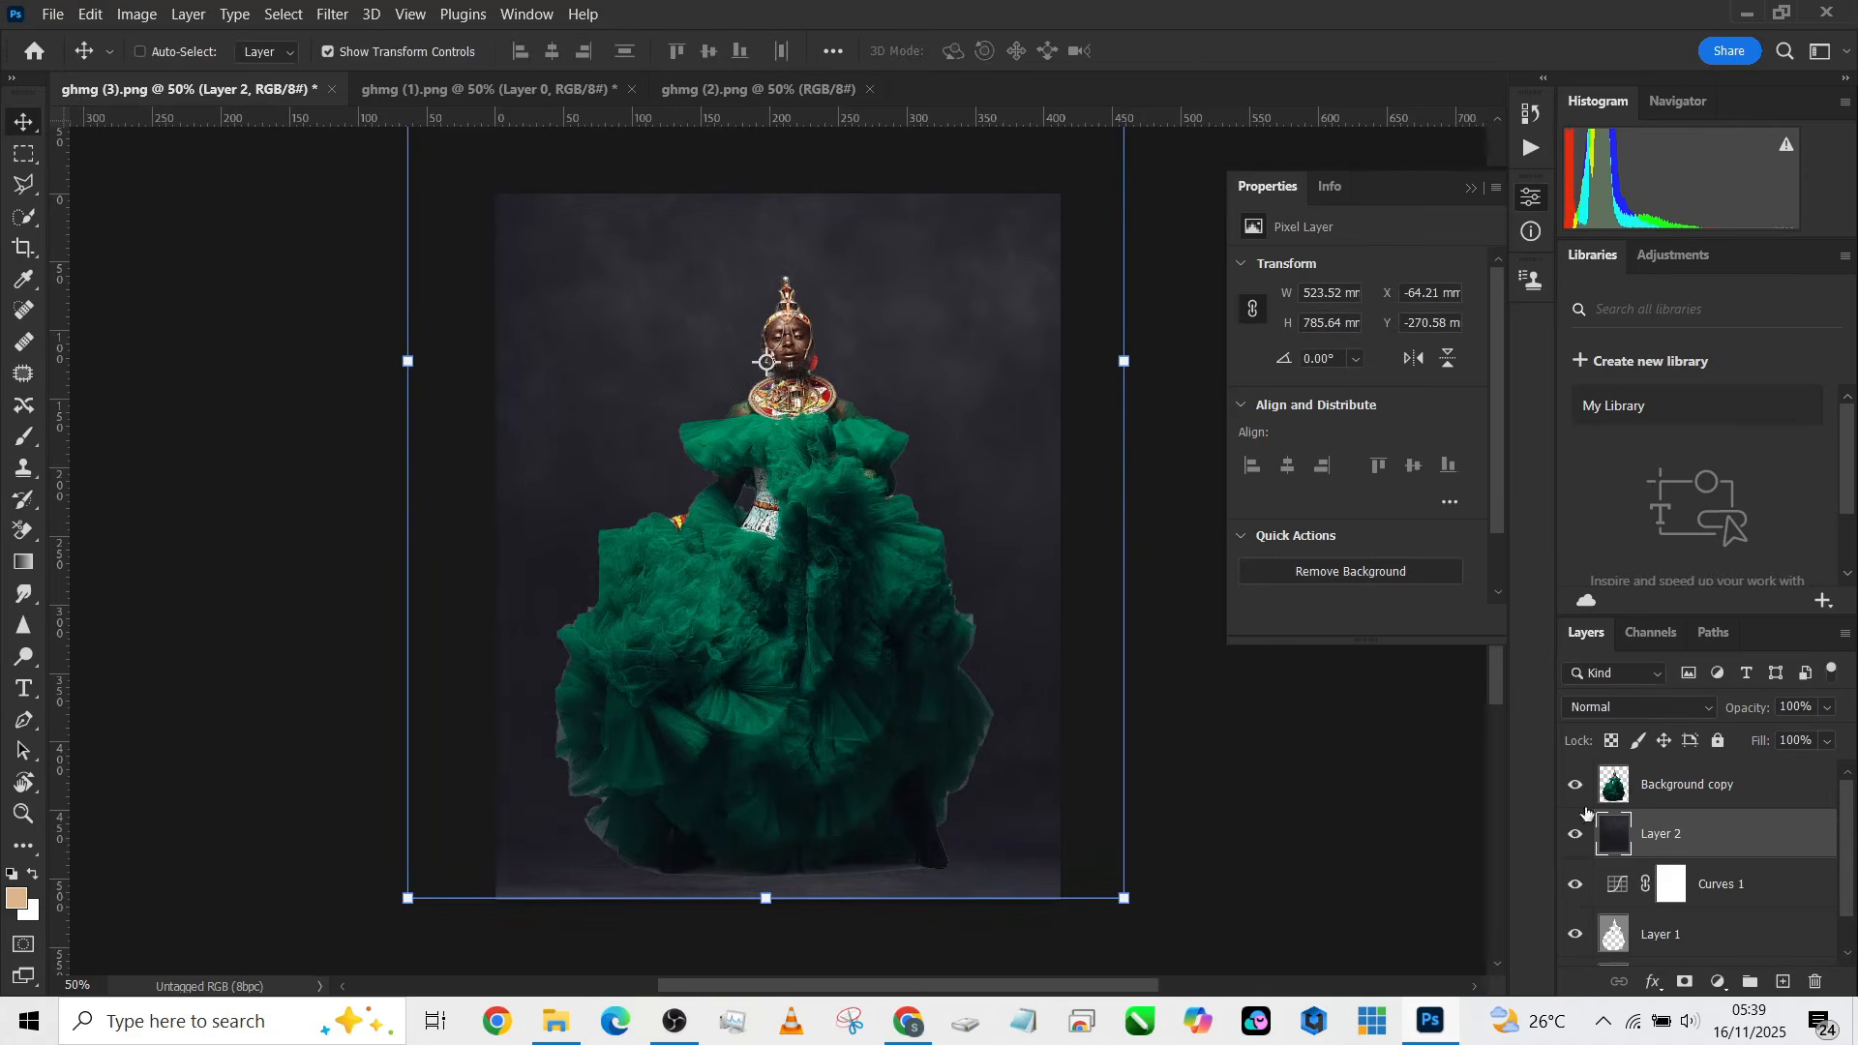
Step: Set the backdrop layer's blend mode to Overlay and toggle the Curves layer's visibility to compare
{"action": "left_click", "coordinate": [1603, 708]}
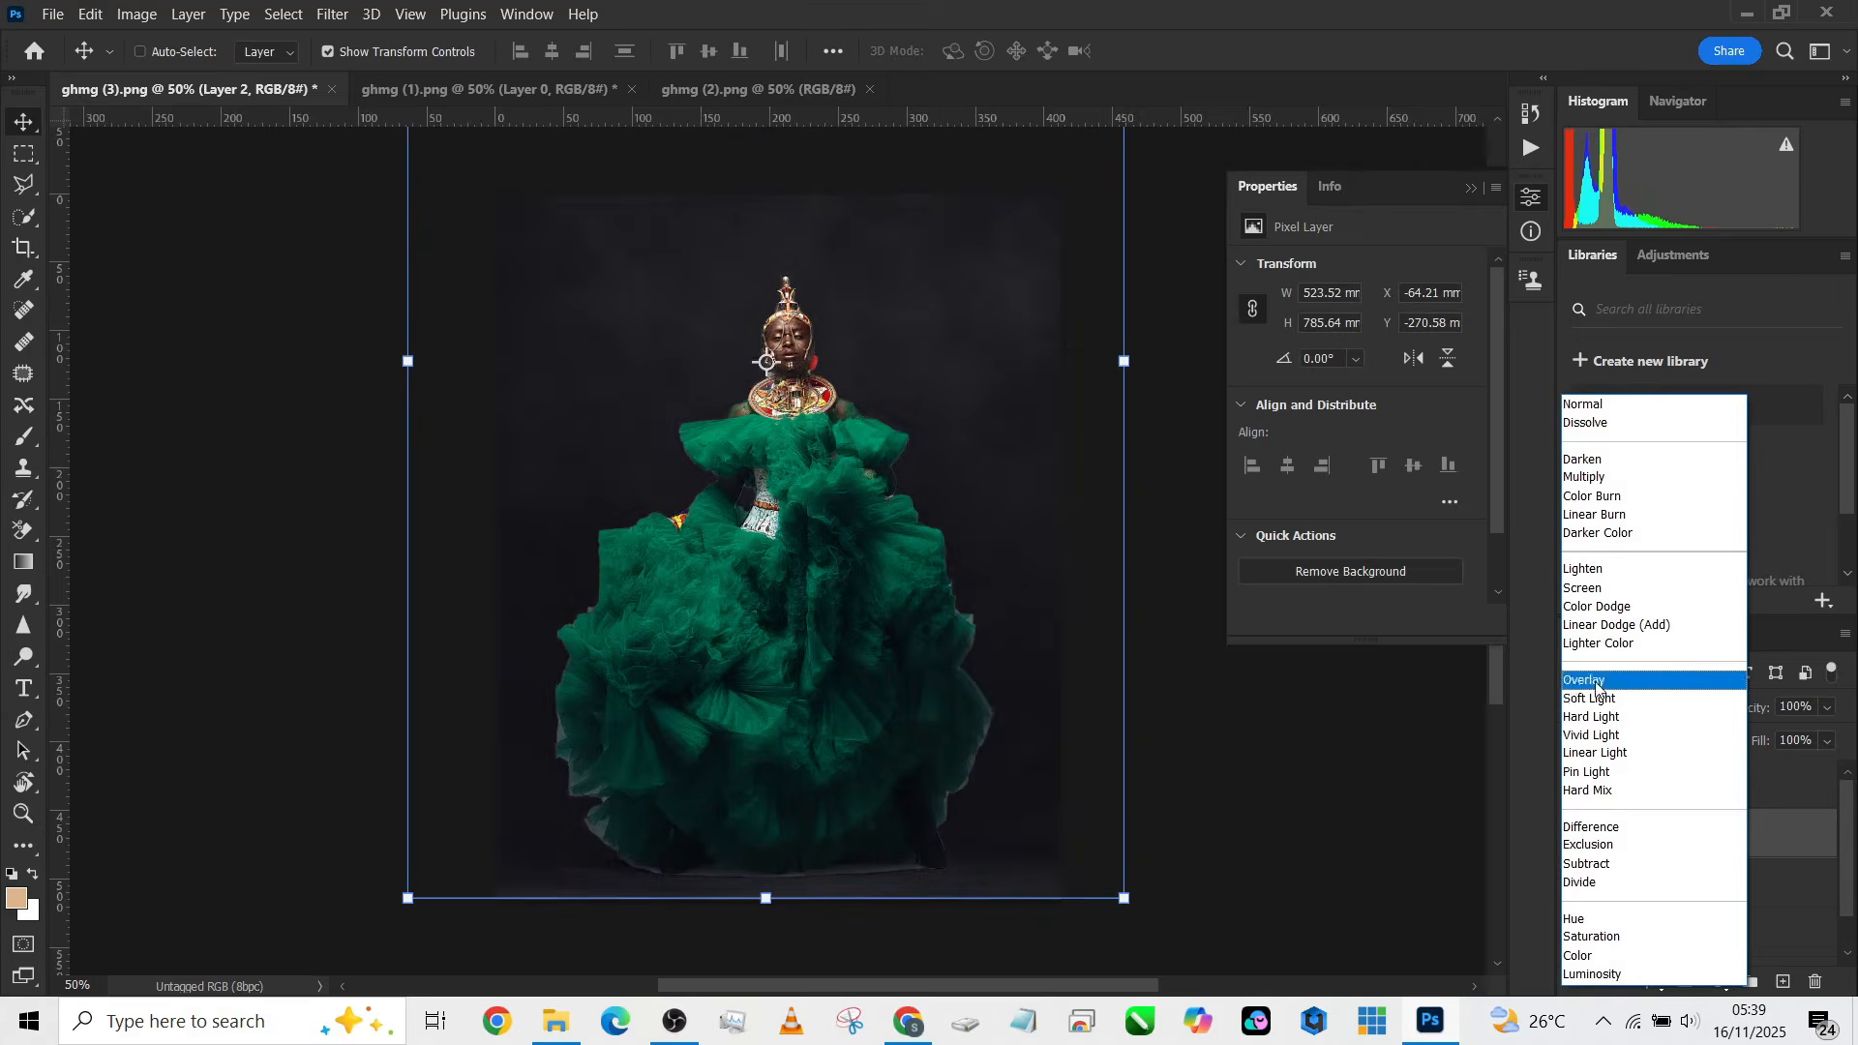
{"action": "left_click", "coordinate": [1596, 680]}
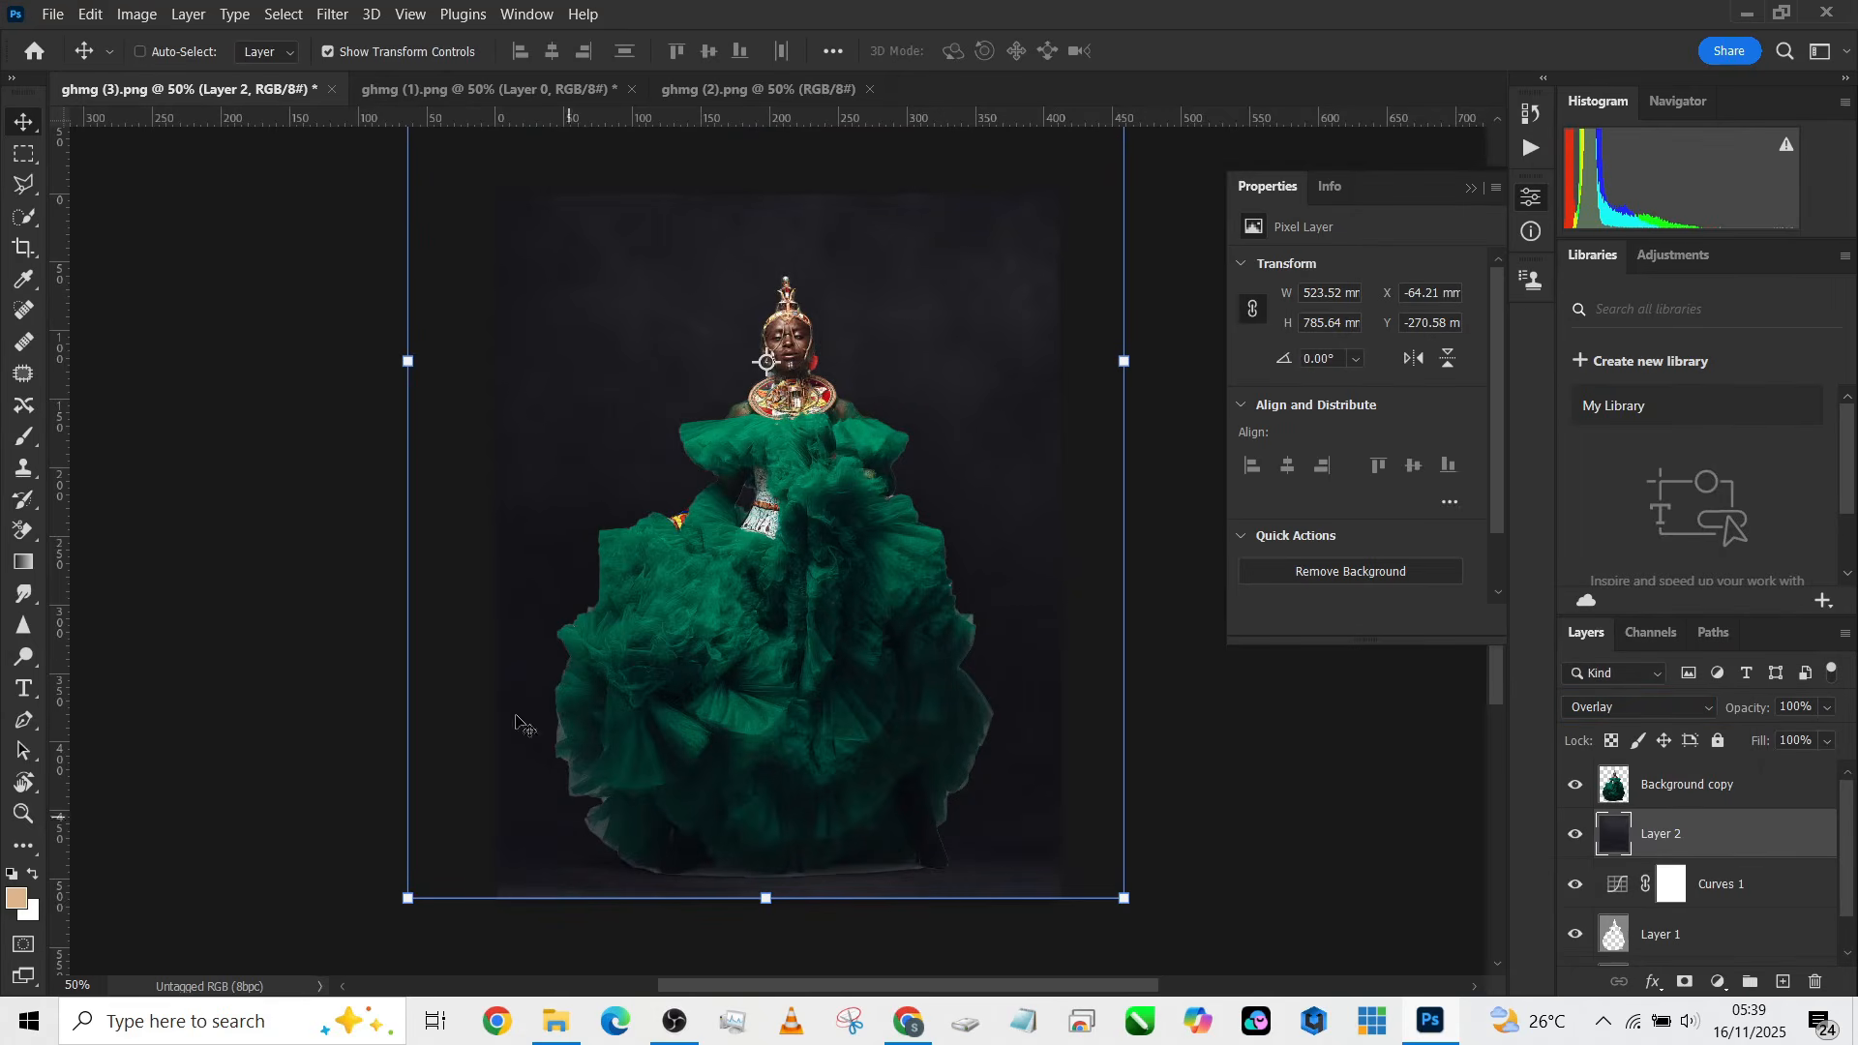
{"action": "left_click", "coordinate": [1576, 885]}
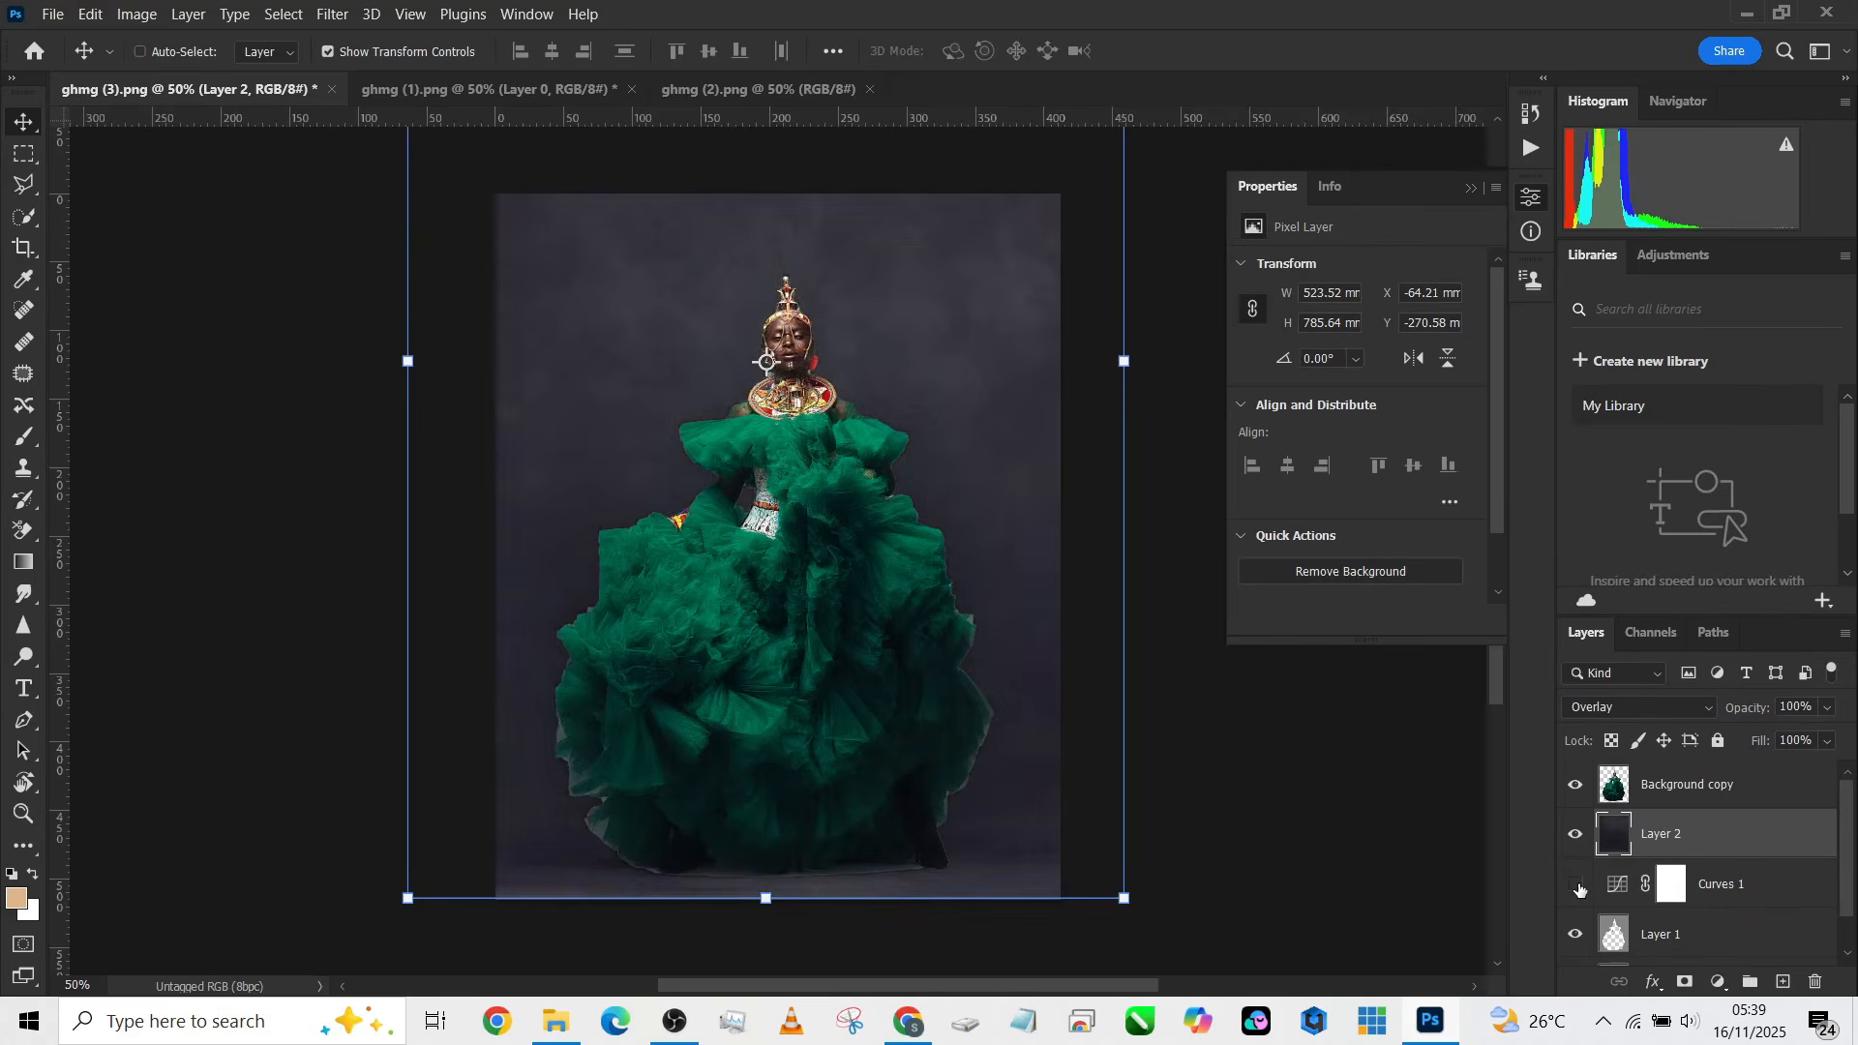
{"action": "left_click", "coordinate": [1579, 888]}
{"action": "left_click", "coordinate": [1579, 887]}
{"action": "left_click", "coordinate": [1579, 887]}
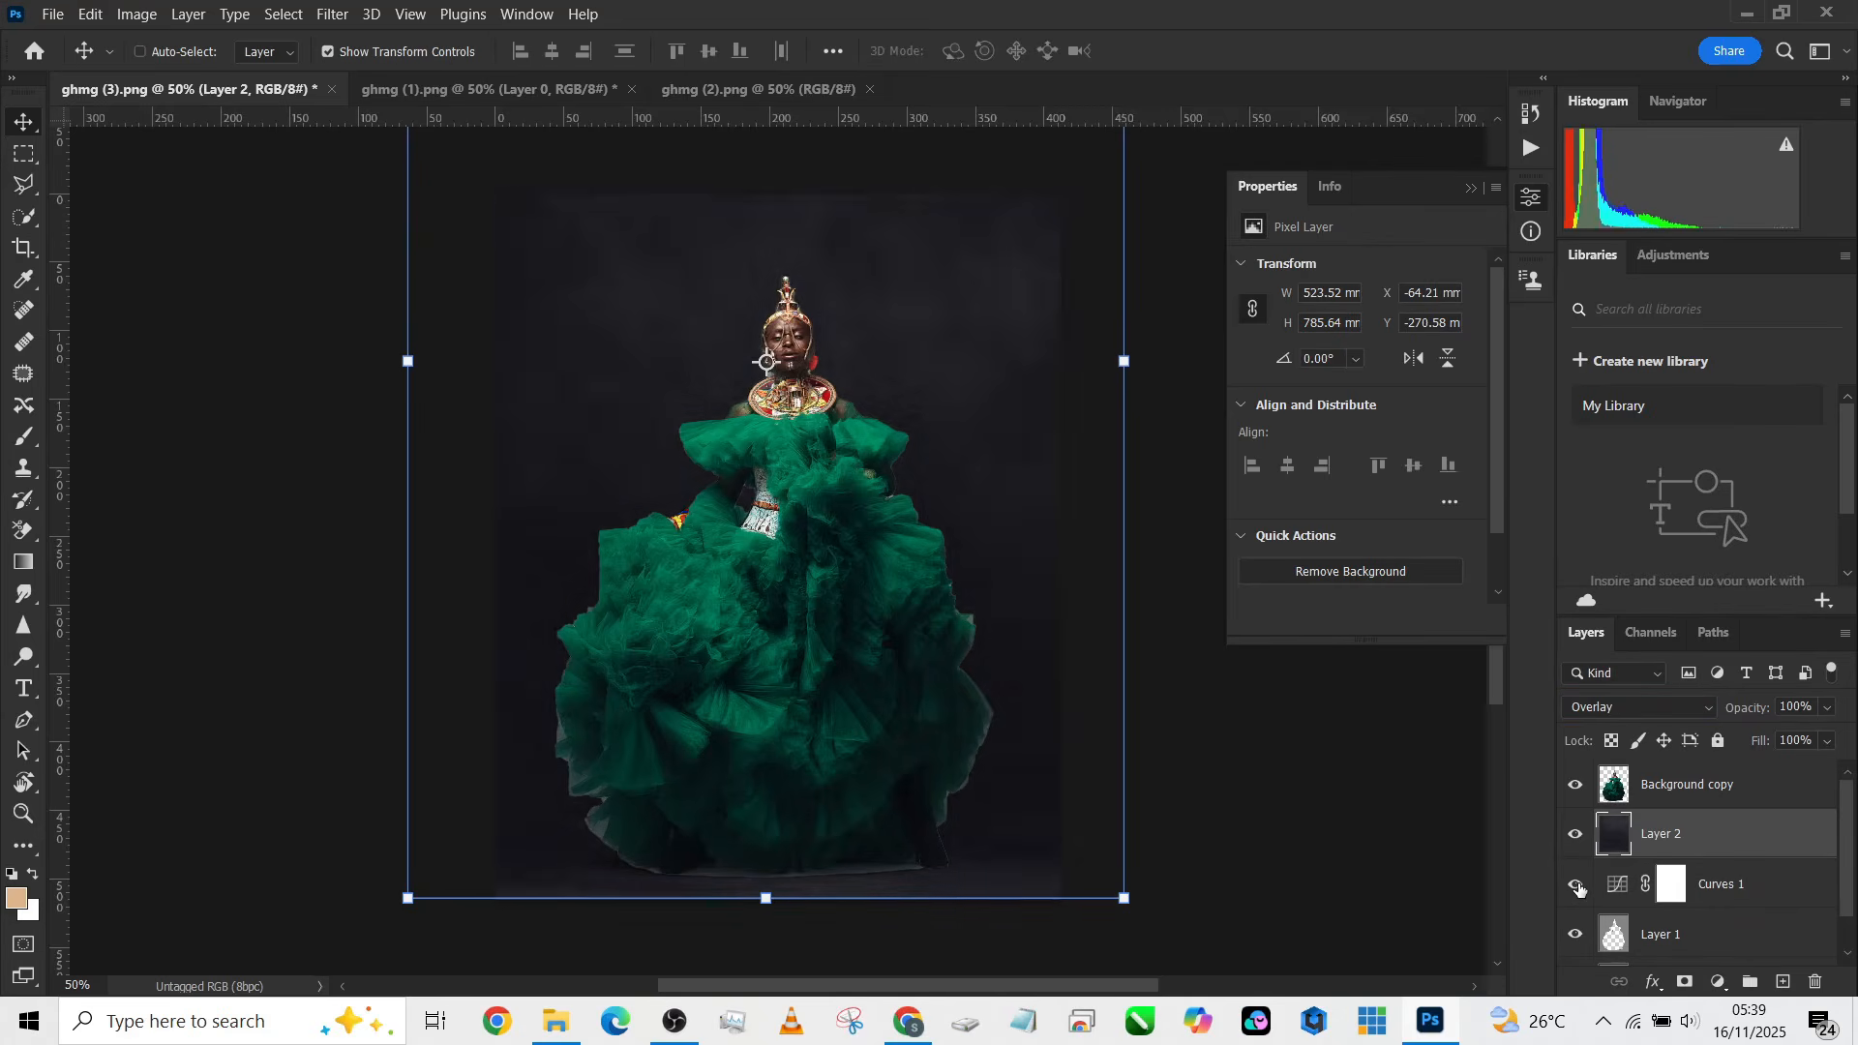
Step: Add a layer mask to the Background copy layer
{"action": "left_click", "coordinate": [1580, 887]}
{"action": "left_click", "coordinate": [1579, 888]}
{"action": "left_click", "coordinate": [1678, 805]}
{"action": "left_click", "coordinate": [1691, 982]}
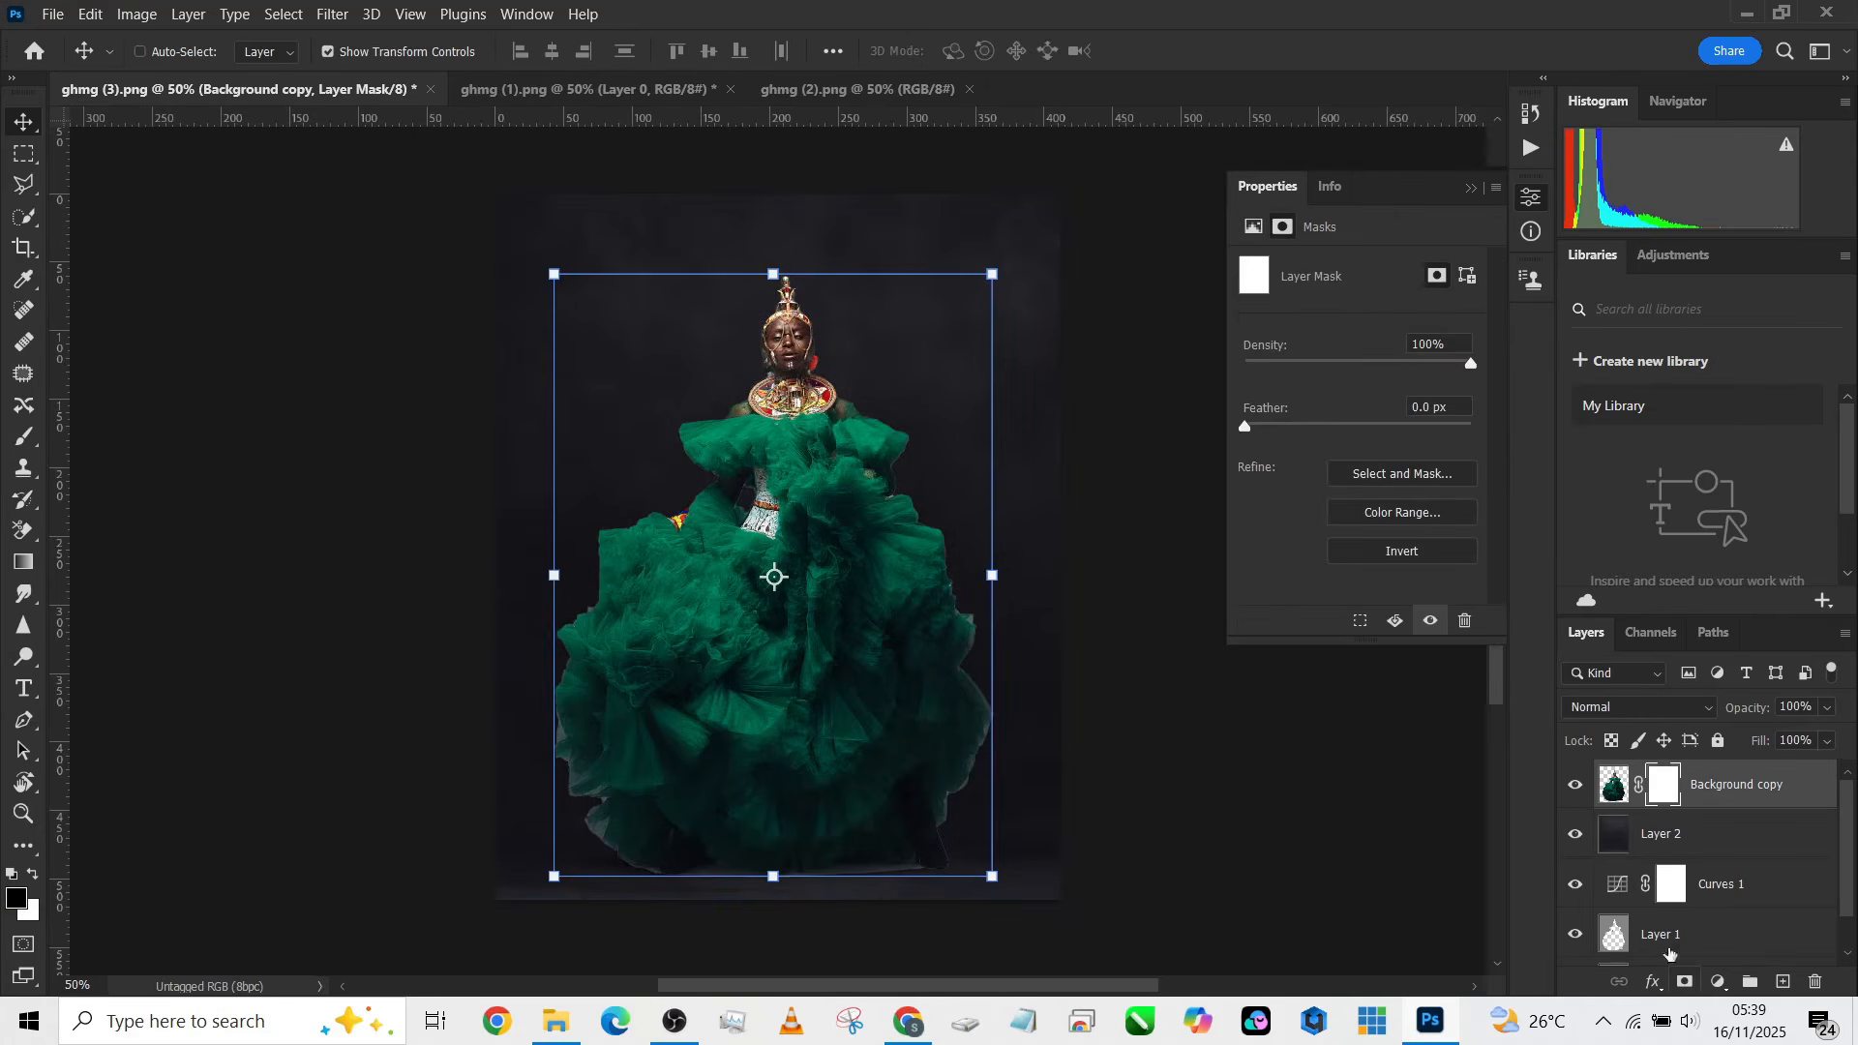
Step: Paint on the Background copy mask with the Brush at 16% flow and about 80 px size along the gown's lower-left edge
{"action": "left_click", "coordinate": [25, 437]}
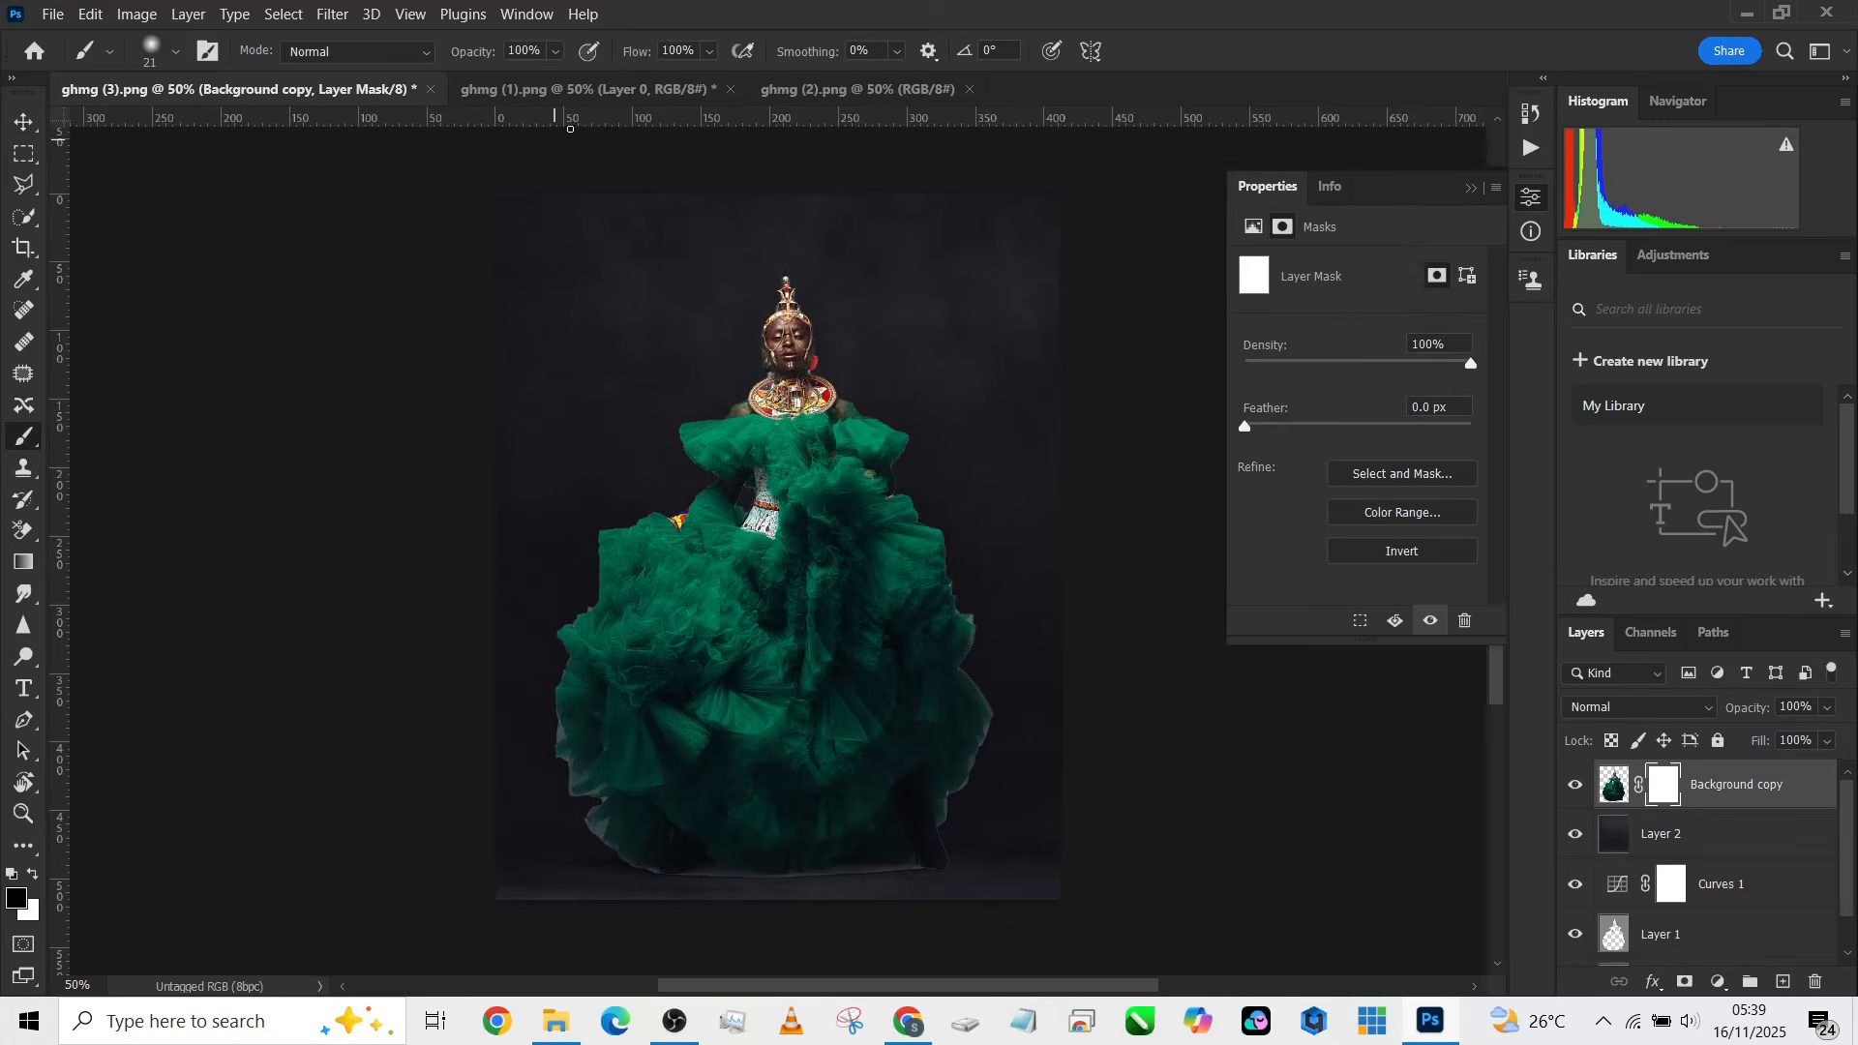
{"action": "left_click", "coordinate": [709, 51]}
{"action": "left_click", "coordinate": [636, 77]}
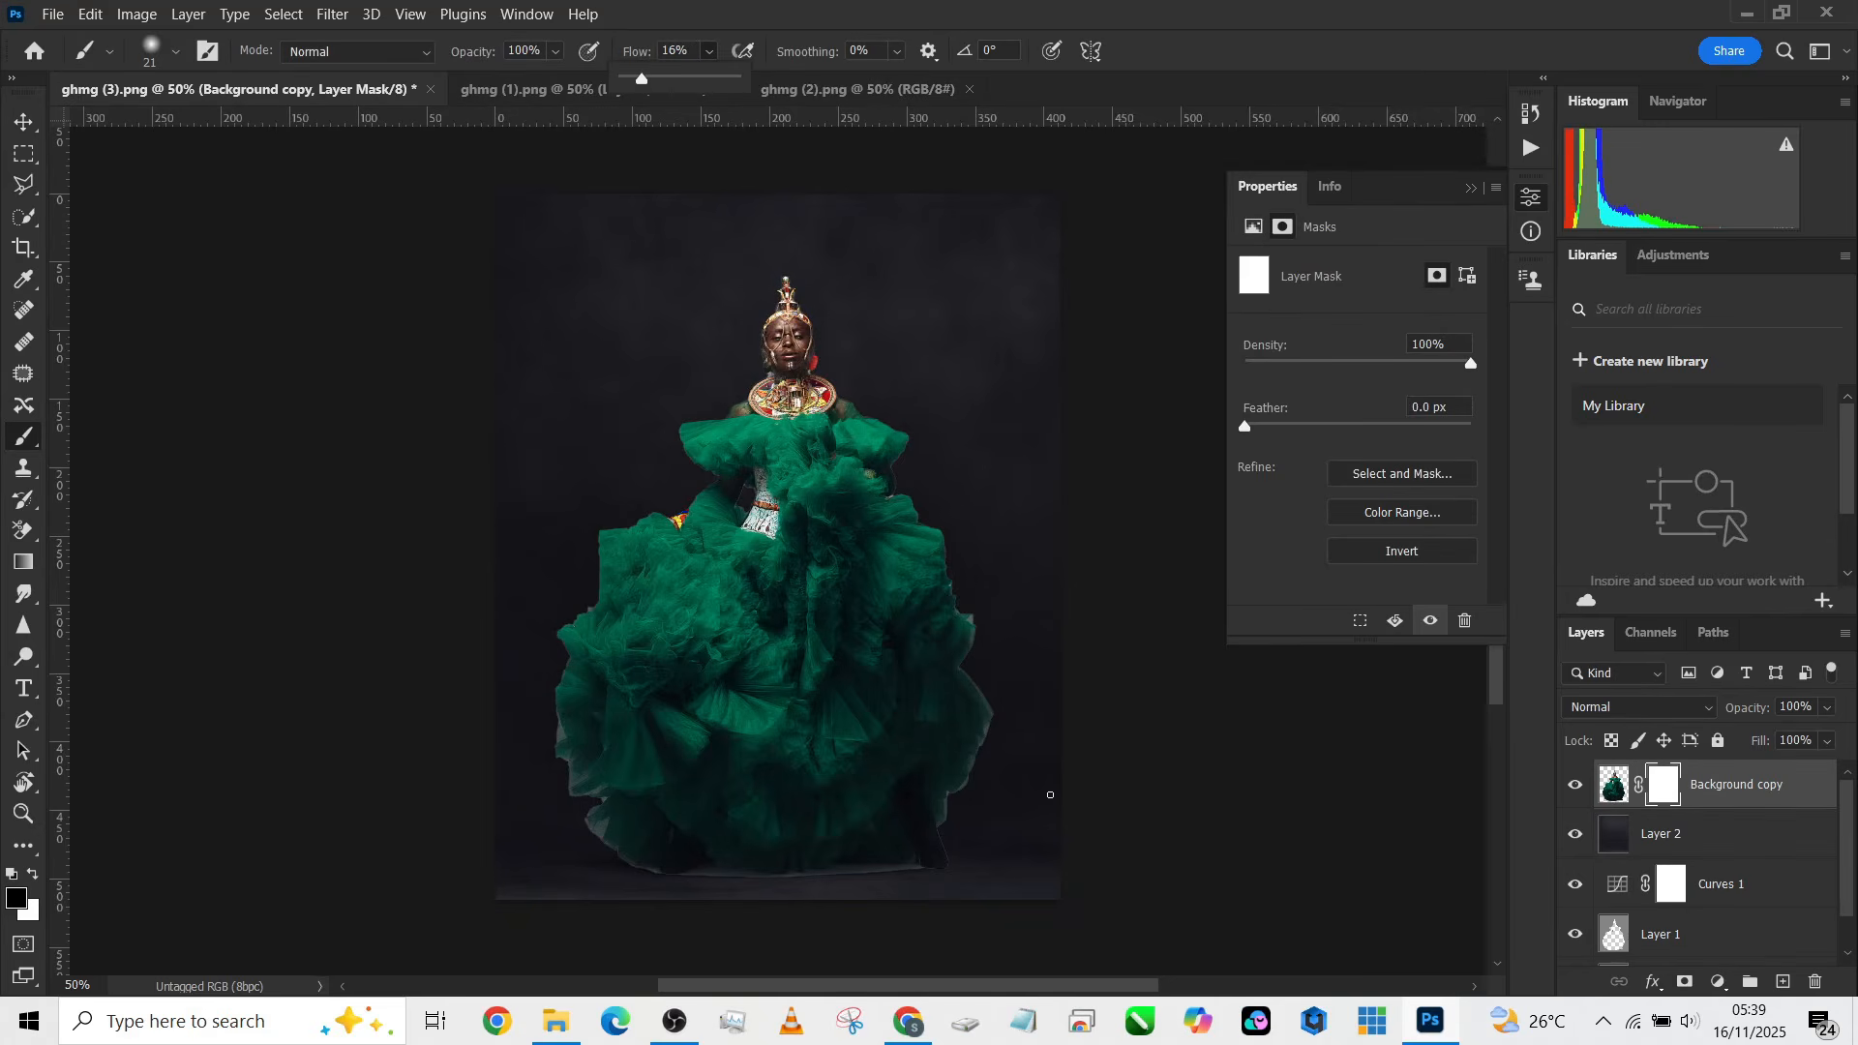
{"action": "key", "text": "bracketright"}
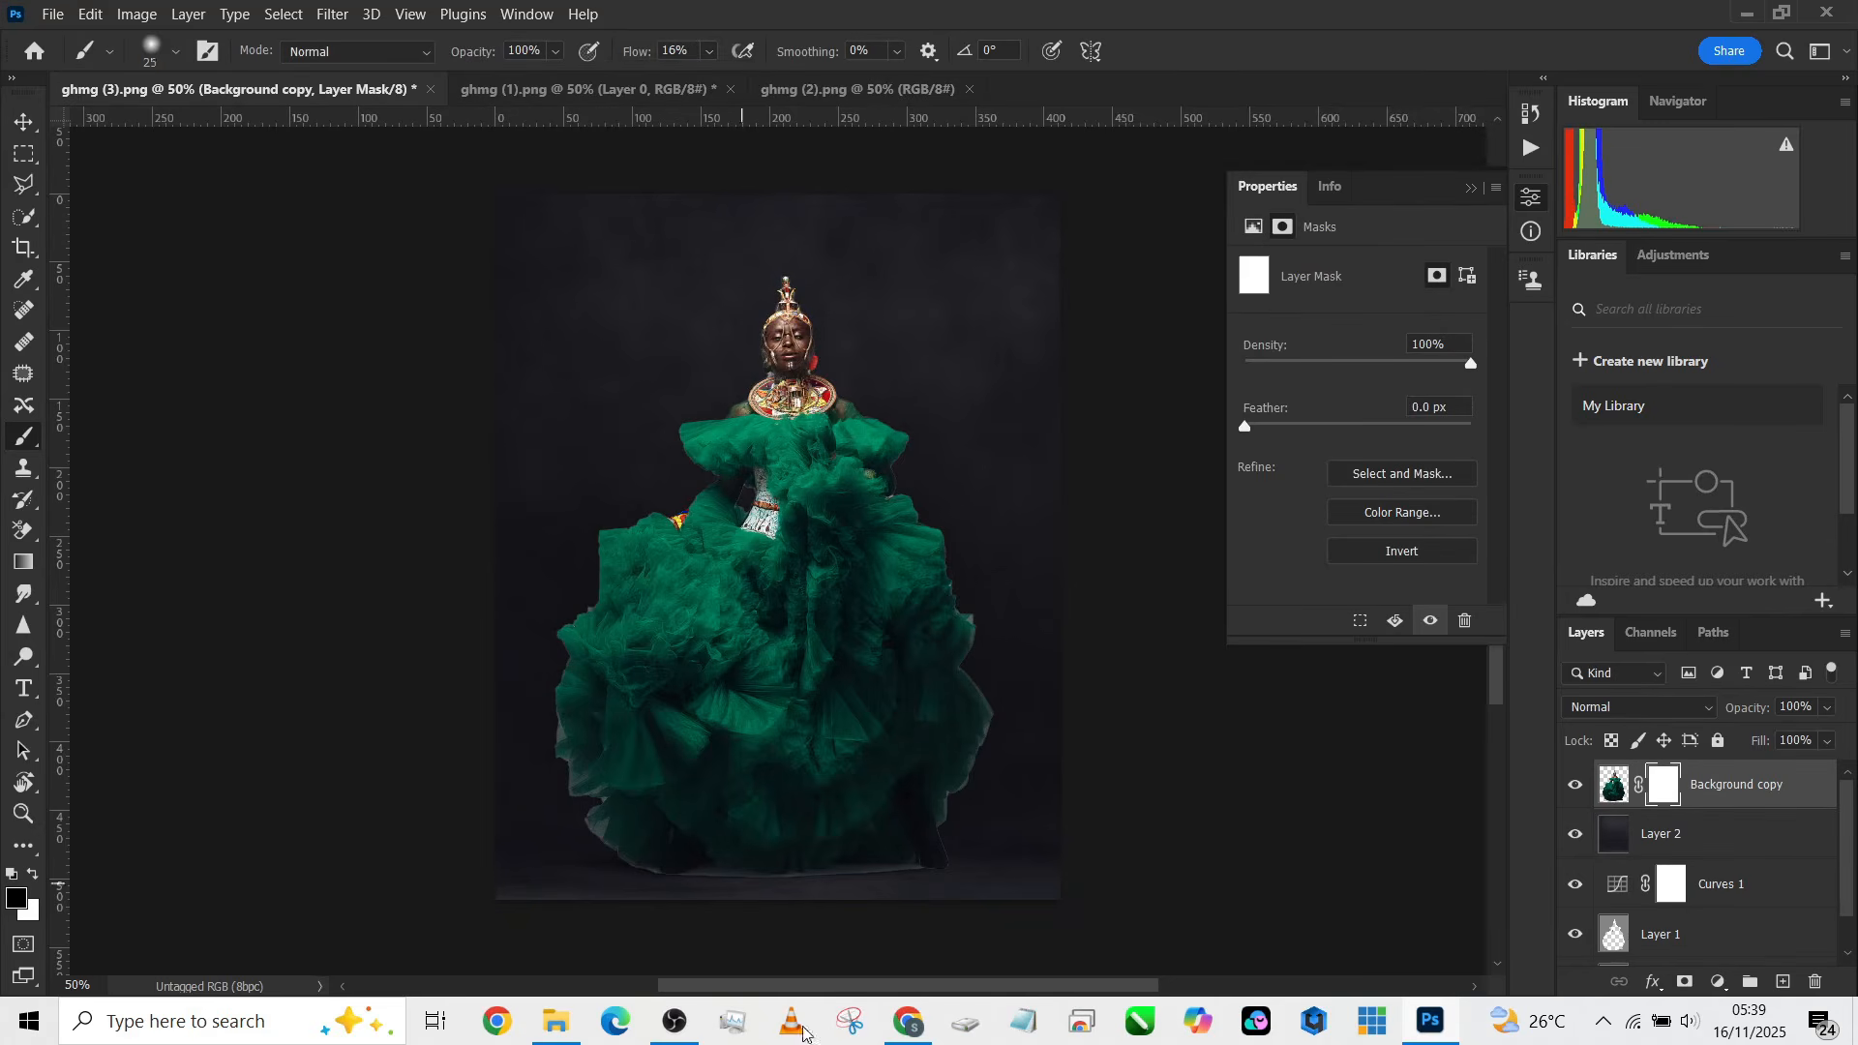
{"action": "key", "text": "bracketright"}
{"action": "key", "text": "bracketright"}
{"action": "key", "text": "bracketright"}
{"action": "key", "text": "bracketright"}
{"action": "key", "text": "bracketright"}
{"action": "key", "text": "bracketright"}
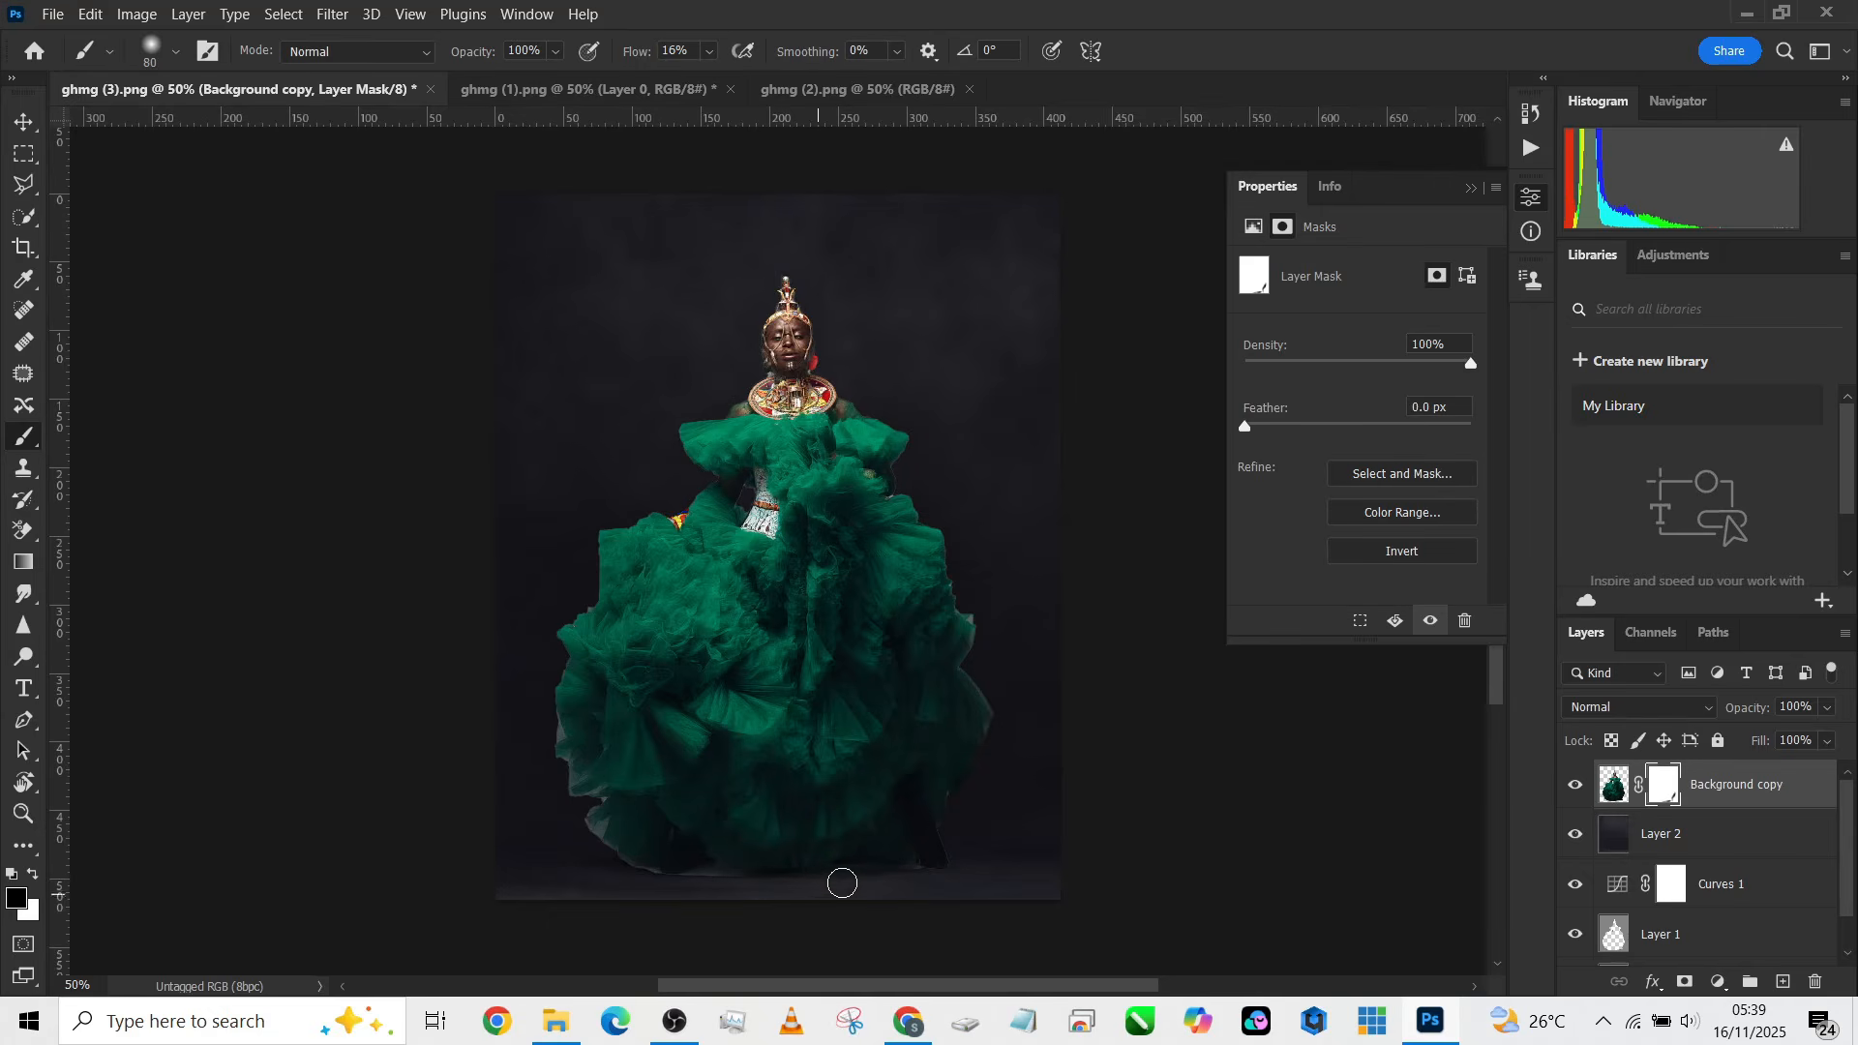
{"action": "mouse_move", "coordinate": [687, 880]}
{"action": "left_mouse_down"}
{"action": "mouse_move", "coordinate": [617, 864]}
{"action": "mouse_move", "coordinate": [556, 829]}
{"action": "mouse_move", "coordinate": [607, 856]}
{"action": "mouse_move", "coordinate": [600, 830]}
{"action": "mouse_move", "coordinate": [588, 865]}
{"action": "mouse_move", "coordinate": [585, 834]}
{"action": "mouse_move", "coordinate": [640, 878]}
{"action": "mouse_move", "coordinate": [577, 800]}
{"action": "mouse_move", "coordinate": [605, 796]}
{"action": "mouse_move", "coordinate": [571, 800]}
{"action": "mouse_move", "coordinate": [563, 752]}
{"action": "mouse_move", "coordinate": [569, 815]}
{"action": "mouse_move", "coordinate": [616, 794]}
{"action": "mouse_move", "coordinate": [555, 763]}
{"action": "mouse_move", "coordinate": [550, 697]}
{"action": "mouse_move", "coordinate": [567, 767]}
{"action": "left_mouse_up"}
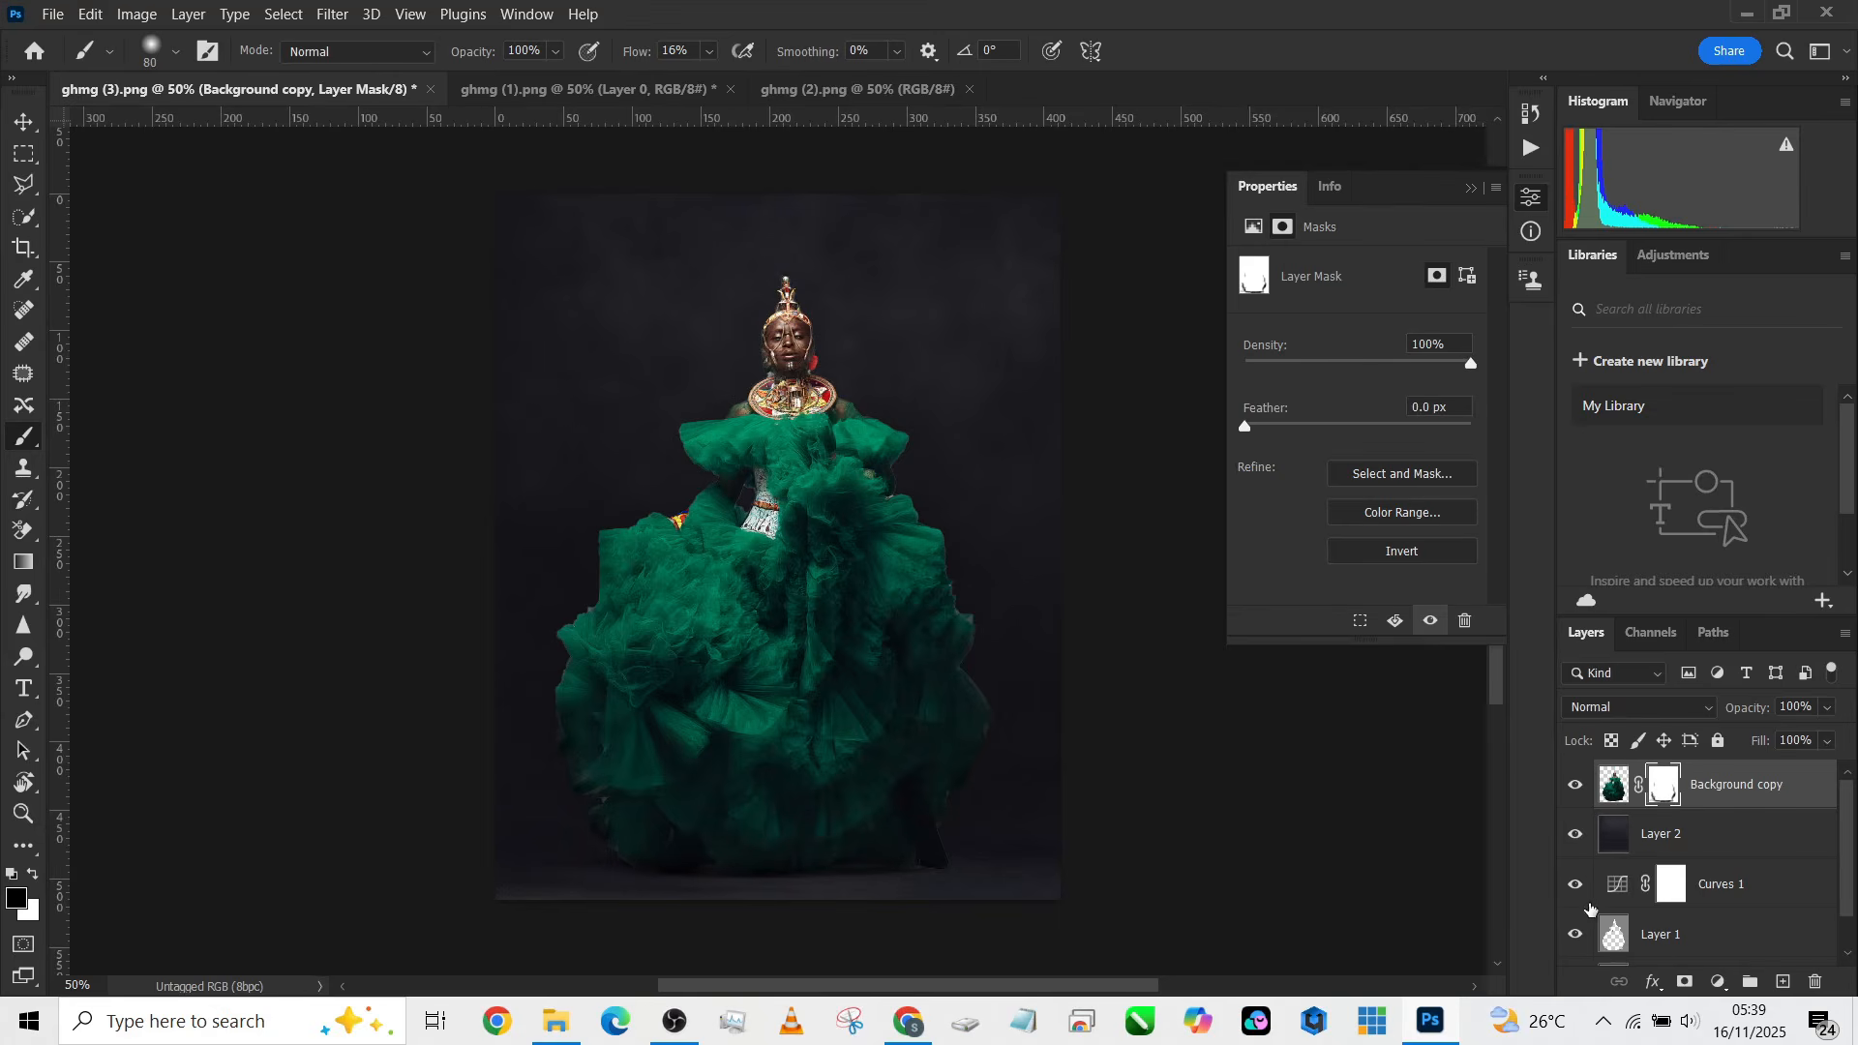
Step: Toggle the Curves layer's visibility to compare, then lower its opacity to 42%
{"action": "left_click", "coordinate": [1587, 883]}
{"action": "left_click", "coordinate": [1587, 883]}
{"action": "left_click", "coordinate": [1587, 883]}
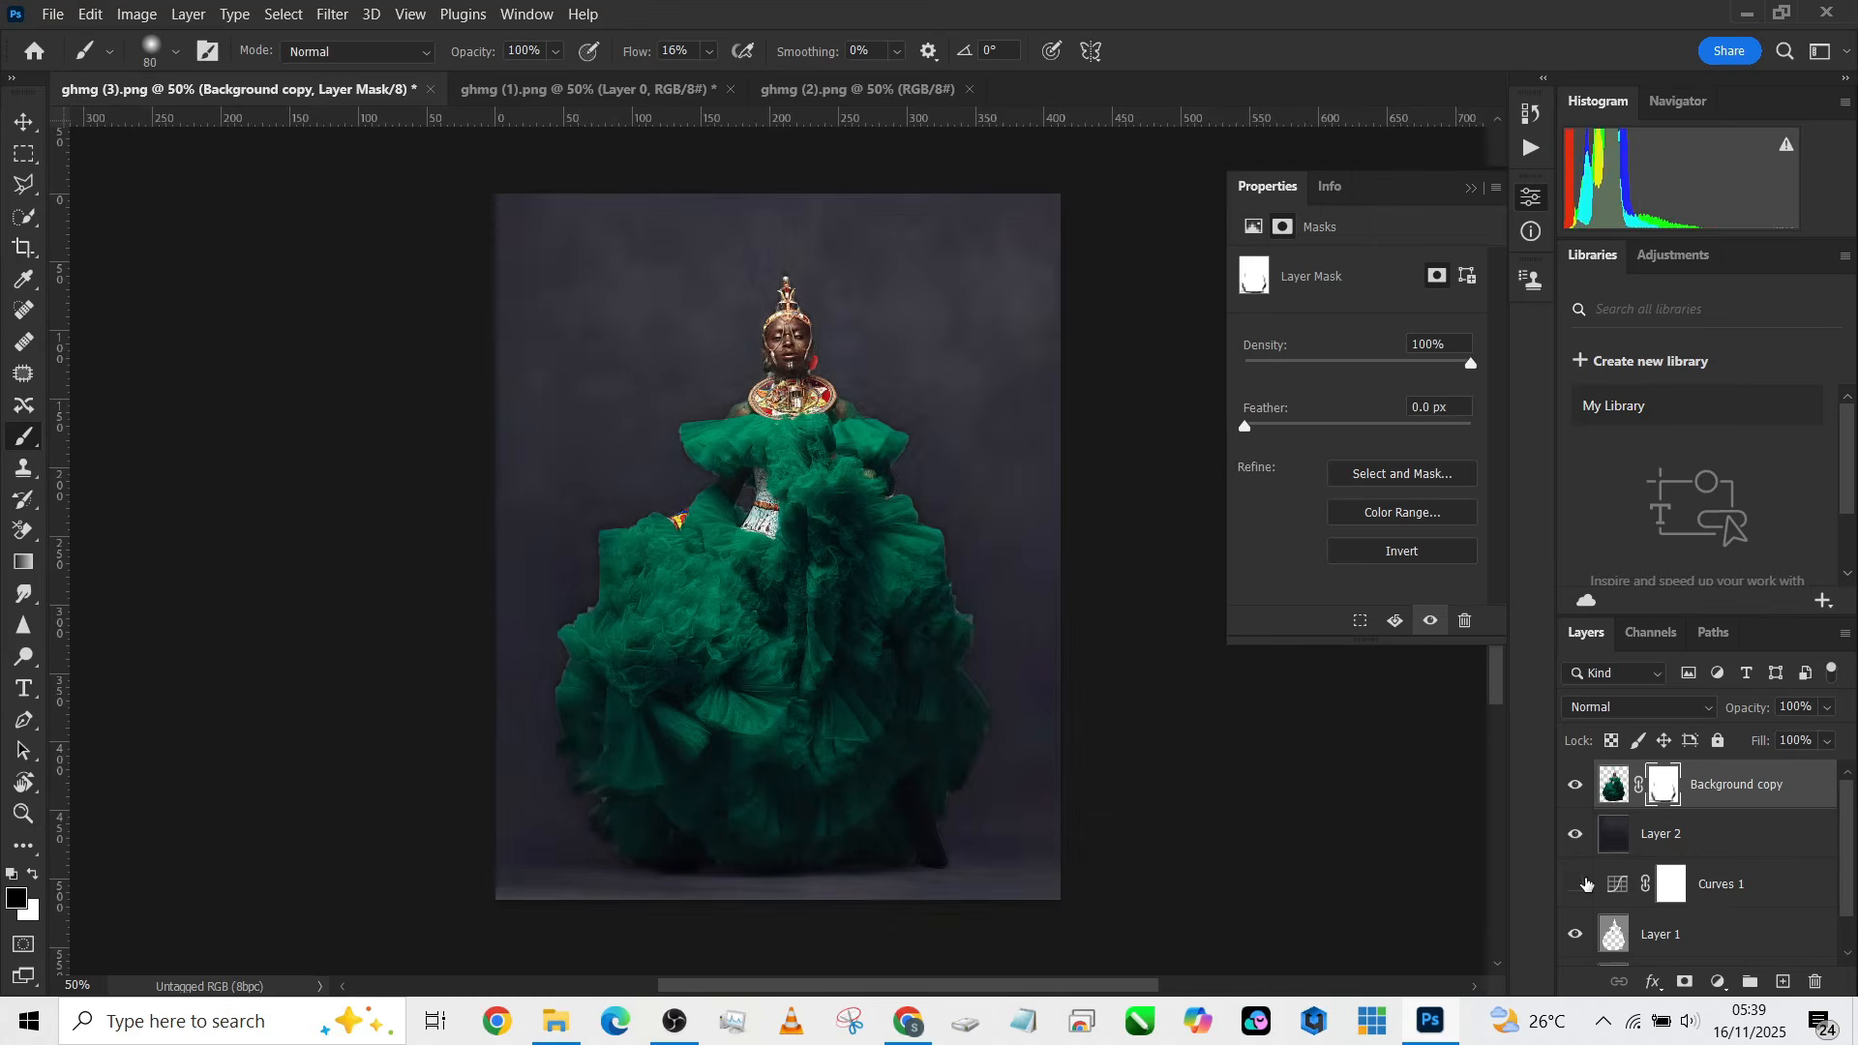
{"action": "left_click", "coordinate": [1587, 884]}
{"action": "left_click", "coordinate": [1769, 892]}
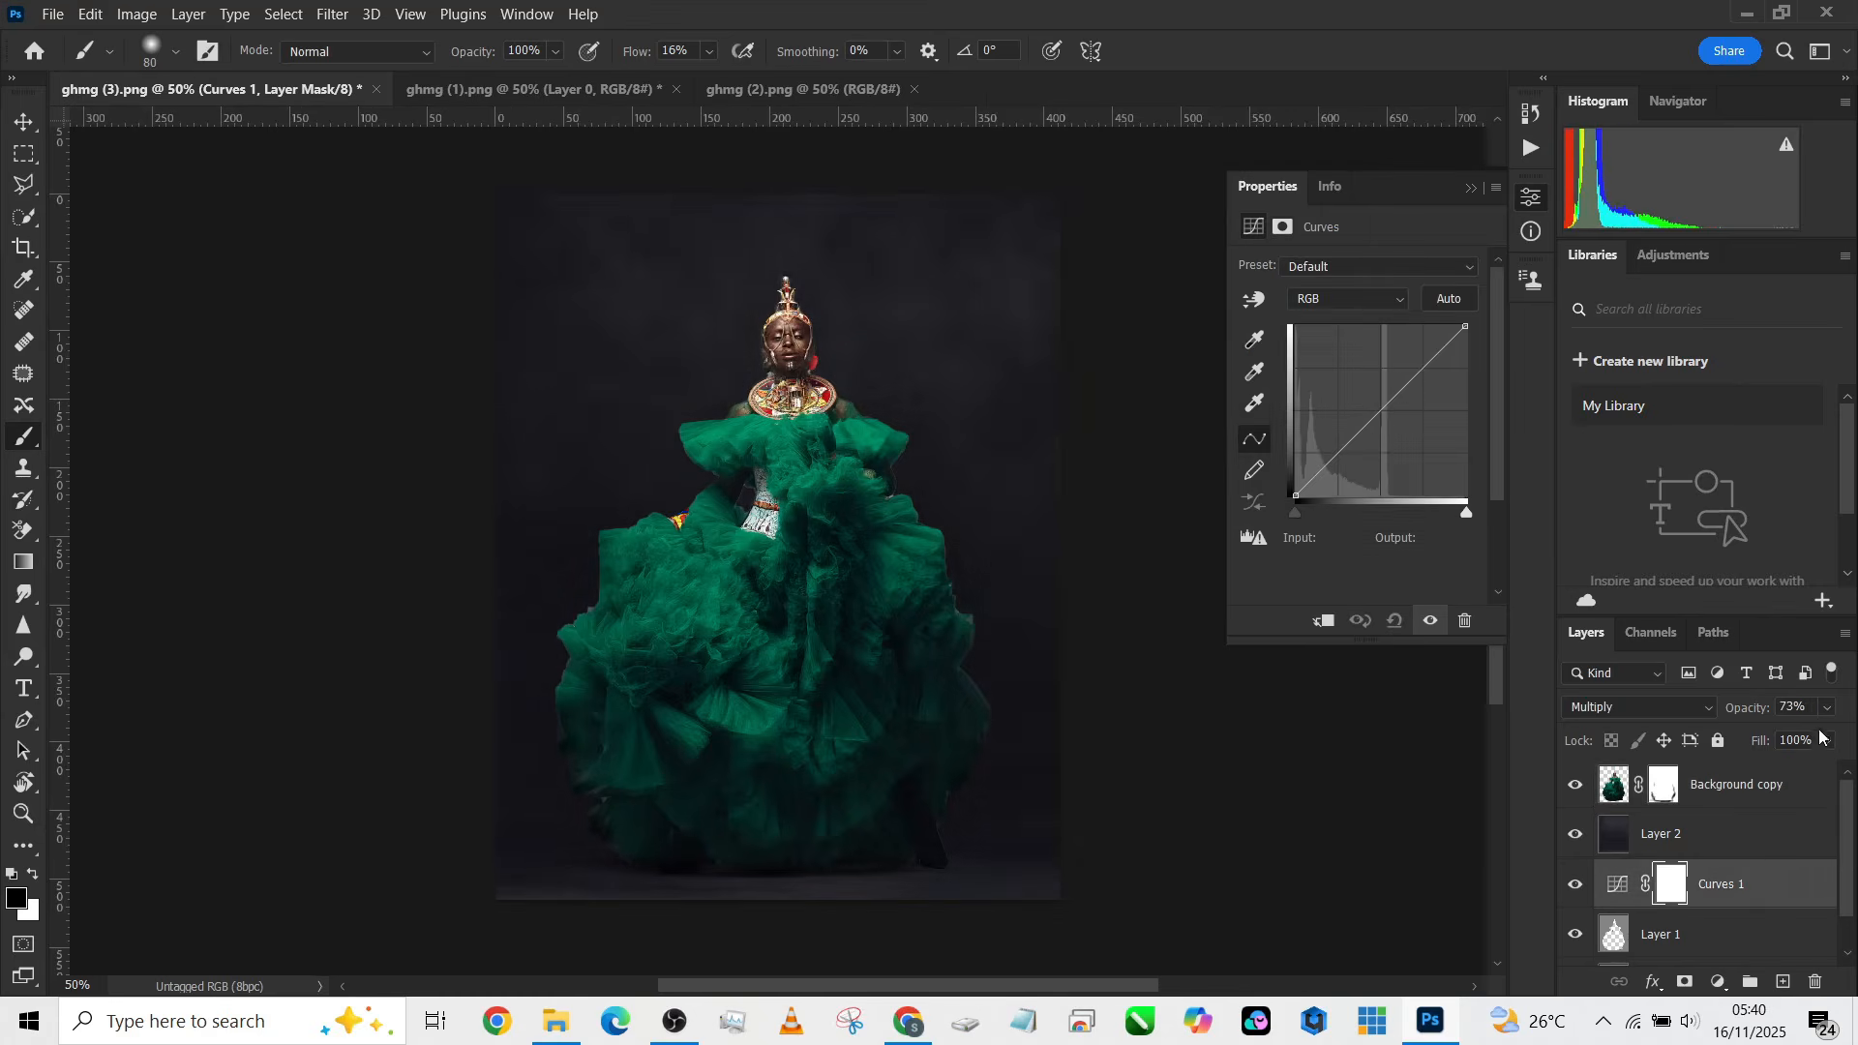
{"action": "left_click", "coordinate": [1827, 708]}
{"action": "left_click", "coordinate": [1777, 735]}
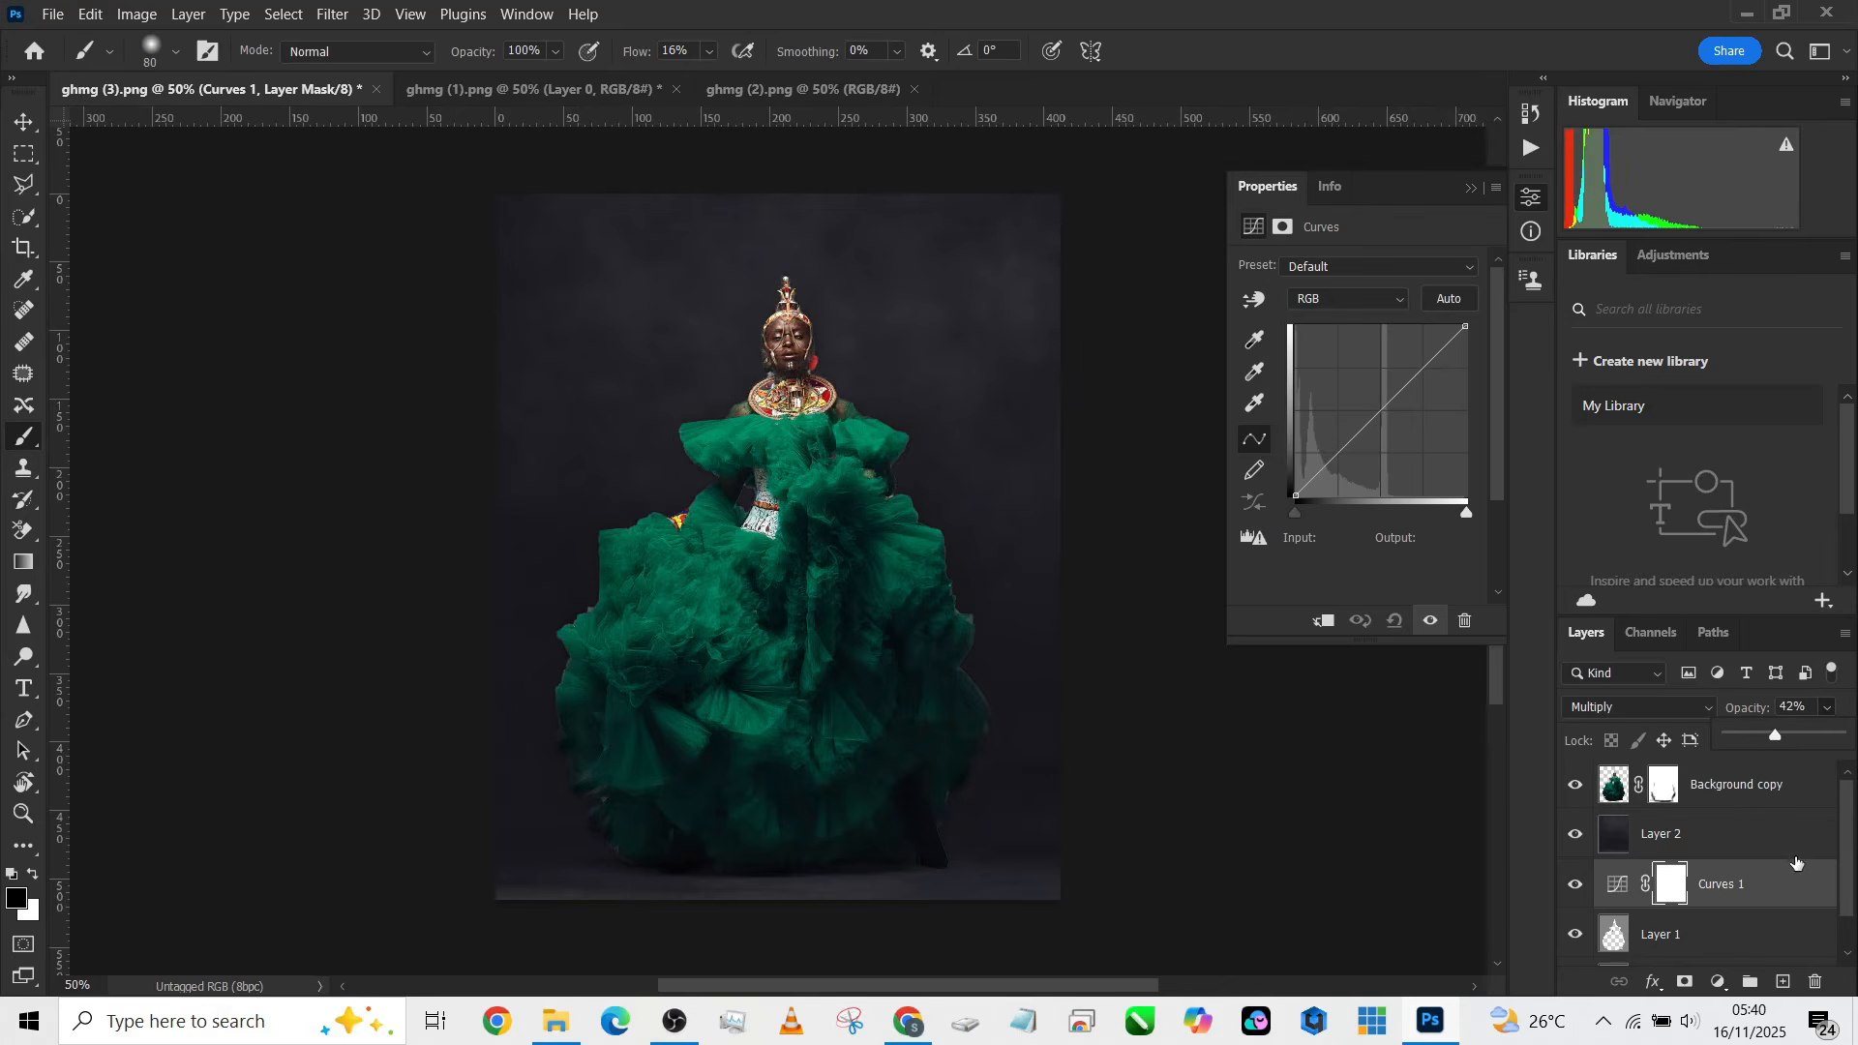
Step: Create a new layer above Layer 2 and paint a black dot on it with a hard brush about 218 px
{"action": "left_click", "coordinate": [1785, 984]}
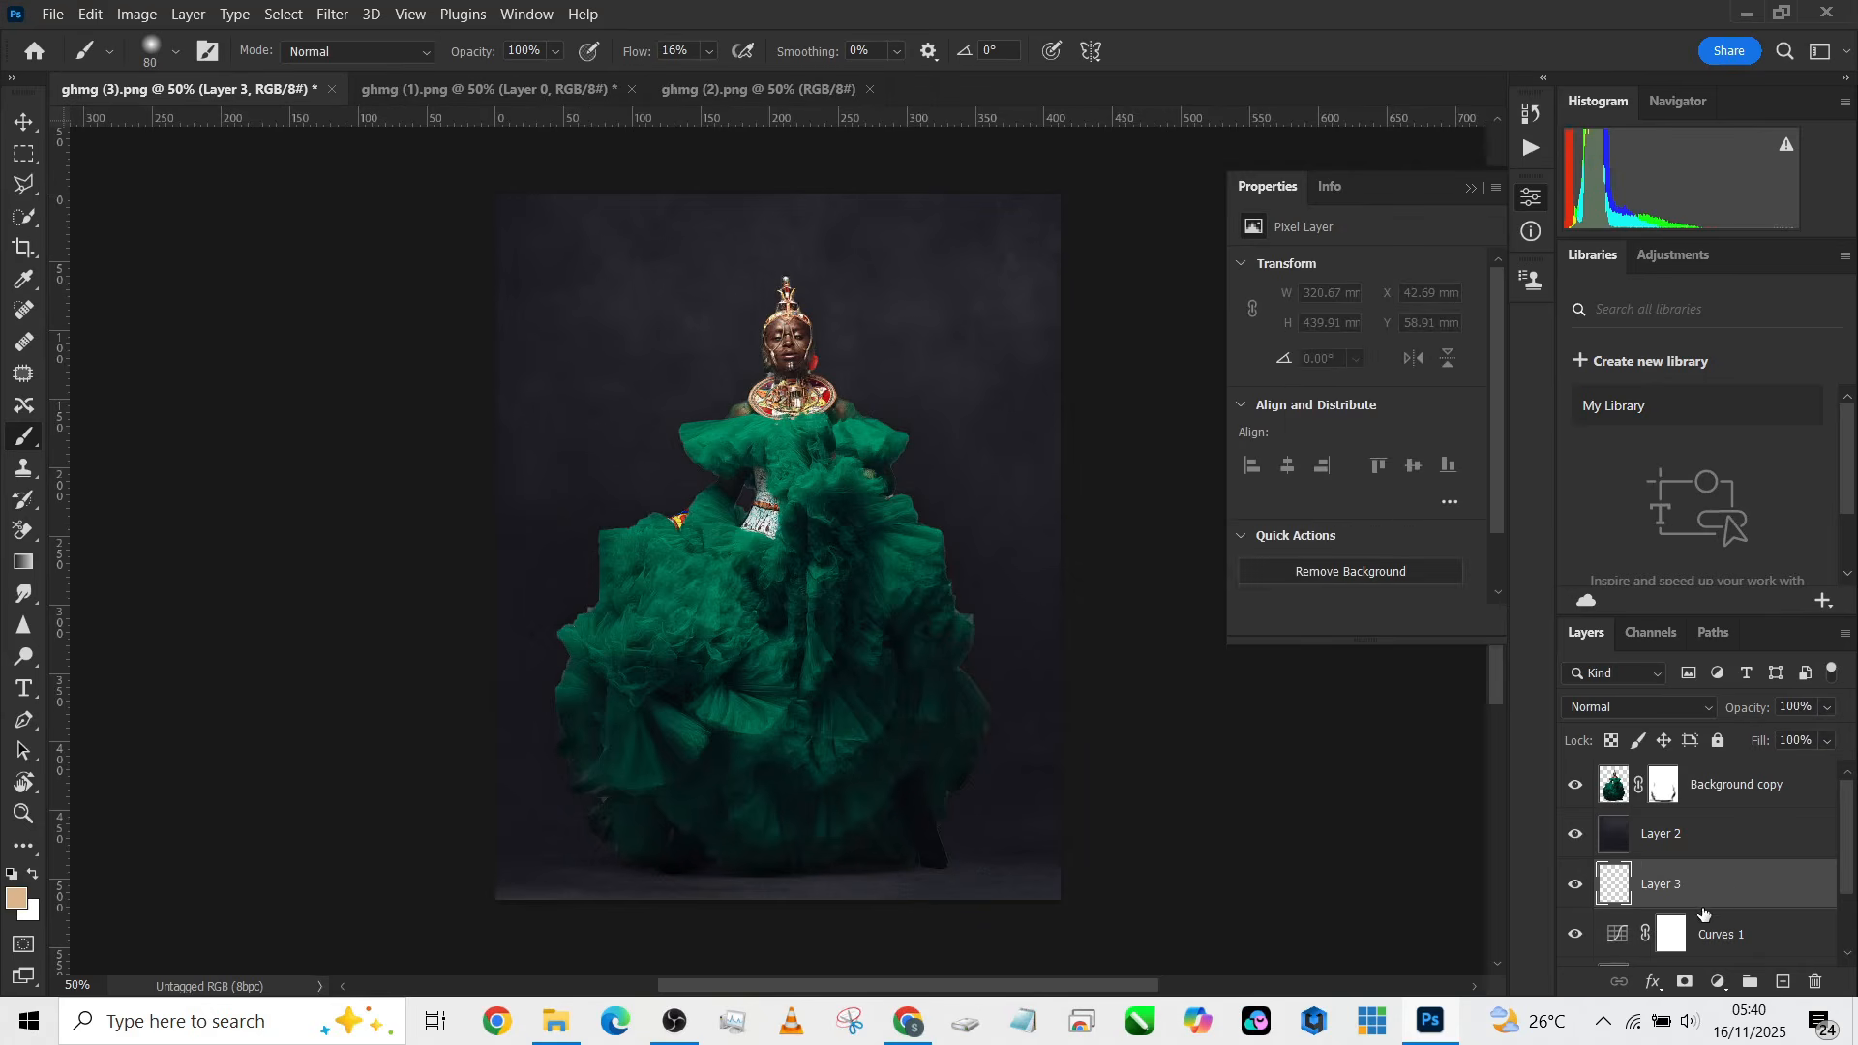
{"action": "left_click_drag", "start_coordinate": [1747, 907], "coordinate": [1753, 829]}
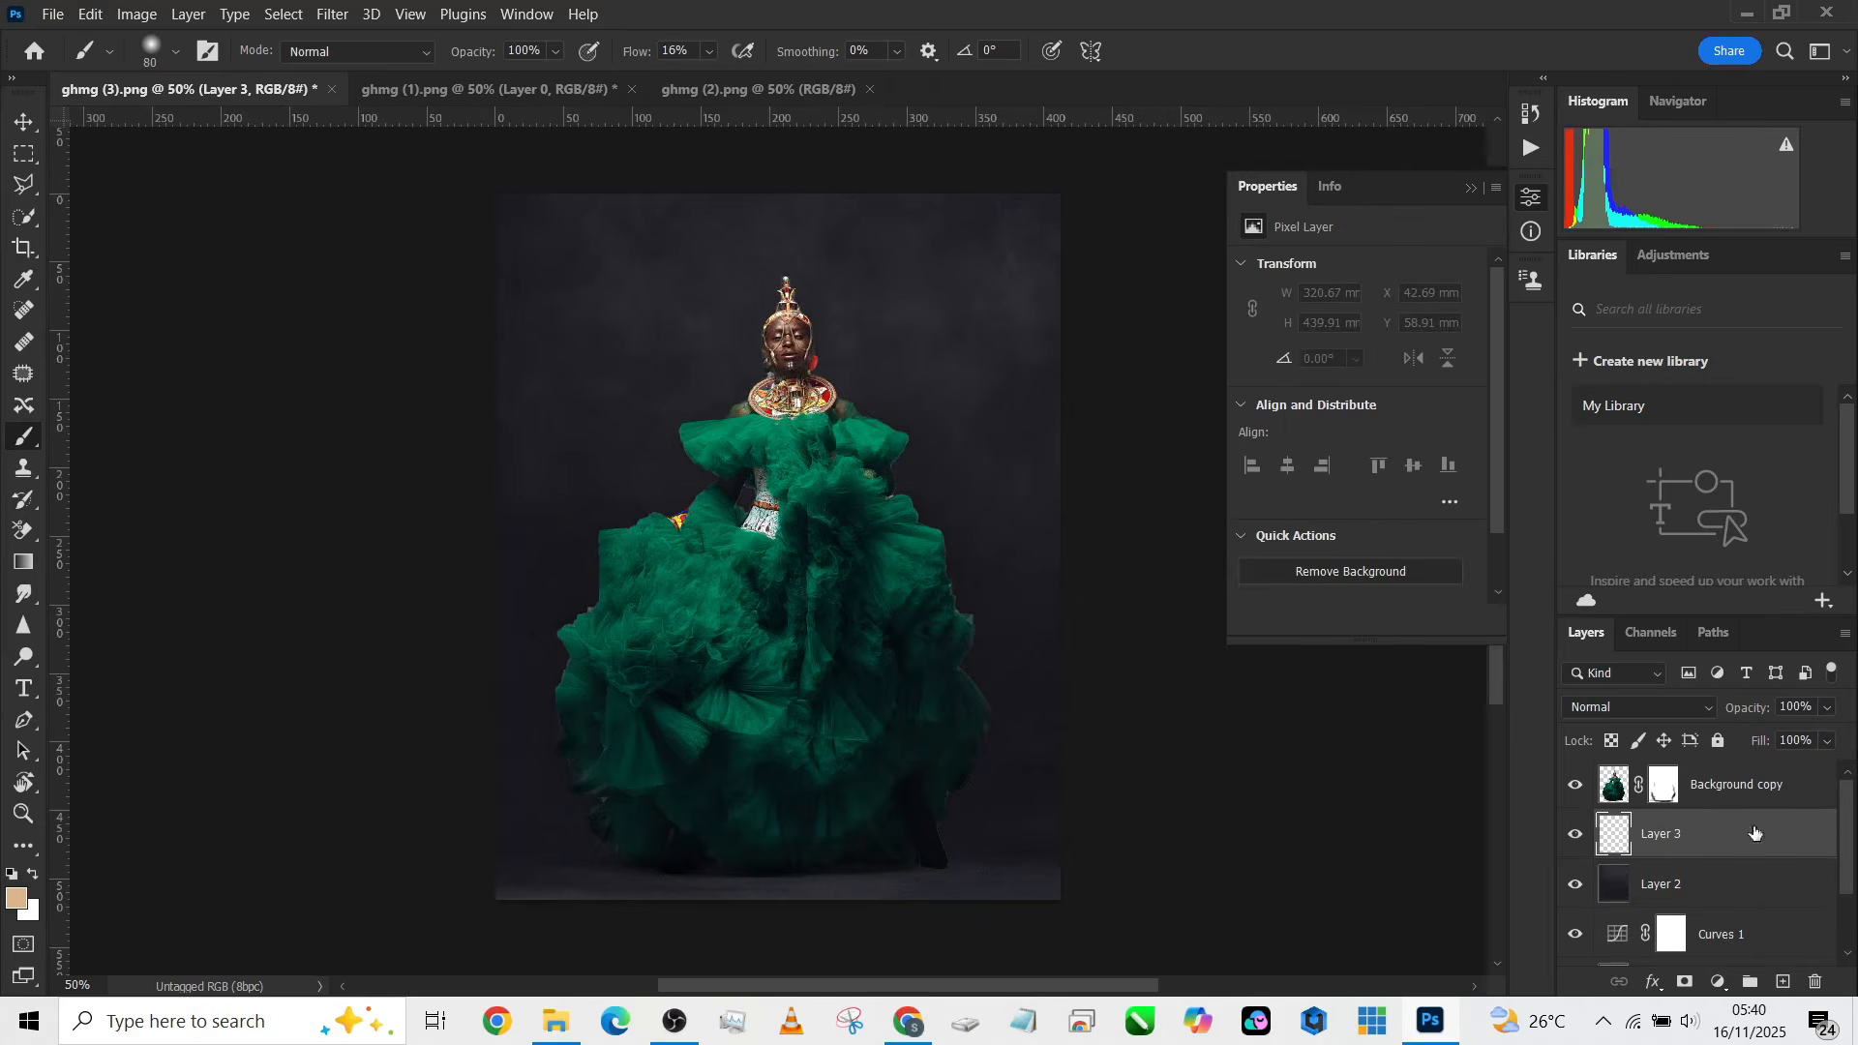
{"action": "right_click", "coordinate": [772, 731], "text": "alt"}
{"action": "right_click", "coordinate": [810, 616], "text": "alt"}
{"action": "left_click", "coordinate": [806, 823], "text": "alt"}
{"action": "right_click", "coordinate": [699, 385], "text": "alt"}
{"action": "left_click_drag", "start_coordinate": [631, 52], "coordinate": [1005, 132]}
{"action": "left_click_drag", "start_coordinate": [568, 340], "coordinate": [522, 346]}
{"action": "left_click_drag", "start_coordinate": [642, 310], "coordinate": [656, 323]}
{"action": "left_click", "coordinate": [643, 311]}
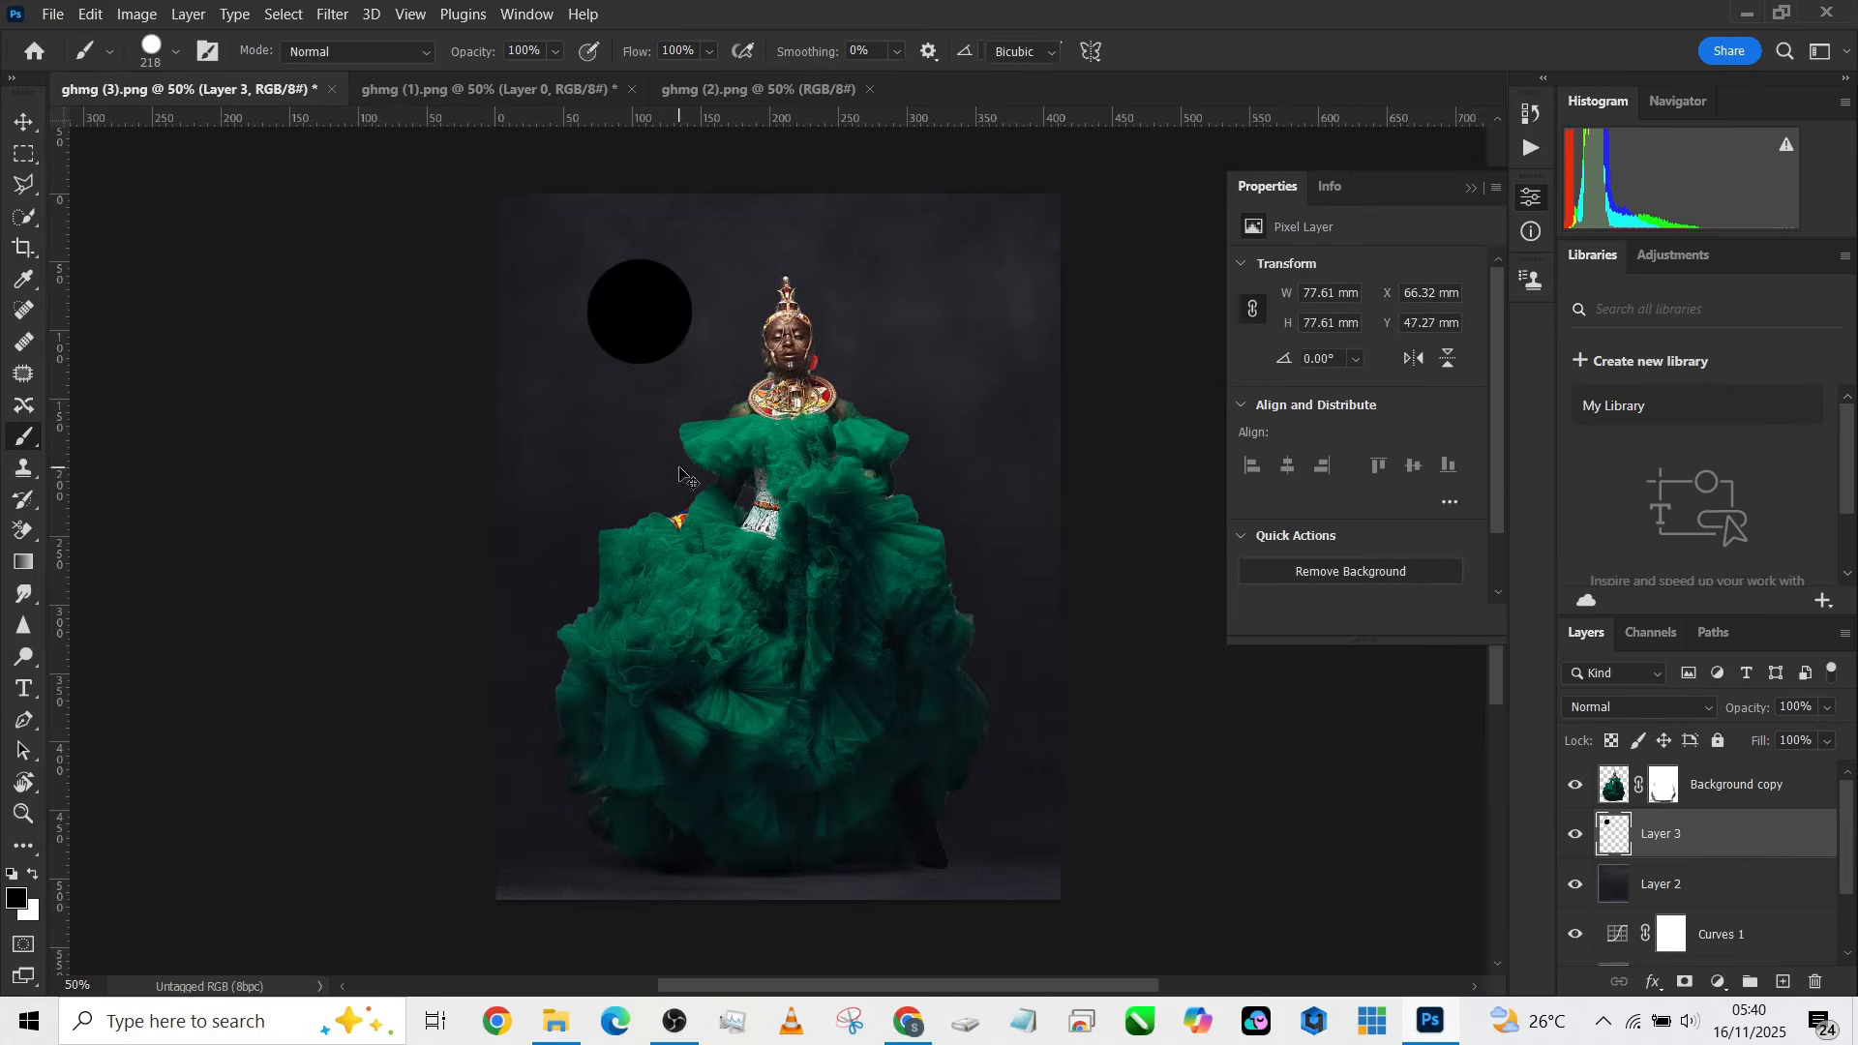
Step: Squash the black dot into a thin horizontal ellipse and move it beneath the gown's hem
{"action": "key", "text": "ctrl+t"}
{"action": "left_click_drag", "start_coordinate": [651, 250], "coordinate": [879, 380]}
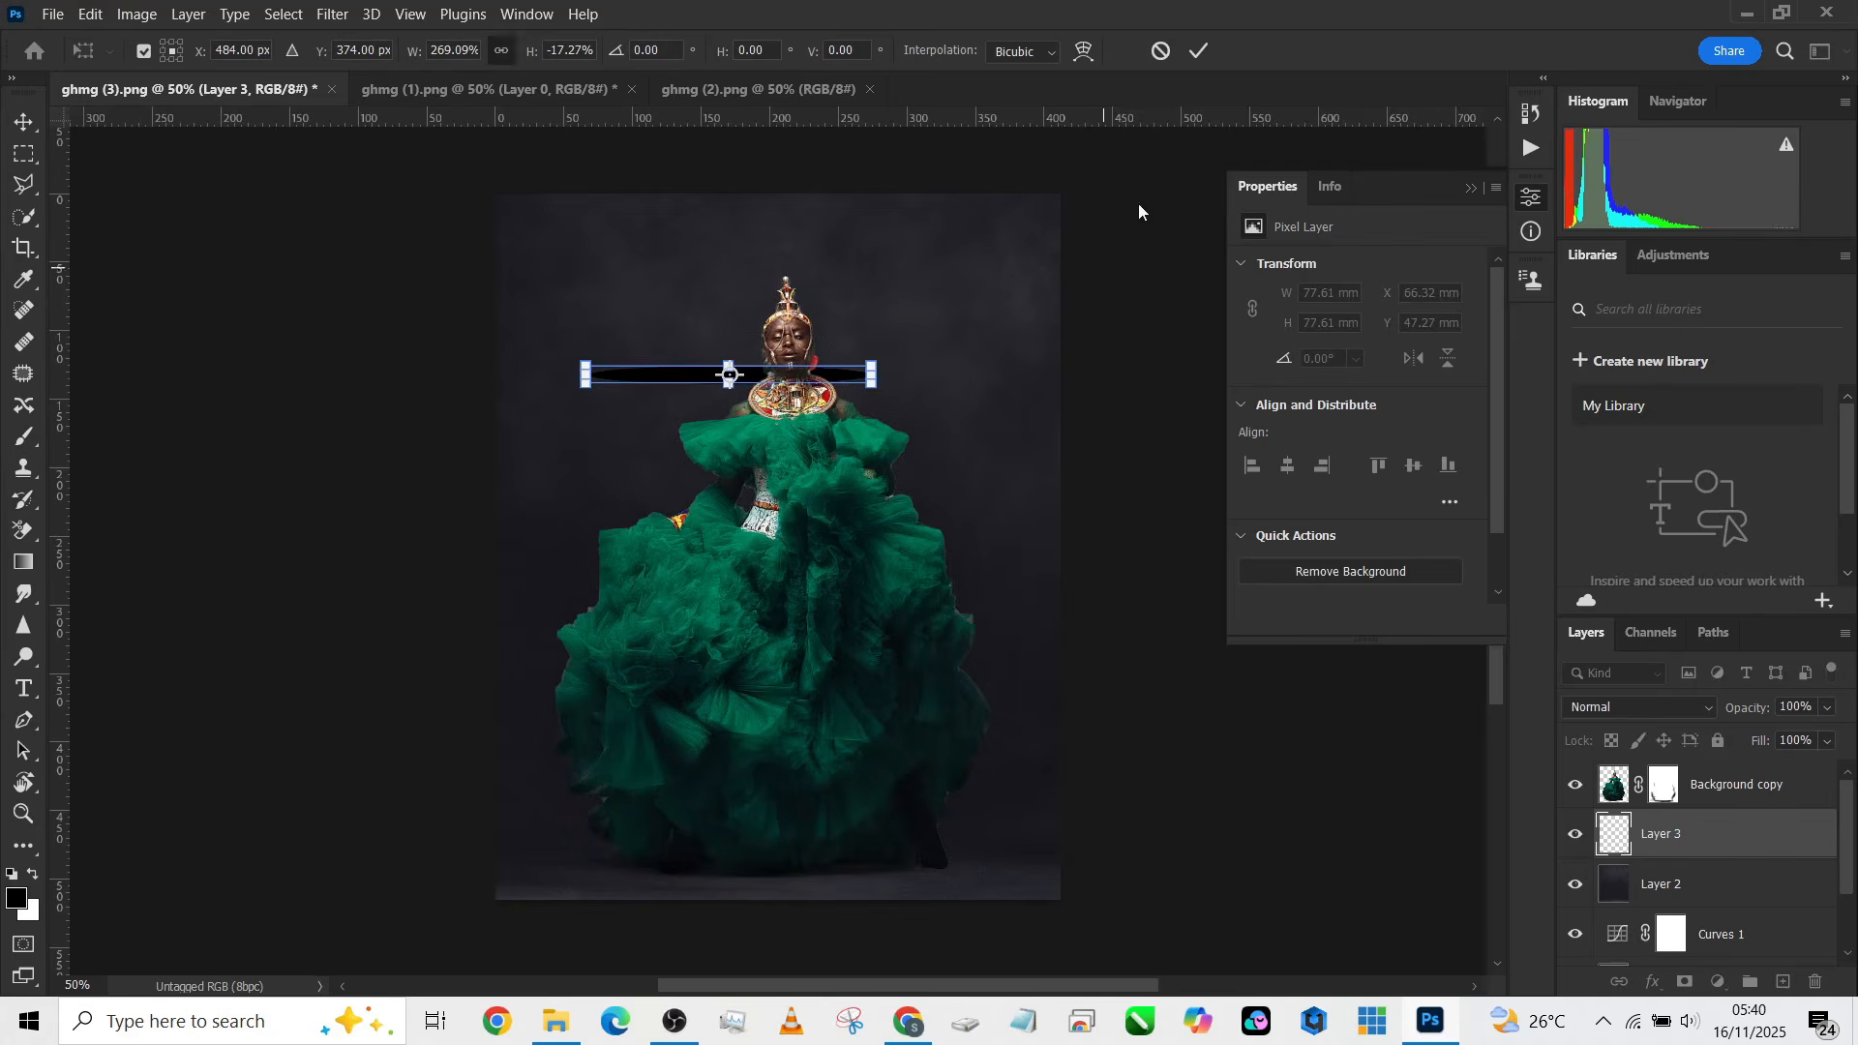
{"action": "left_click", "coordinate": [1198, 51]}
{"action": "left_click_drag", "start_coordinate": [929, 446], "coordinate": [979, 754]}
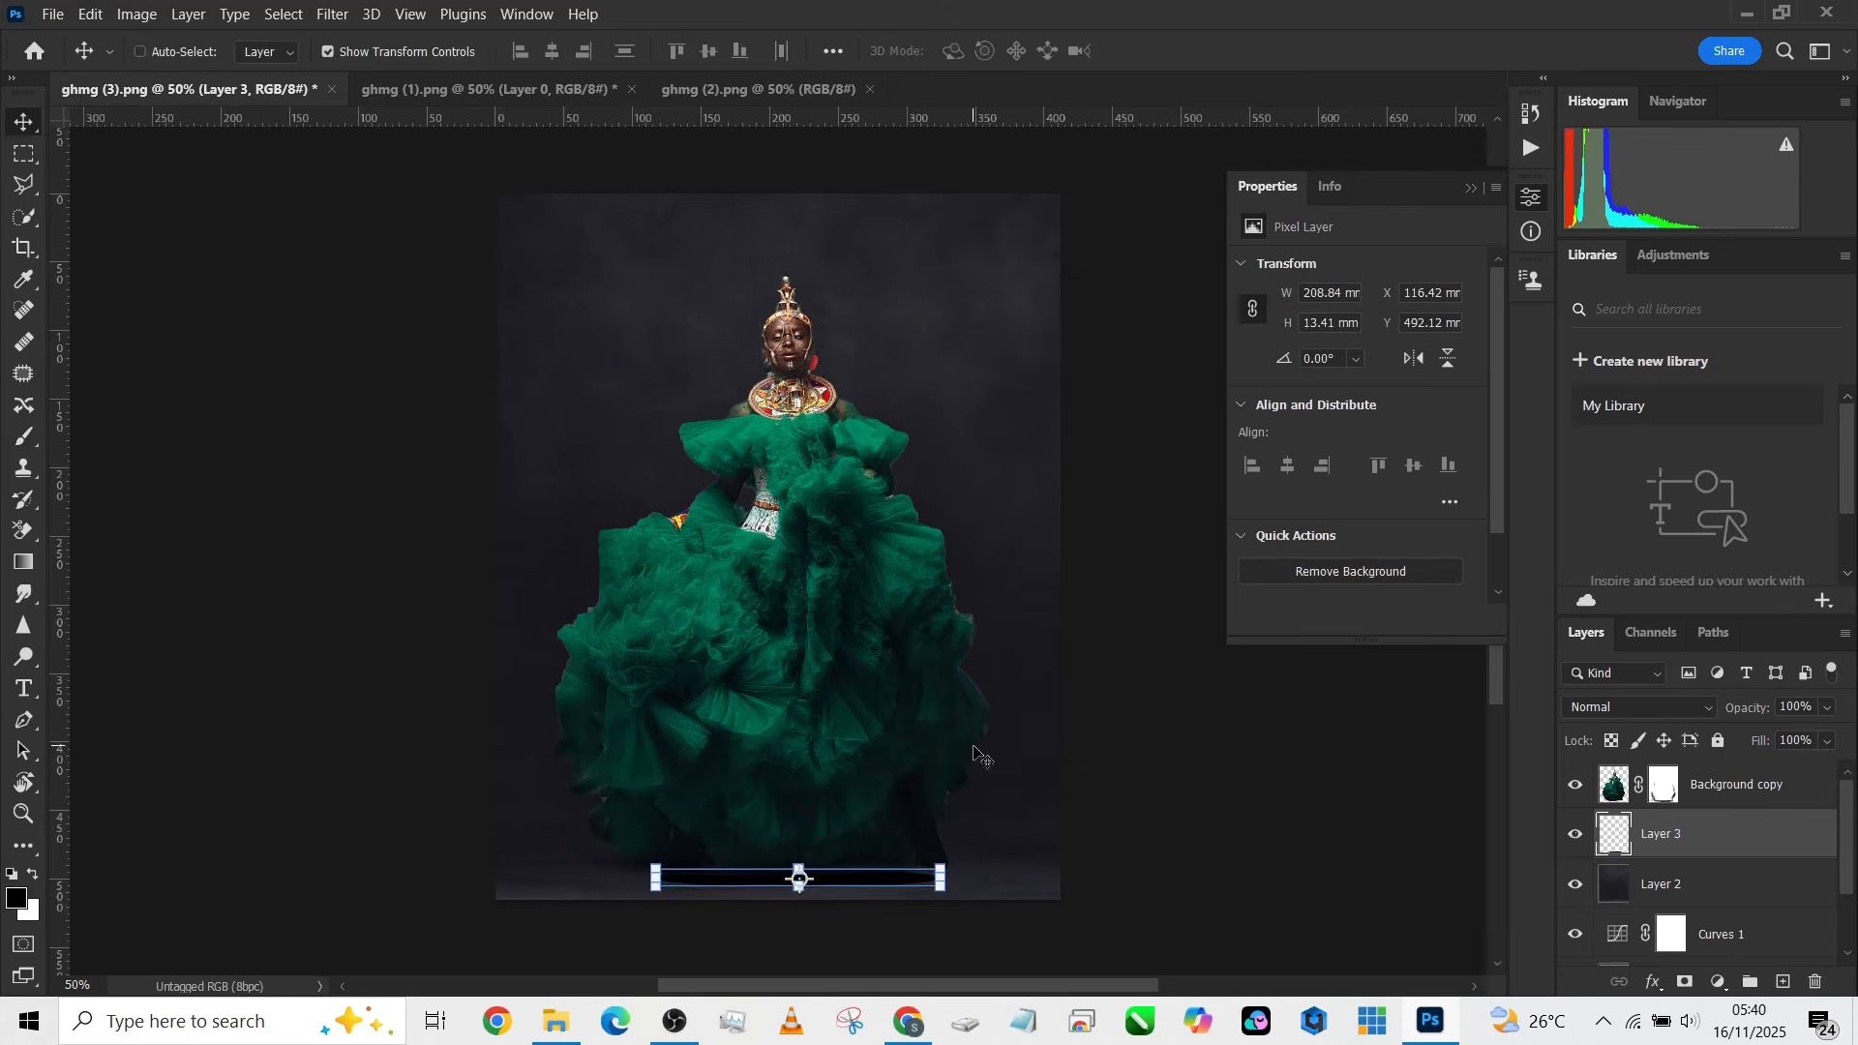
Step: Nudge the shadow ellipse slightly lower under the hem
{"action": "left_click", "coordinate": [416, 53]}
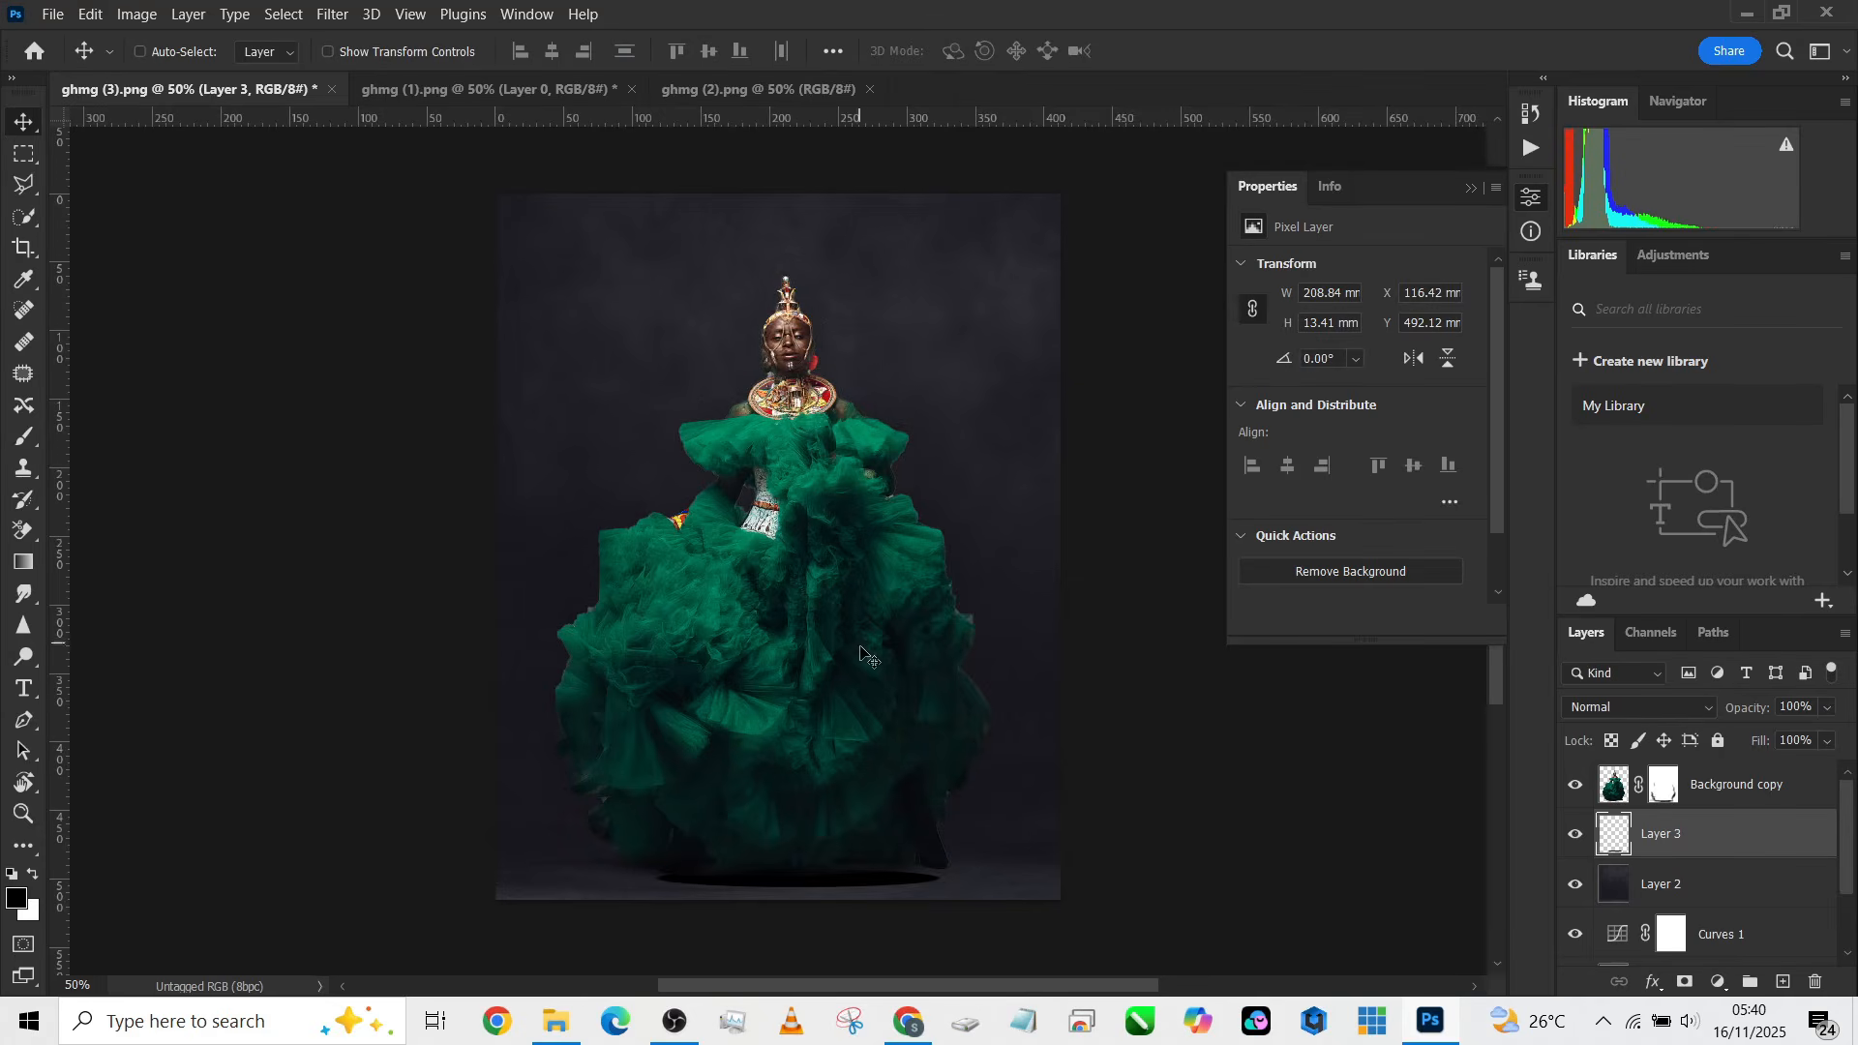
{"action": "left_click_drag", "start_coordinate": [867, 689], "coordinate": [862, 678]}
{"action": "left_click", "coordinate": [1803, 746]}
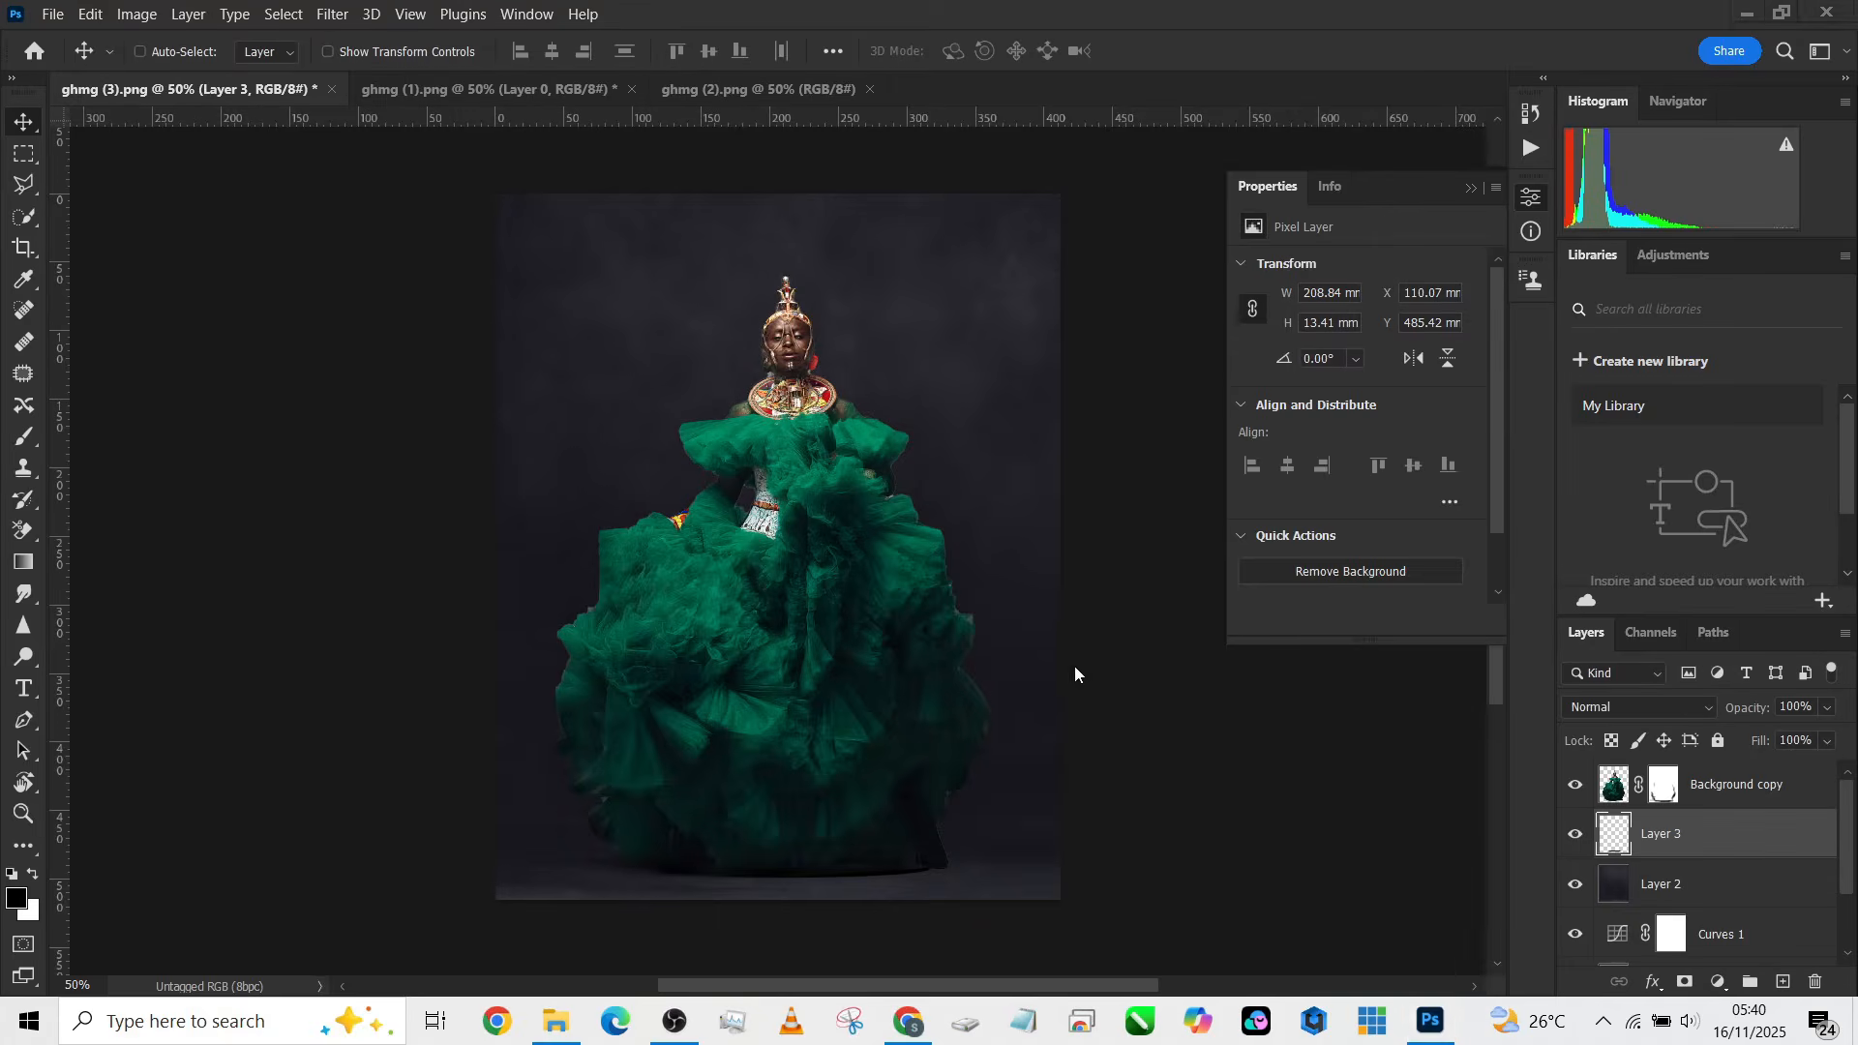
{"action": "left_click", "coordinate": [933, 658]}
{"action": "key", "text": "Down"}
{"action": "key", "text": "Down"}
{"action": "key", "text": "Down"}
{"action": "key", "text": "Down"}
{"action": "key", "text": "Down"}
{"action": "key", "text": "Down"}
{"action": "key", "text": "Down"}
{"action": "key", "text": "Down"}
{"action": "key", "text": "Down"}
{"action": "key", "text": "Down"}
{"action": "key", "text": "Down"}
{"action": "key", "text": "Down"}
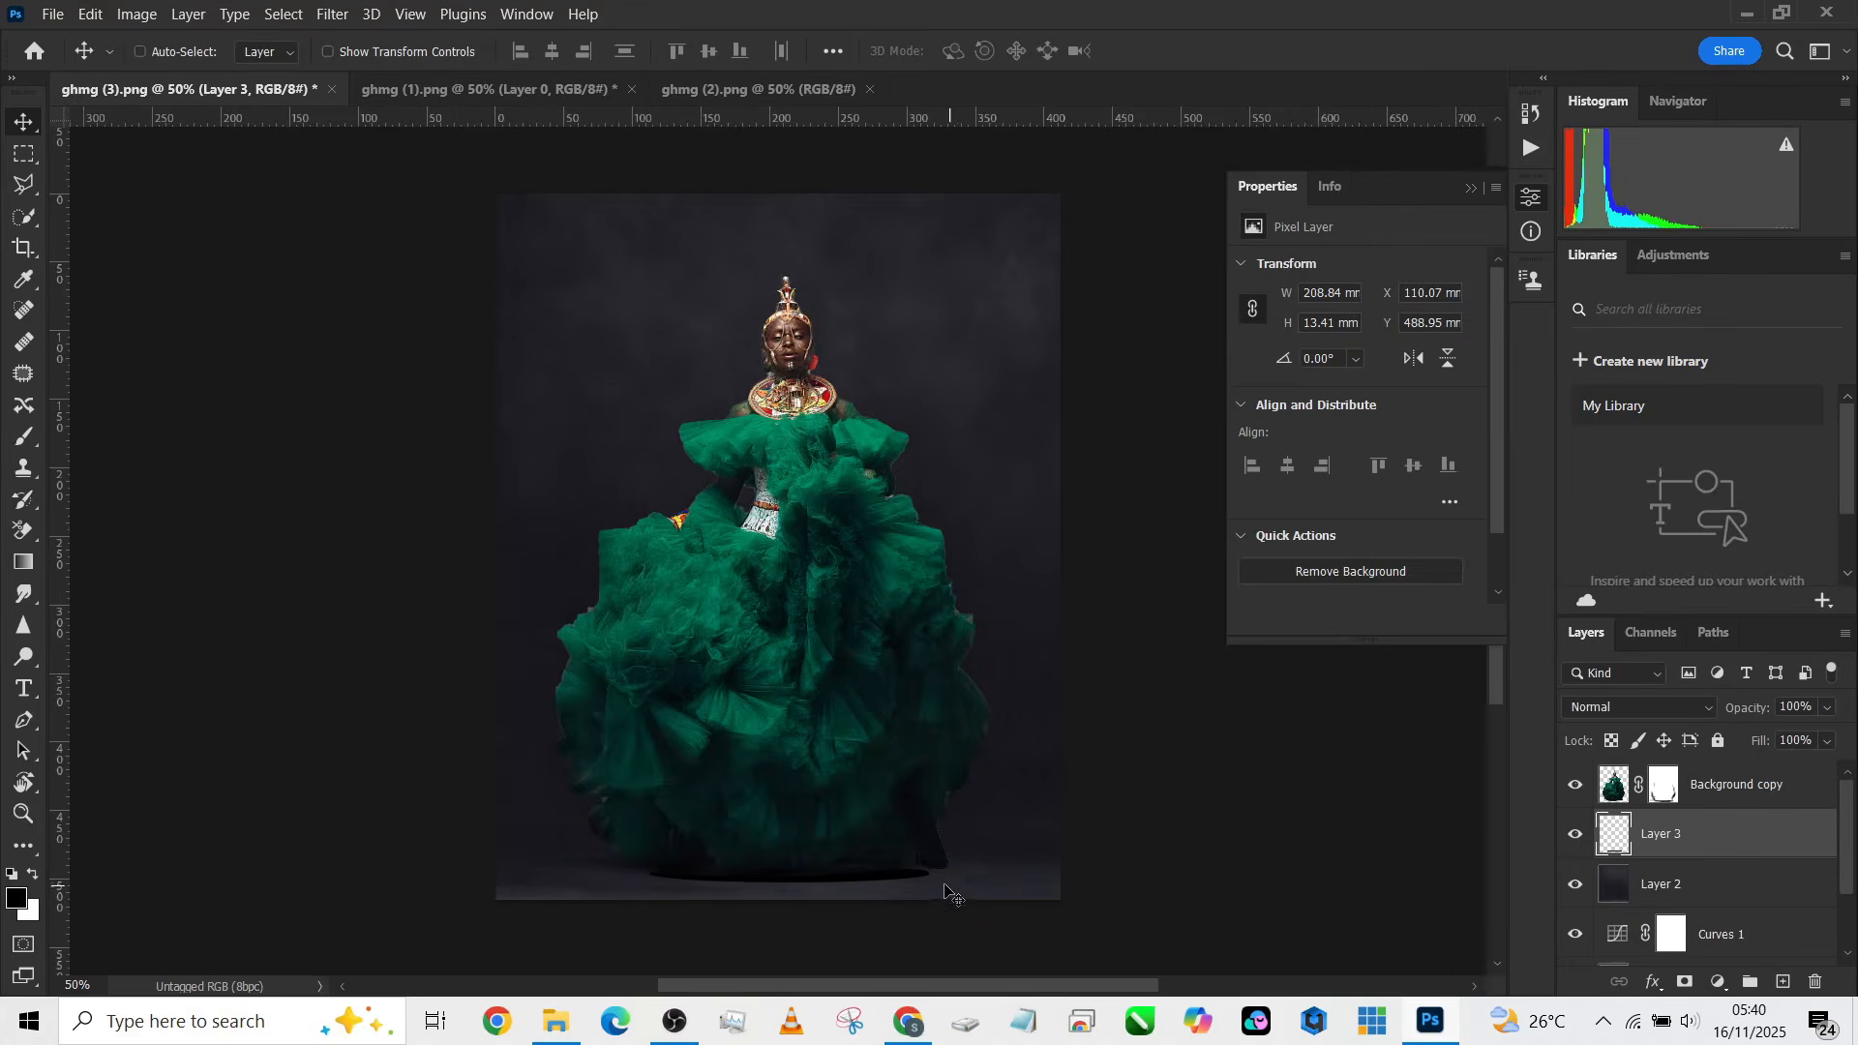
Step: Stretch the shadow ellipse wider to about 129% width
{"action": "left_click", "coordinate": [374, 50]}
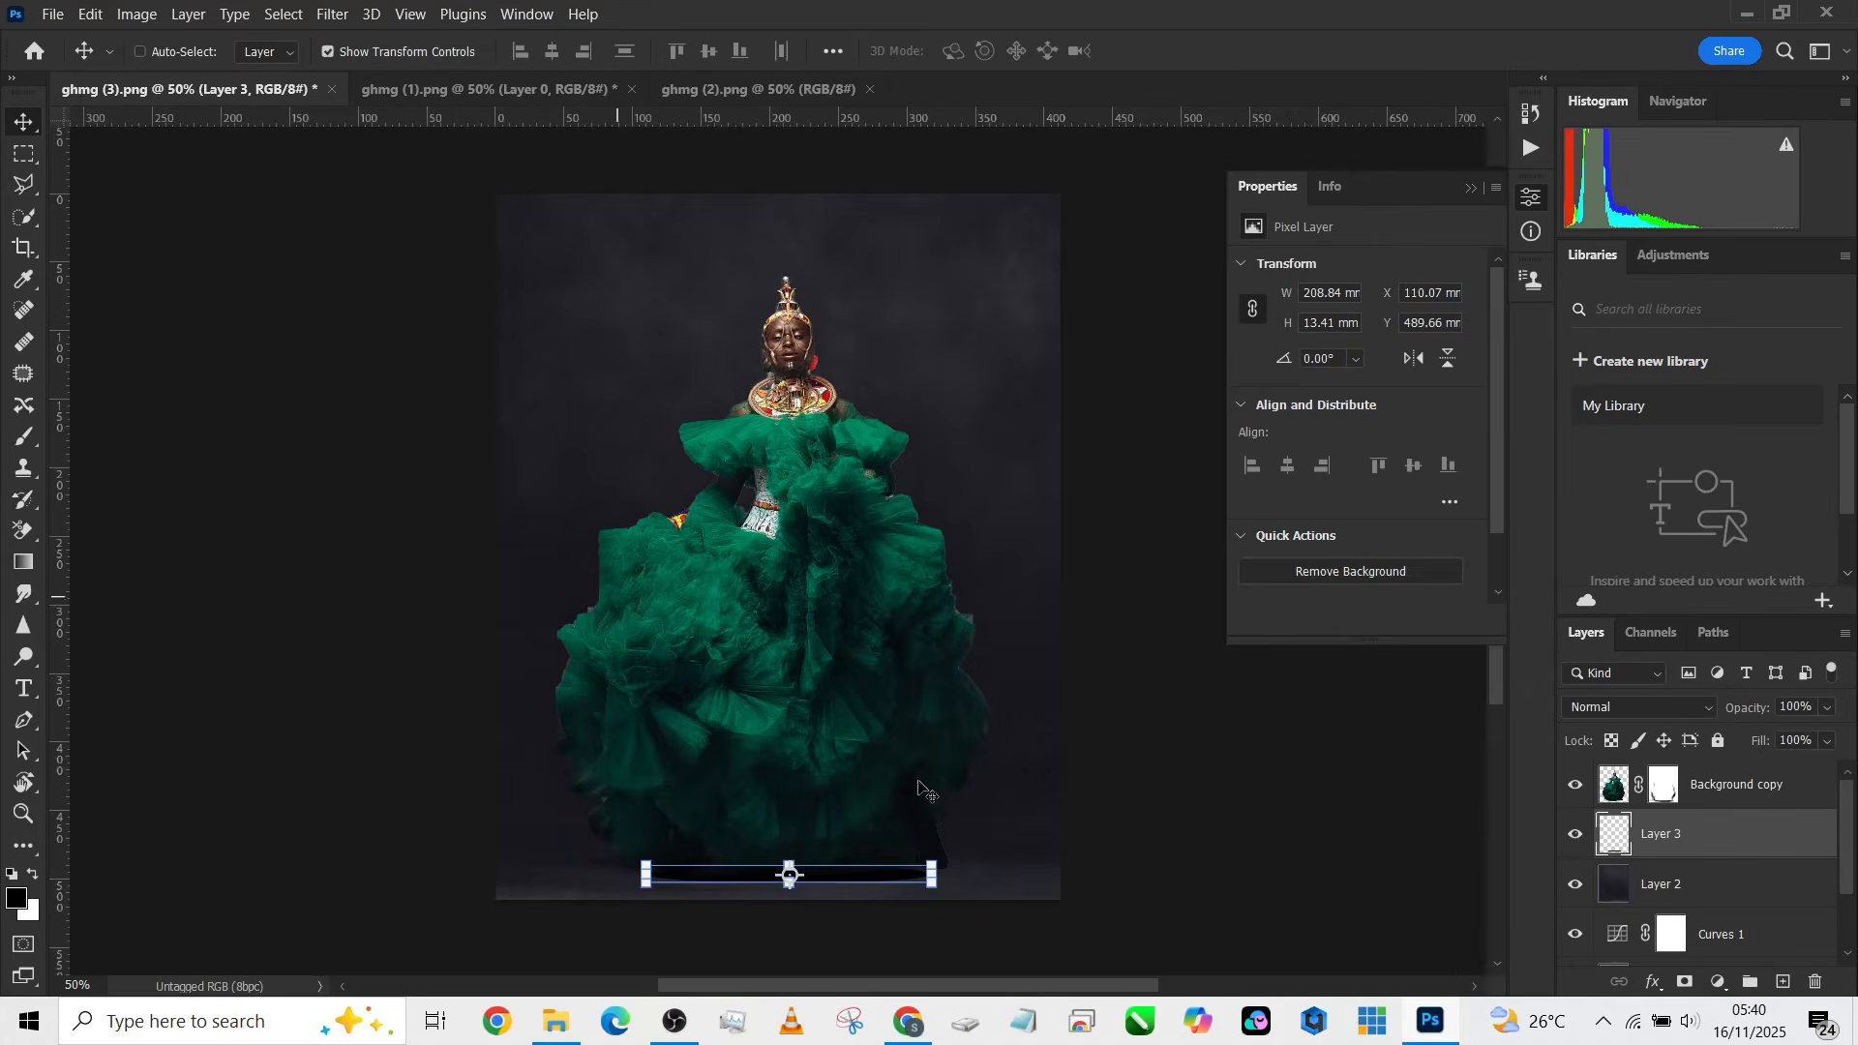
{"action": "mouse_move", "coordinate": [931, 874]}
{"action": "left_mouse_down"}
{"action": "mouse_move", "coordinate": [1014, 868]}
{"action": "mouse_move", "coordinate": [876, 880]}
{"action": "mouse_move", "coordinate": [911, 877]}
{"action": "left_mouse_up"}
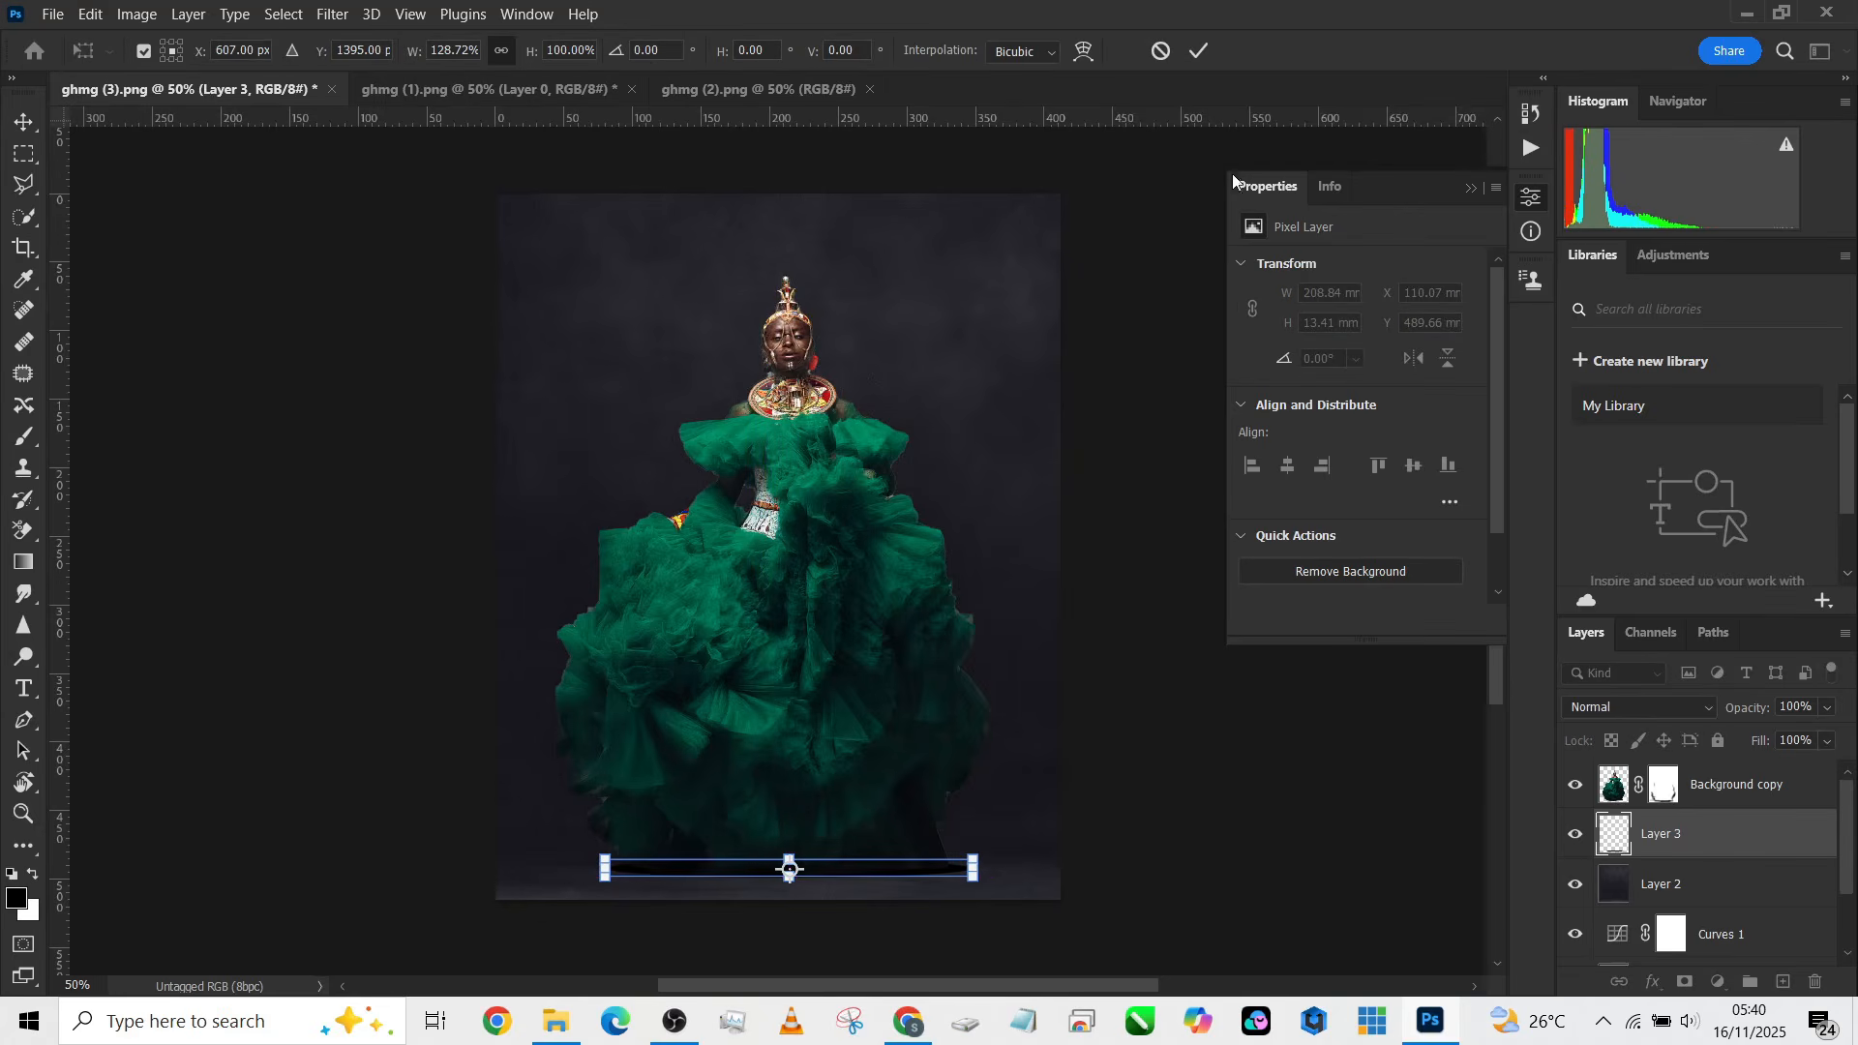
{"action": "left_click", "coordinate": [1198, 51]}
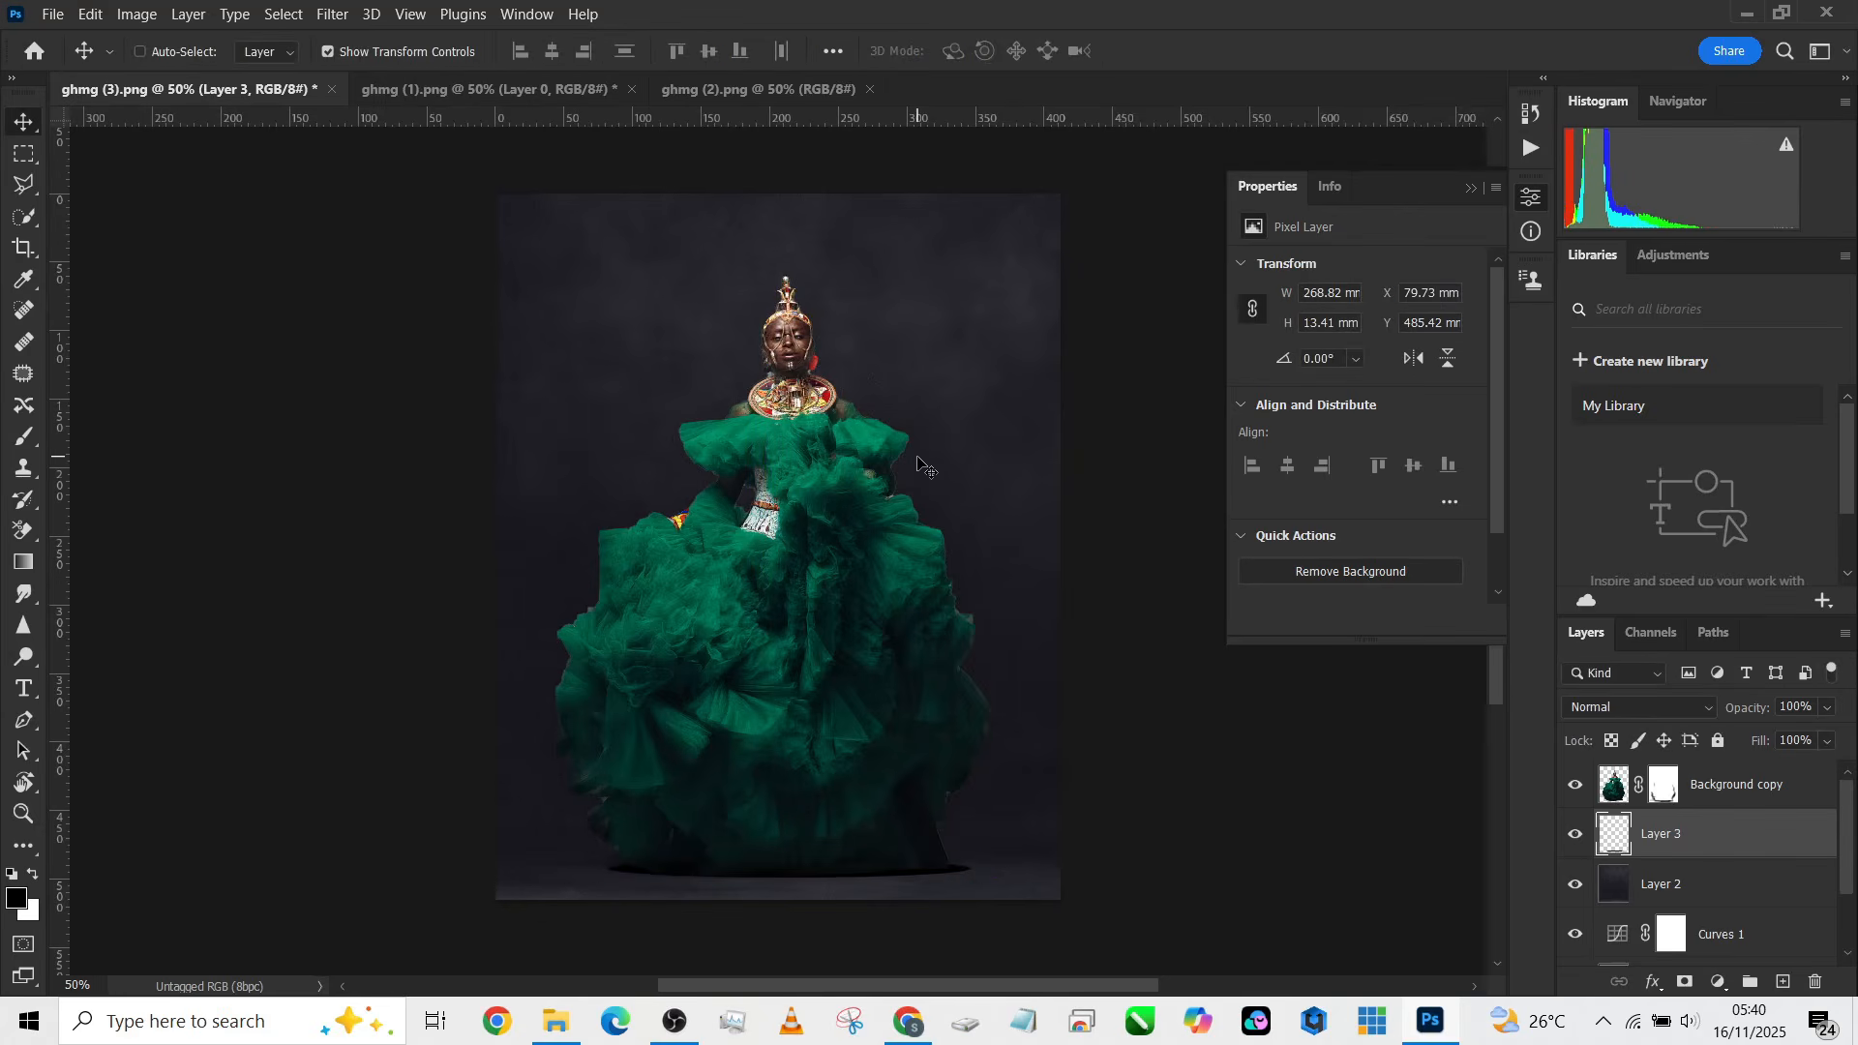
Step: Nudge the shadow ellipse up a few pixels so it sits under the hem
{"action": "left_click_drag", "start_coordinate": [924, 467], "coordinate": [909, 478]}
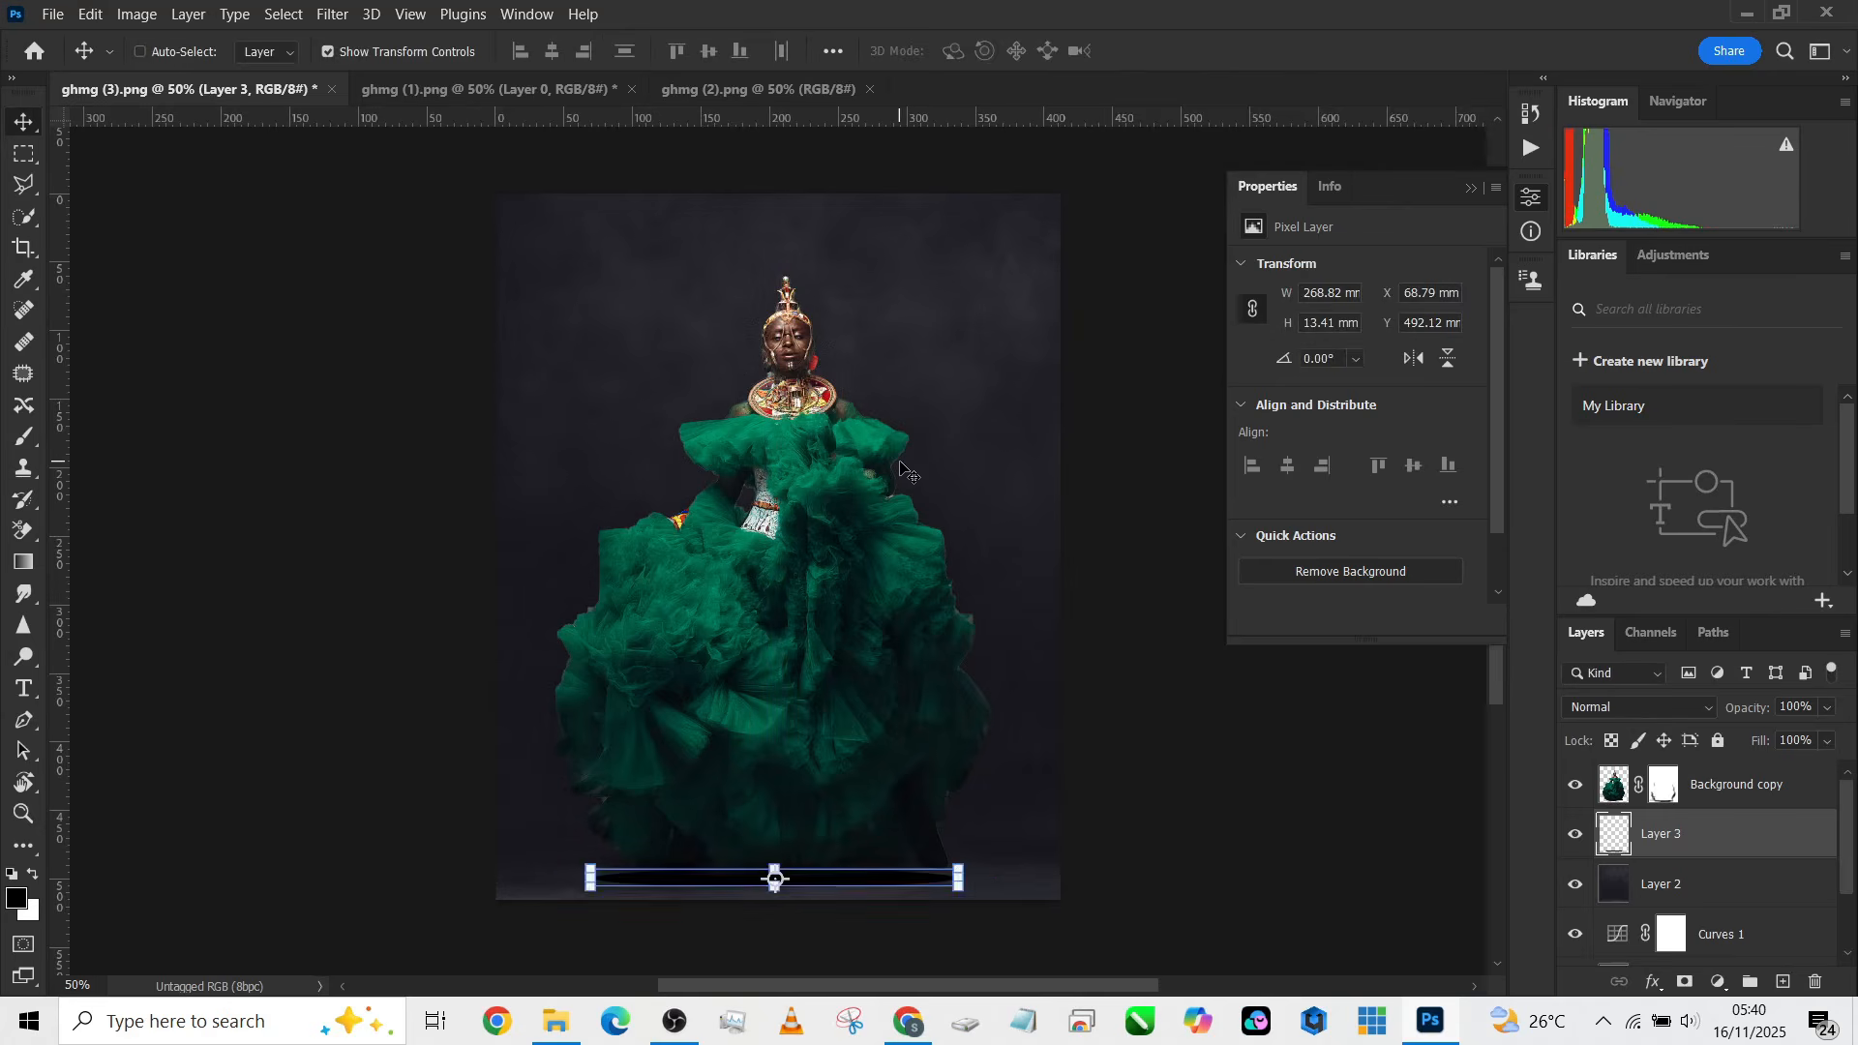
{"action": "key", "text": "Up"}
{"action": "key", "text": "Up"}
{"action": "key", "text": "Up"}
{"action": "key", "text": "Up"}
{"action": "key", "text": "Up"}
{"action": "key", "text": "Up"}
{"action": "key", "text": "Up"}
{"action": "key", "text": "Up"}
{"action": "key", "text": "Up"}
{"action": "key", "text": "Up"}
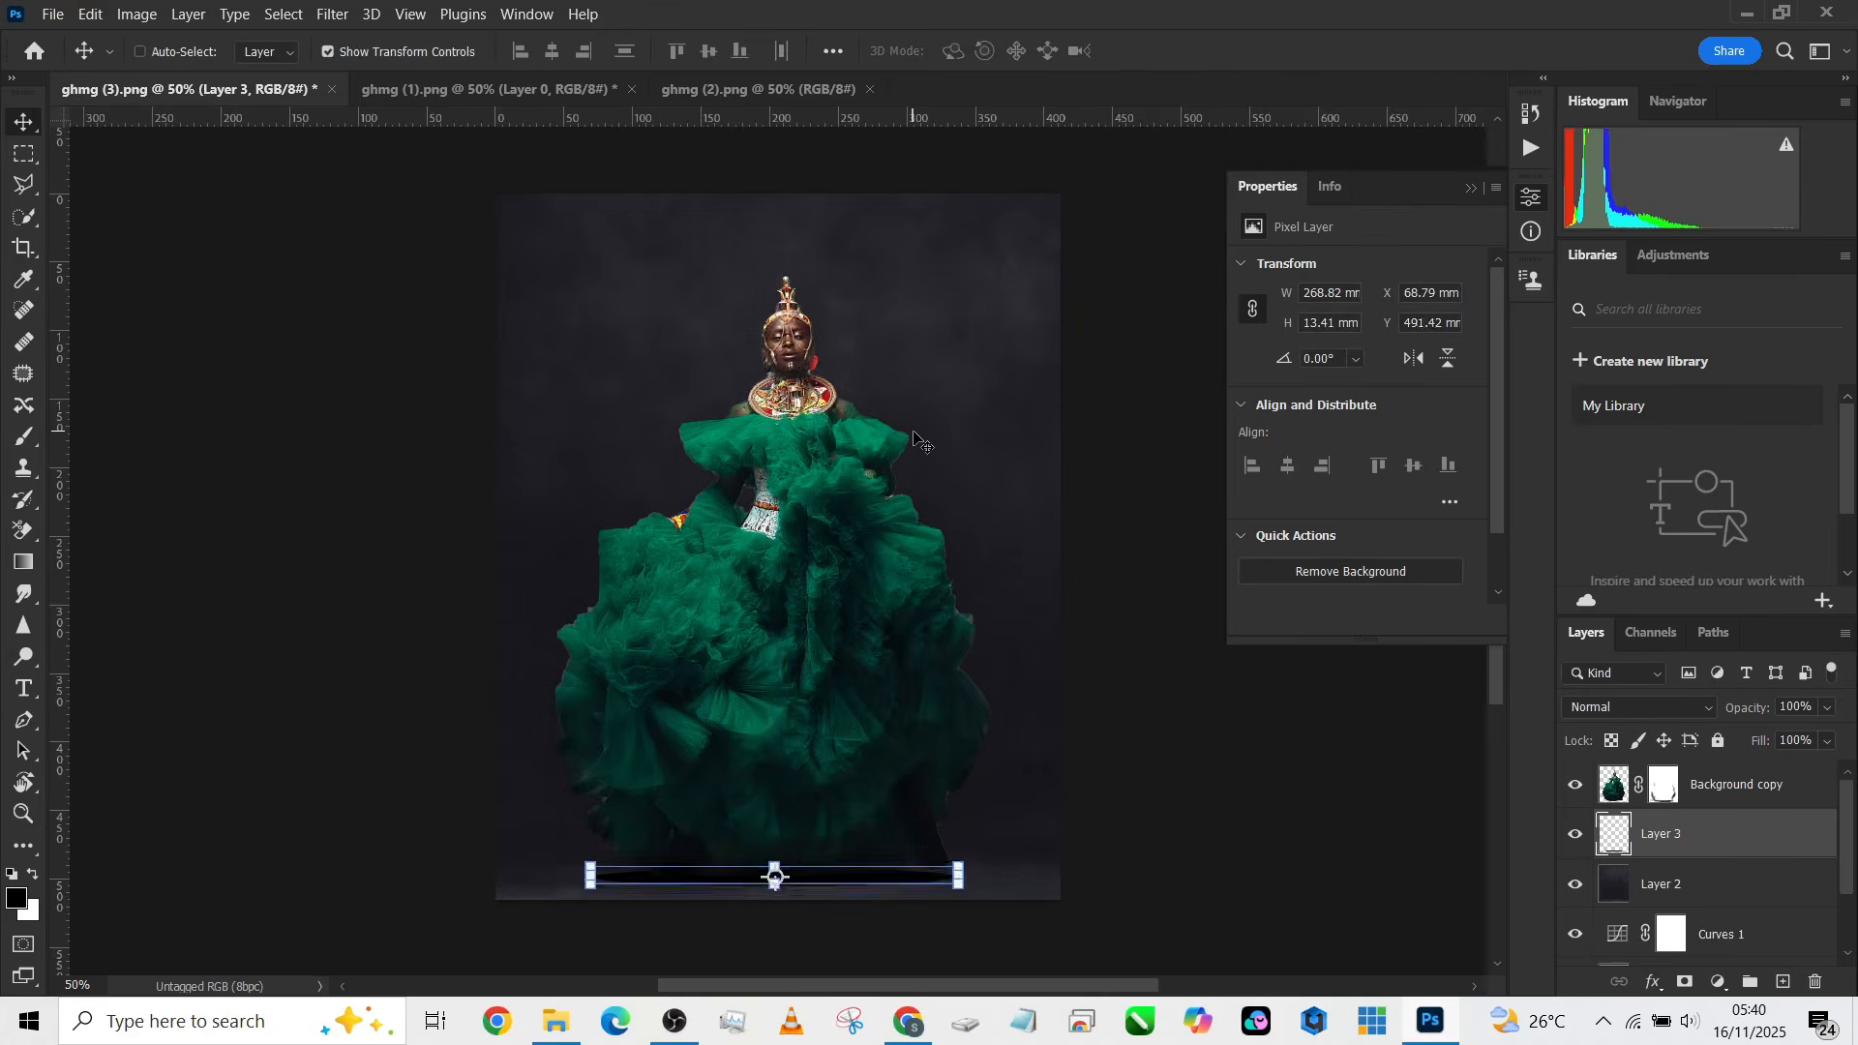
{"action": "key", "text": "Up"}
{"action": "key", "text": "Up"}
{"action": "key", "text": "Up"}
{"action": "key", "text": "Up"}
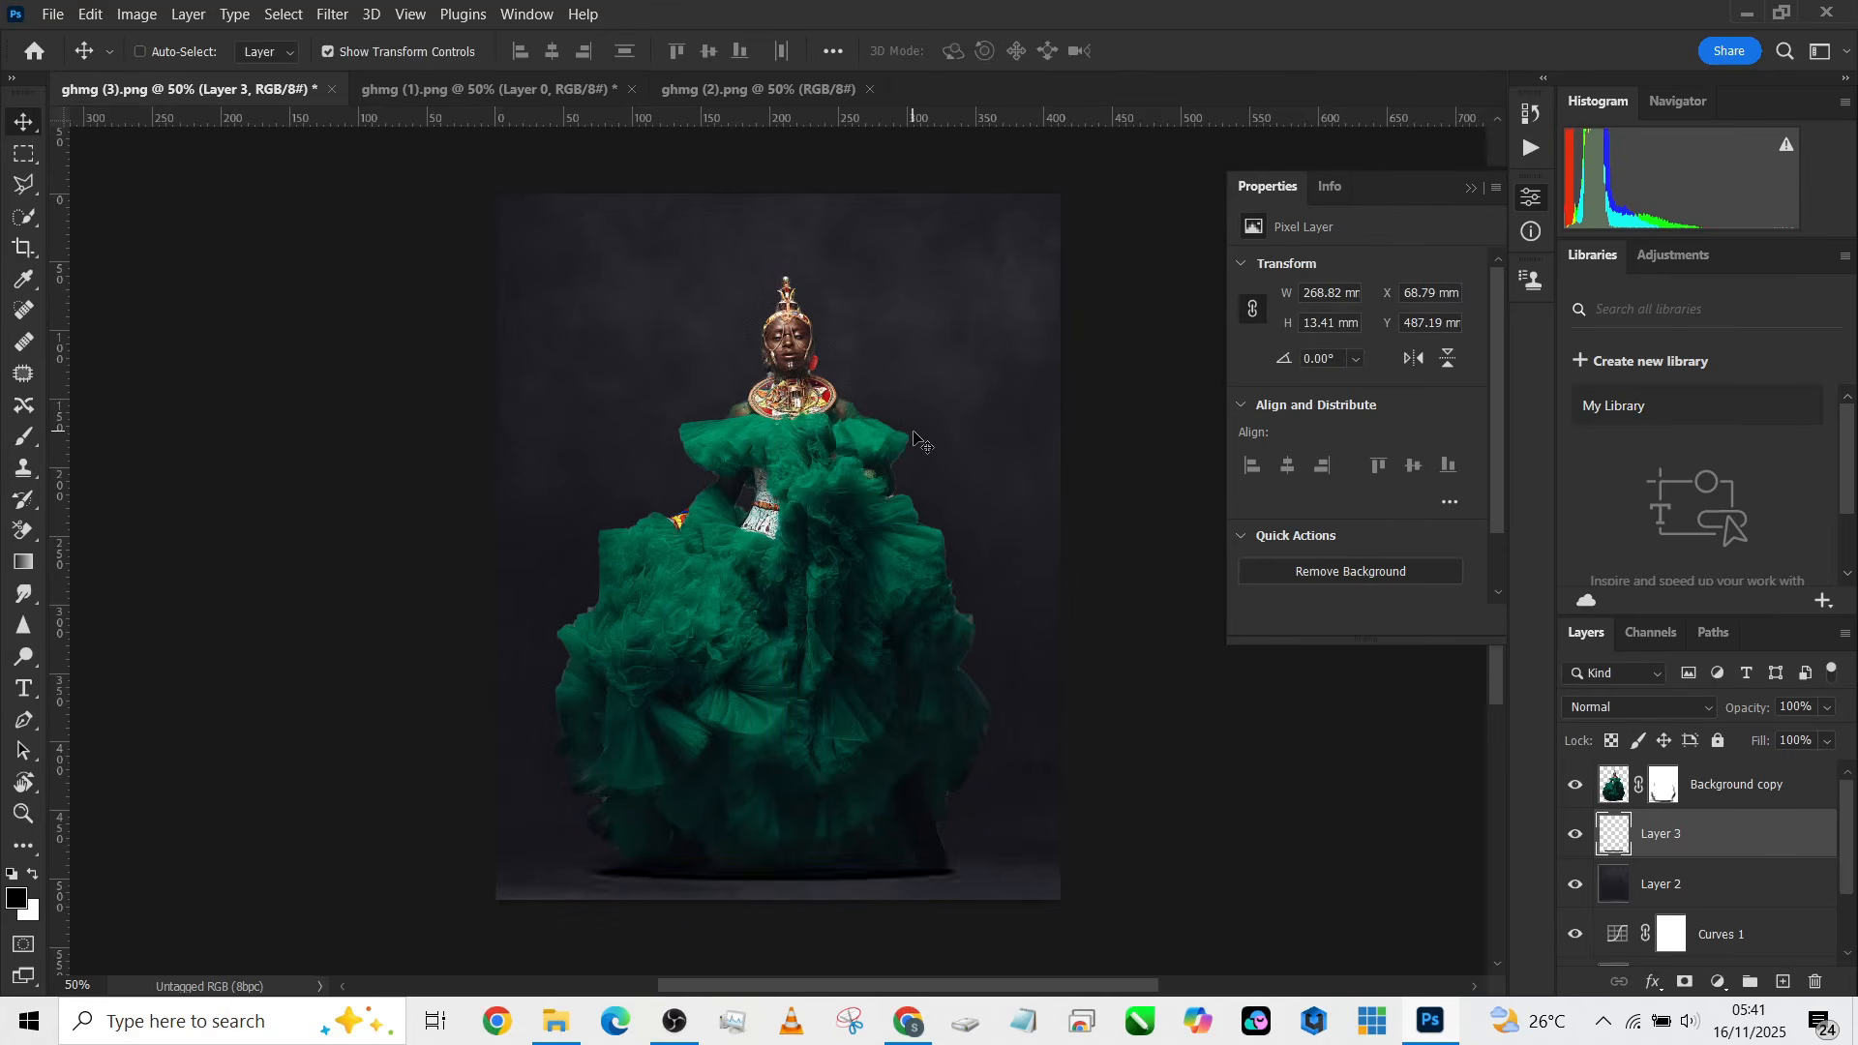
{"action": "key", "text": "Up"}
Step: Apply a Gaussian Blur with a 9.4 pixel radius to the shadow layer
{"action": "left_click", "coordinate": [340, 20]}
{"action": "mouse_move", "coordinate": [396, 304]}
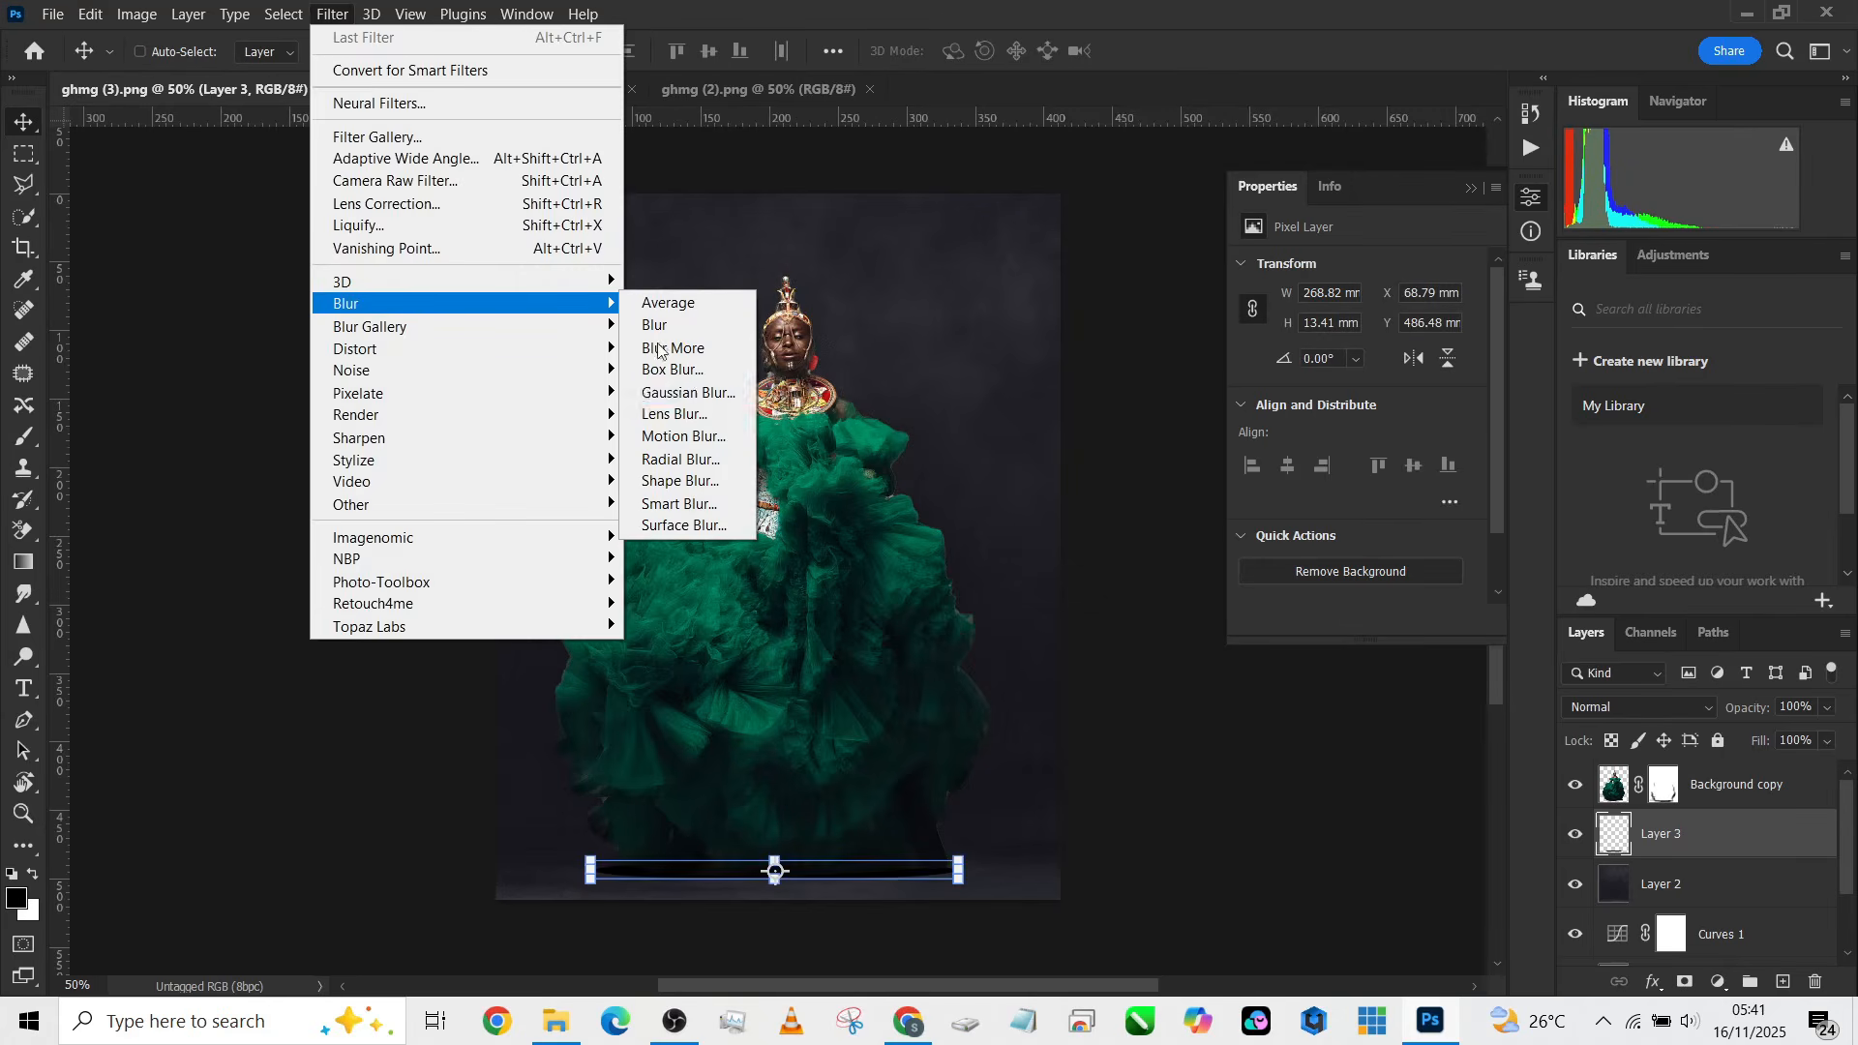
{"action": "left_click", "coordinate": [689, 392]}
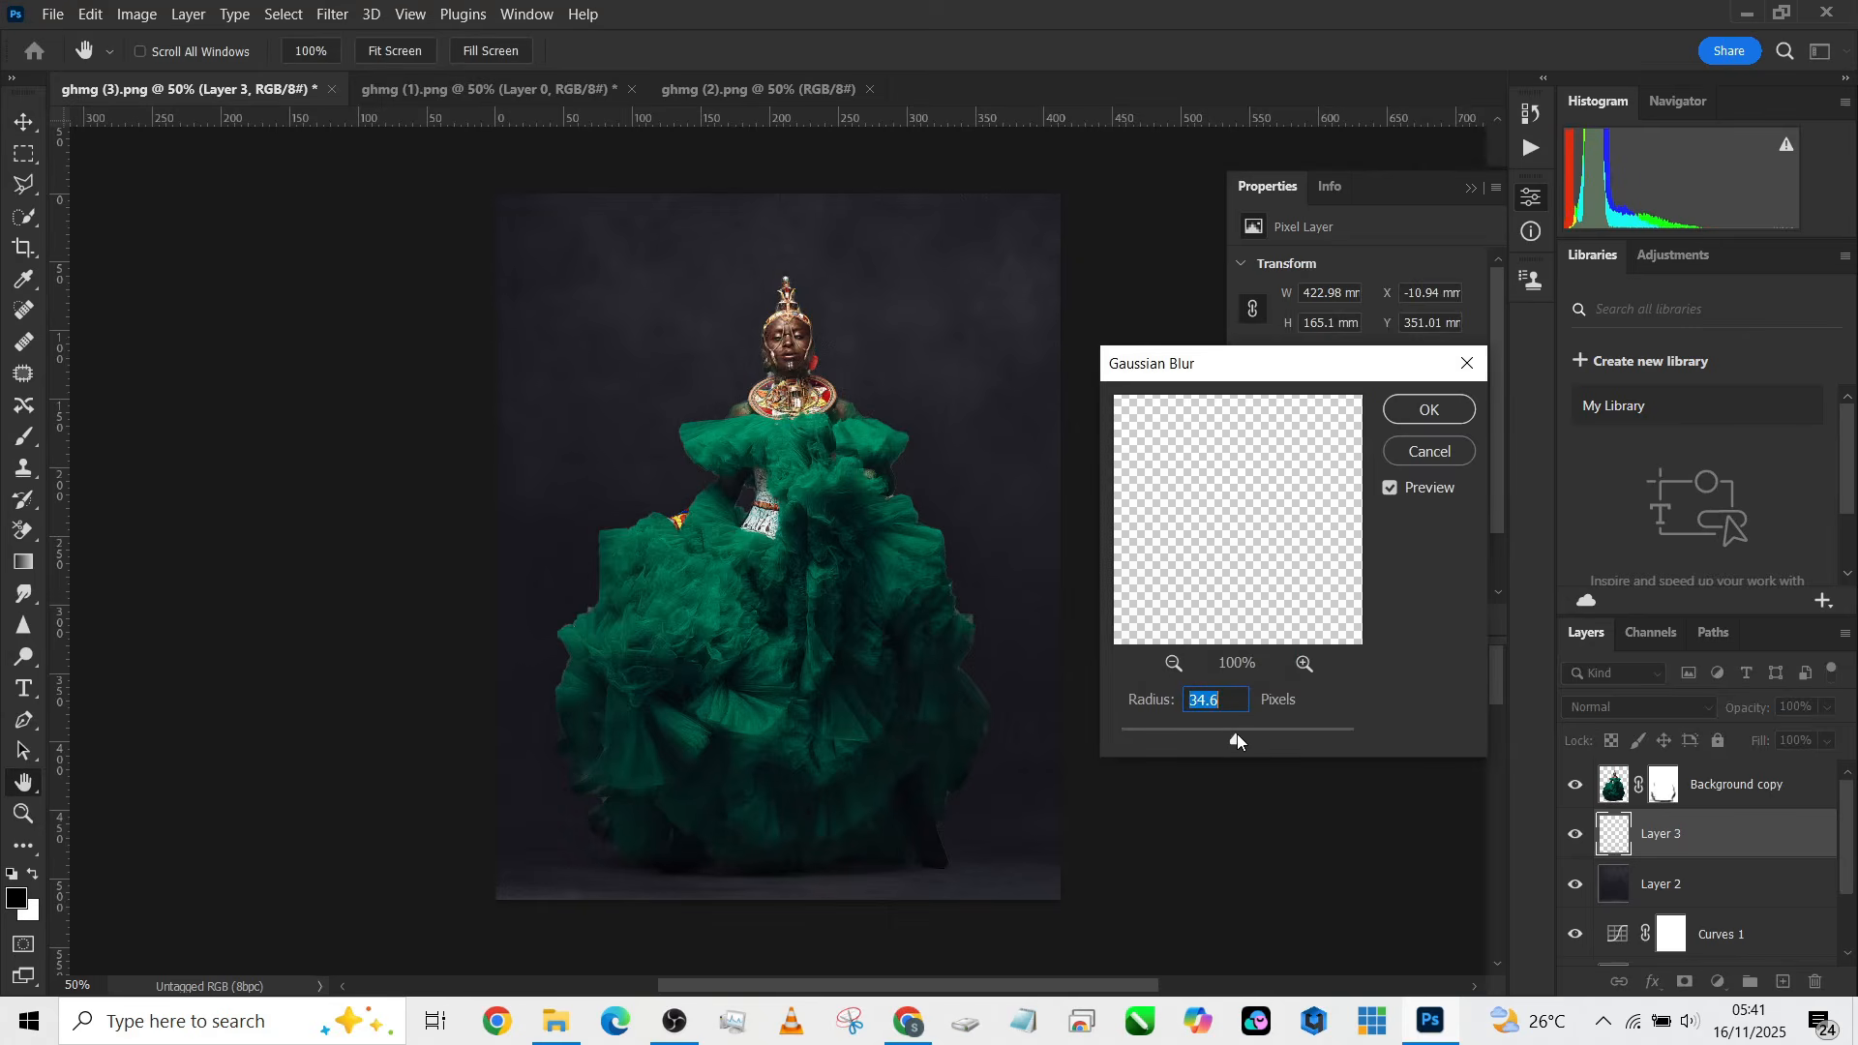
{"action": "left_click_drag", "start_coordinate": [1237, 734], "coordinate": [1211, 745]}
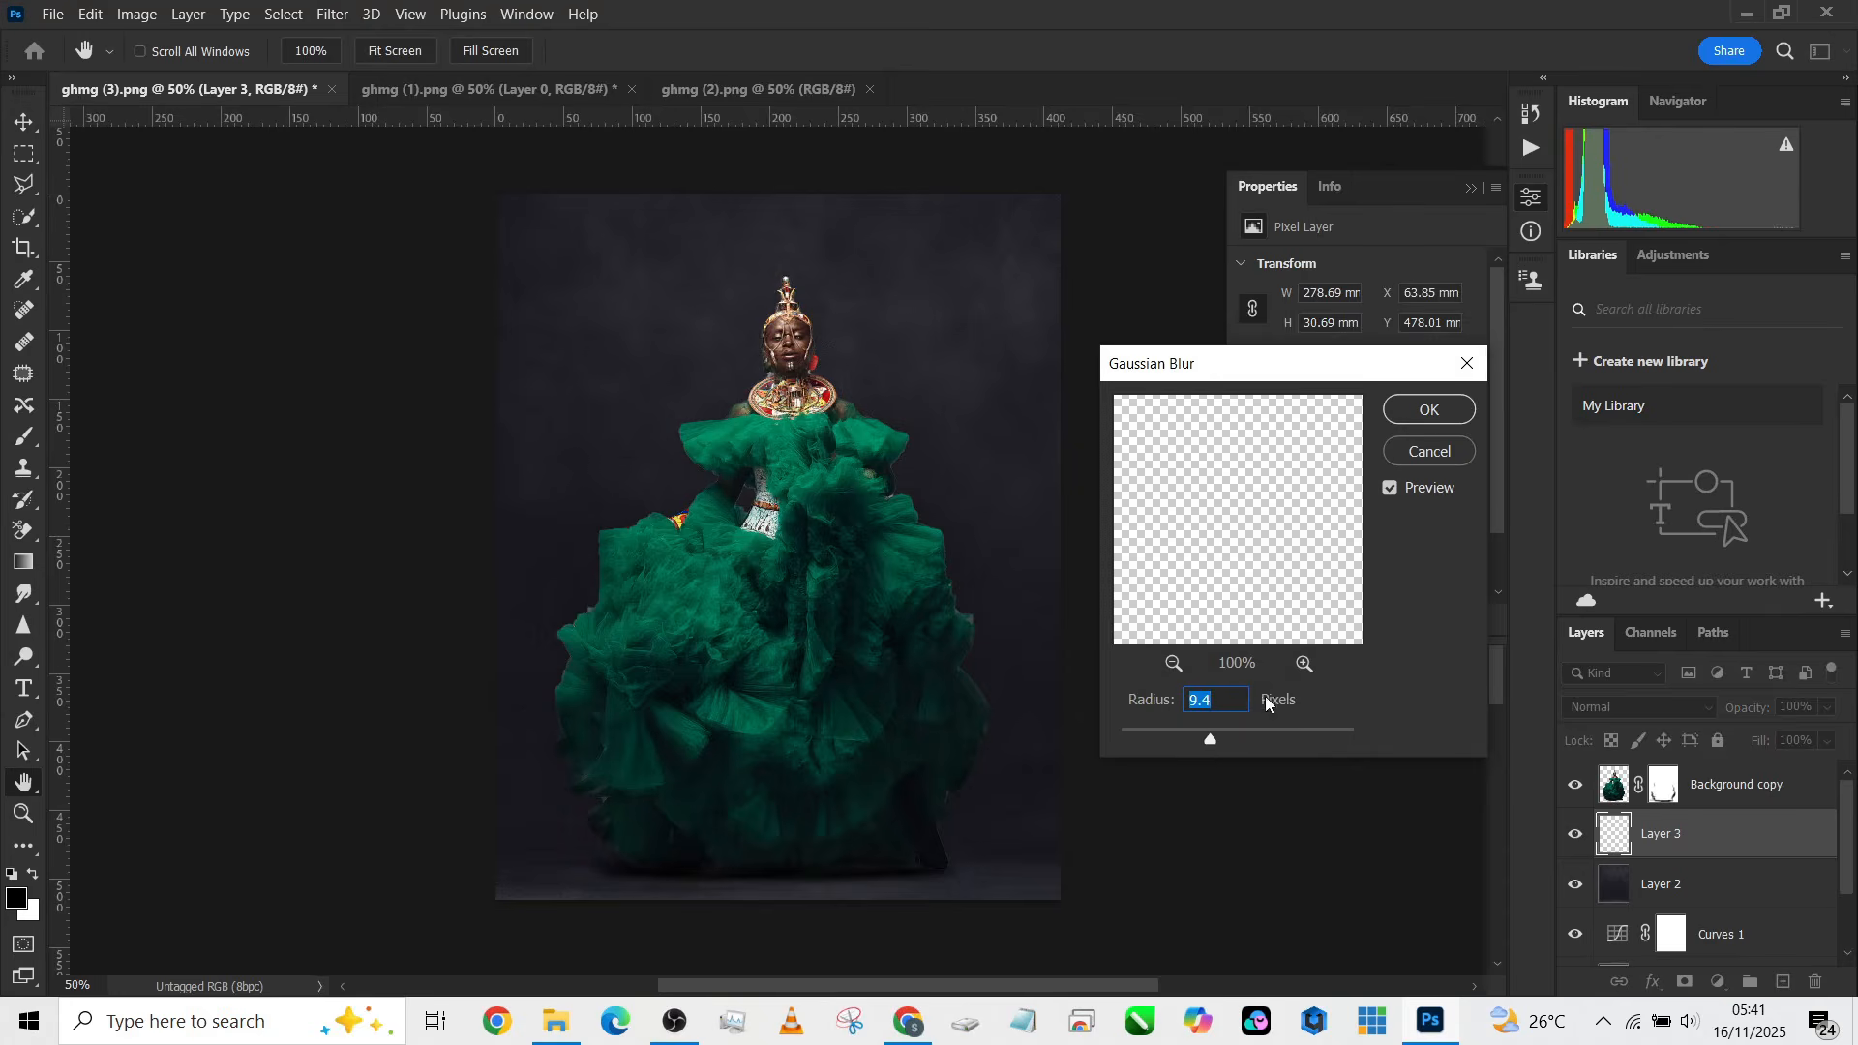
{"action": "left_click", "coordinate": [1431, 410]}
Step: Widen the blurred shadow to about 119% with a free transform
{"action": "key", "text": "v"}
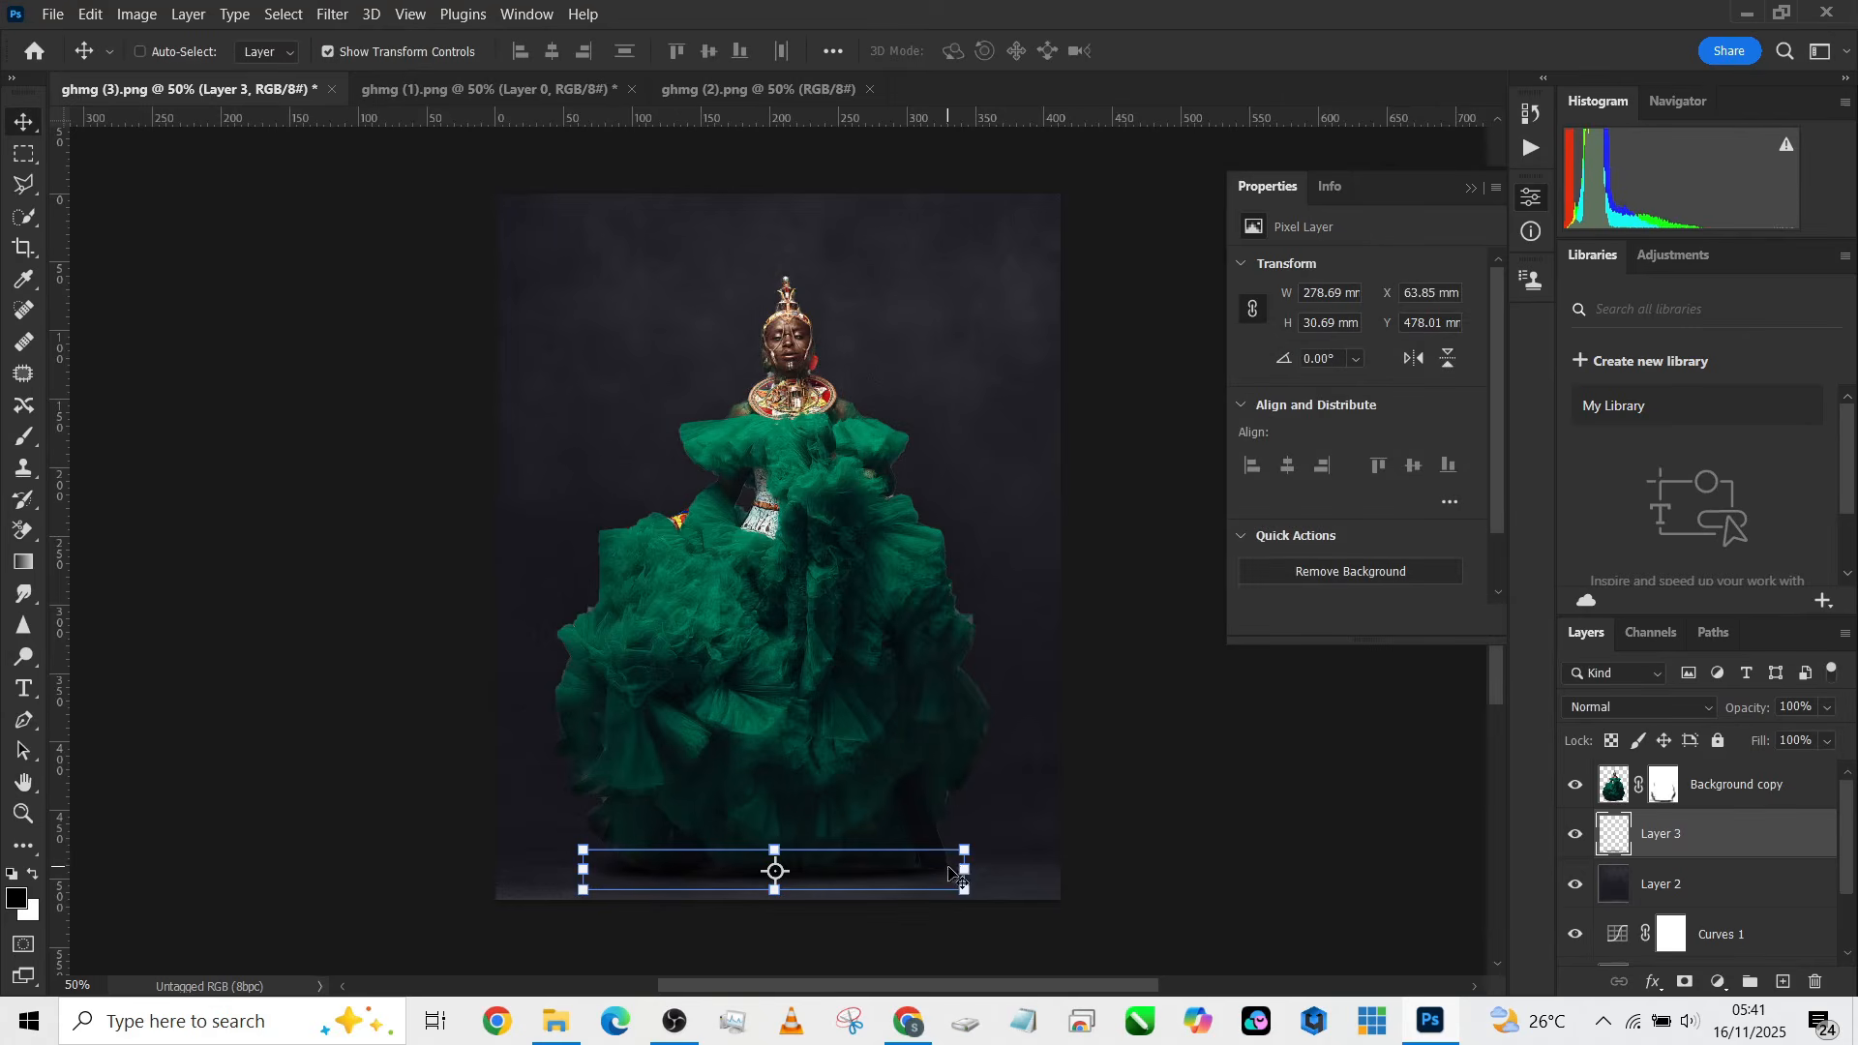
{"action": "mouse_move", "coordinate": [963, 864]}
{"action": "left_mouse_down"}
{"action": "mouse_move", "coordinate": [1036, 865]}
{"action": "mouse_move", "coordinate": [964, 879]}
{"action": "left_mouse_up"}
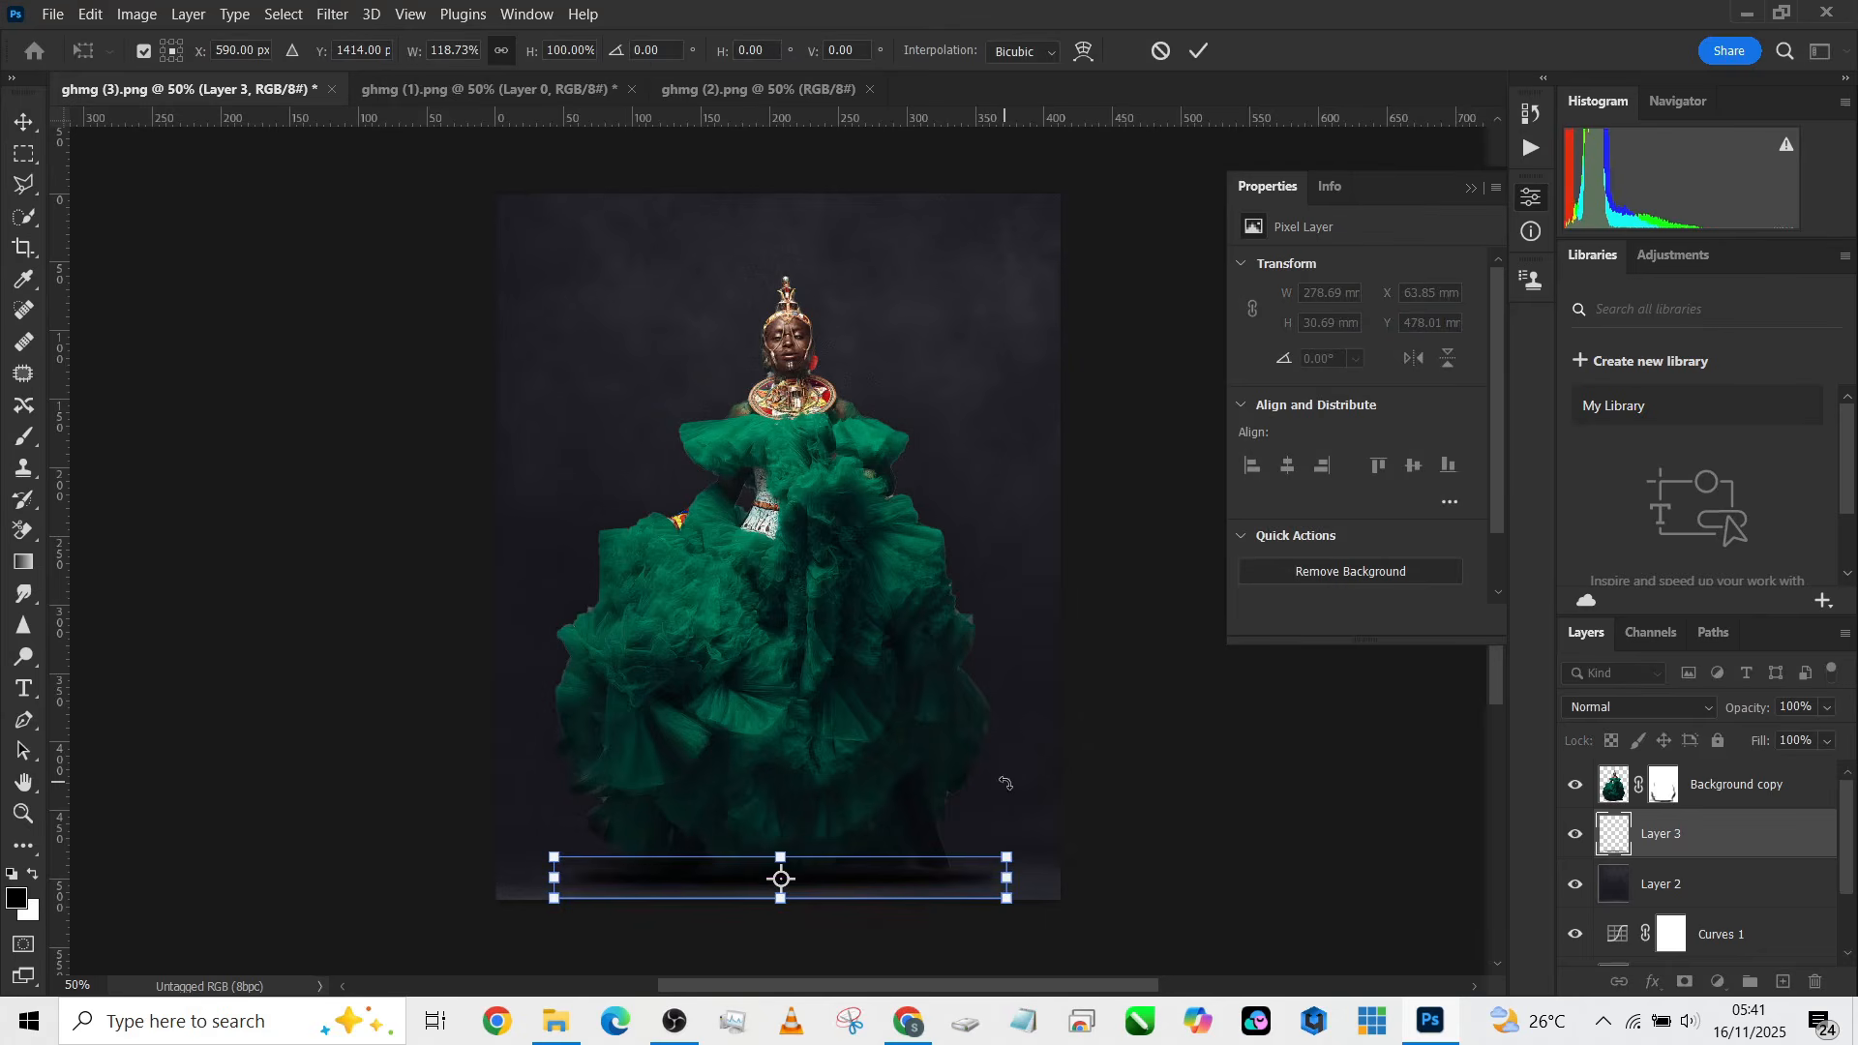
{"action": "left_click", "coordinate": [1199, 51]}
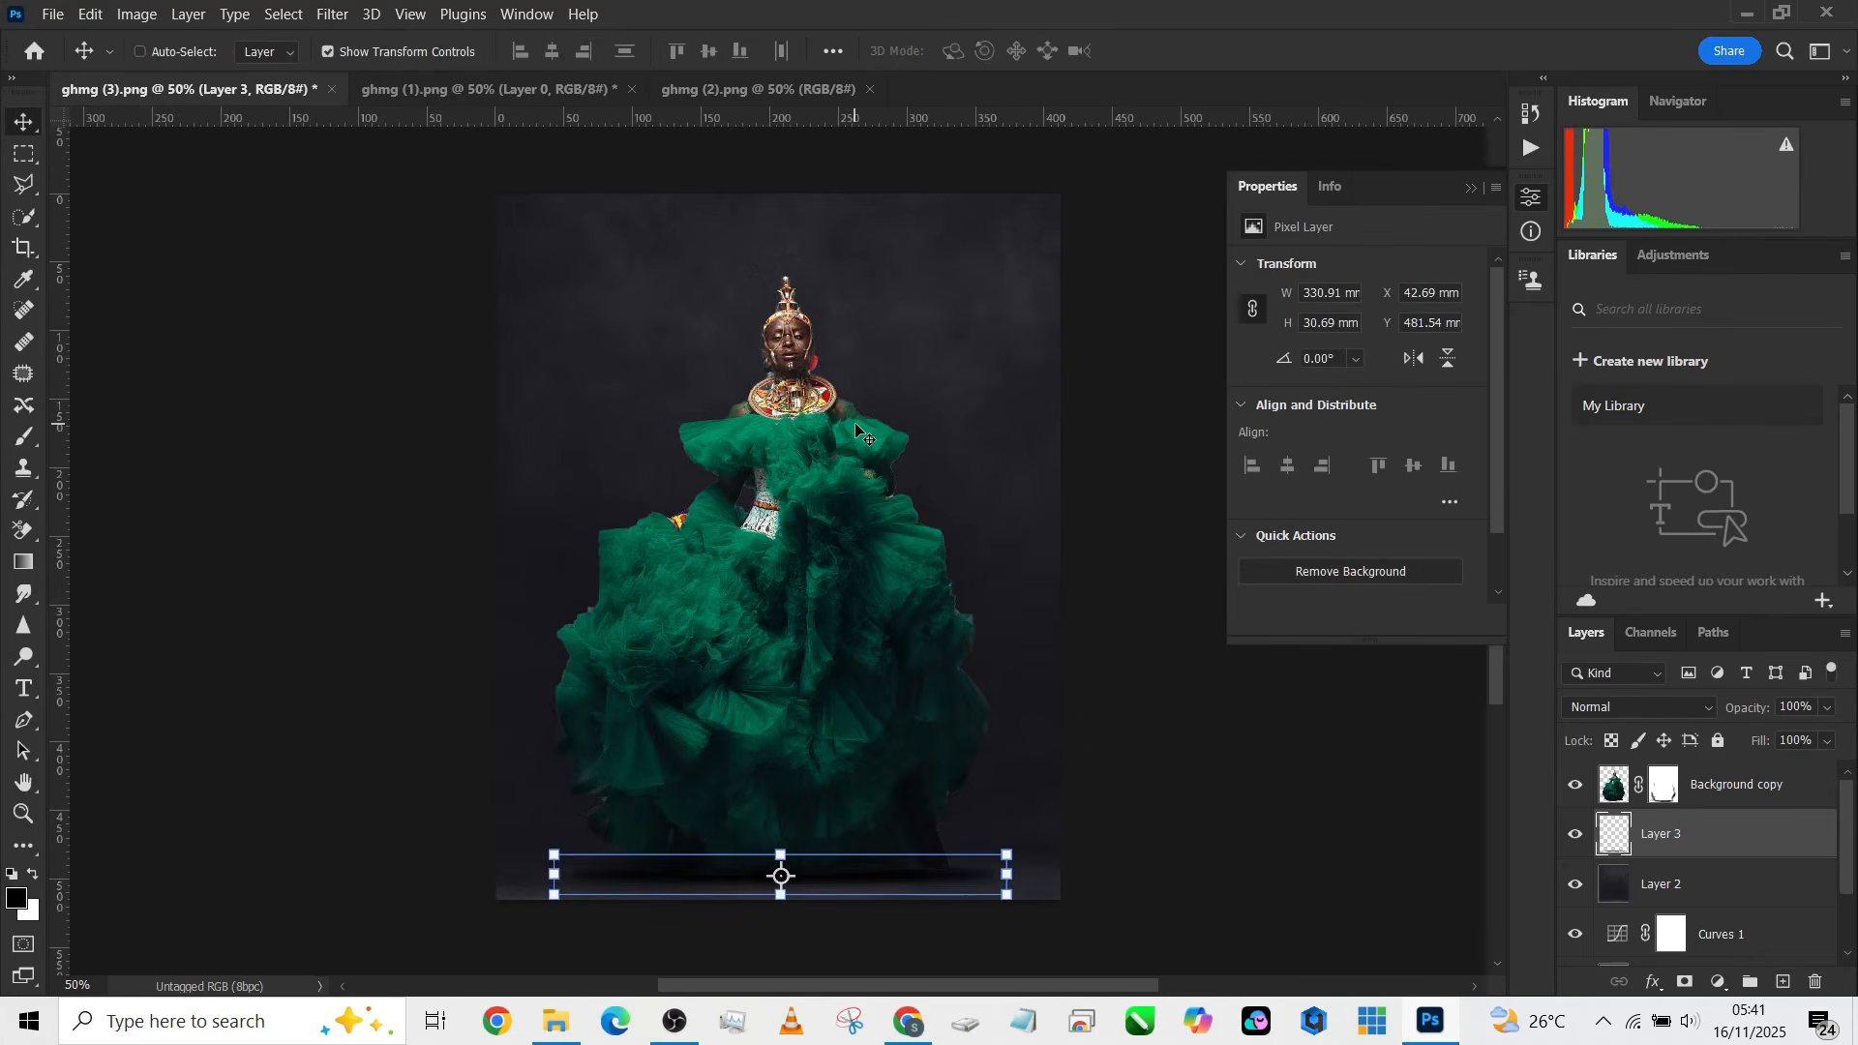
Step: Nudge the blurred shadow slightly up and to the left beneath the gown
{"action": "key", "text": "Up"}
{"action": "key", "text": "Up"}
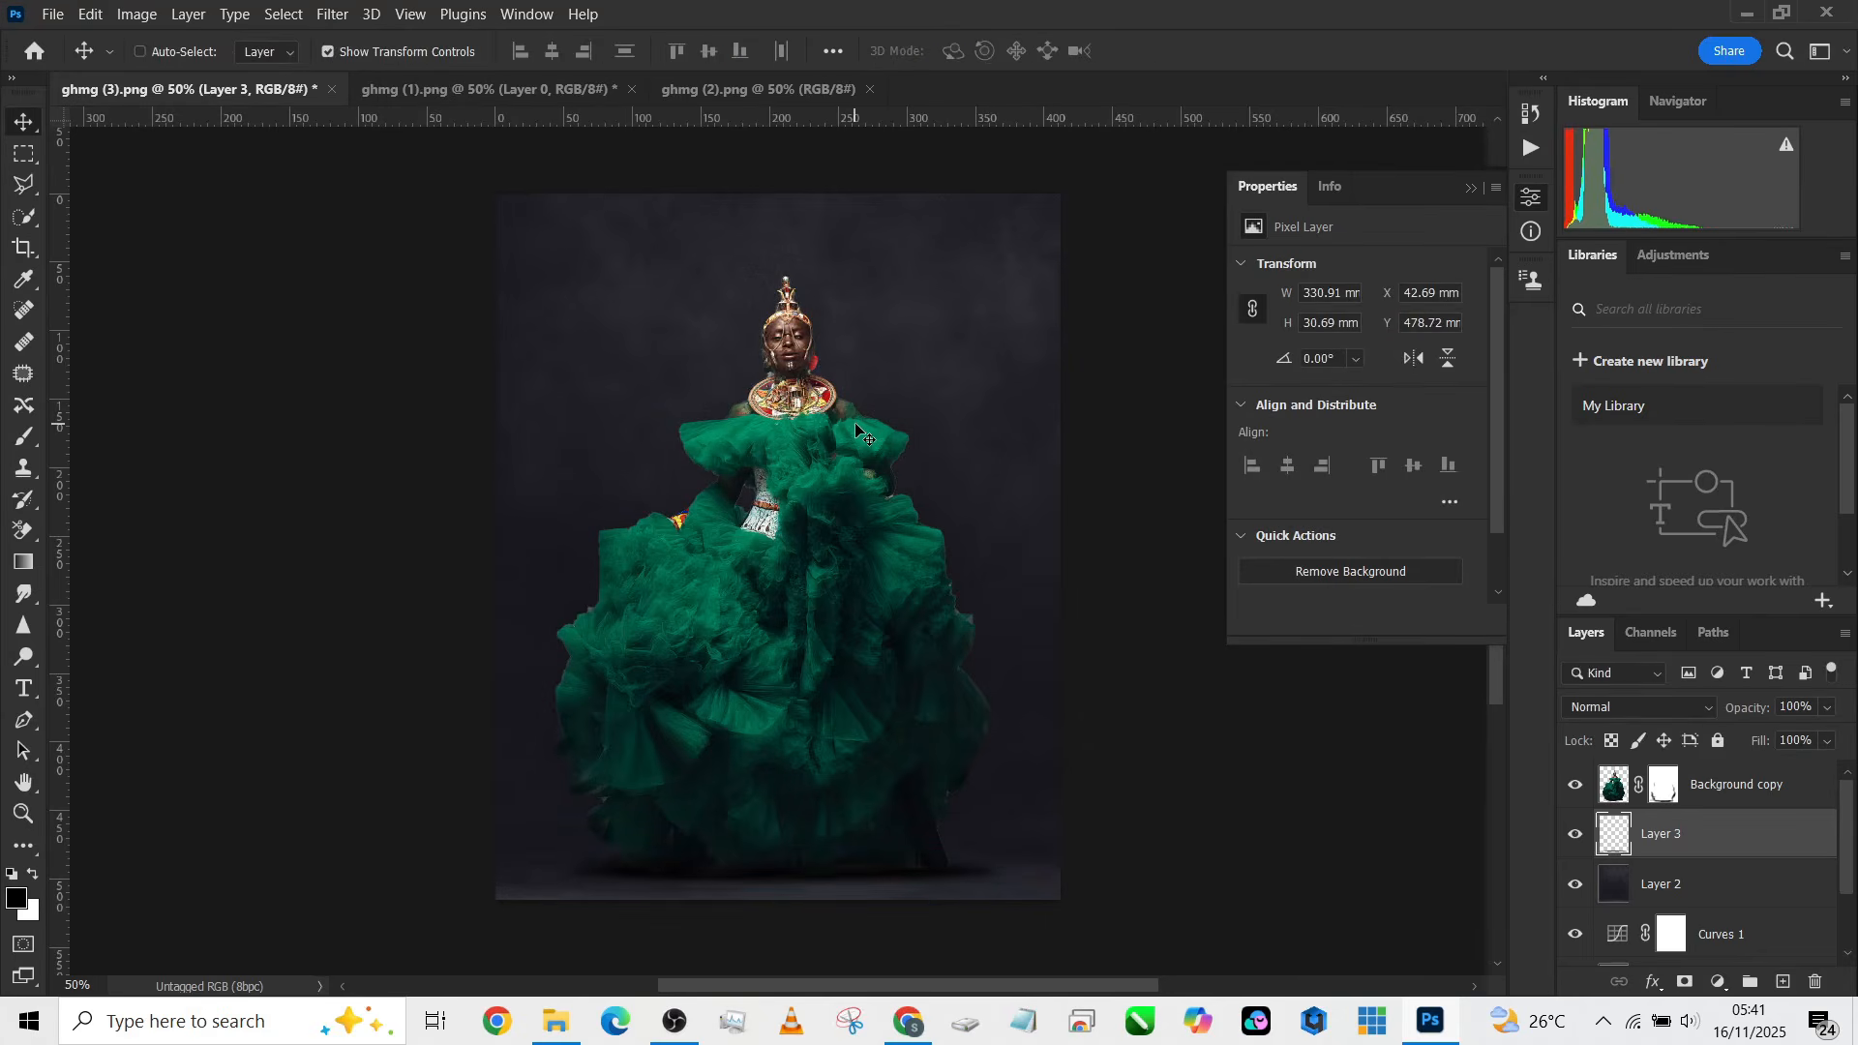
{"action": "key", "text": "Left"}
{"action": "key", "text": "Left"}
{"action": "key", "text": "Up"}
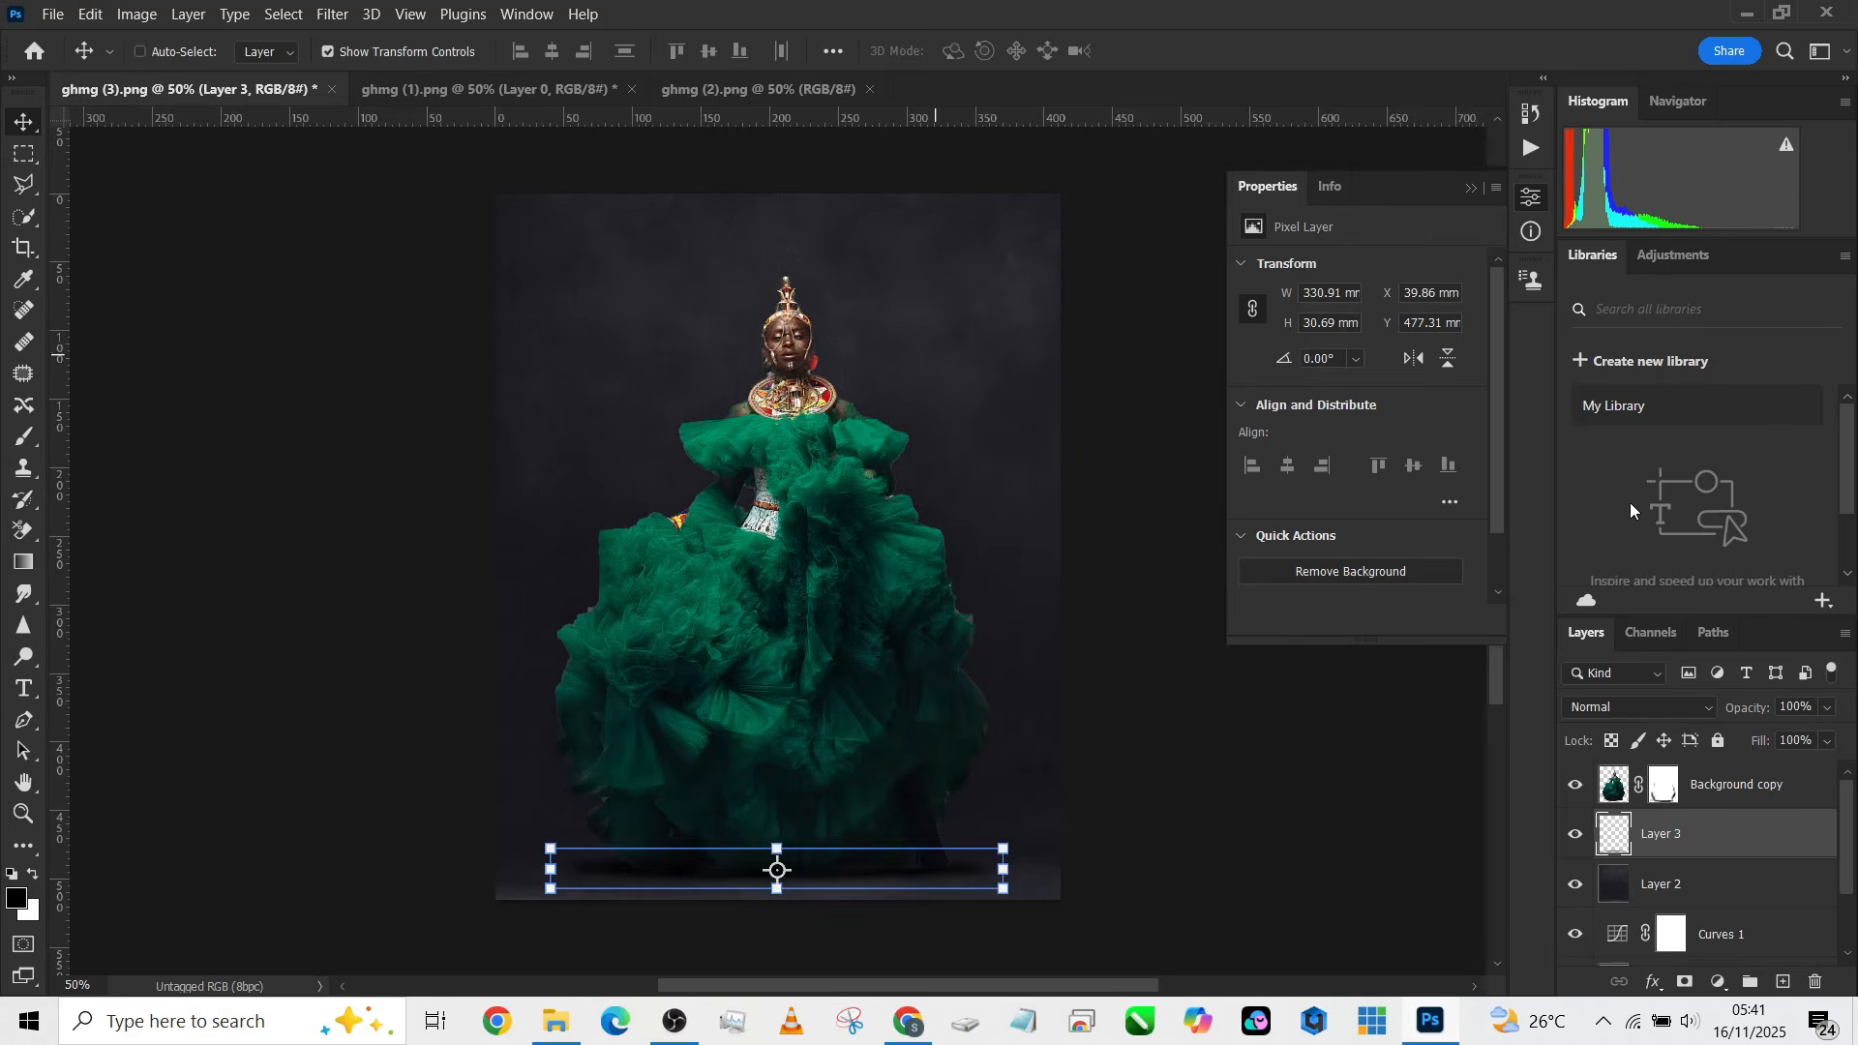
{"action": "left_click", "coordinate": [1827, 708]}
{"action": "left_click", "coordinate": [855, 592]}
Step: Unlock the moon image in ghmg (2).png and bring it into ghmg (3).png as a new layer
{"action": "left_click", "coordinate": [692, 88]}
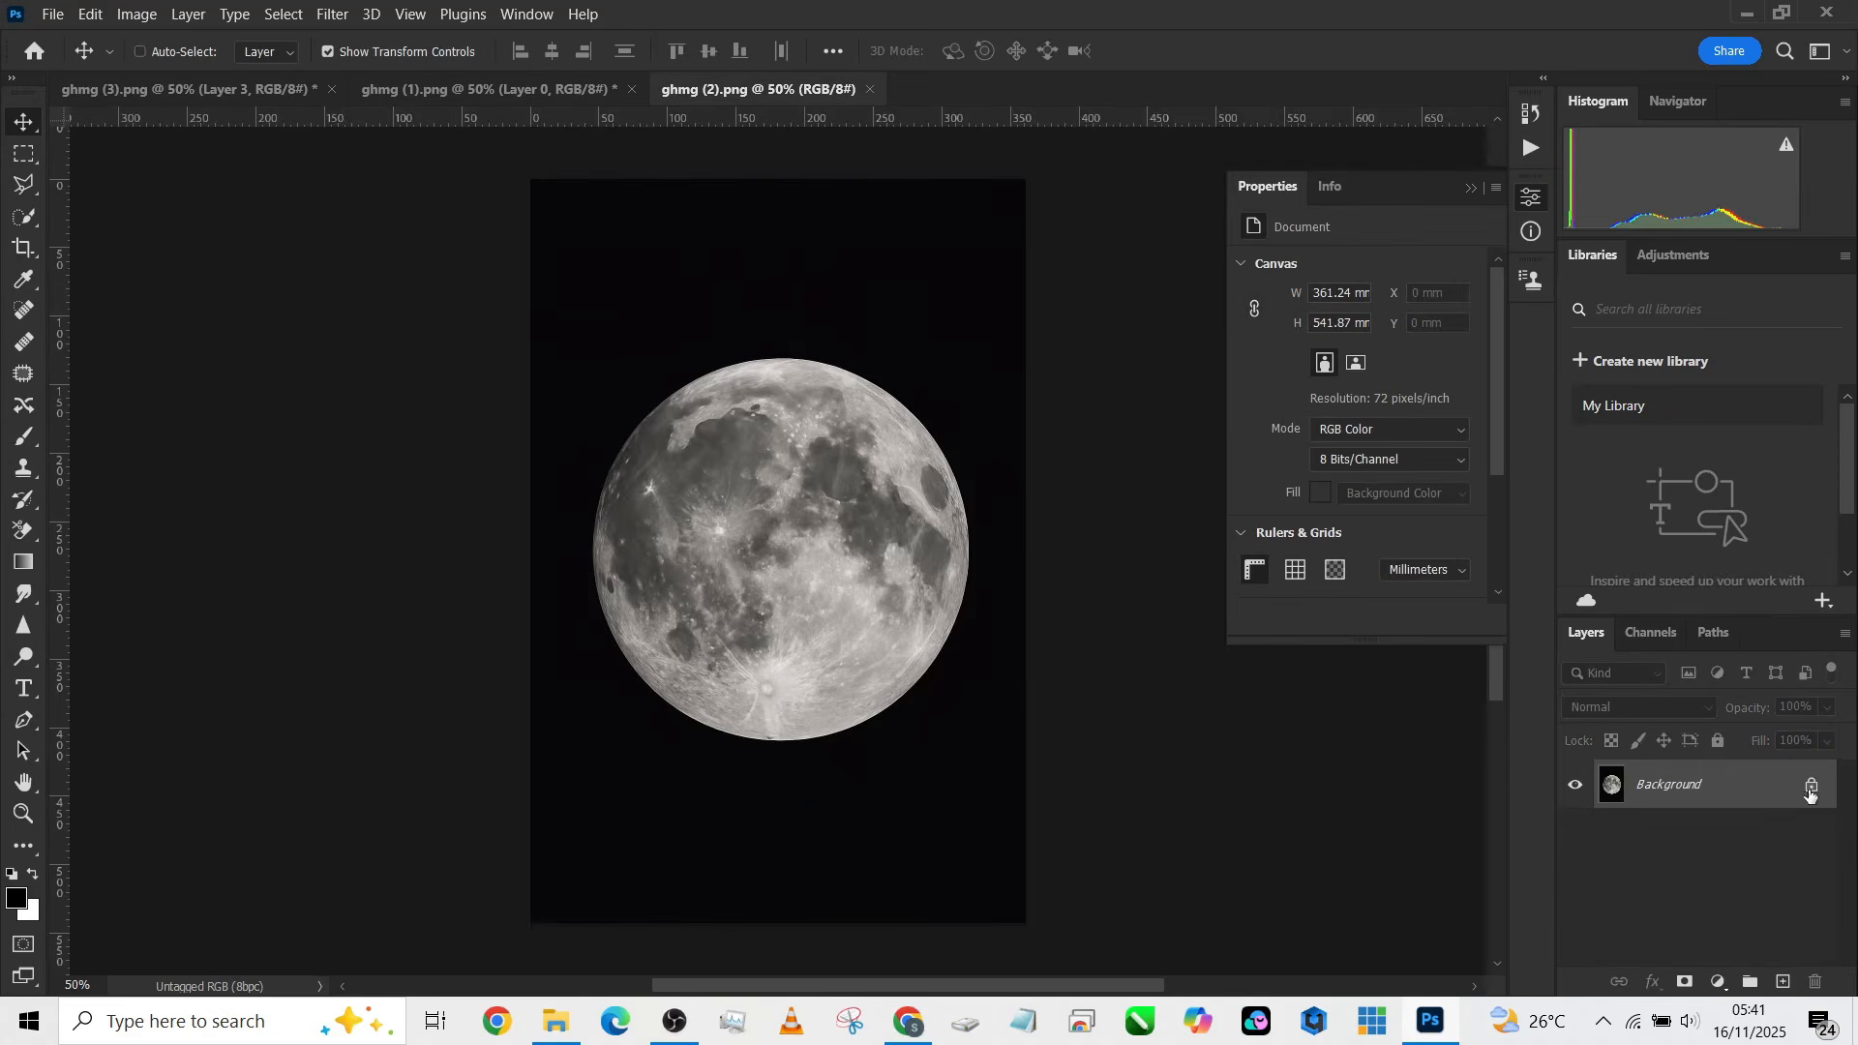
{"action": "left_click", "coordinate": [1810, 788]}
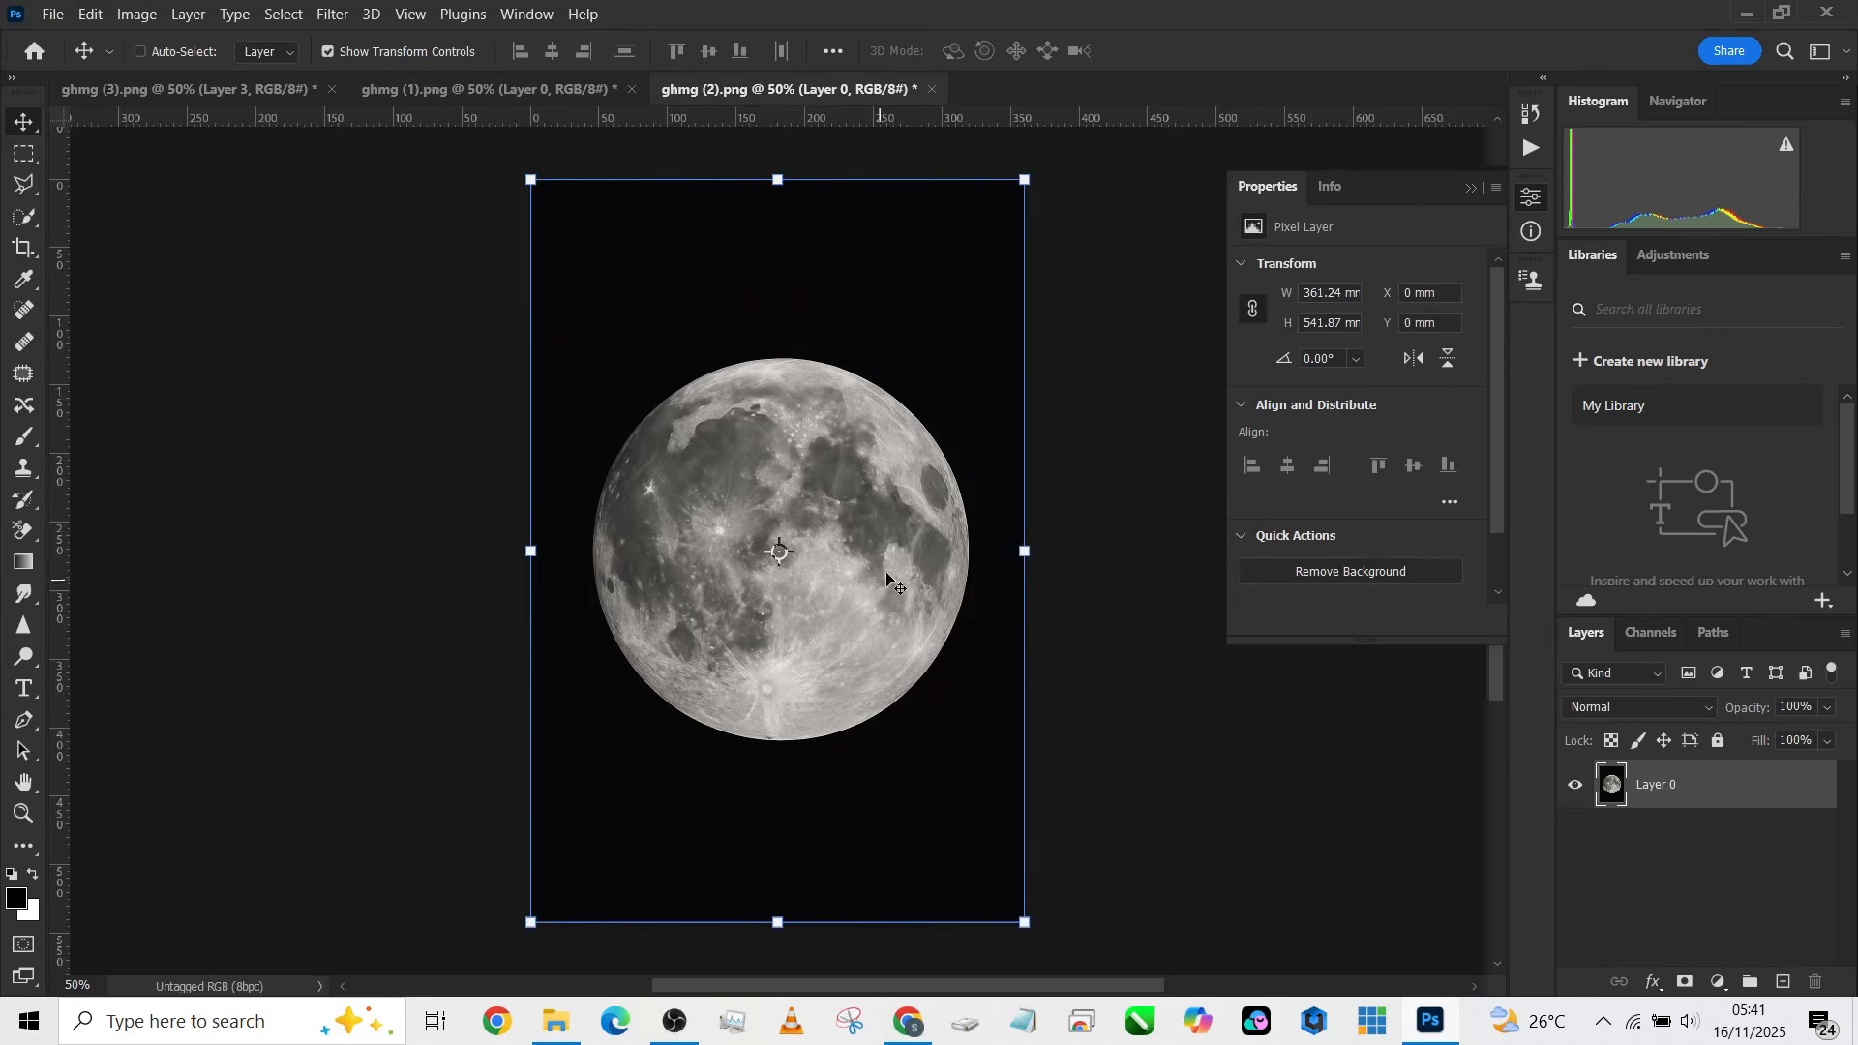
{"action": "left_click_drag", "start_coordinate": [886, 578], "coordinate": [896, 329]}
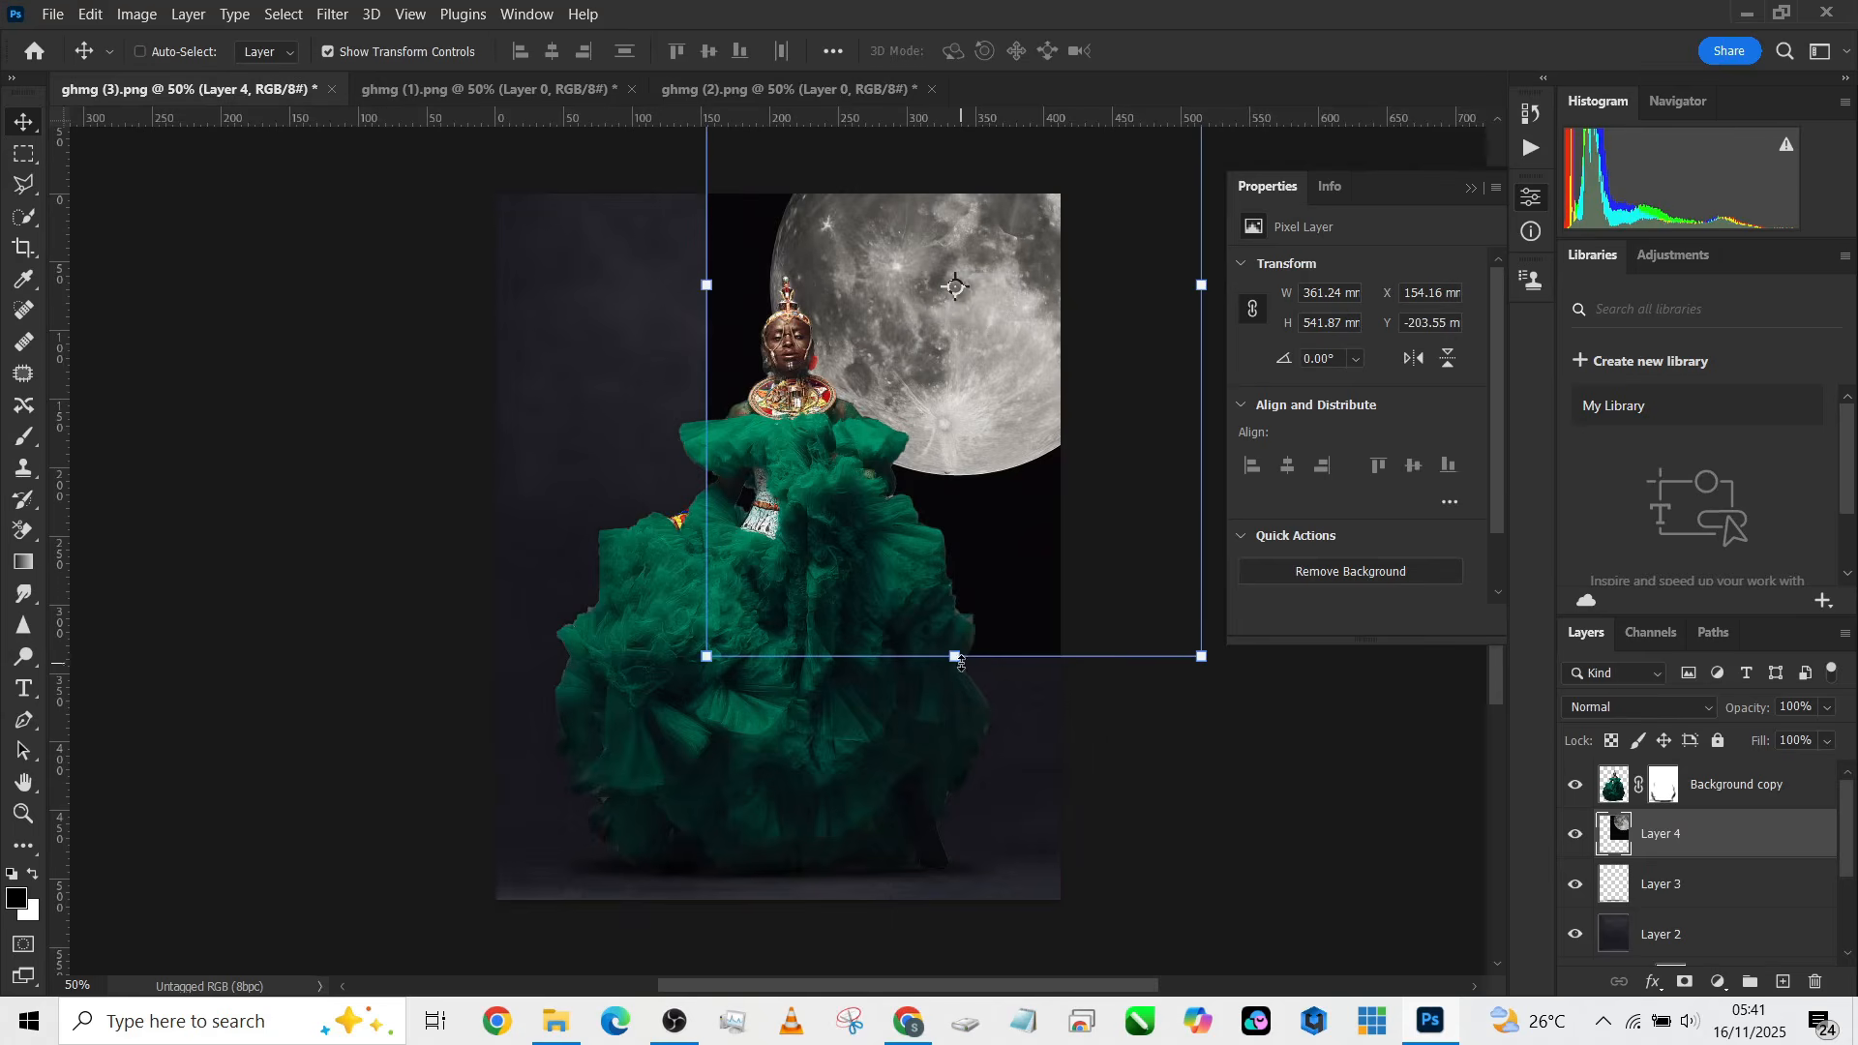
Step: Scale the moon image down to about 159 × 238 mm in the upper right of the canvas and commit the transform
{"action": "left_click_drag", "start_coordinate": [956, 657], "coordinate": [967, 401]}
{"action": "left_click", "coordinate": [1198, 53]}
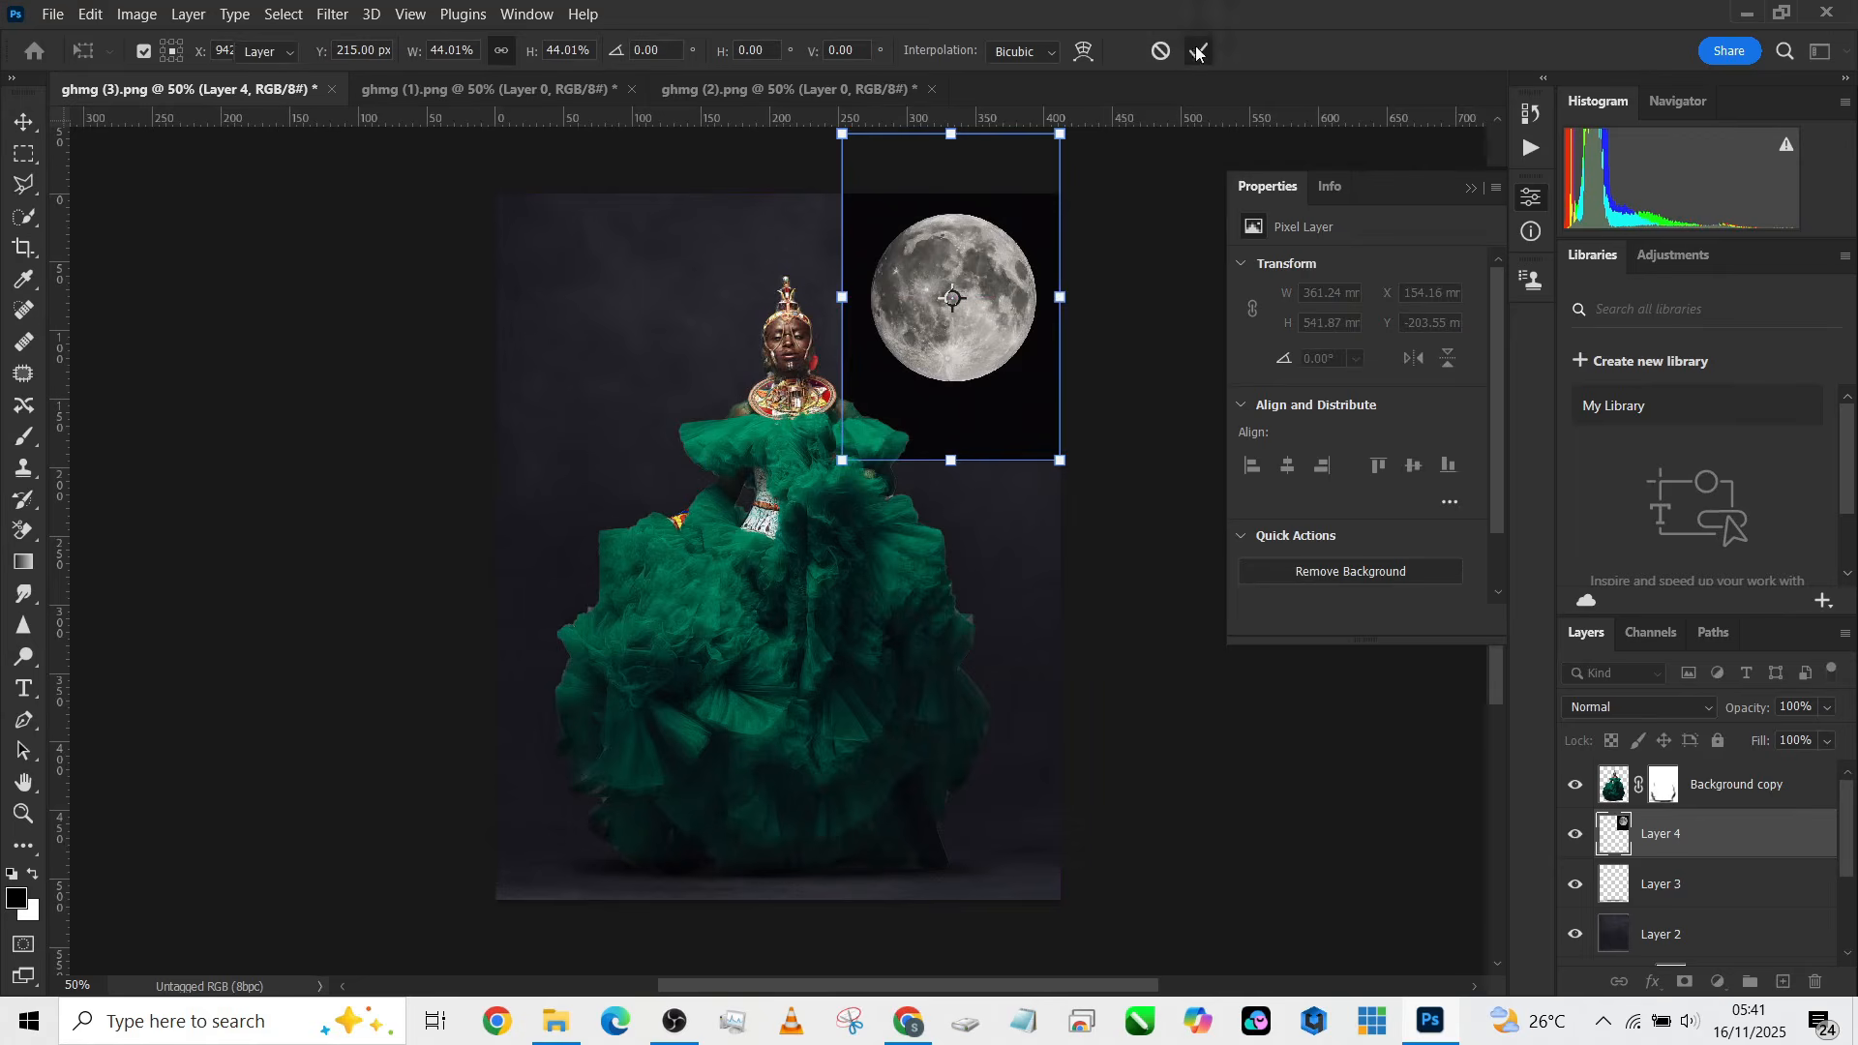
Step: Set the moon layer's blend mode to Lighter Color and lower its opacity to 73%
{"action": "left_click", "coordinate": [1610, 706]}
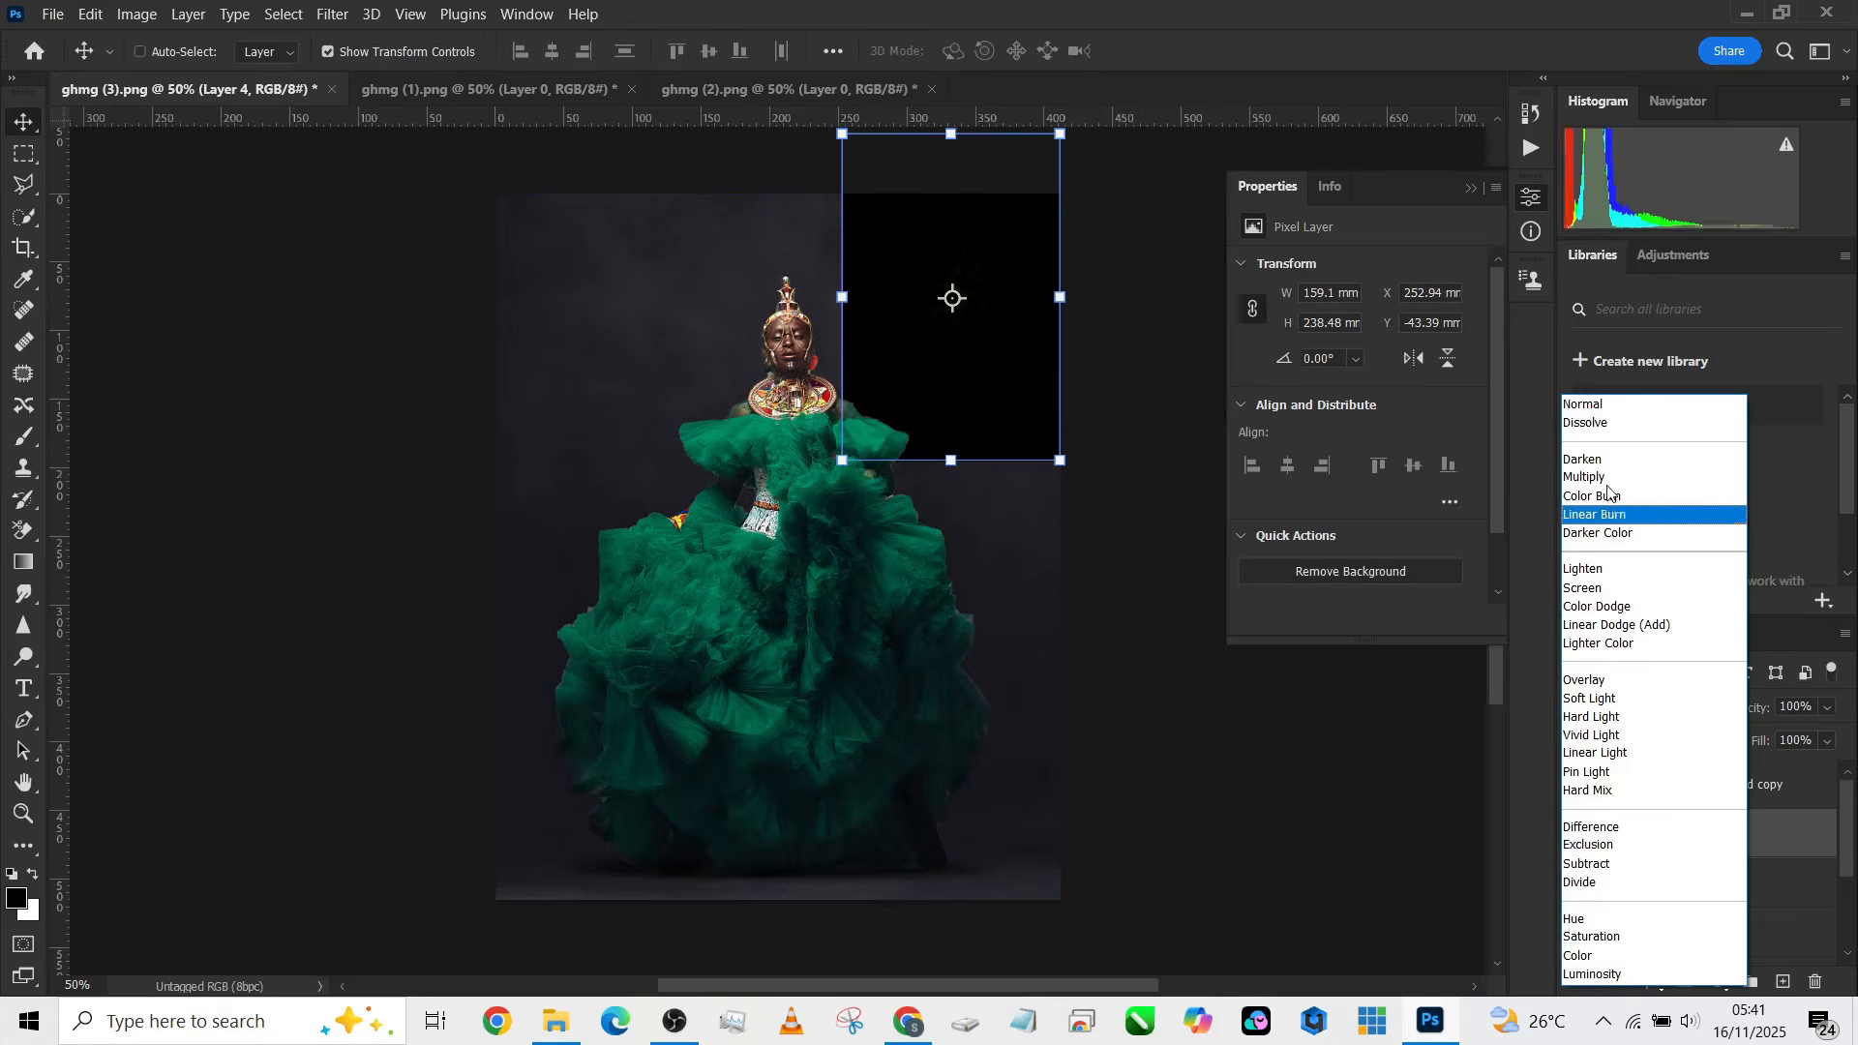
{"action": "left_click", "coordinate": [1606, 643]}
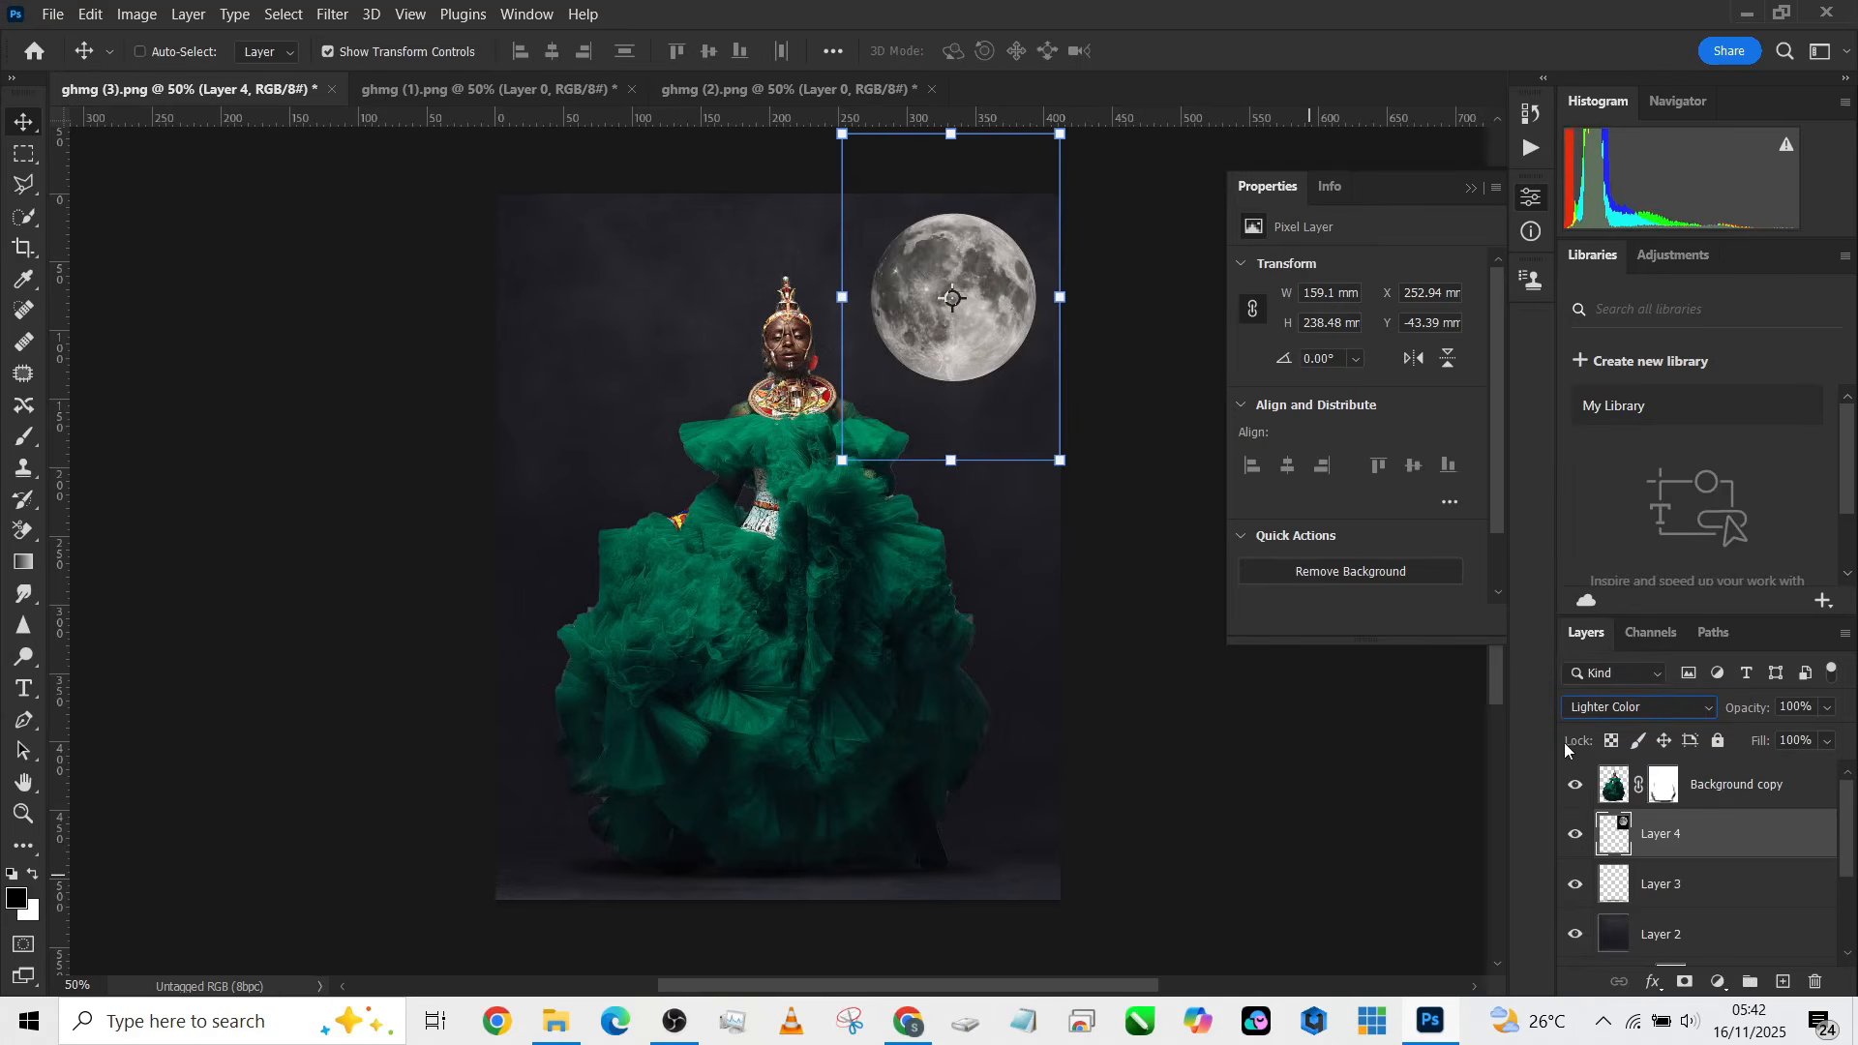
{"action": "left_click", "coordinate": [1590, 709]}
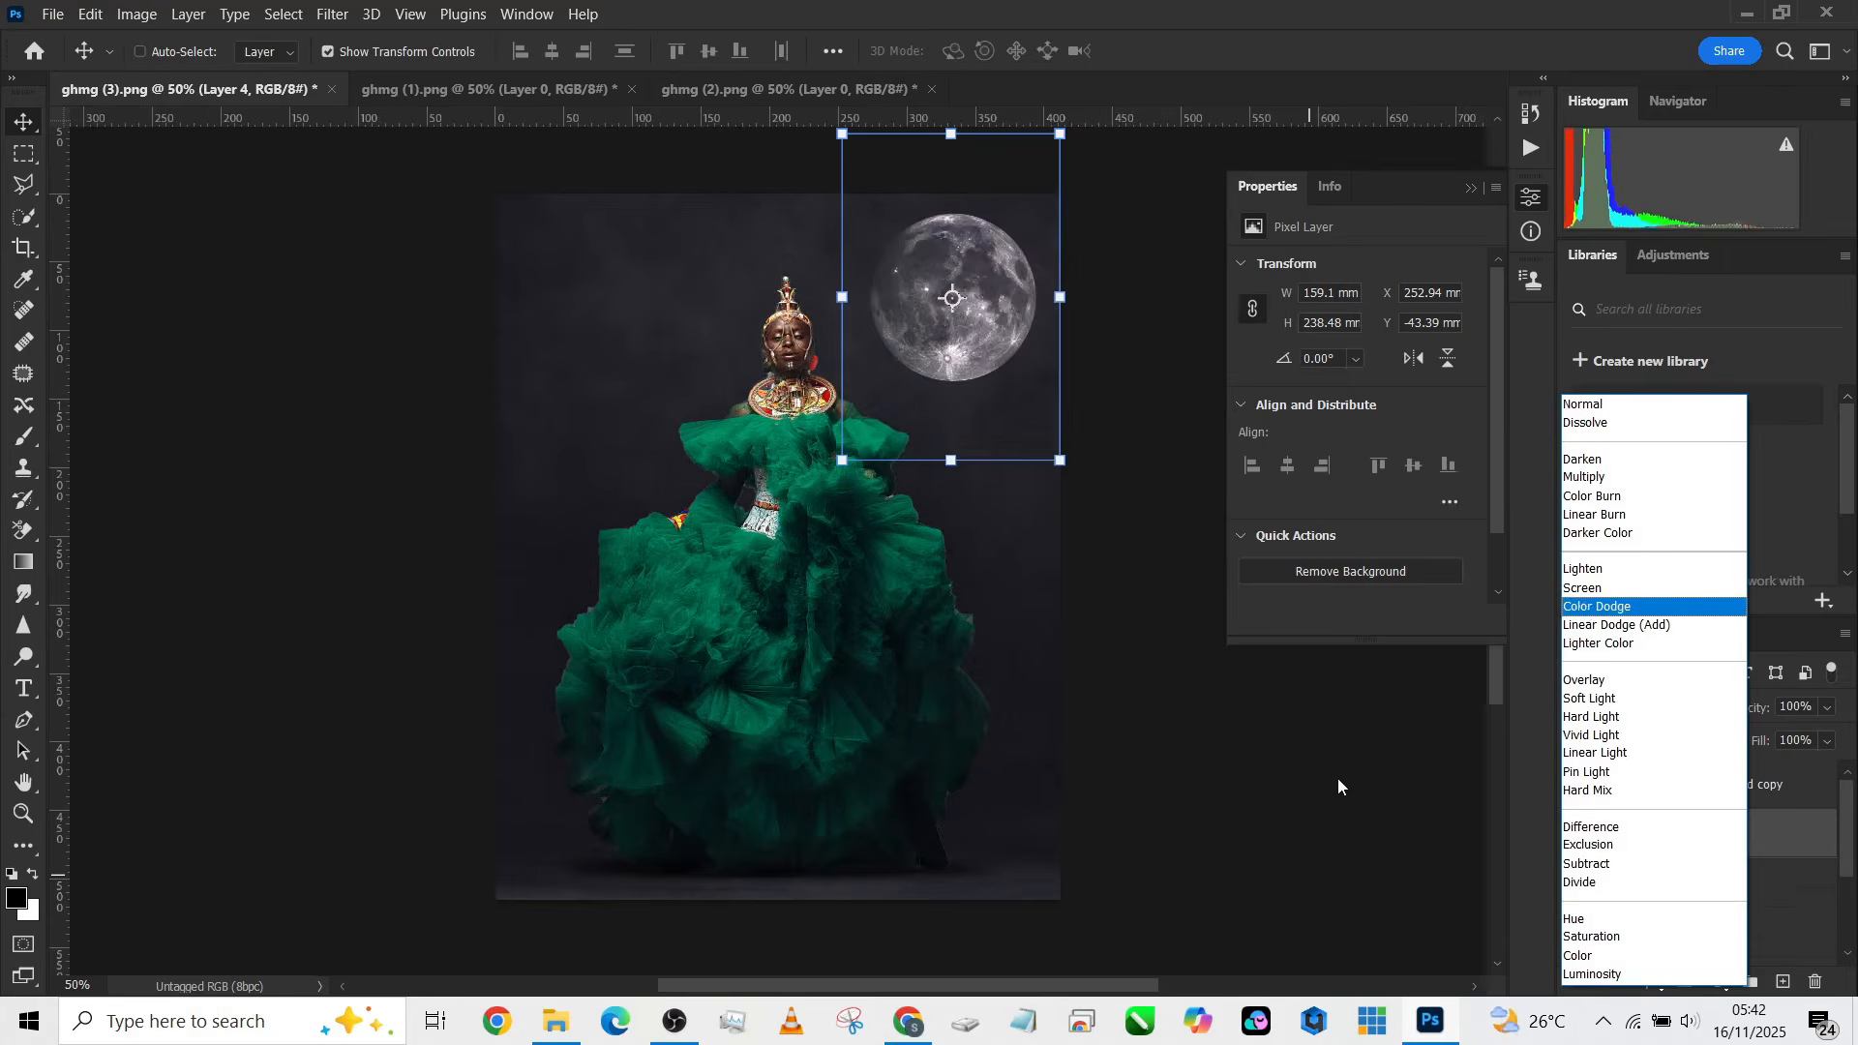
{"action": "left_click", "coordinate": [1298, 806]}
{"action": "key", "text": "m"}
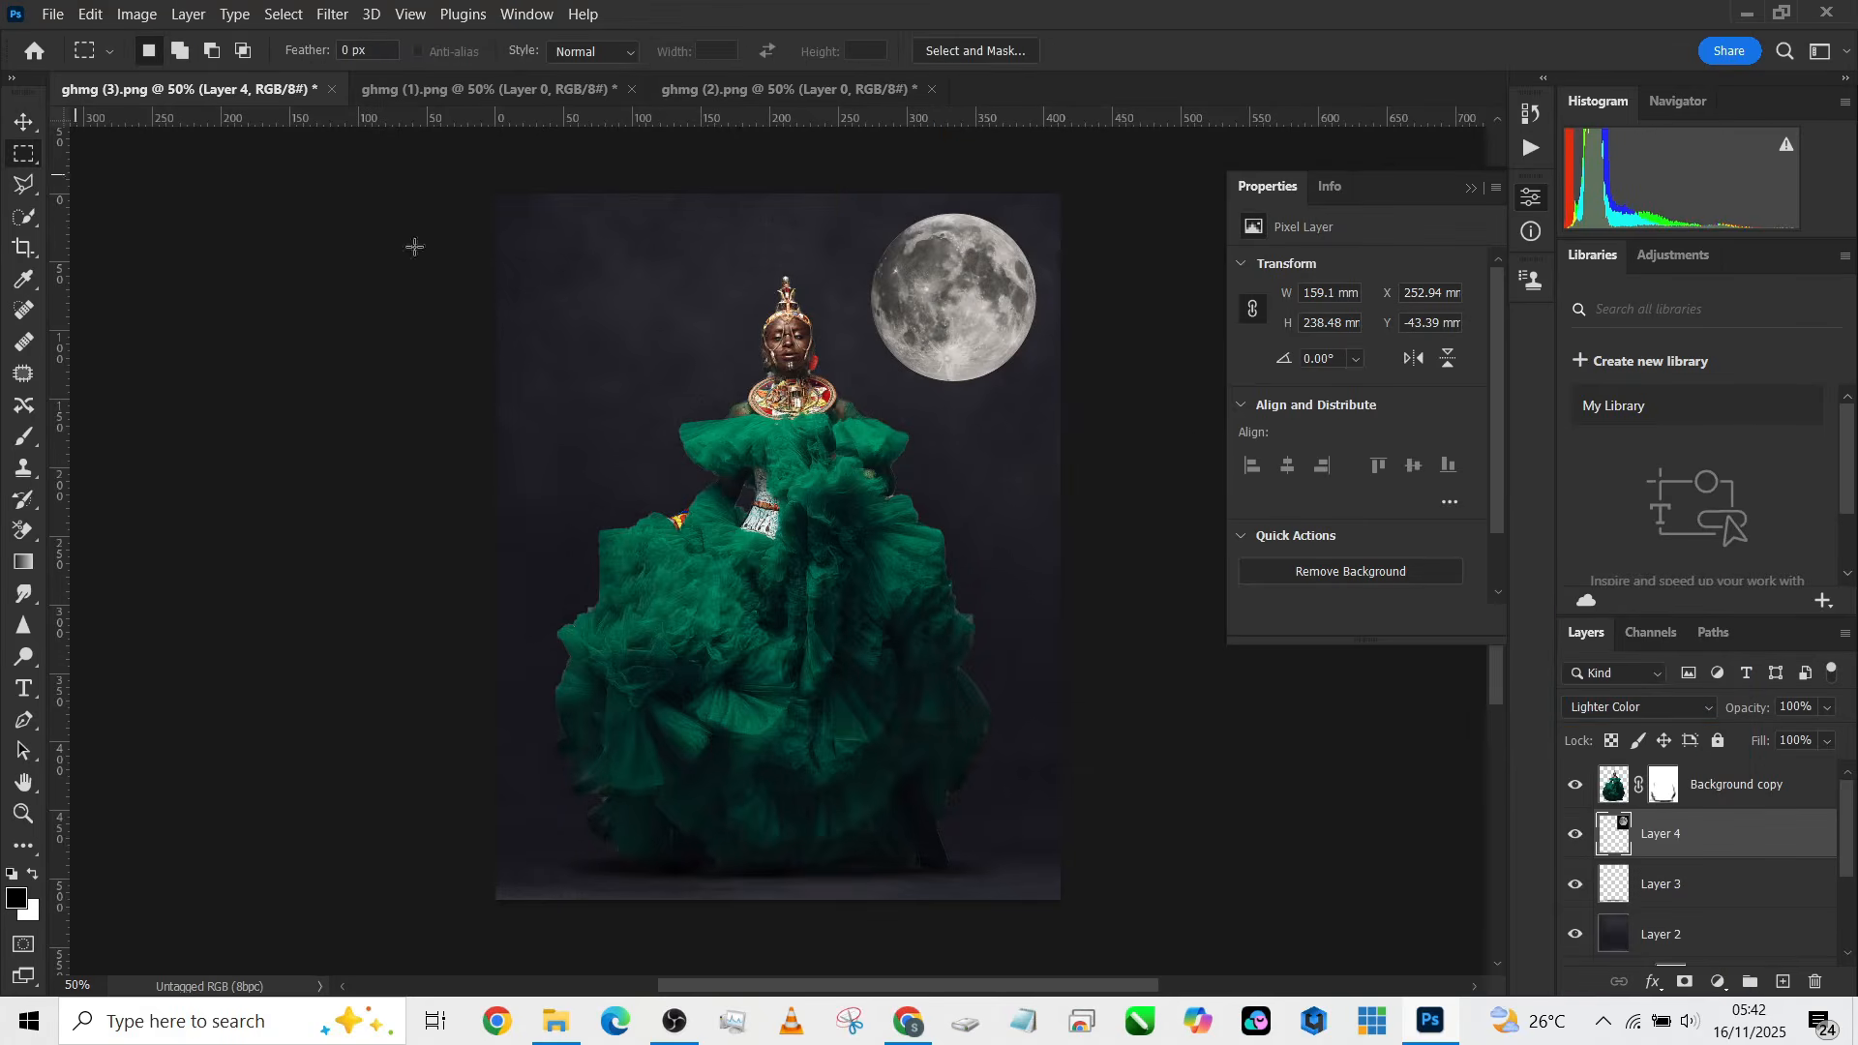
{"action": "left_click", "coordinate": [1824, 711]}
{"action": "left_click", "coordinate": [1791, 844]}
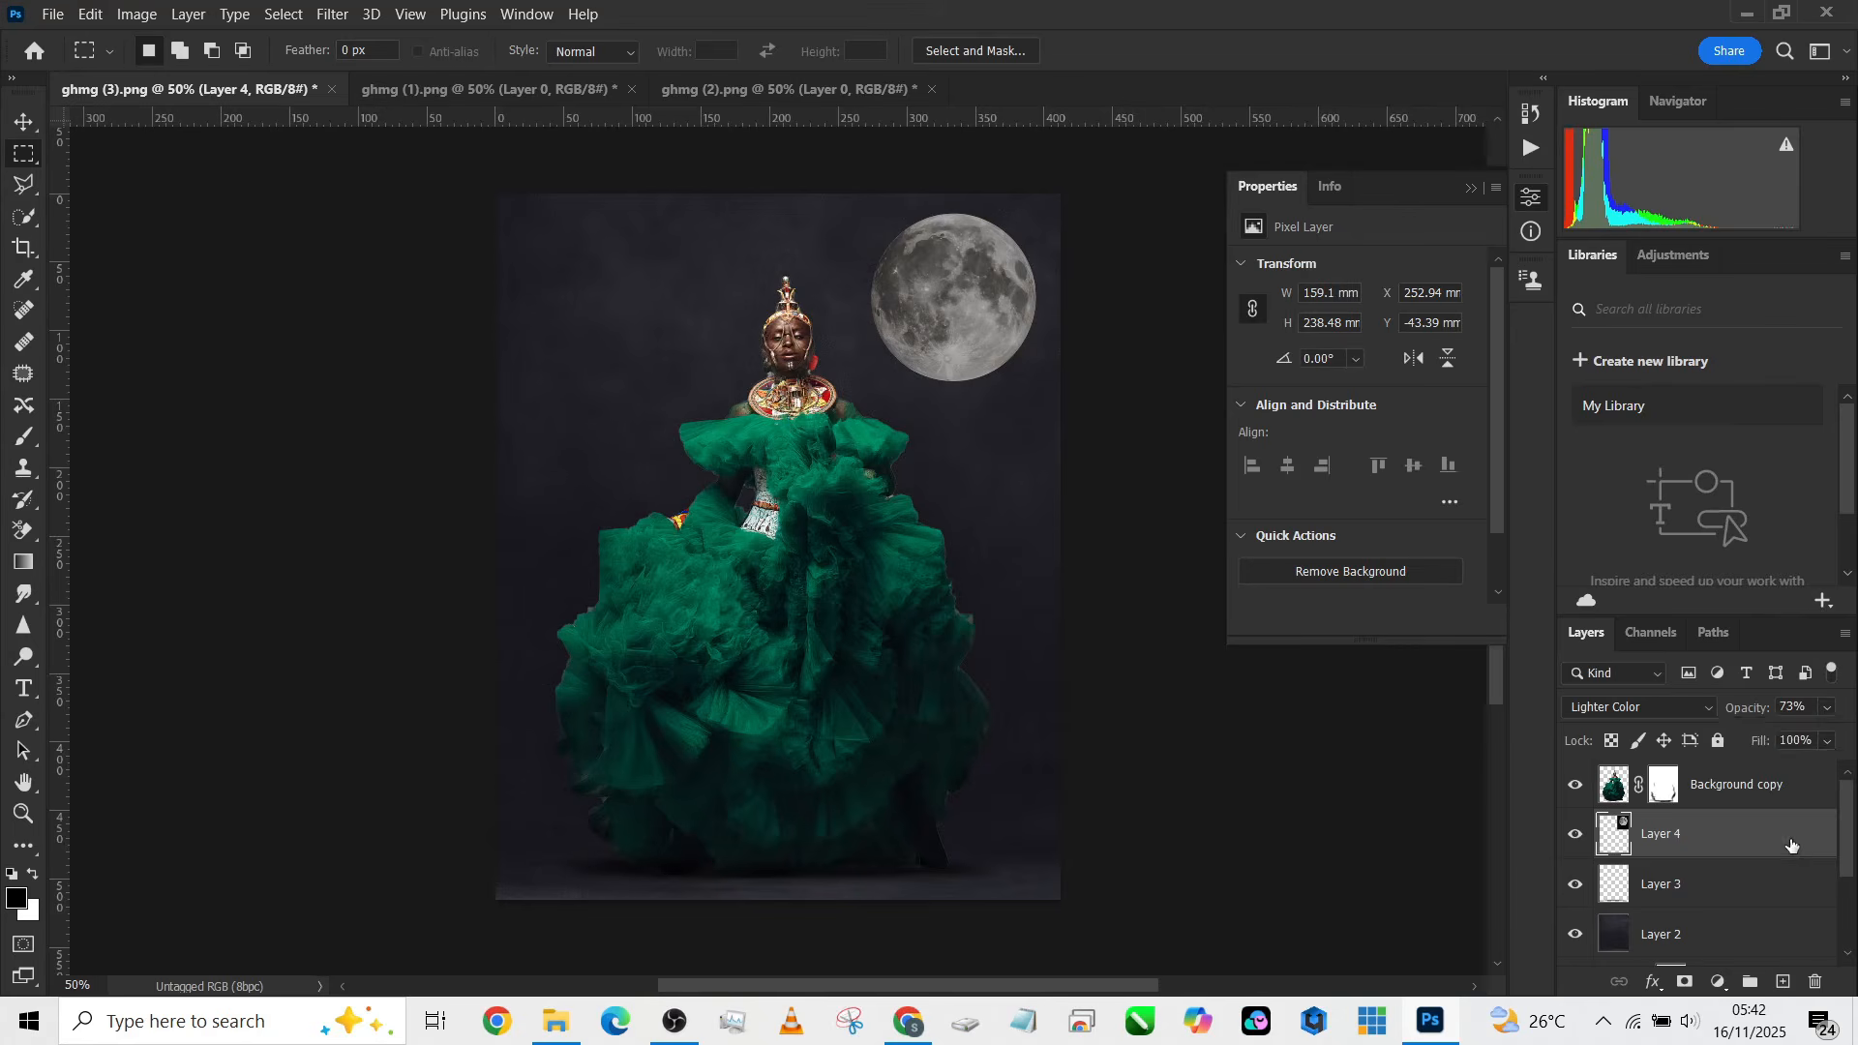
Step: In the moon layer's Blending Options, set the This Layer Blend If sliders to 0/178 and 197/255
{"action": "double_click", "coordinate": [1791, 844]}
{"action": "left_click_drag", "start_coordinate": [1148, 287], "coordinate": [1368, 296]}
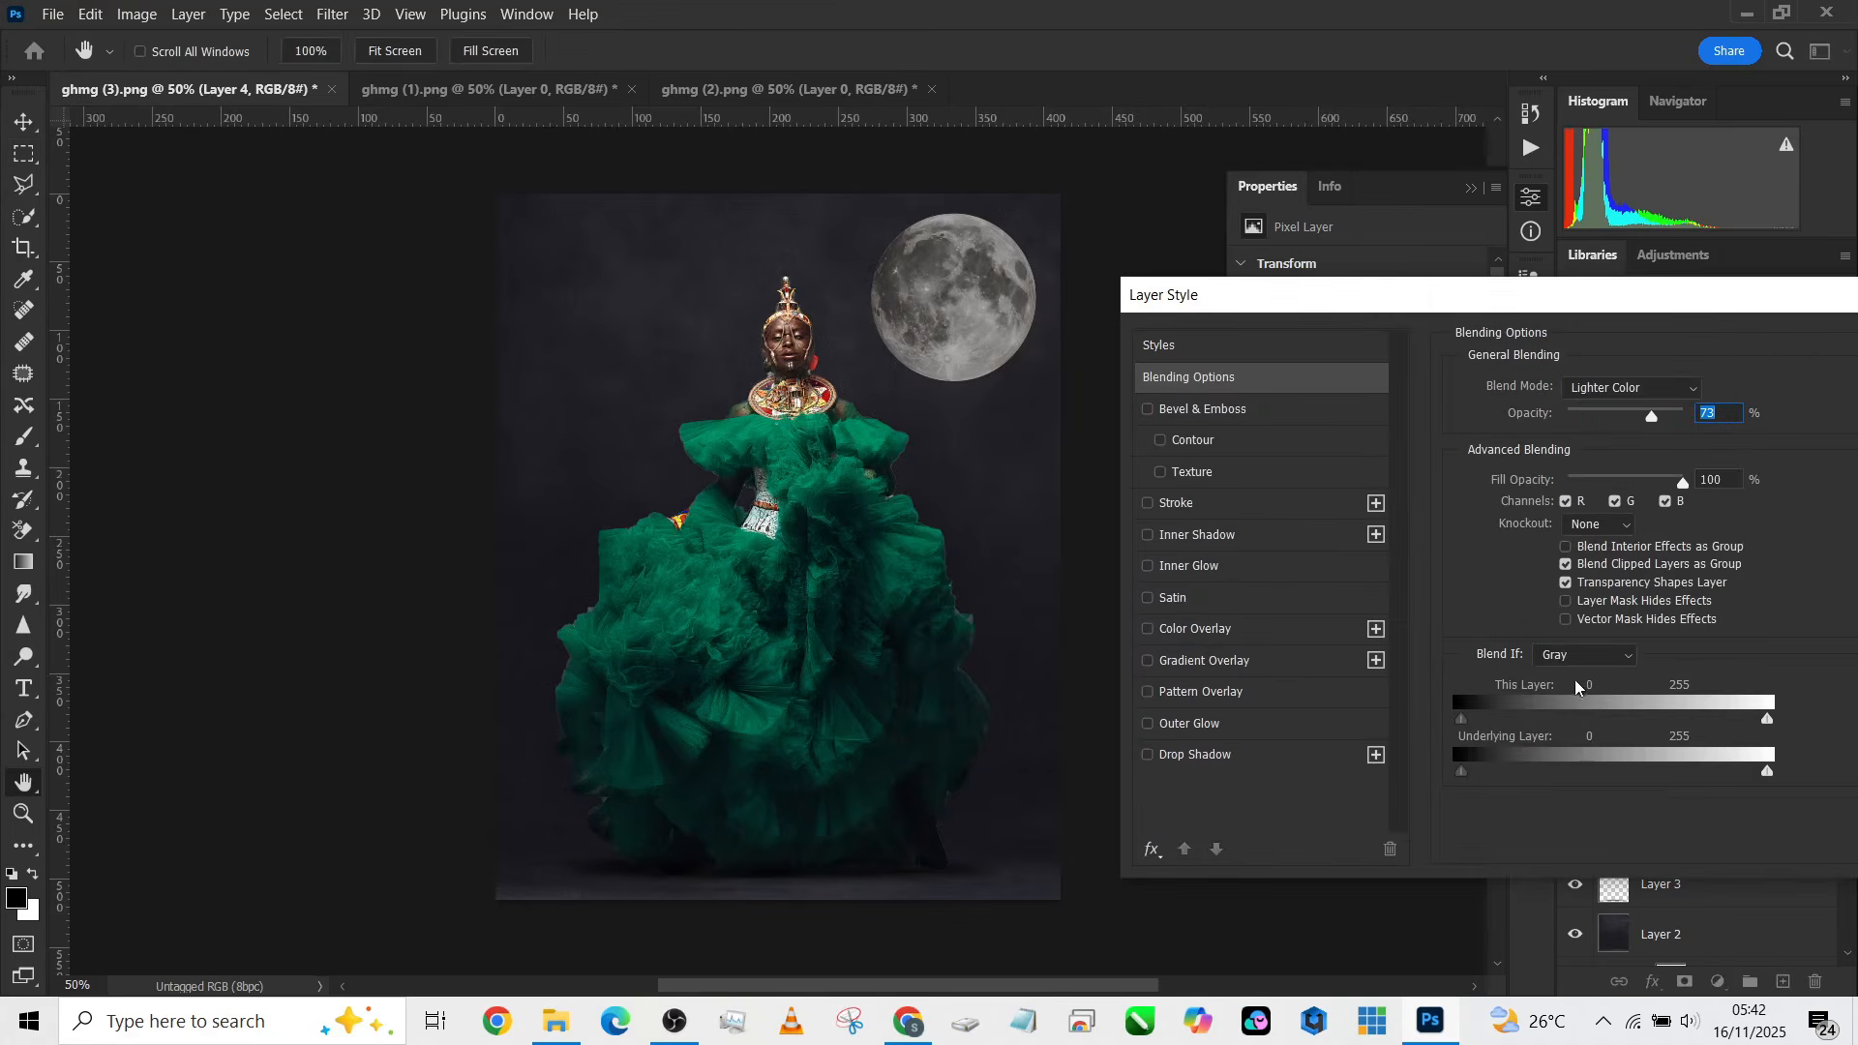
{"action": "left_click_drag", "start_coordinate": [1464, 773], "coordinate": [1577, 783]}
{"action": "mouse_move", "coordinate": [1762, 773]}
{"action": "left_mouse_down"}
{"action": "mouse_move", "coordinate": [1636, 777]}
{"action": "mouse_move", "coordinate": [1769, 776]}
{"action": "left_mouse_up"}
{"action": "left_click_drag", "start_coordinate": [1582, 782], "coordinate": [1436, 786]}
{"action": "left_click_drag", "start_coordinate": [1473, 726], "coordinate": [1645, 728]}
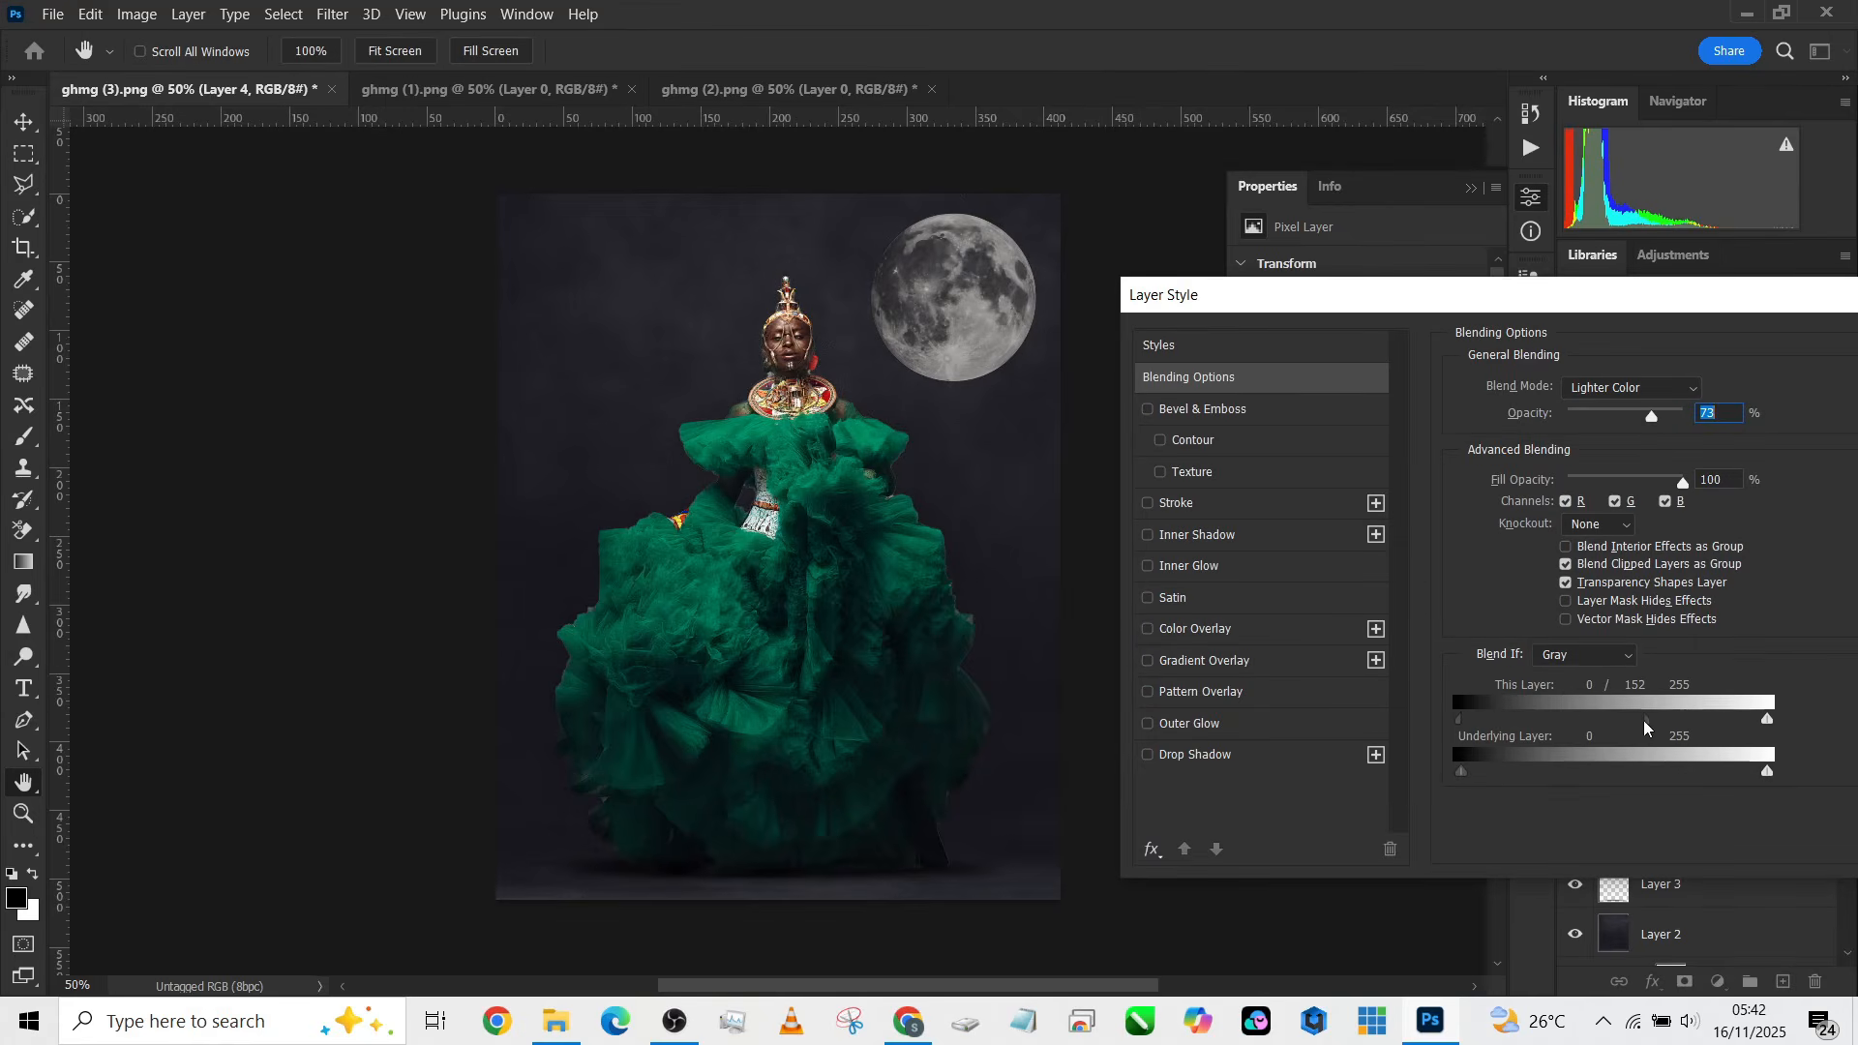
{"action": "left_click_drag", "start_coordinate": [1764, 726], "coordinate": [1676, 734]}
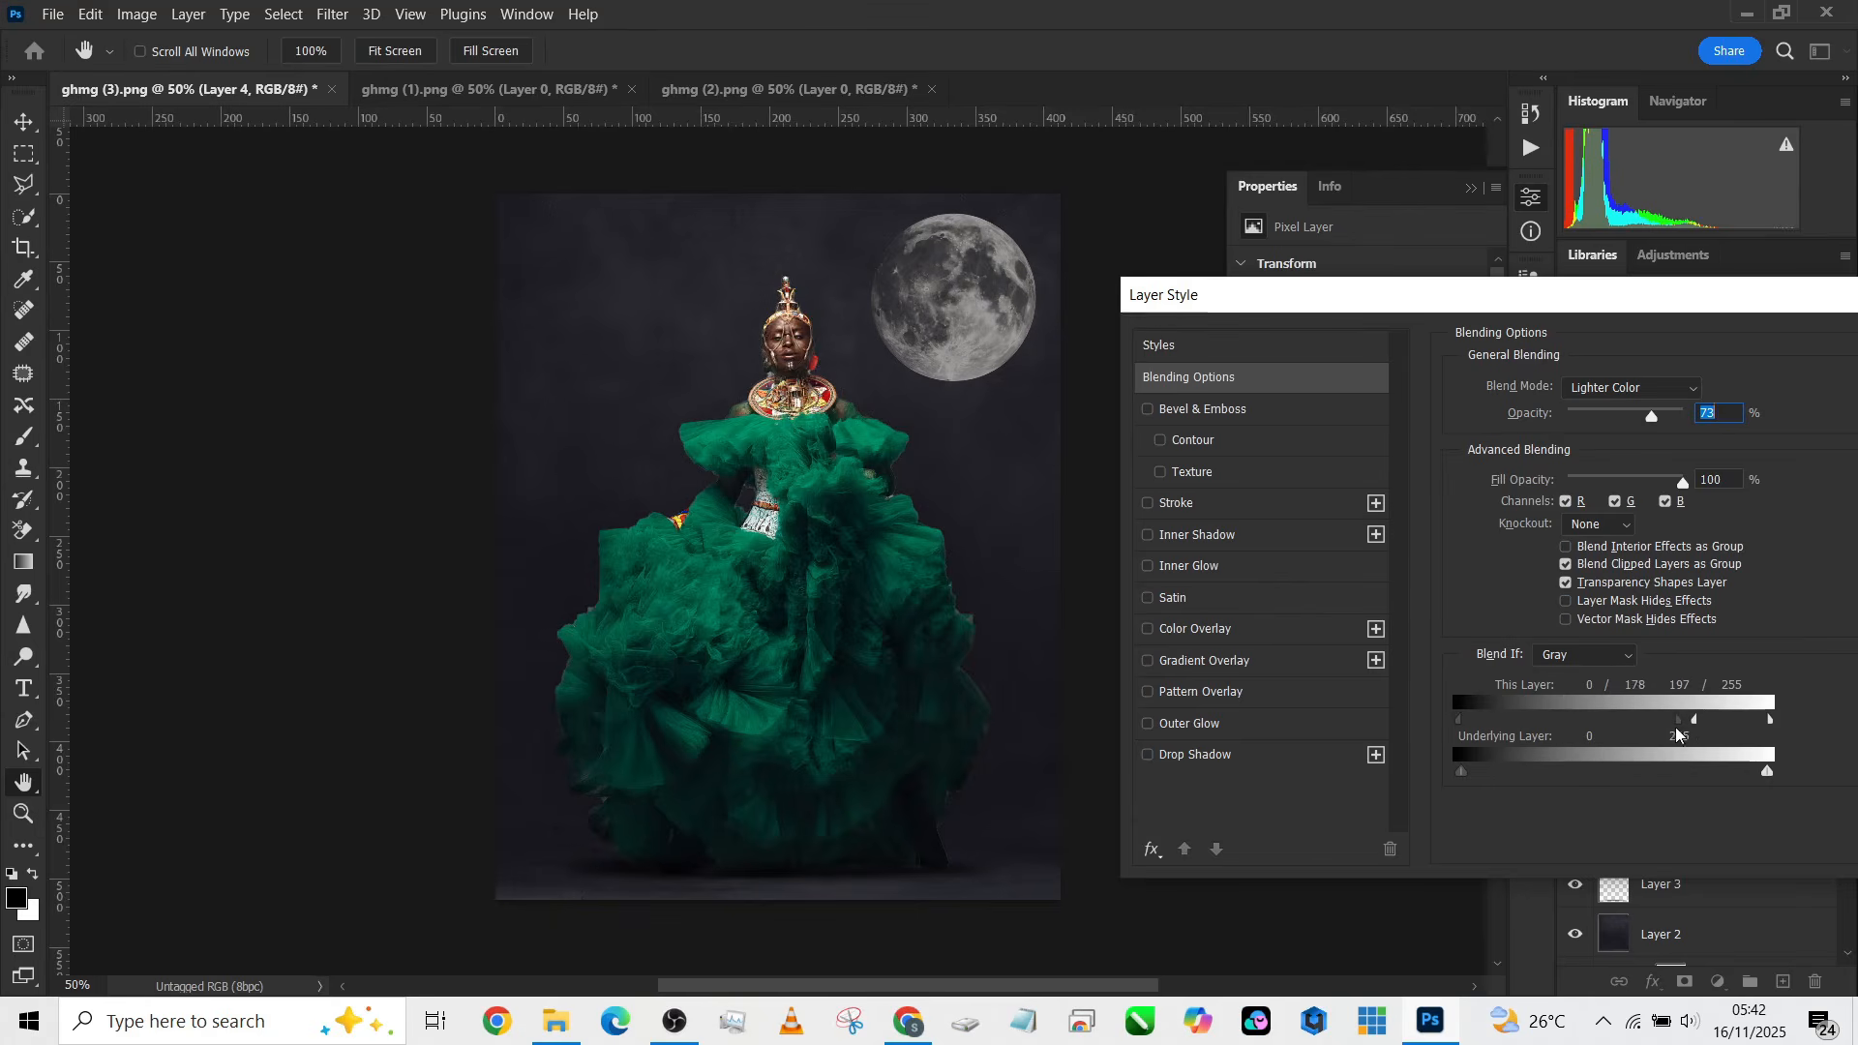
{"action": "left_click_drag", "start_coordinate": [1580, 307], "coordinate": [1276, 330]}
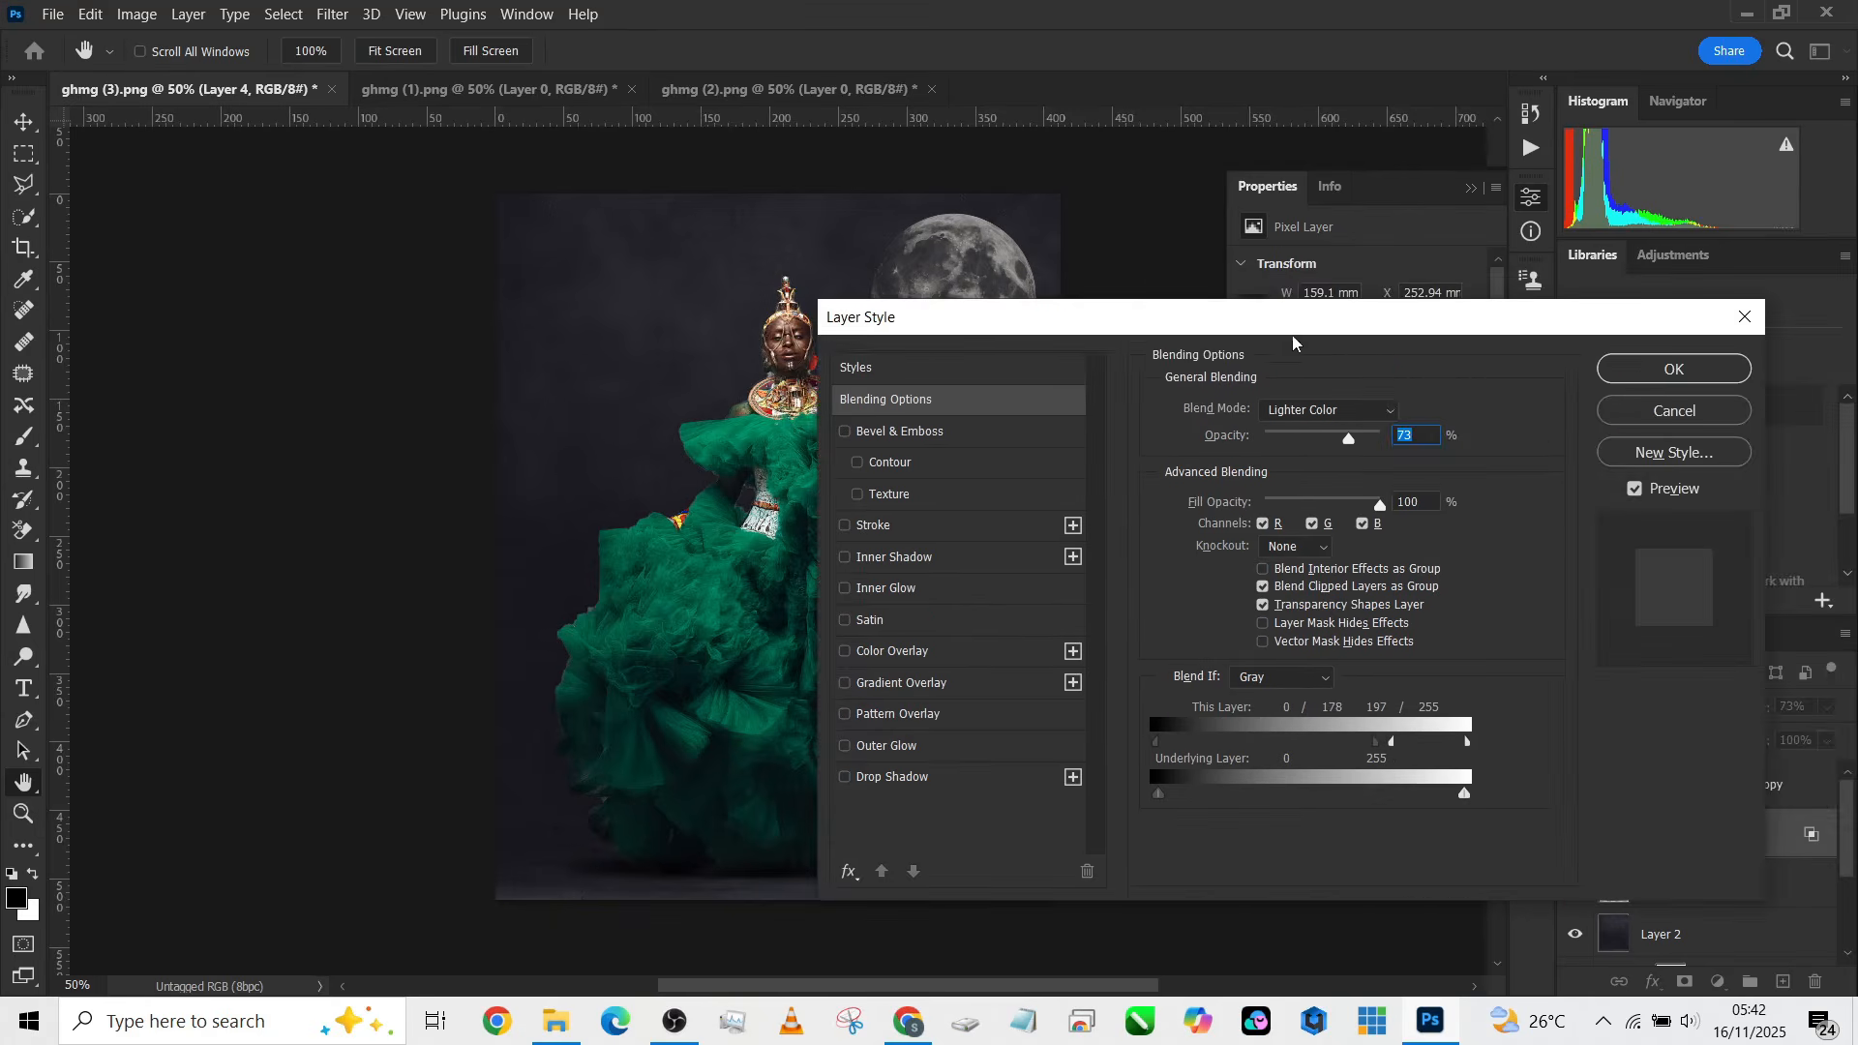
{"action": "left_click", "coordinate": [1668, 372]}
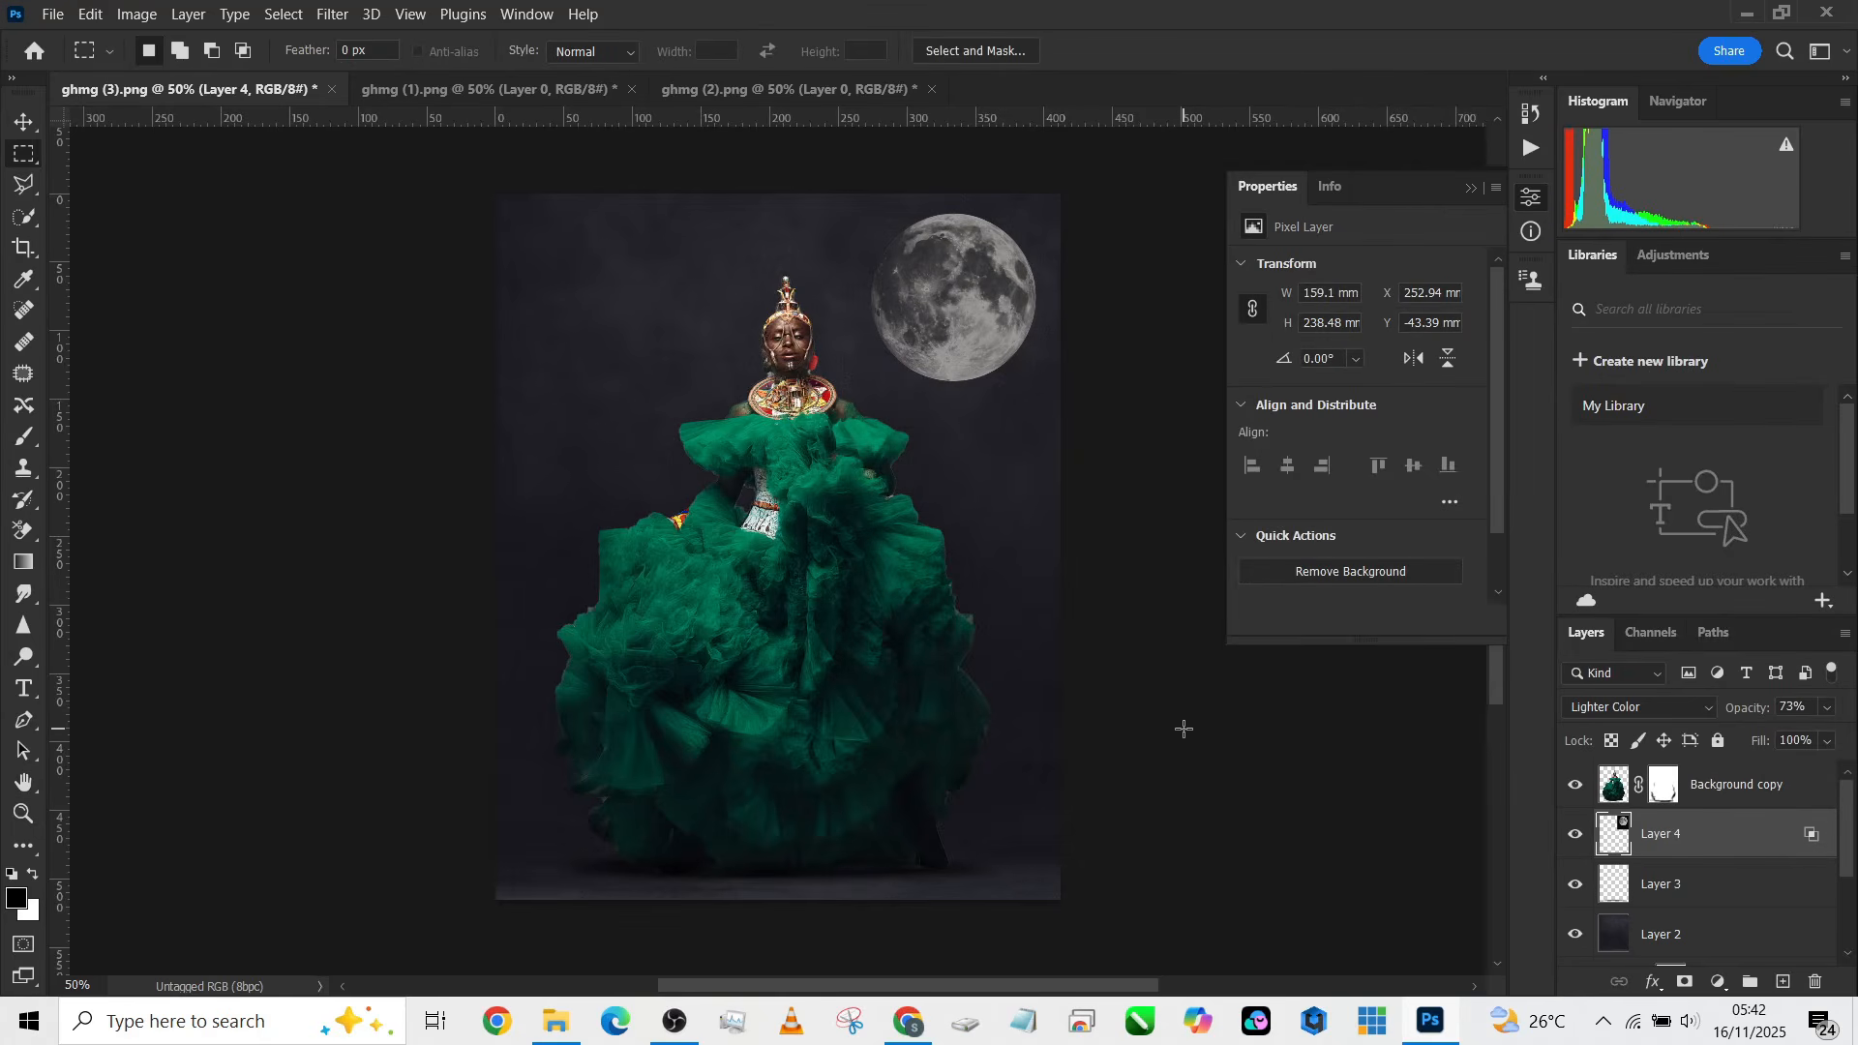
Step: Add a Color Lookup adjustment layer above the Background copy layer
{"action": "left_click", "coordinate": [1800, 802]}
{"action": "left_click", "coordinate": [1719, 979]}
{"action": "left_click", "coordinate": [1751, 847]}
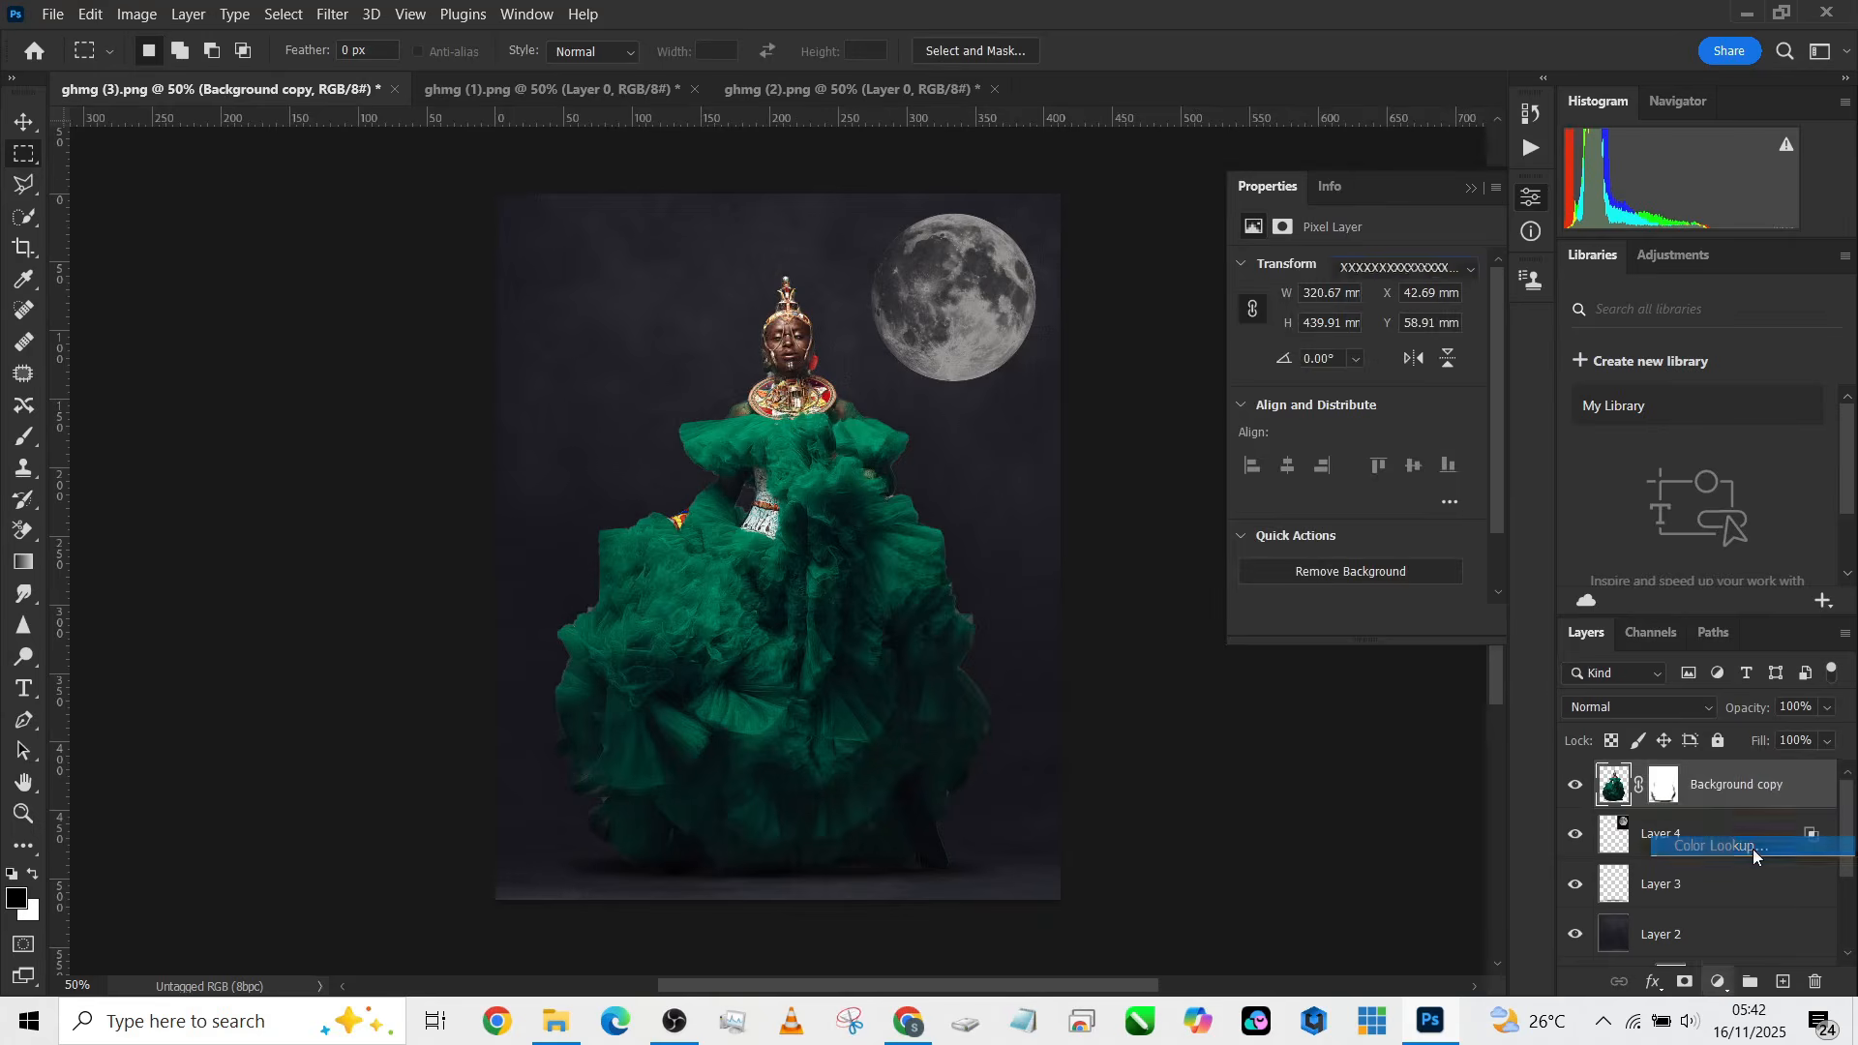
Step: Browse the 3DLUT File presets and settle on filmstock_50.3dl
{"action": "left_click", "coordinate": [1408, 274]}
{"action": "left_click", "coordinate": [1413, 364]}
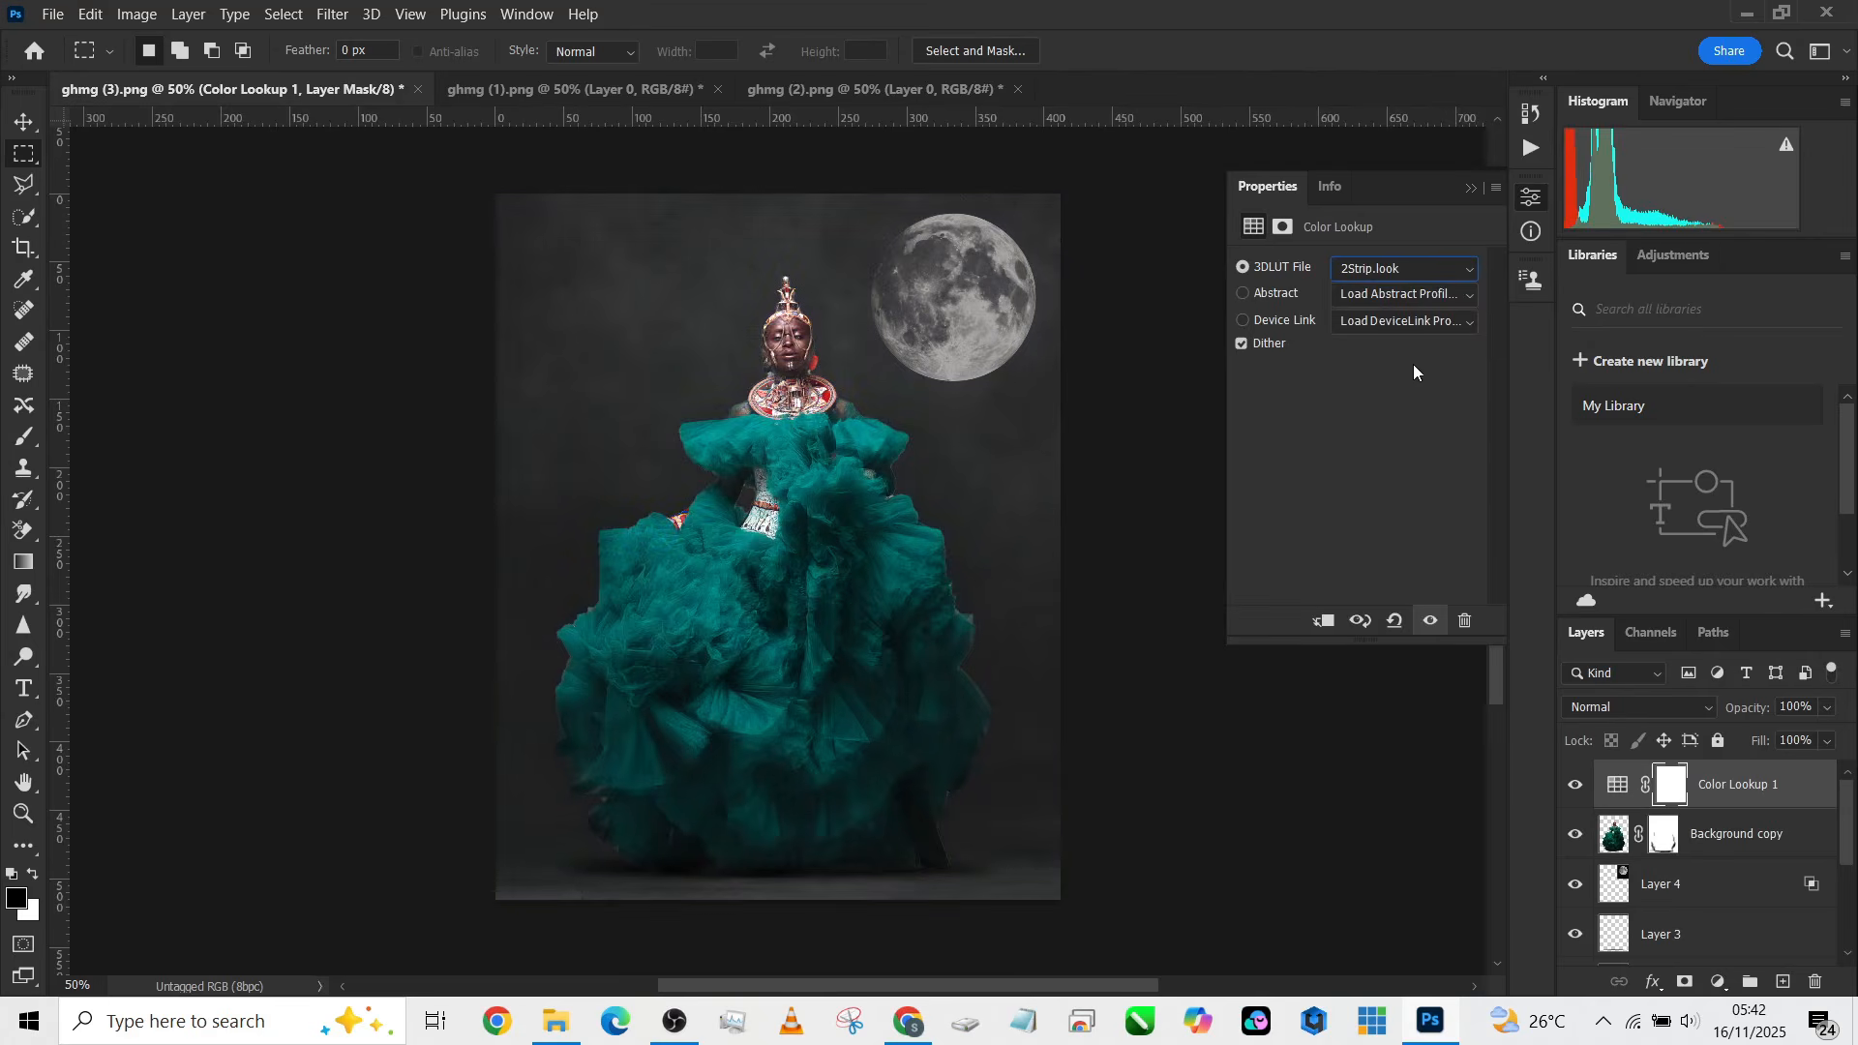
{"action": "key", "text": "Down"}
{"action": "key", "text": "Down"}
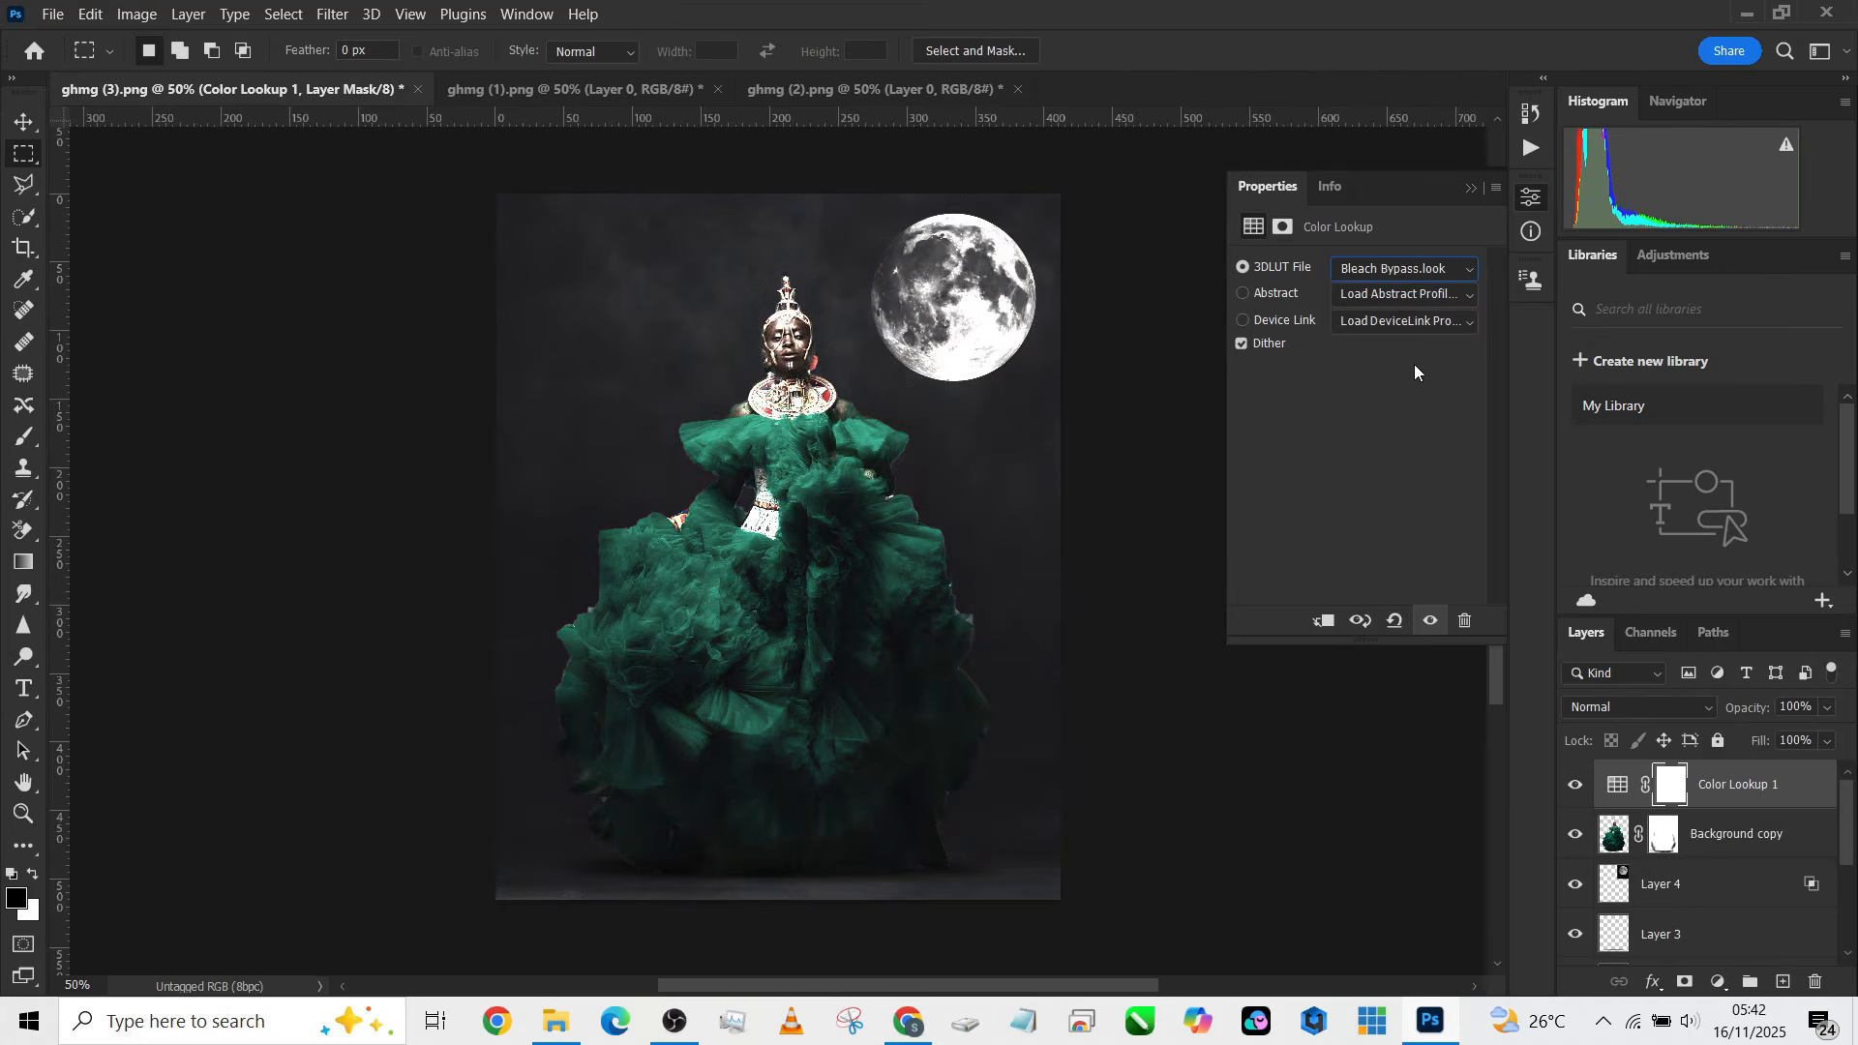
{"action": "key", "text": "Down"}
{"action": "key", "text": "Down"}
{"action": "key", "text": "Up"}
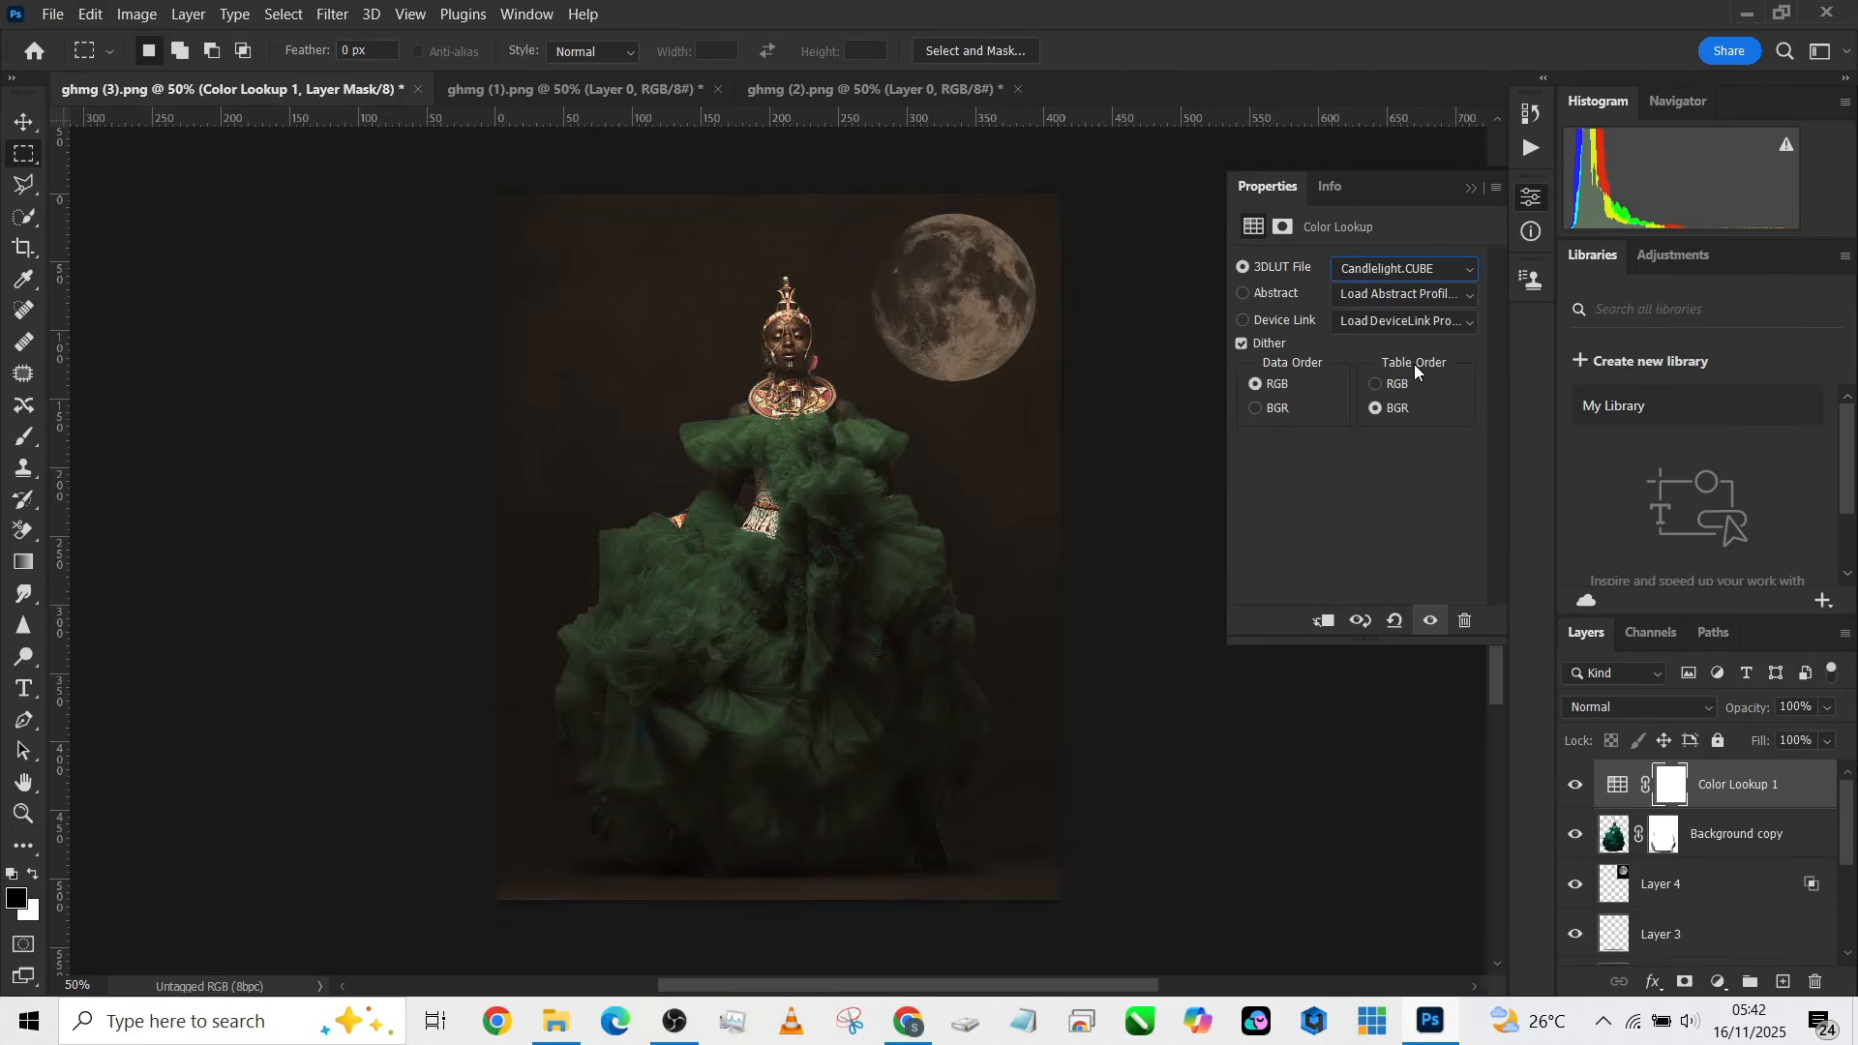
{"action": "key", "text": "Down"}
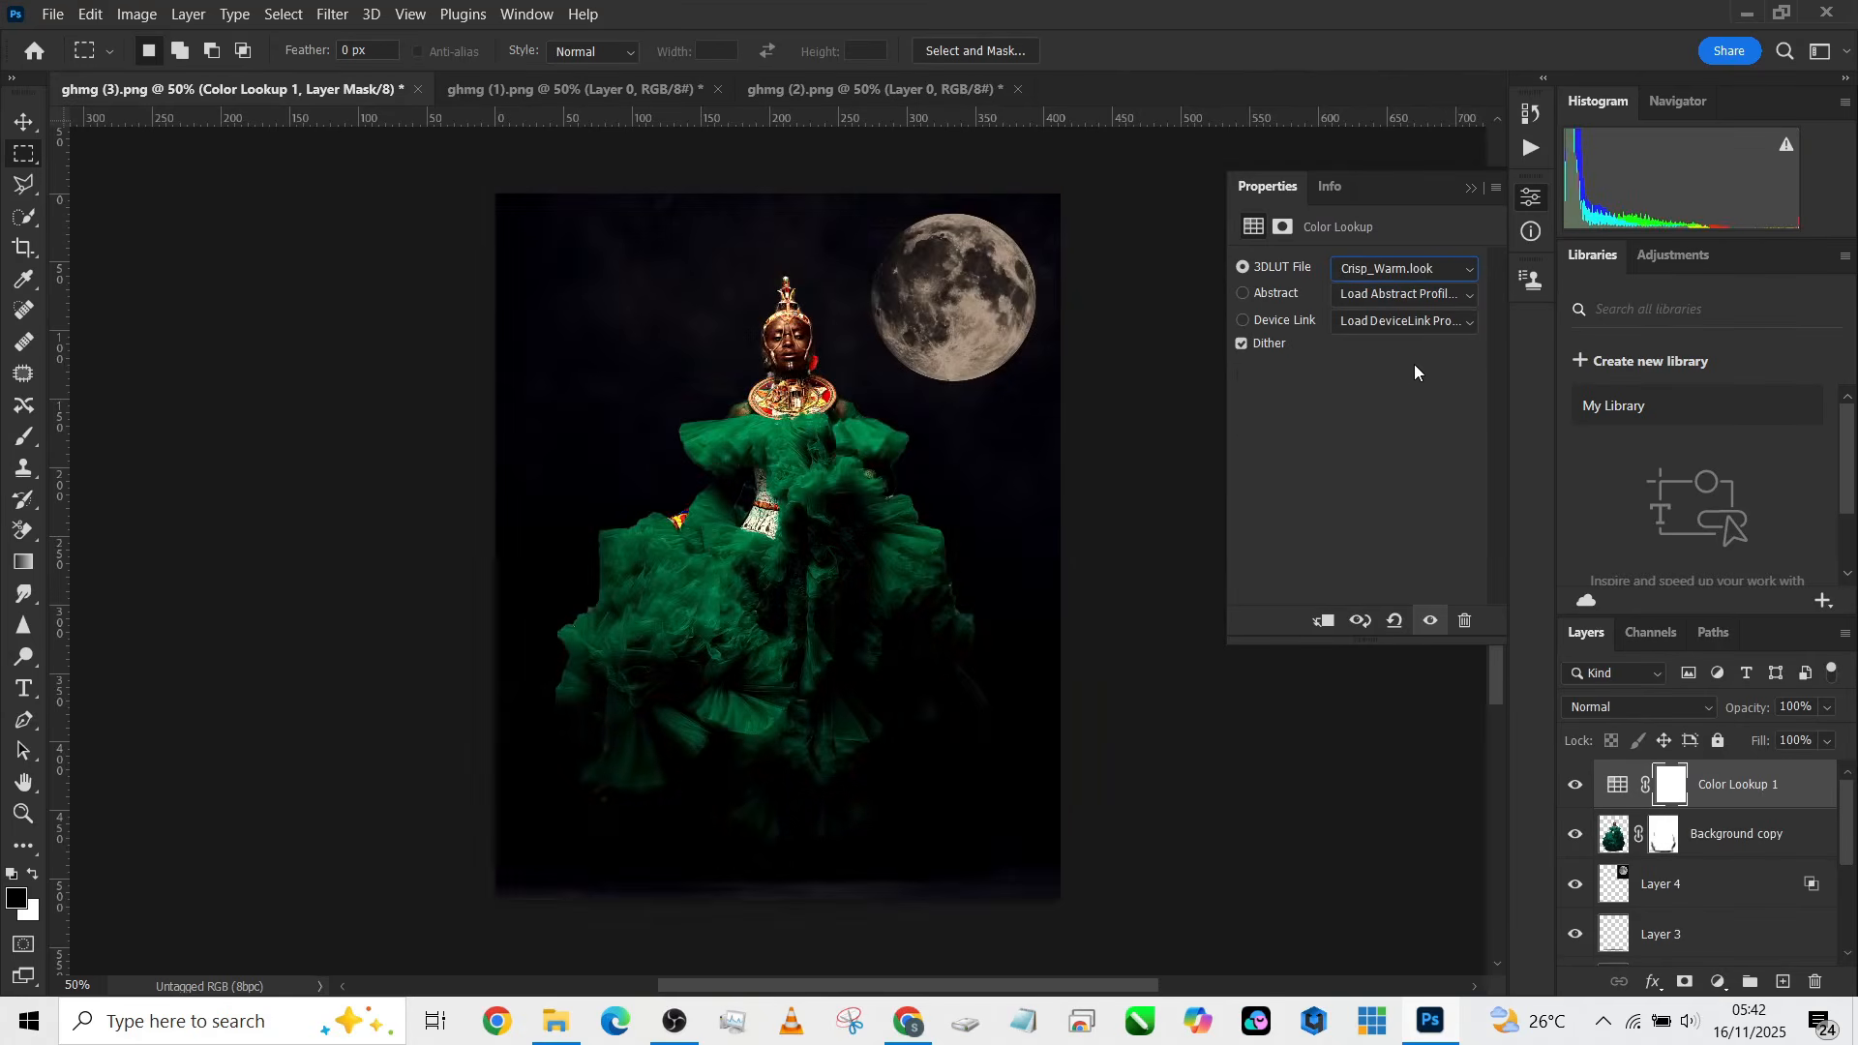
{"action": "key", "text": "Down"}
{"action": "key", "text": "Down"}
{"action": "key", "text": "Down"}
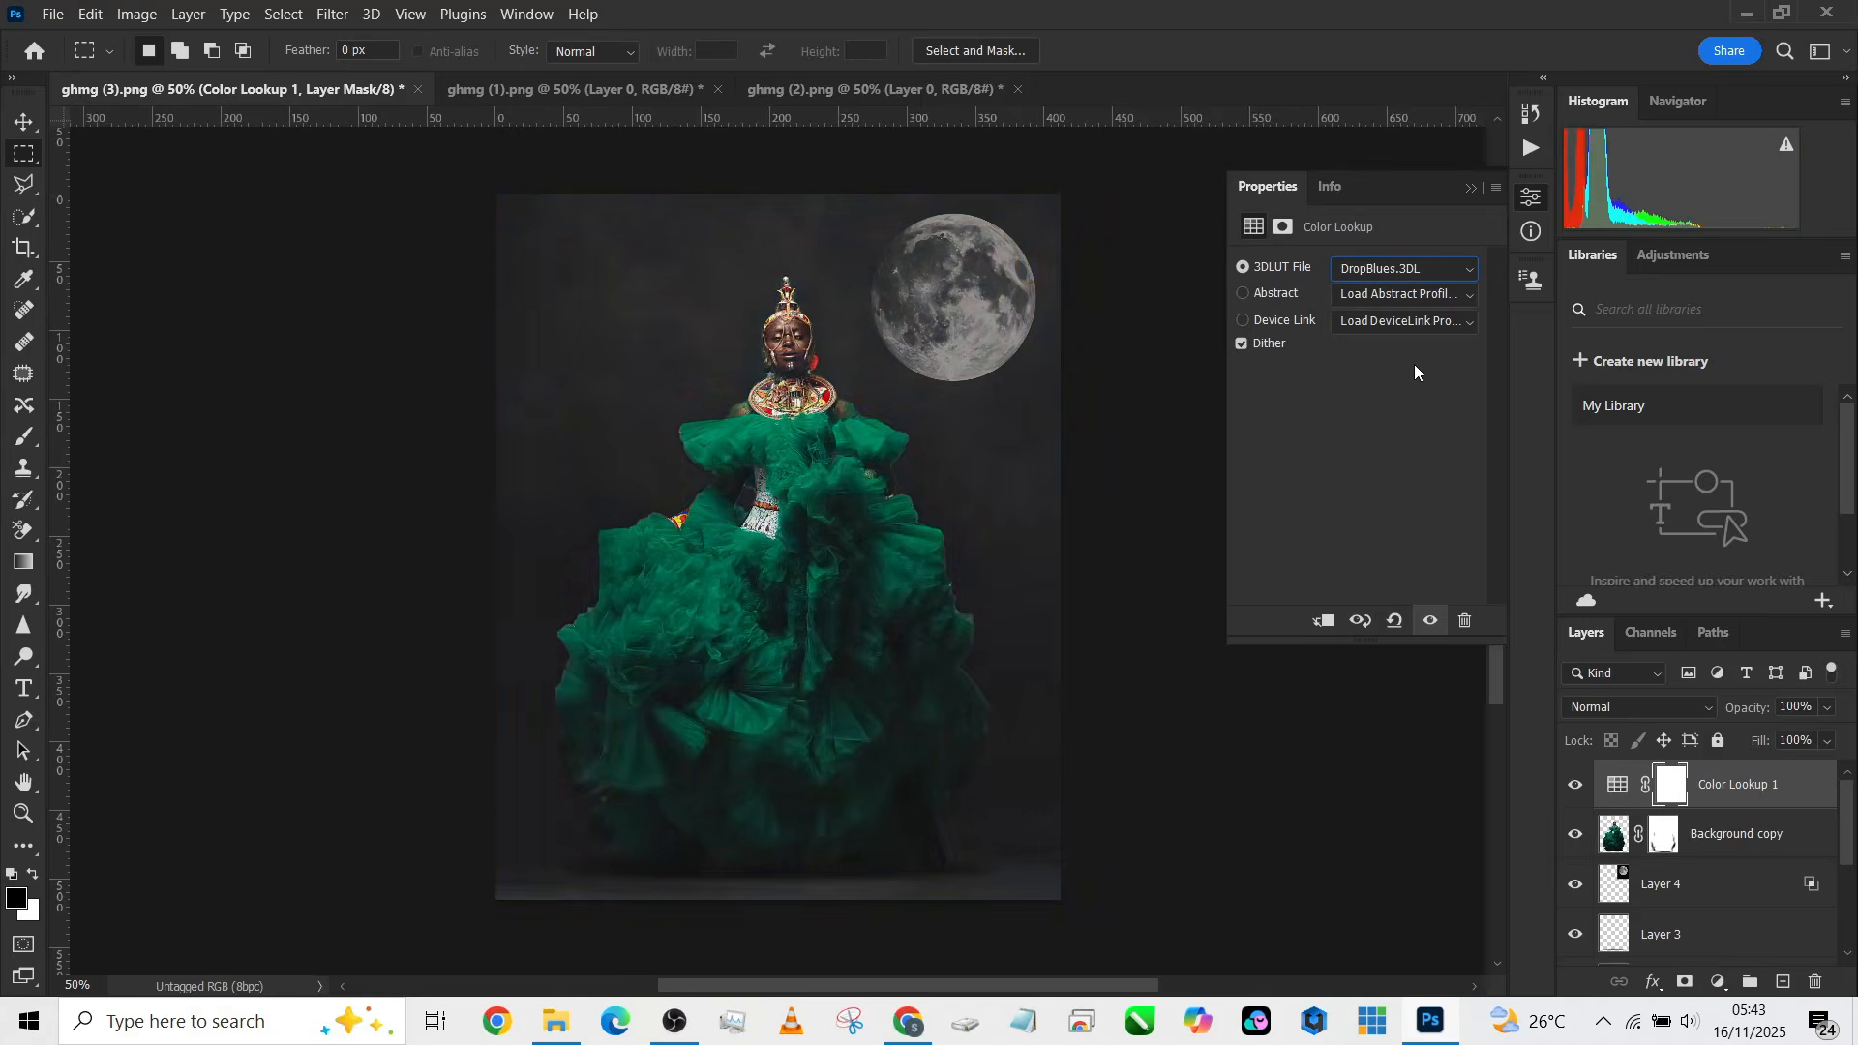
{"action": "key", "text": "Down"}
{"action": "key", "text": "Up"}
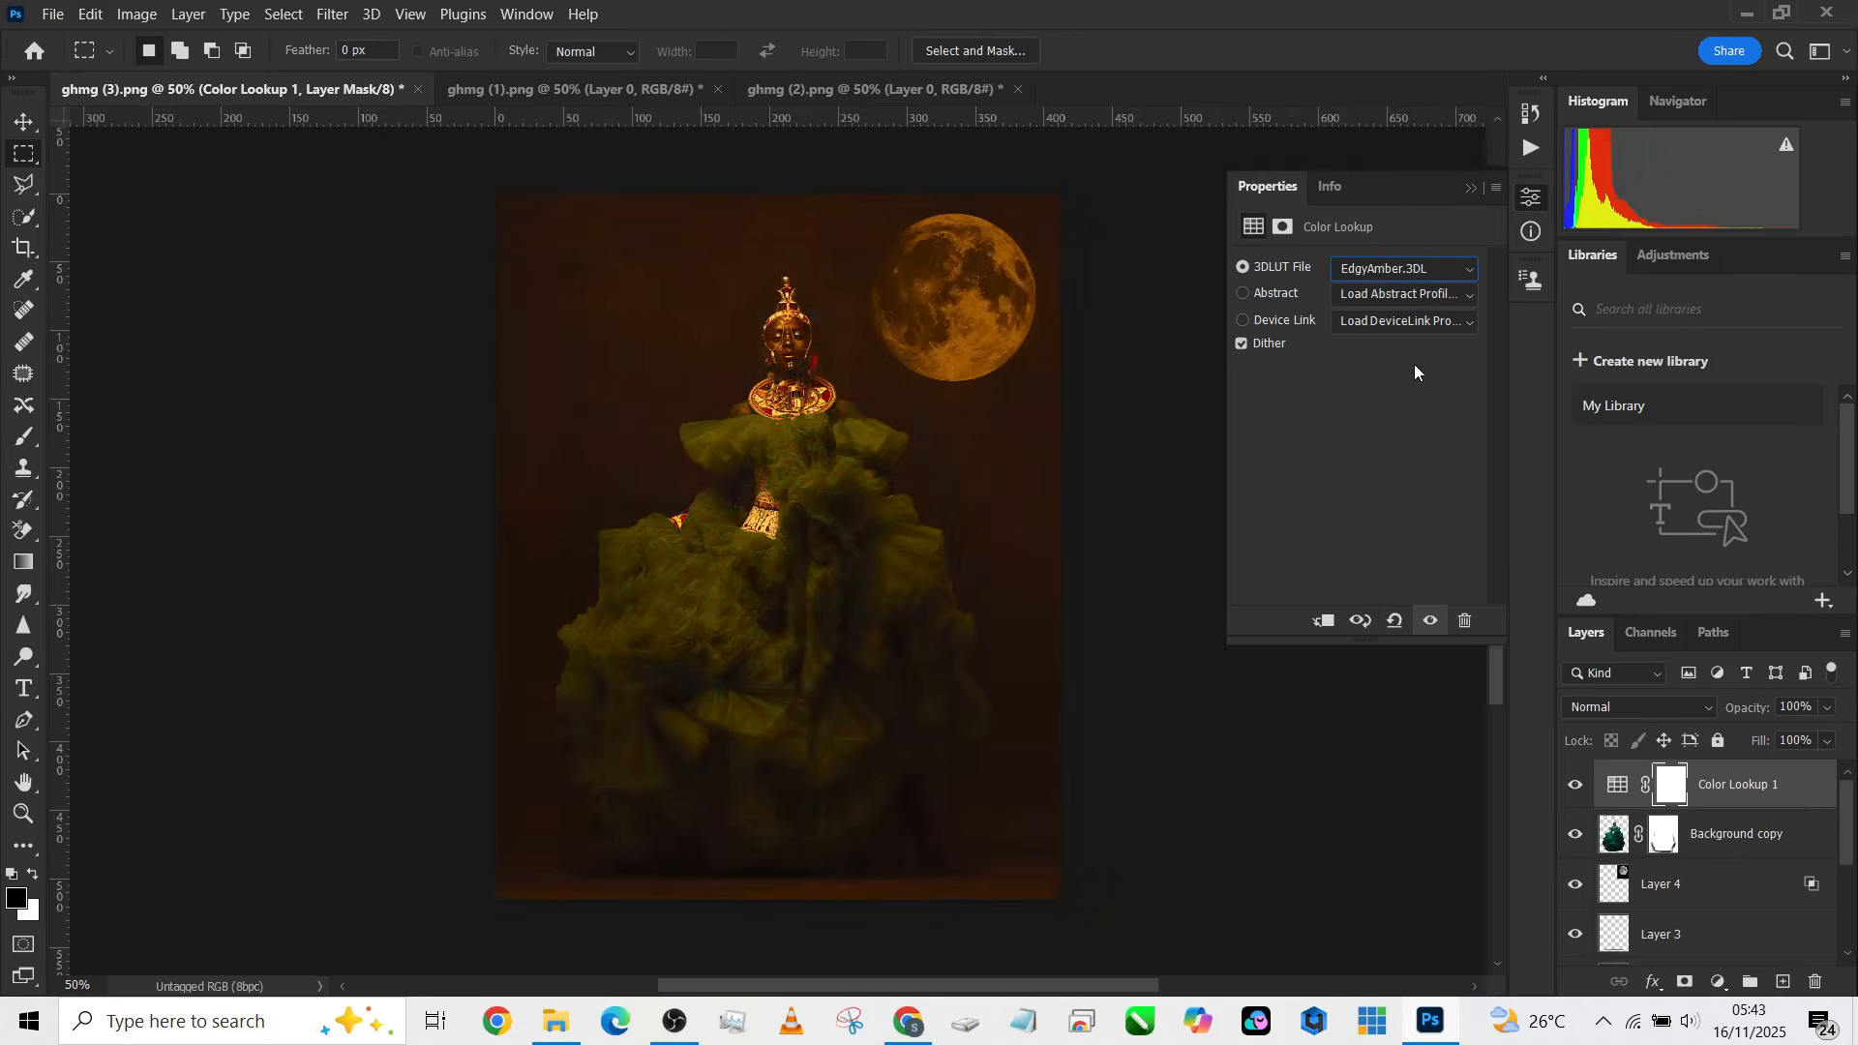
{"action": "key", "text": "Down"}
{"action": "key", "text": "Down"}
{"action": "key", "text": "Down"}
{"action": "key", "text": "Up"}
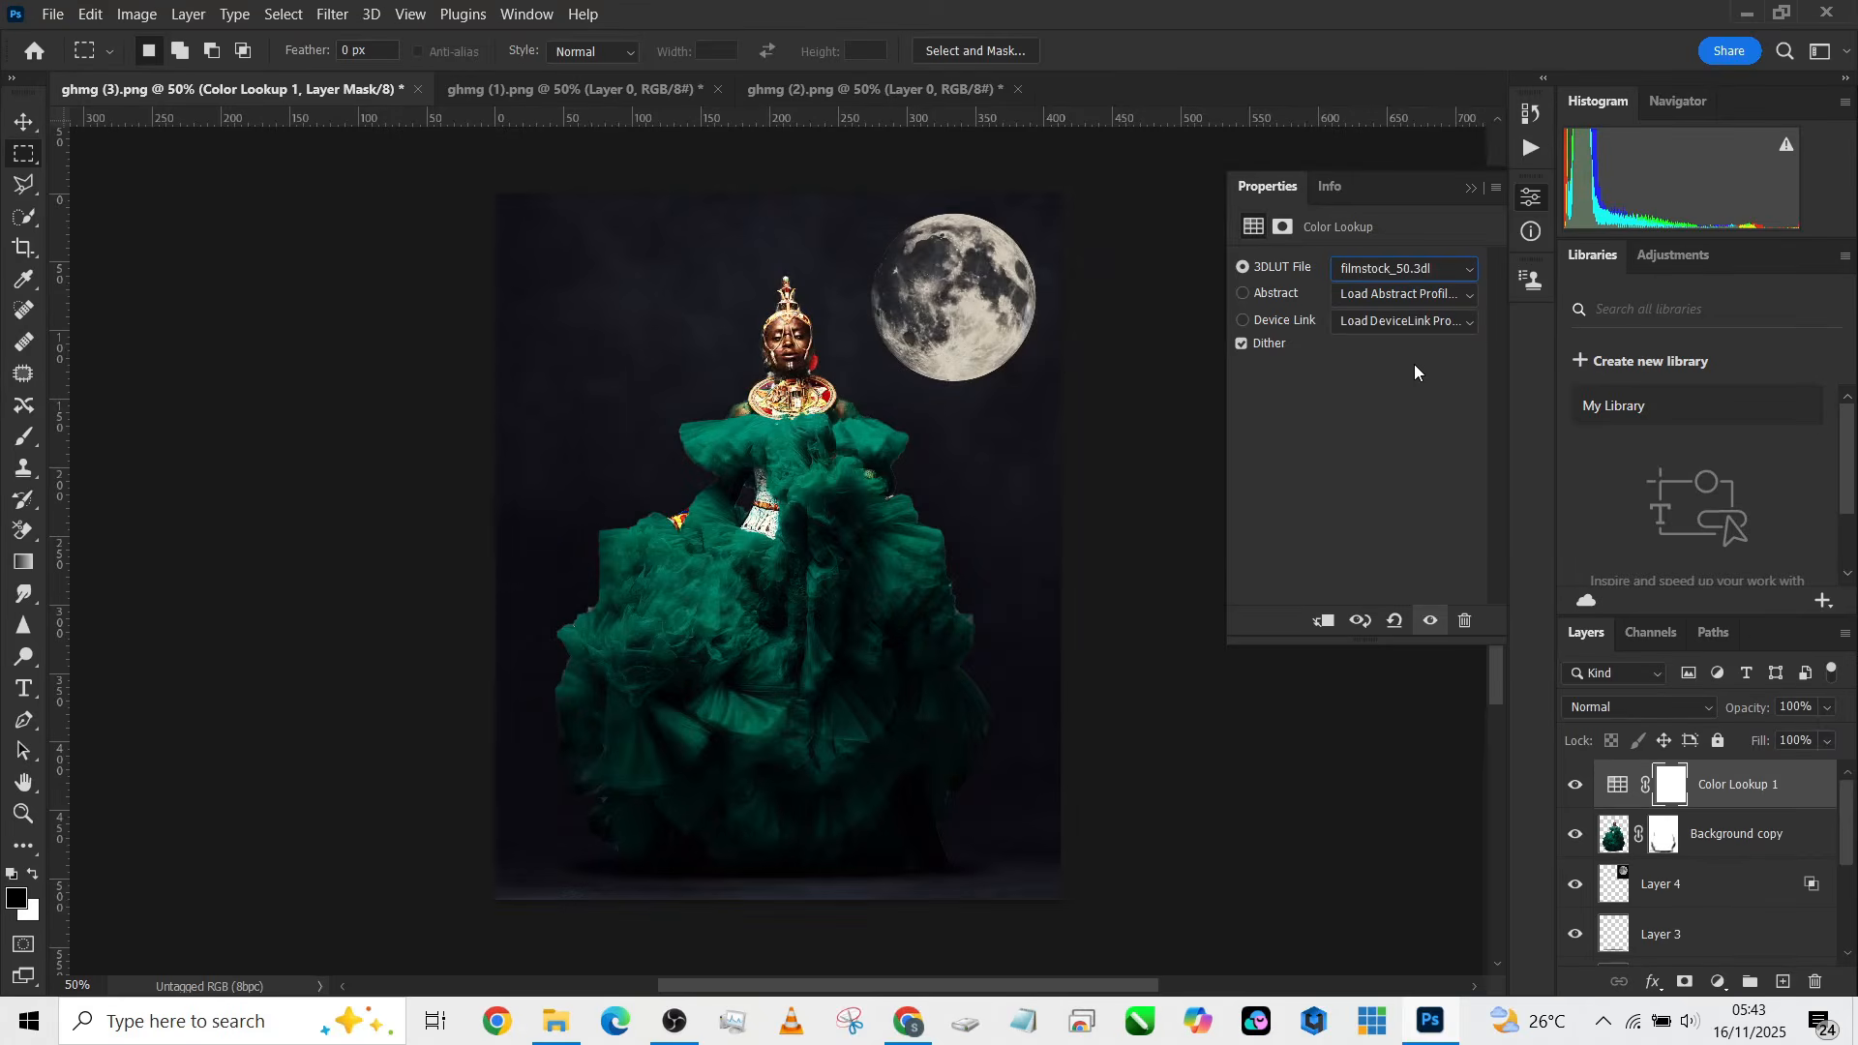
Step: Reduce the Color Lookup layer's fill to 29% and toggle its visibility to compare
{"action": "left_click", "coordinate": [1826, 743]}
{"action": "left_click_drag", "start_coordinate": [1785, 766], "coordinate": [1761, 768]}
{"action": "left_click", "coordinate": [1574, 794]}
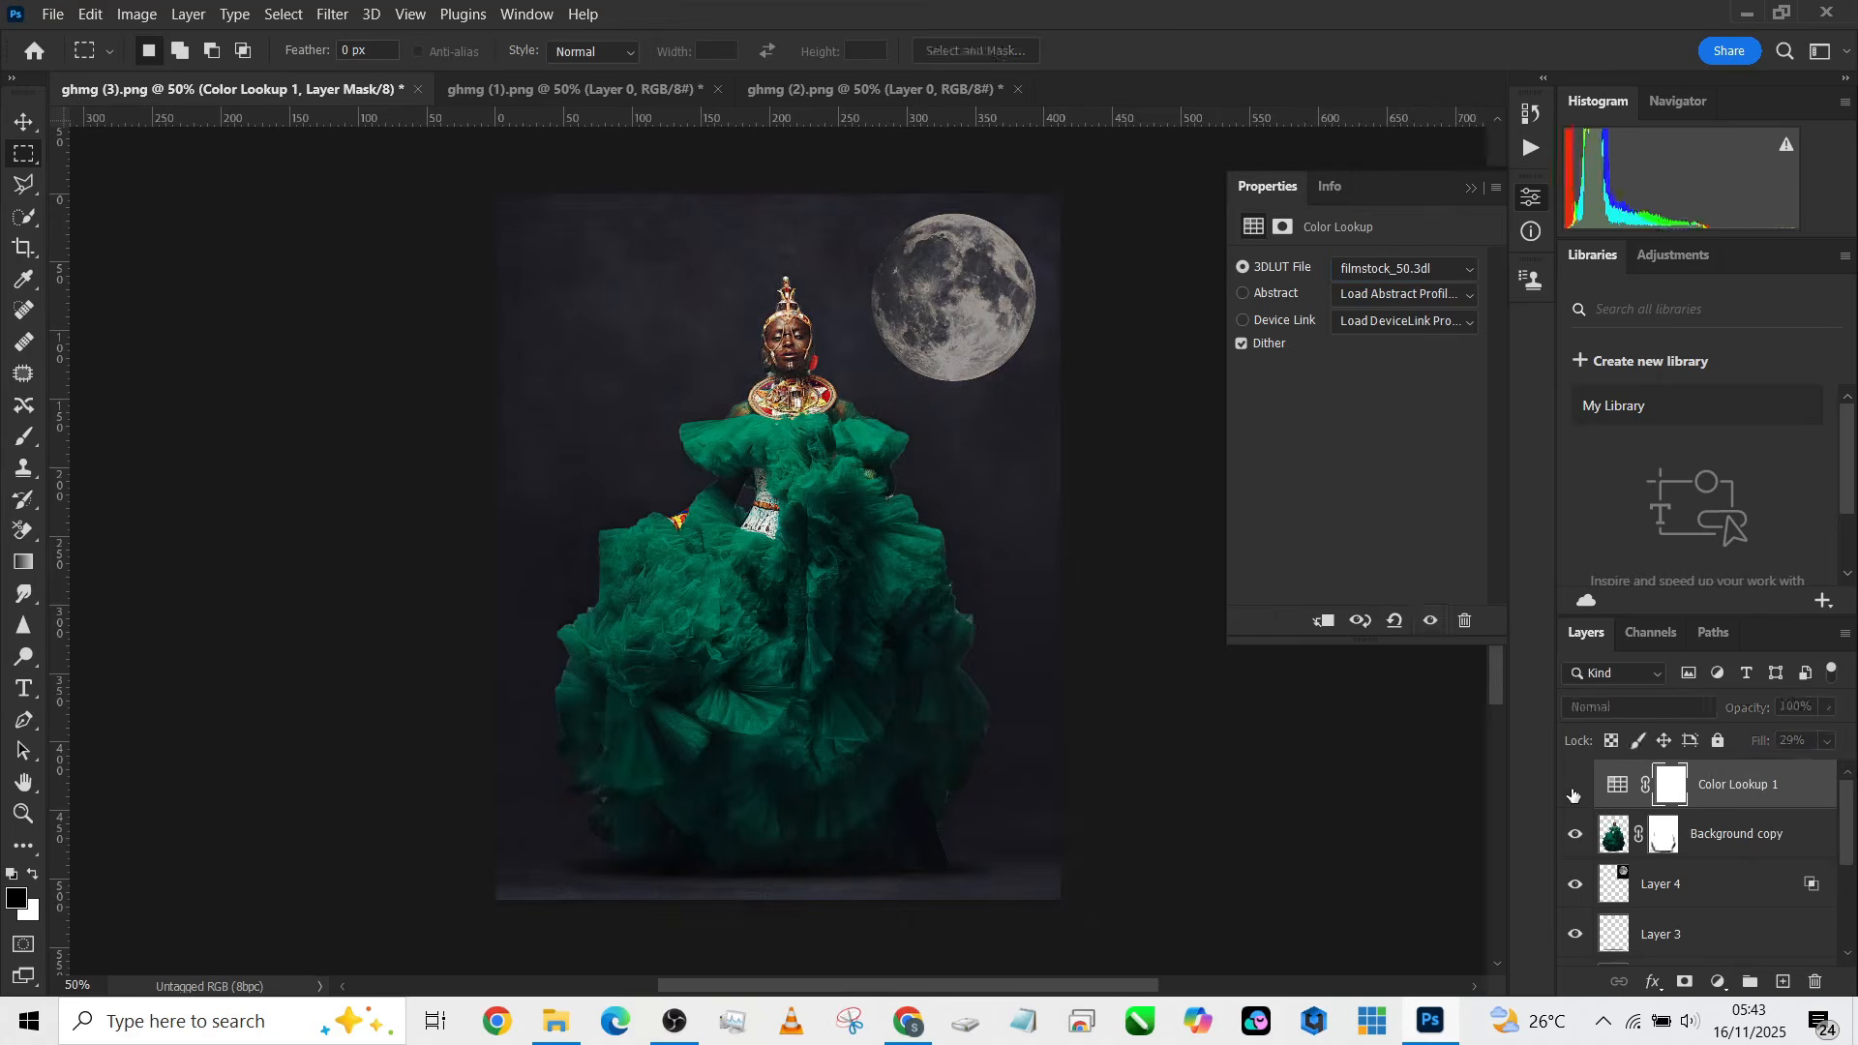
{"action": "left_click", "coordinate": [1573, 794]}
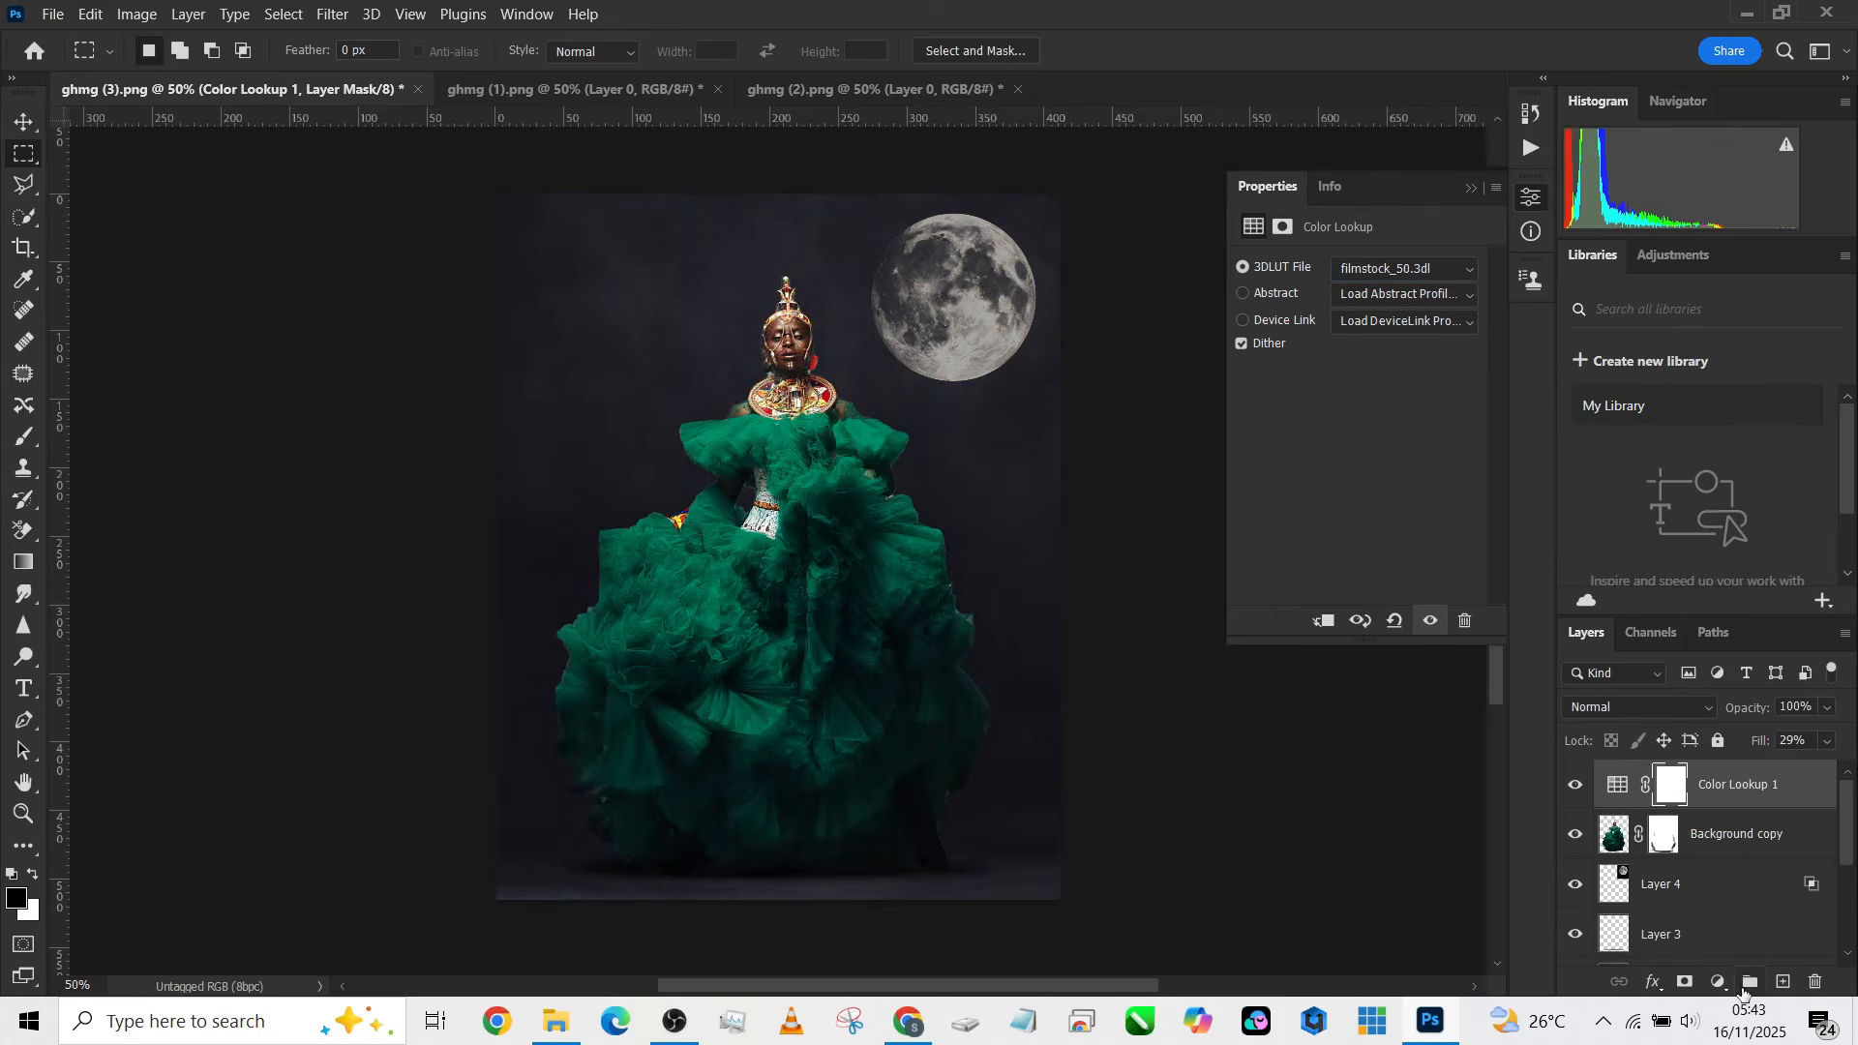
Step: Add a Gradient Map adjustment layer and set its blend mode to Soft Light
{"action": "left_click", "coordinate": [1720, 983]}
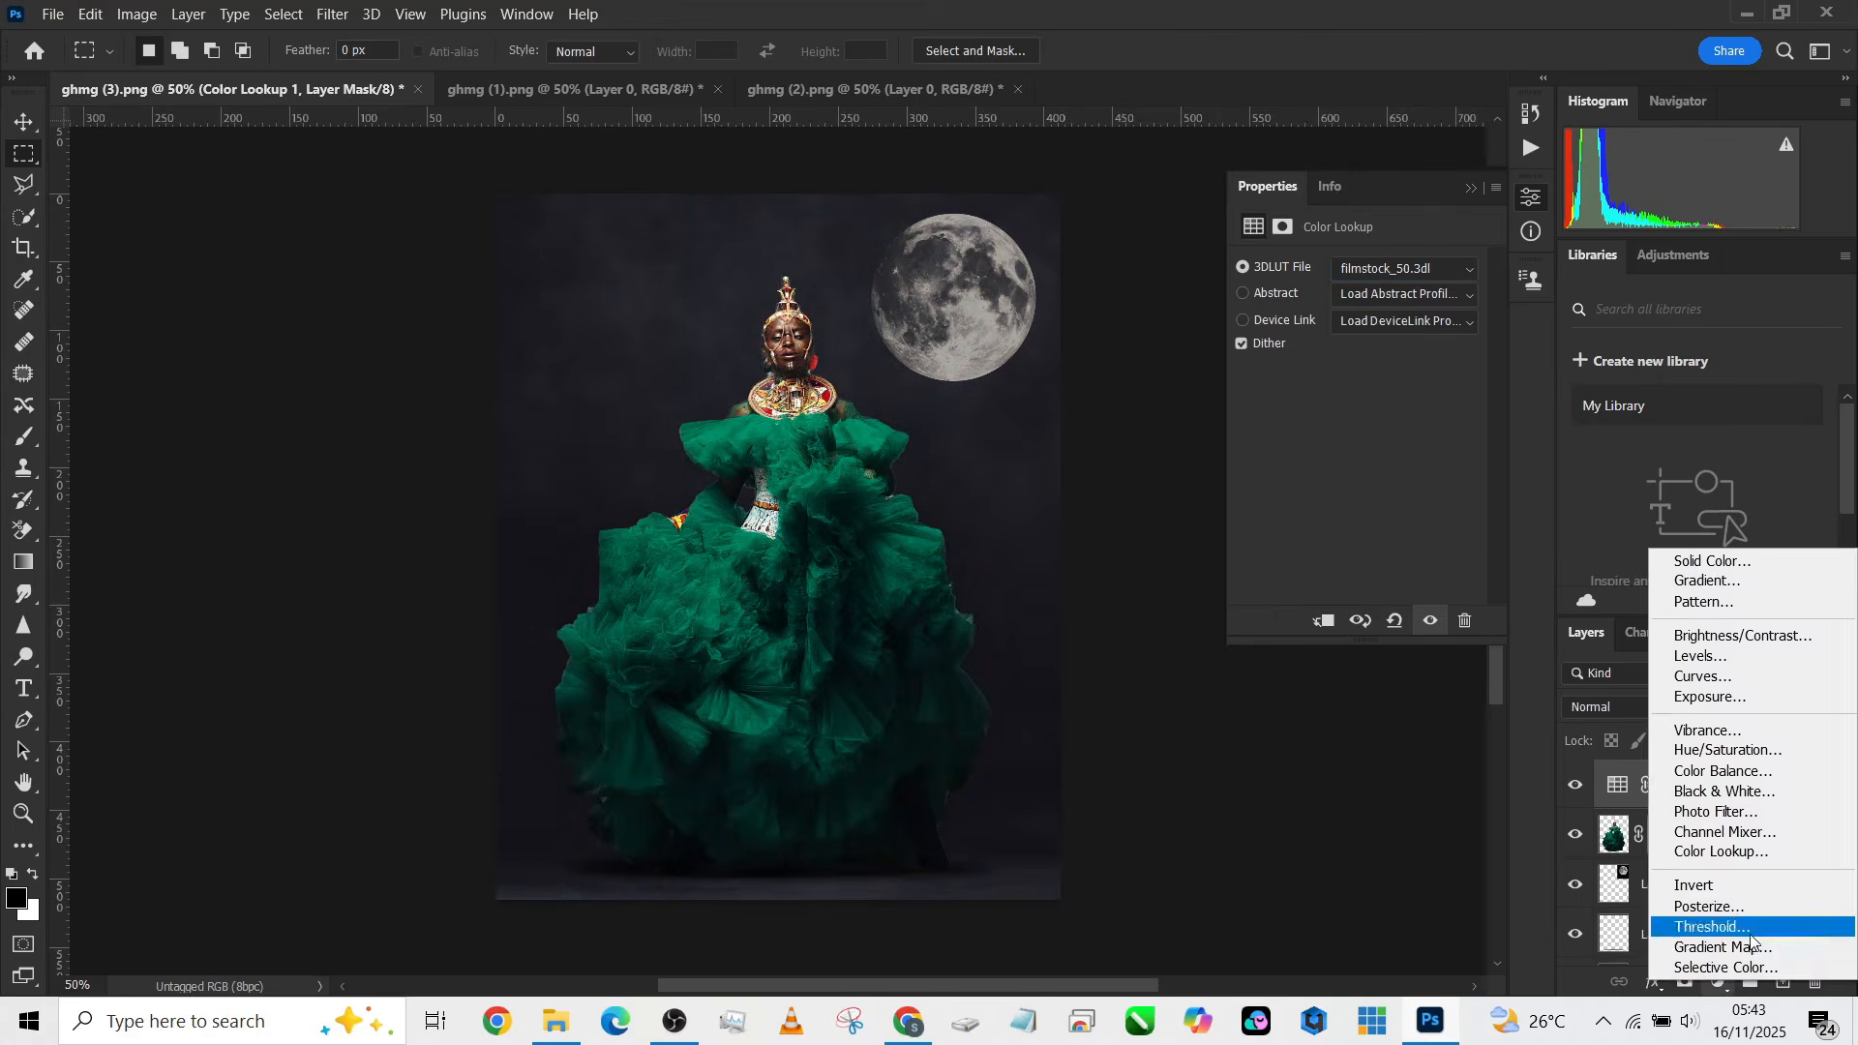
{"action": "left_click", "coordinate": [1741, 948]}
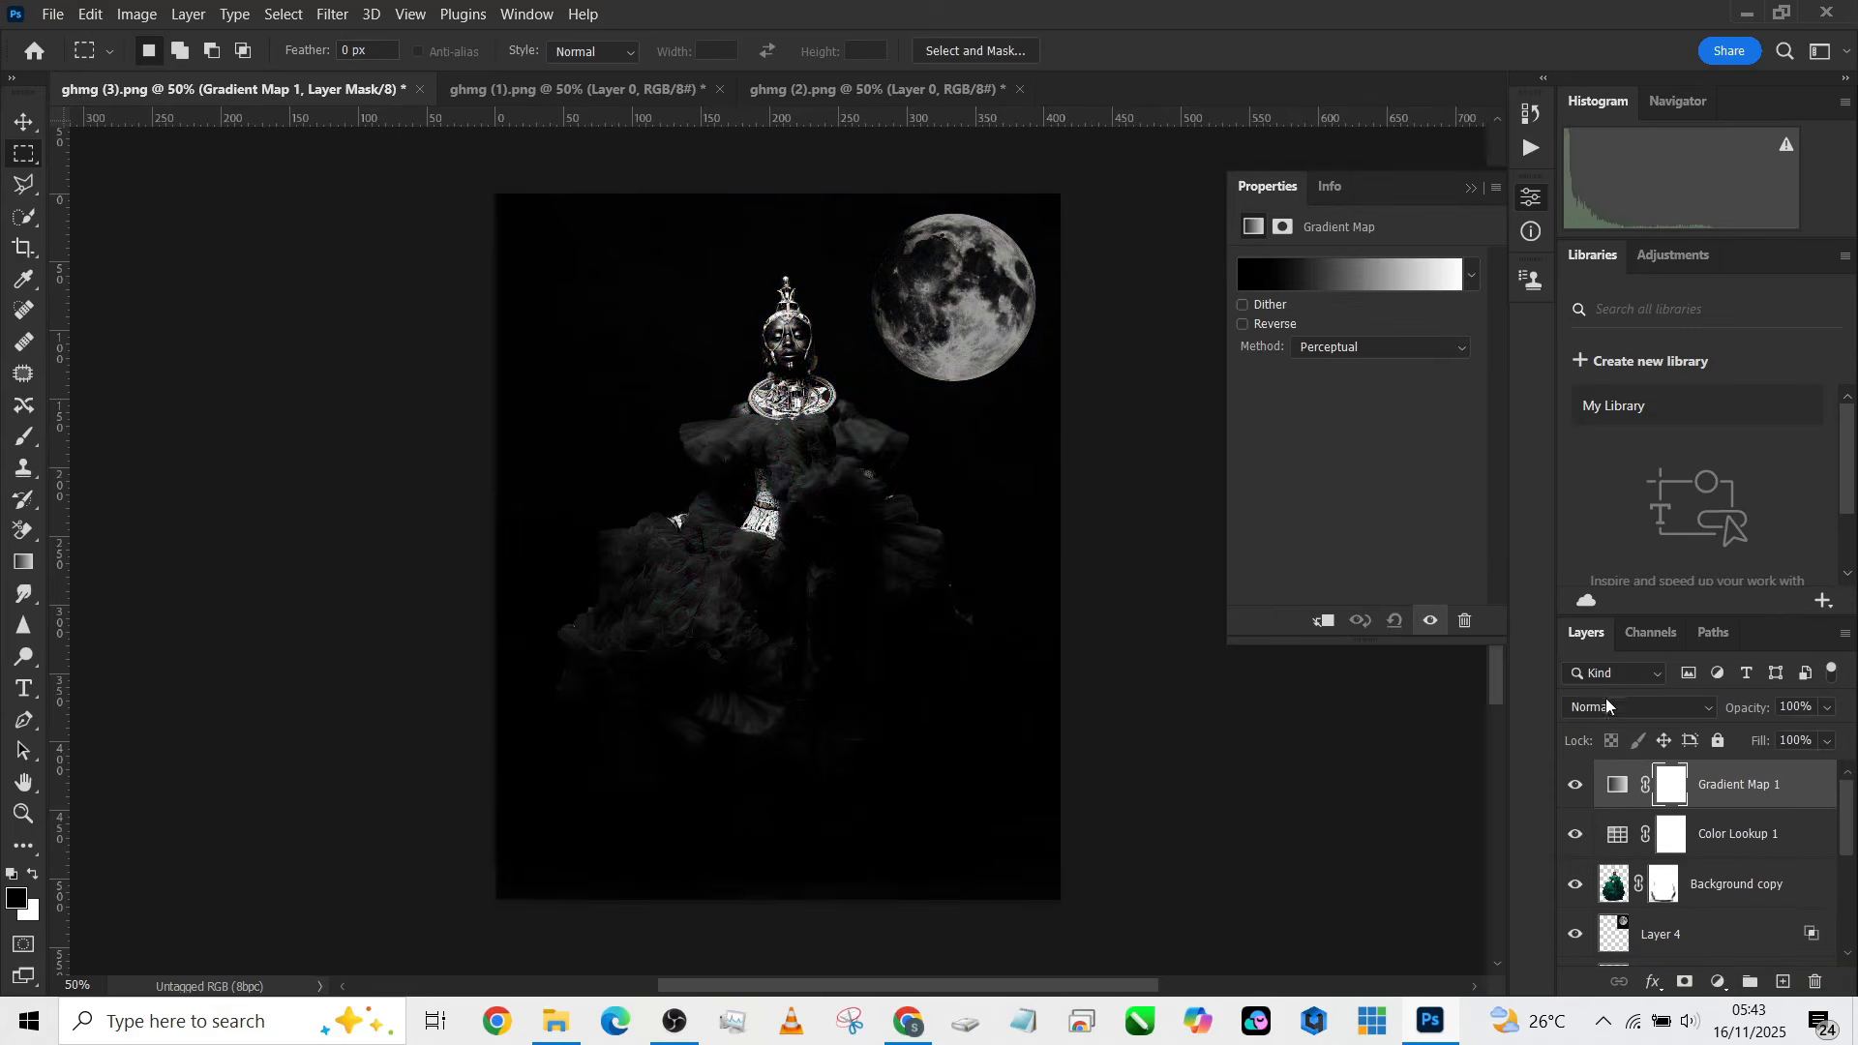
{"action": "left_click", "coordinate": [1606, 705]}
{"action": "left_click", "coordinate": [1592, 701]}
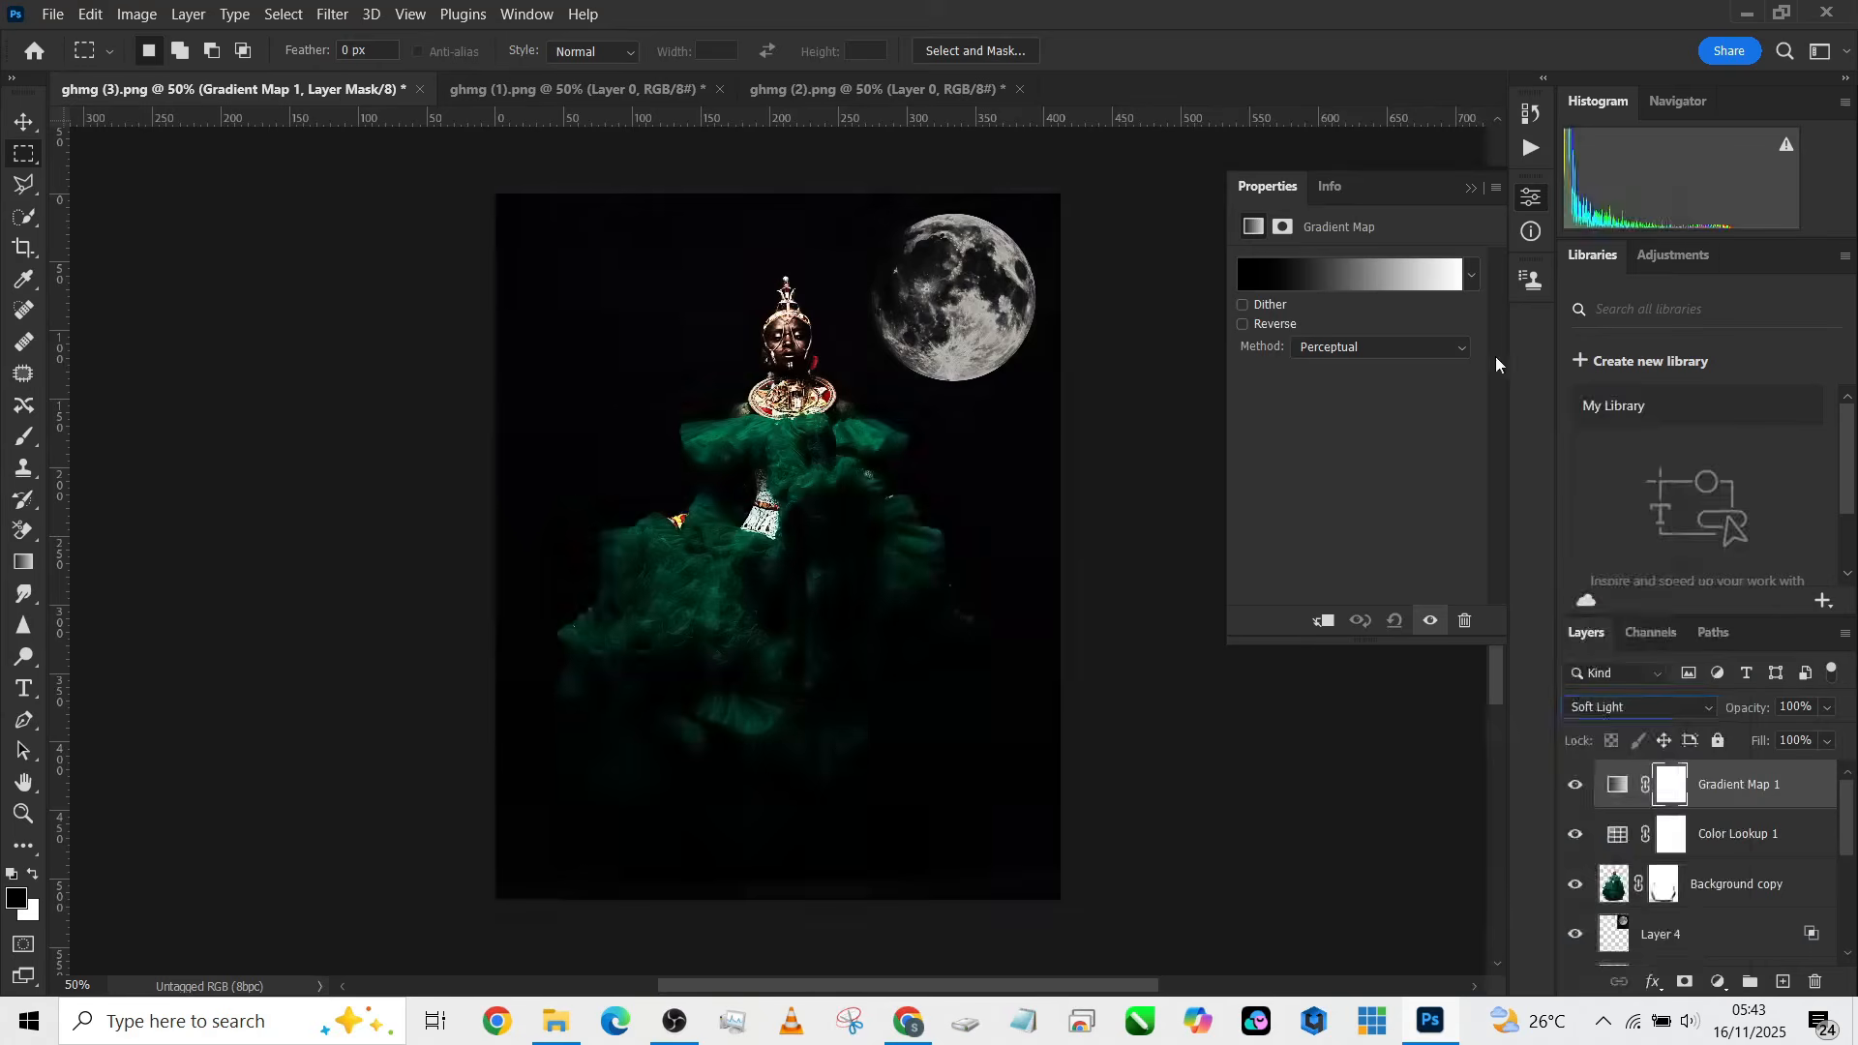
Step: Edit the gradient map's gradient, switching it to a Noise type with 8% roughness
{"action": "left_click", "coordinate": [1410, 272]}
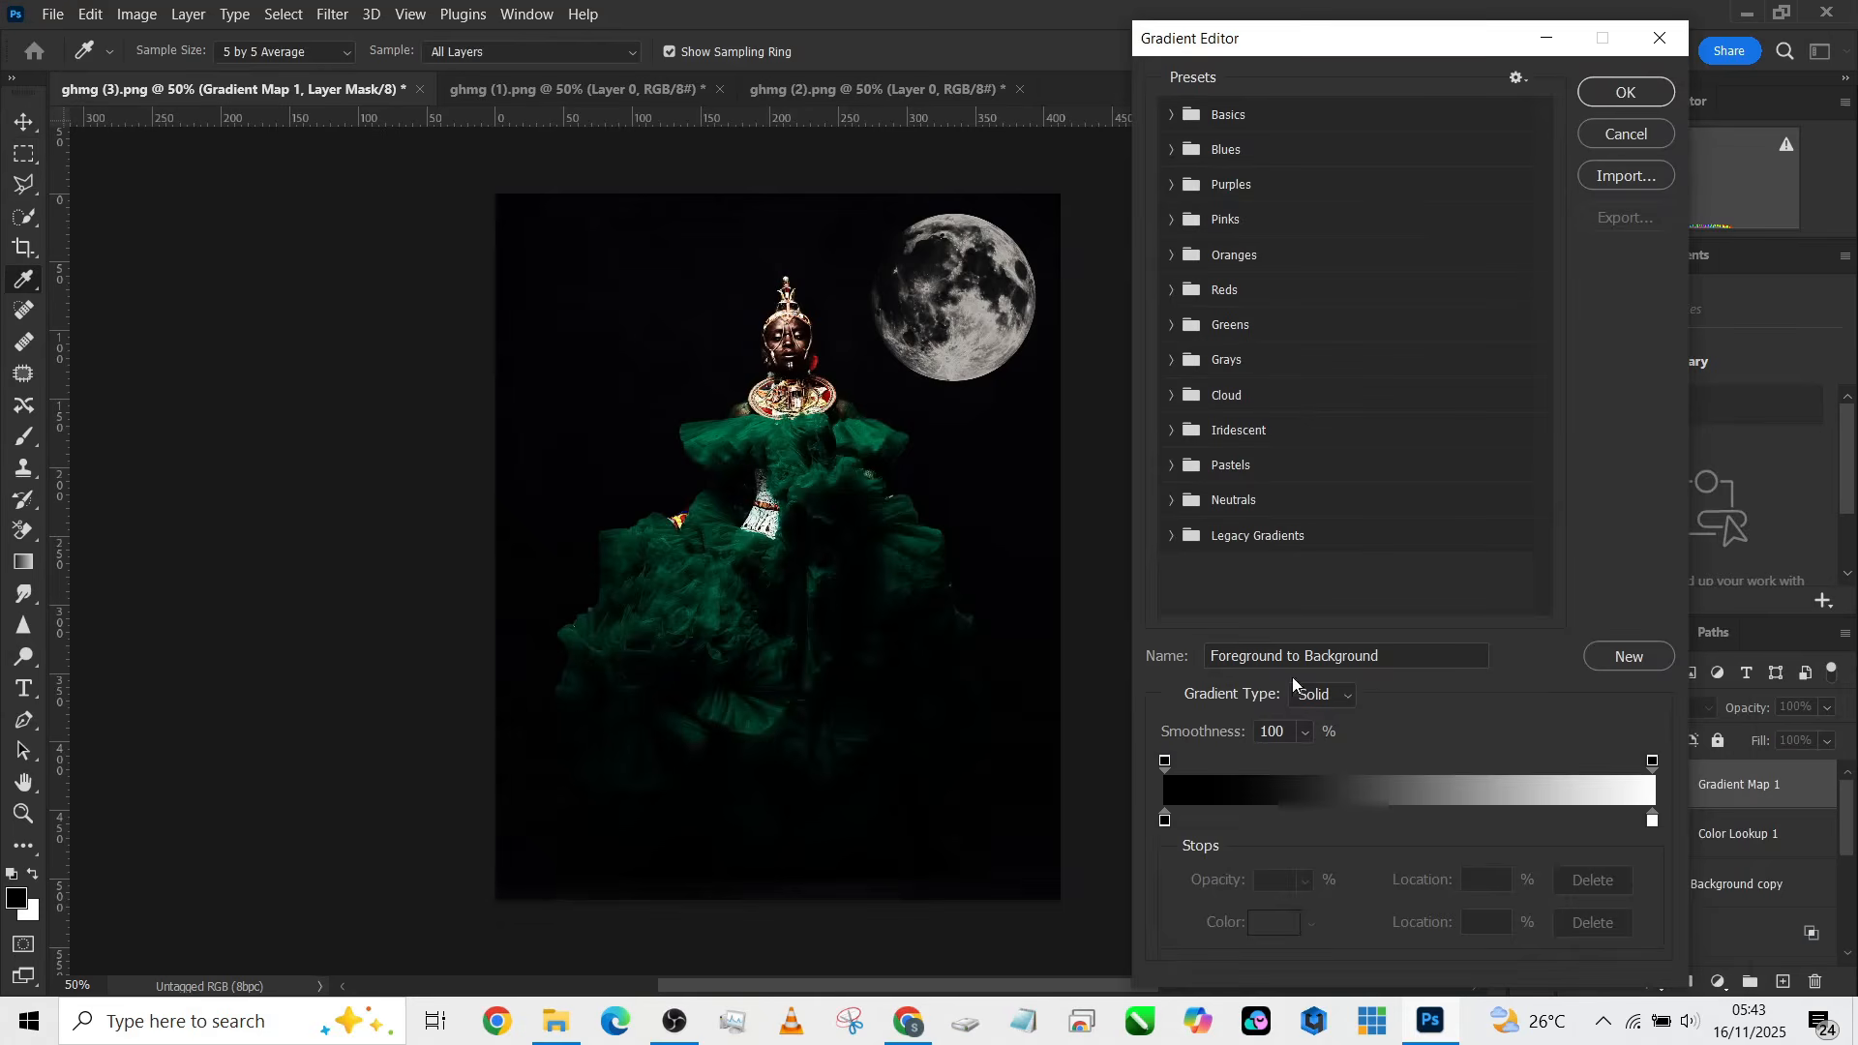
{"action": "left_click", "coordinate": [1337, 699]}
{"action": "left_click", "coordinate": [1326, 738]}
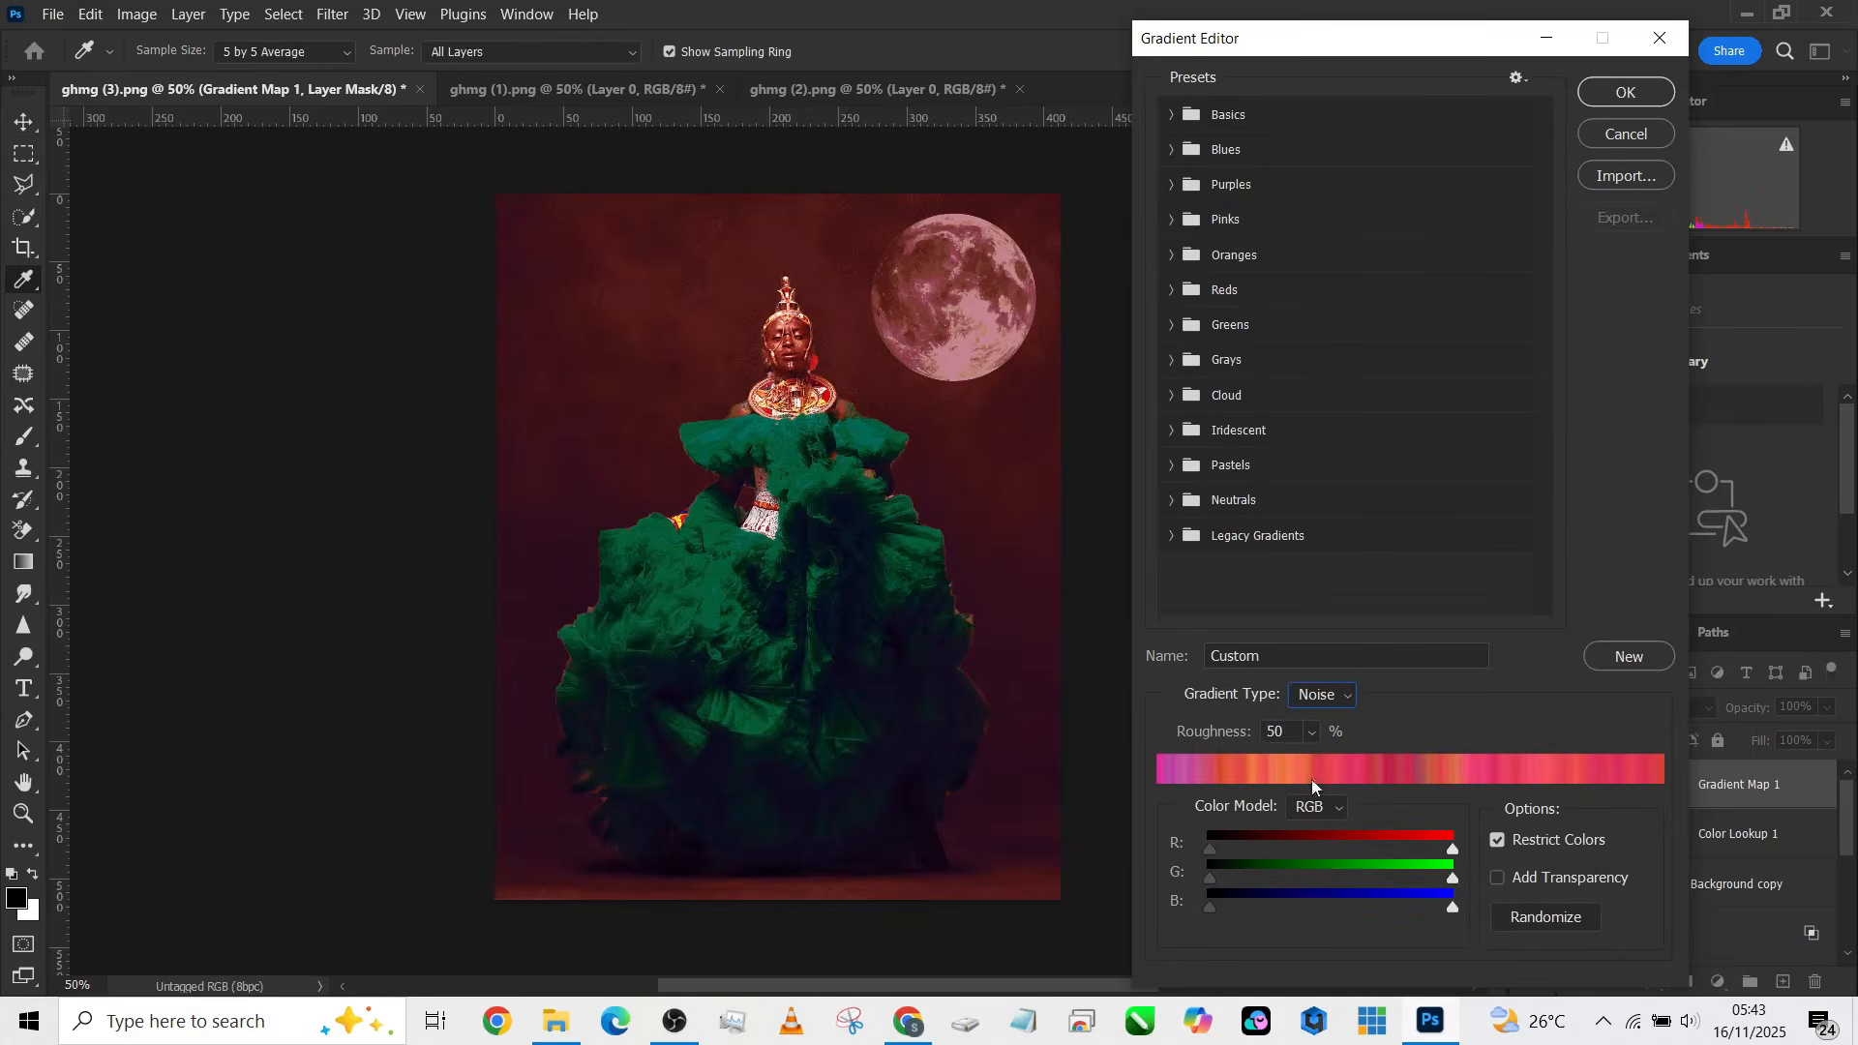
{"action": "left_click", "coordinate": [1286, 728]}
{"action": "type", "text": "8"}
{"action": "key", "text": "Return"}
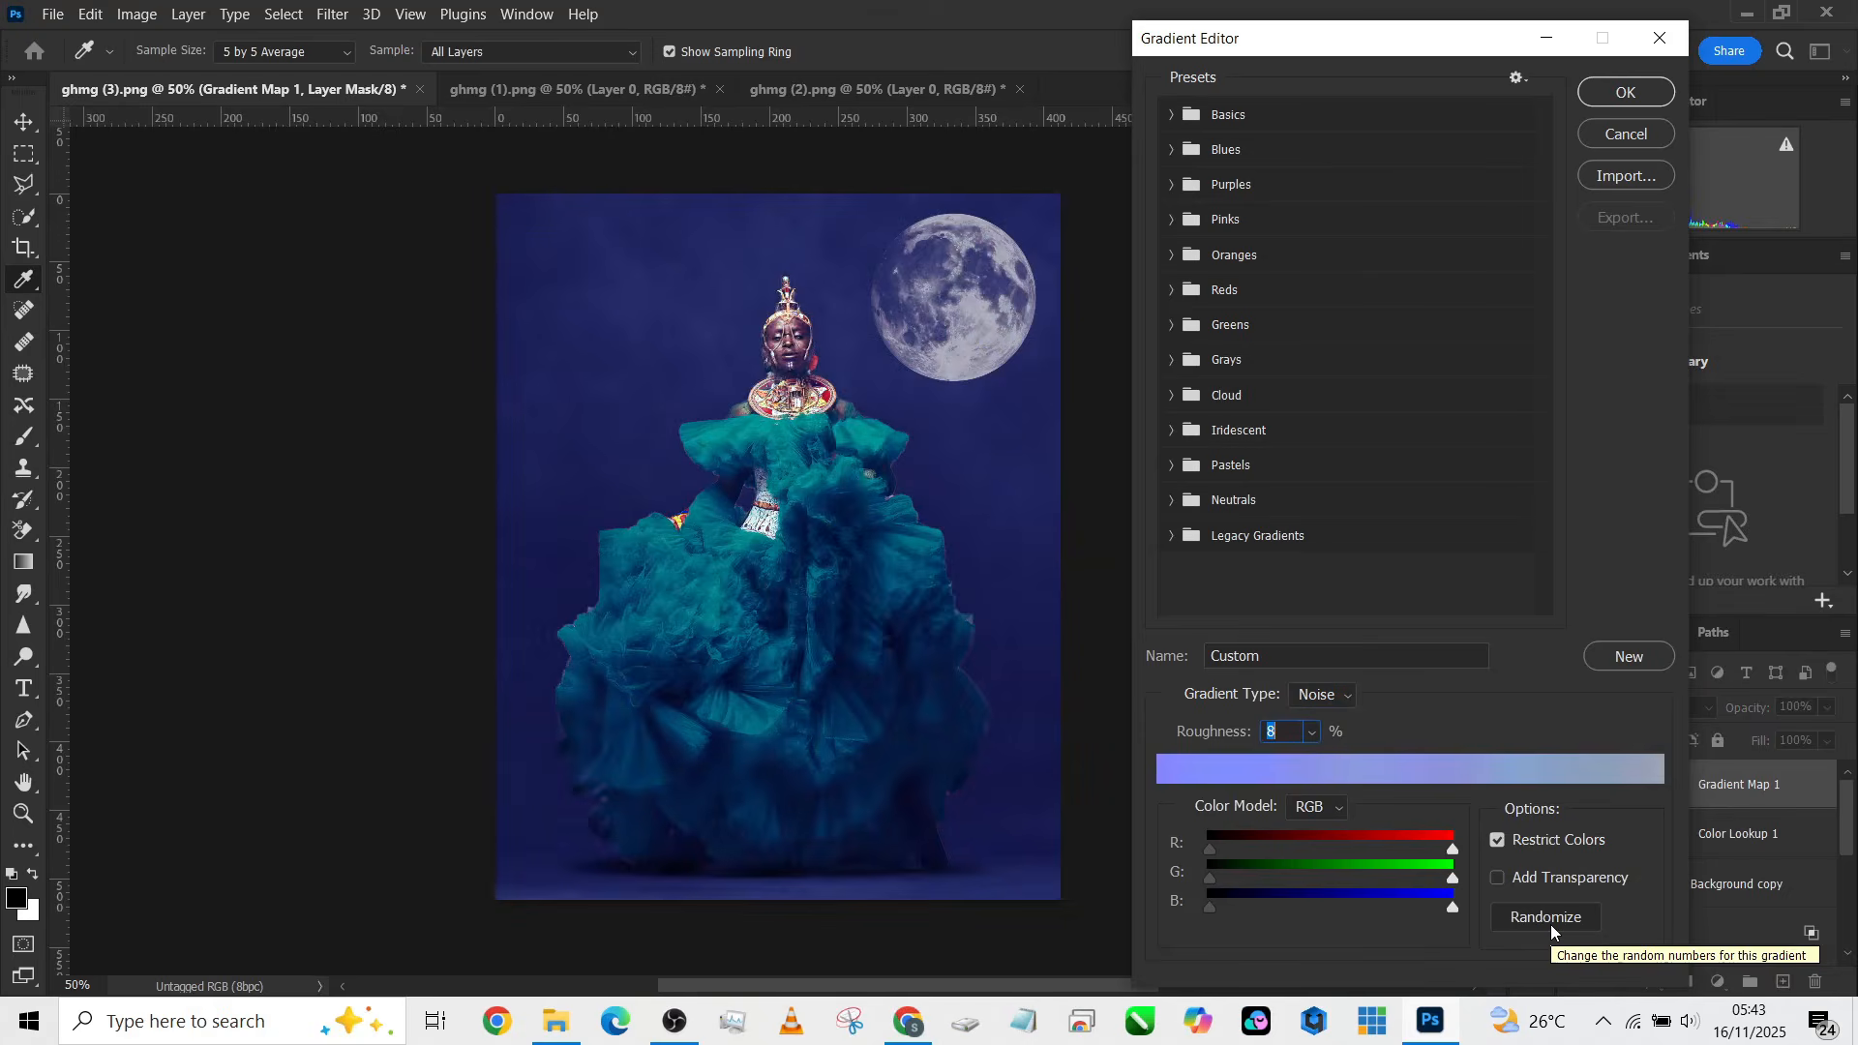
Step: Randomize the noise gradient until it runs purple to magenta, confirm it, and set the layer's fill to 24%
{"action": "left_click", "coordinate": [1547, 917]}
{"action": "left_click", "coordinate": [1546, 918]}
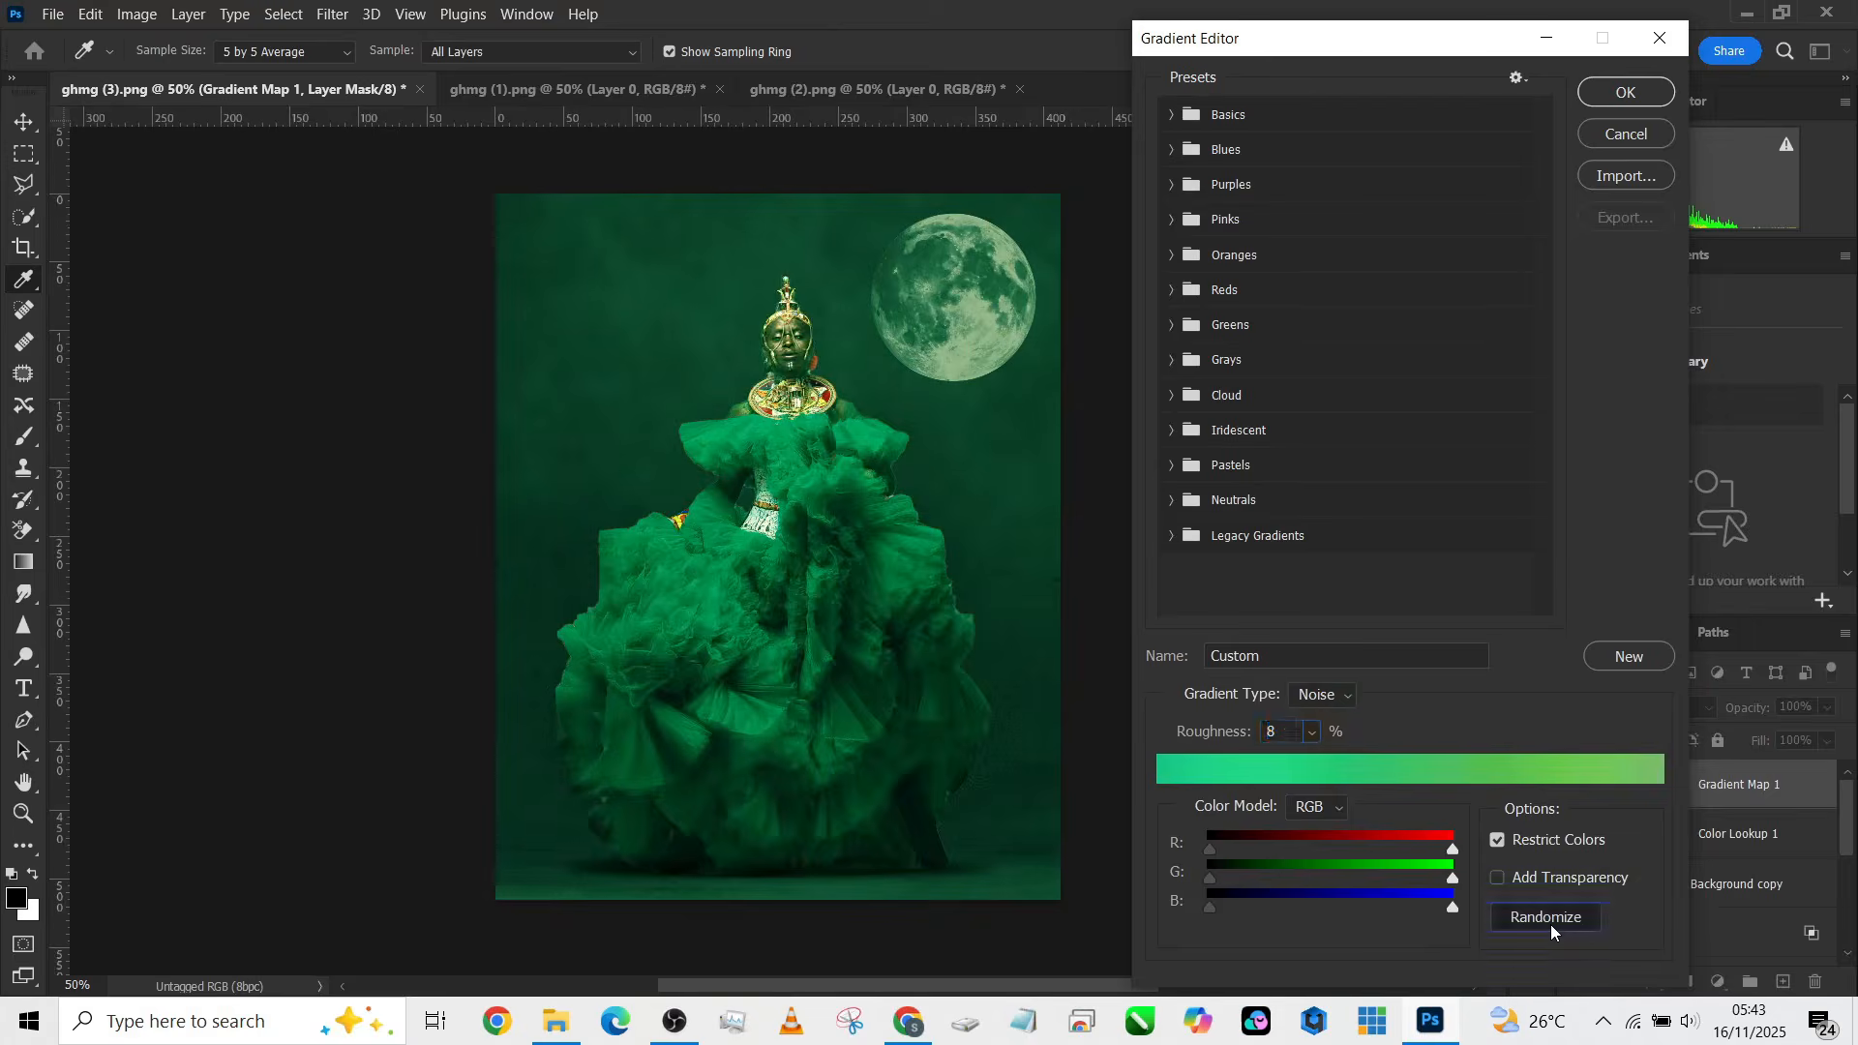
{"action": "left_click", "coordinate": [1546, 917]}
{"action": "left_click", "coordinate": [1547, 918]}
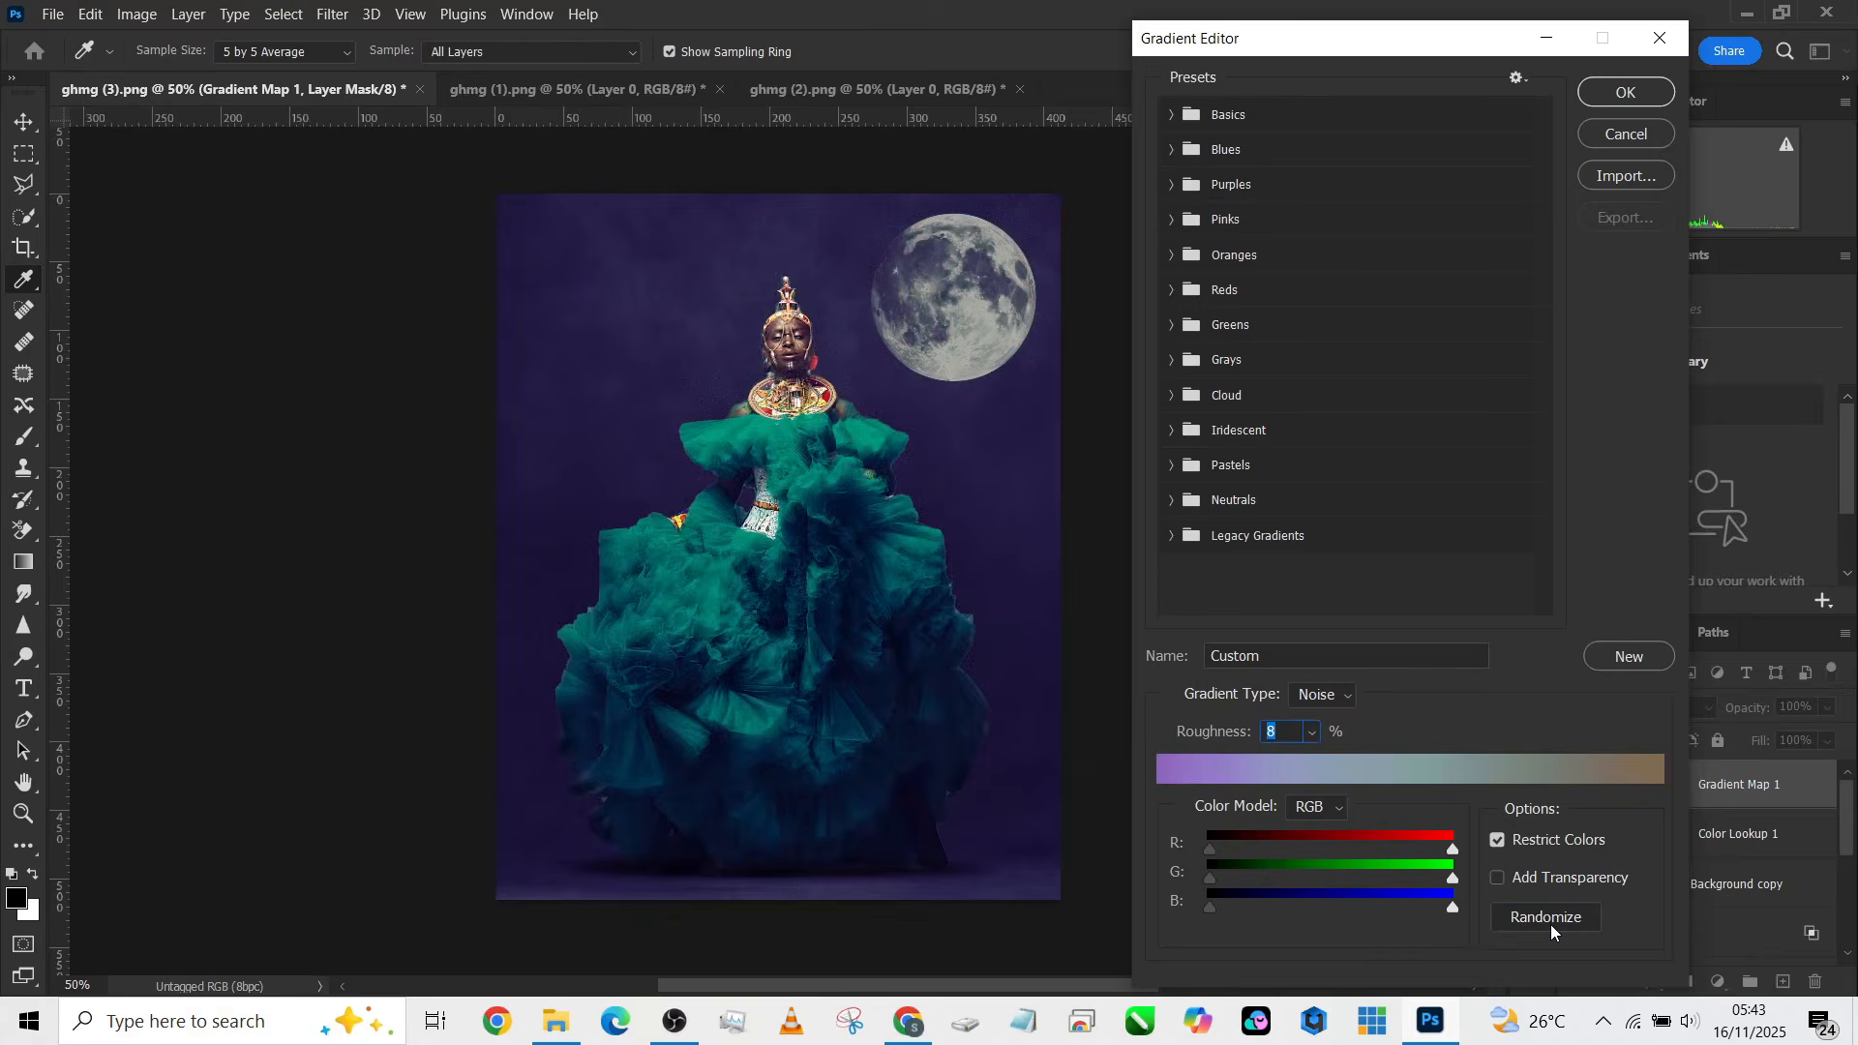
{"action": "left_click", "coordinate": [1550, 925]}
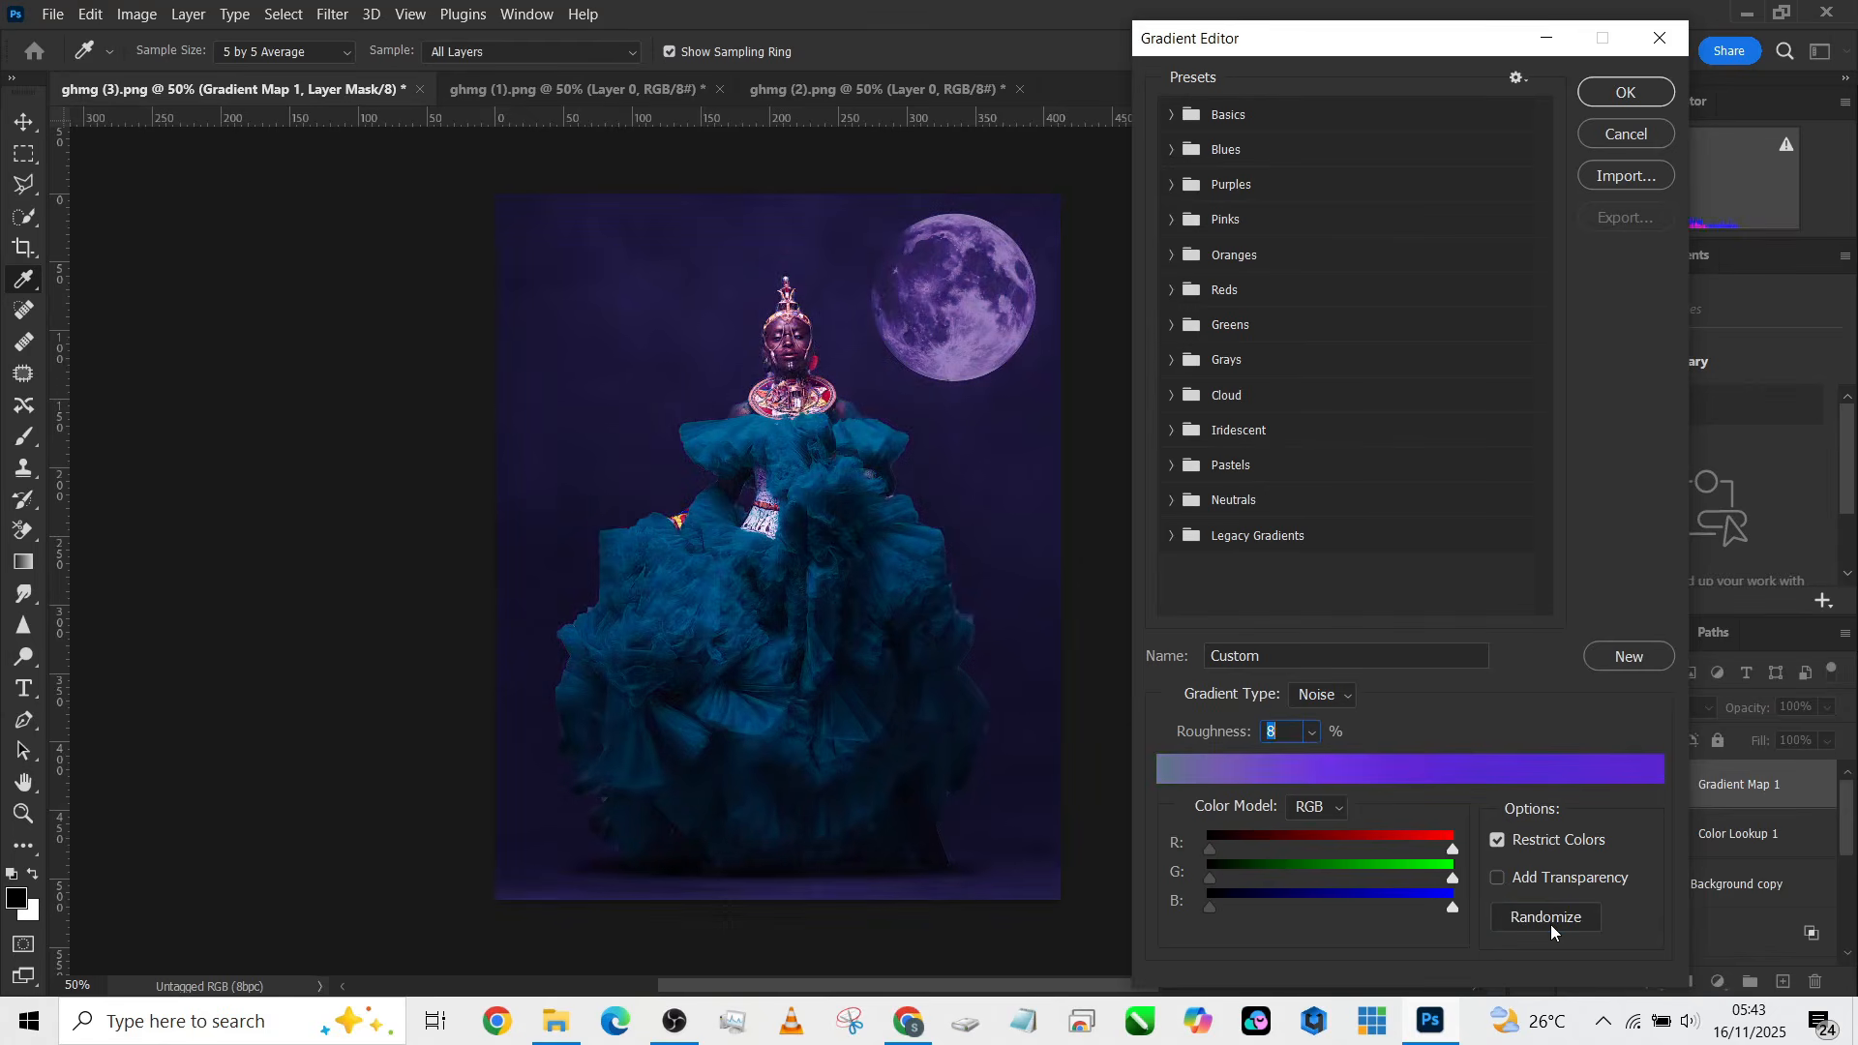
{"action": "left_click", "coordinate": [1551, 925]}
{"action": "left_click", "coordinate": [1550, 925]}
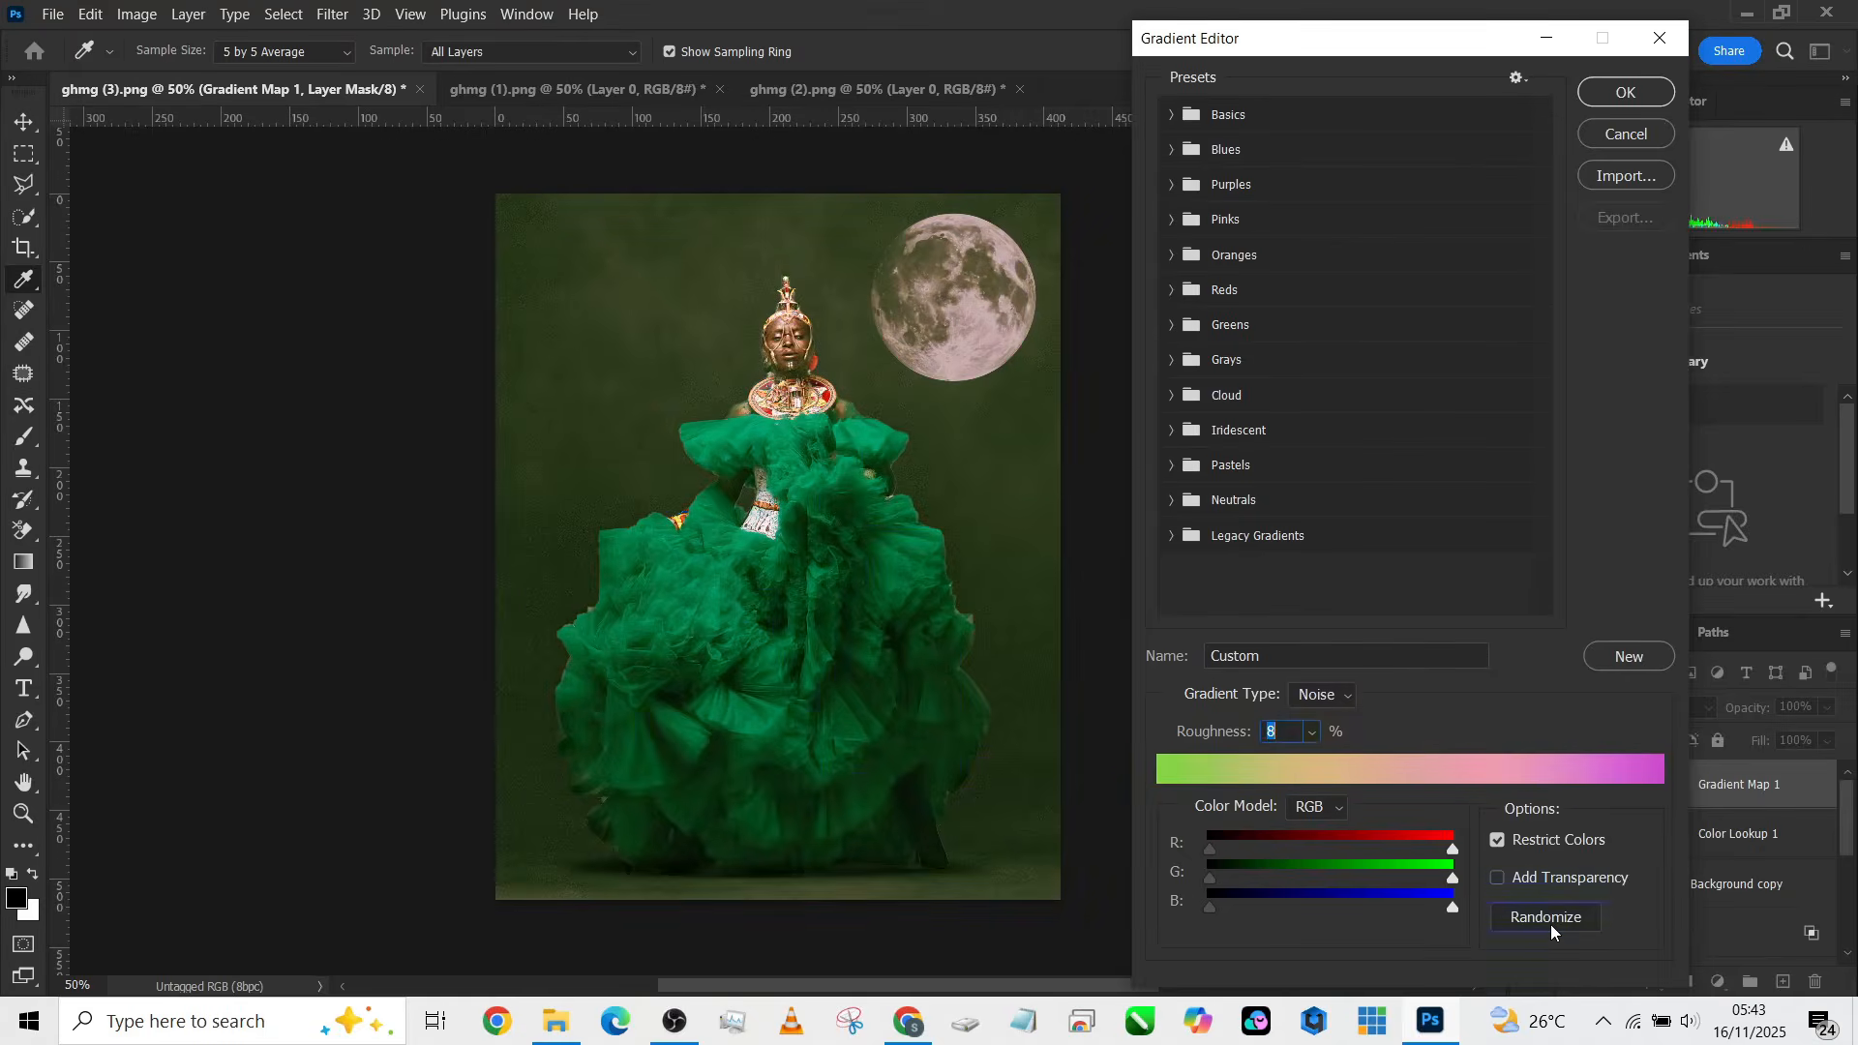
{"action": "left_click", "coordinate": [1550, 925]}
{"action": "left_click", "coordinate": [1550, 925]}
{"action": "left_click", "coordinate": [1551, 919]}
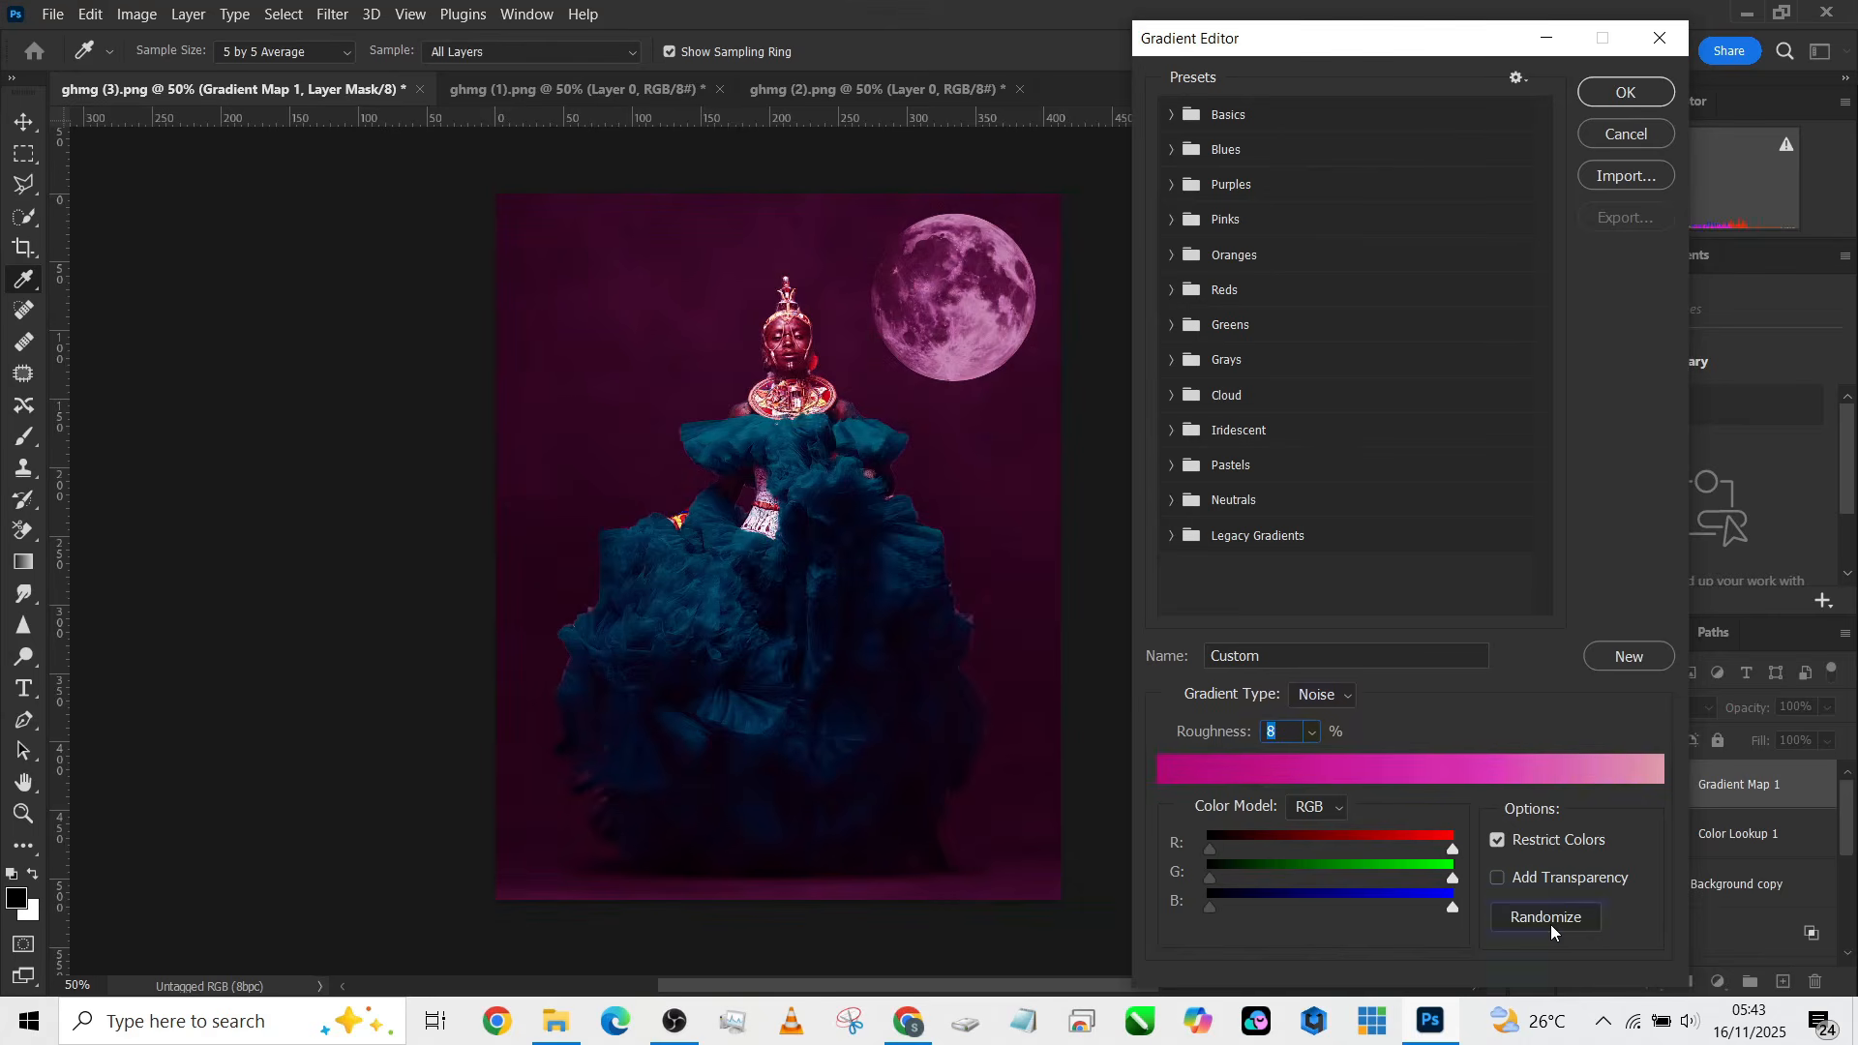
{"action": "left_click", "coordinate": [1550, 920]}
{"action": "left_click", "coordinate": [1551, 920]}
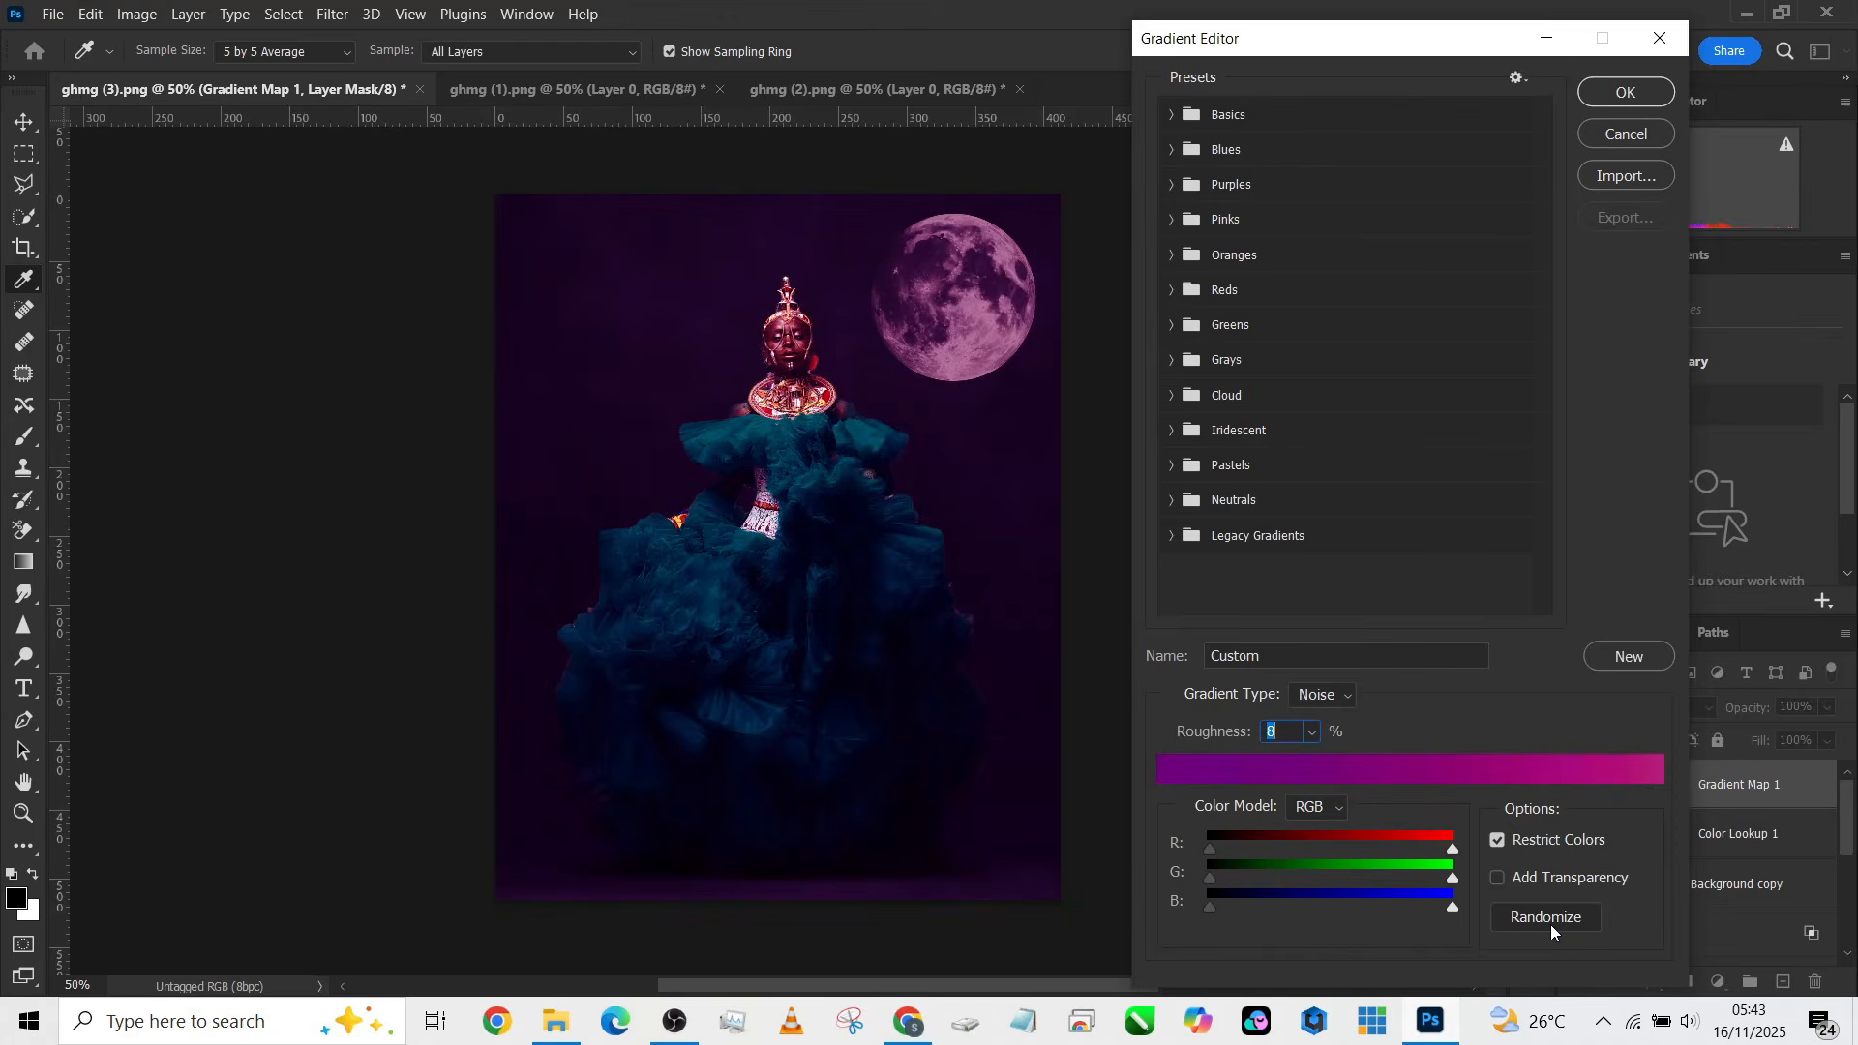
{"action": "left_click", "coordinate": [1550, 925]}
{"action": "left_click", "coordinate": [1550, 925]}
{"action": "left_click", "coordinate": [1661, 92]}
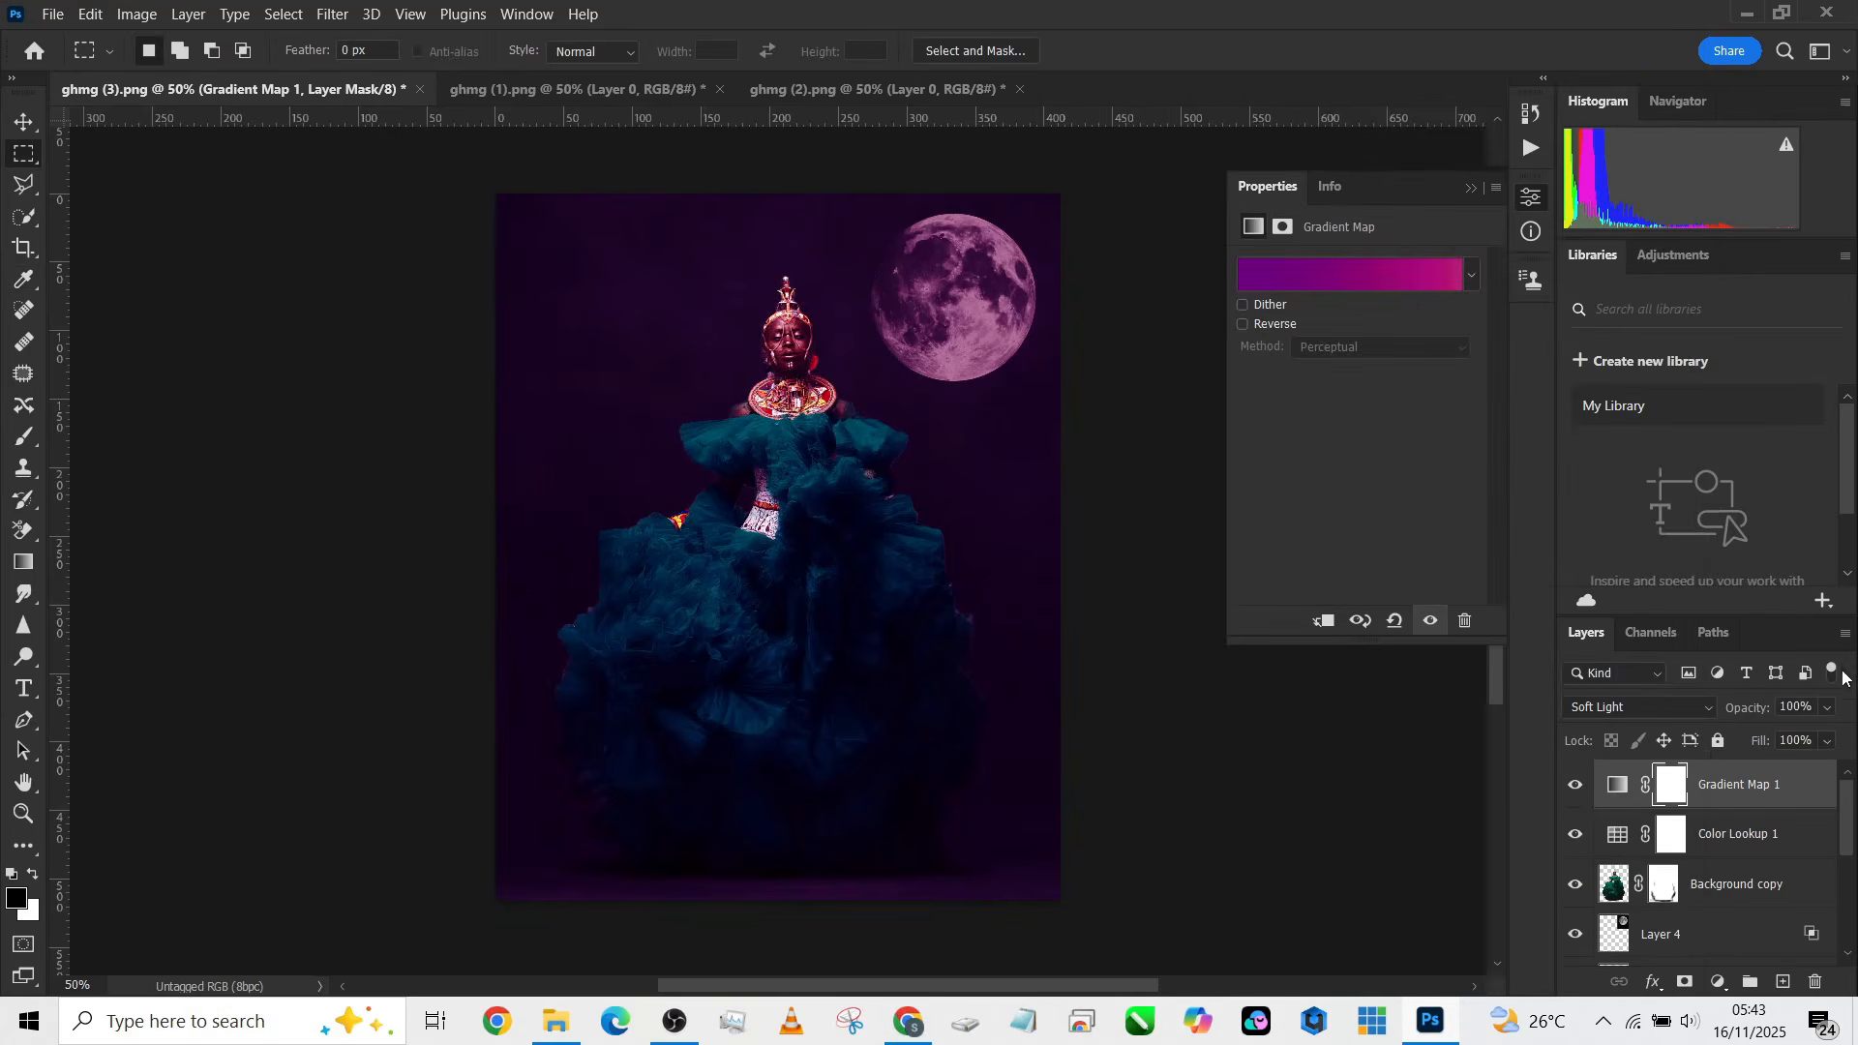
{"action": "left_click", "coordinate": [1828, 741]}
{"action": "left_click_drag", "start_coordinate": [1840, 768], "coordinate": [1755, 774]}
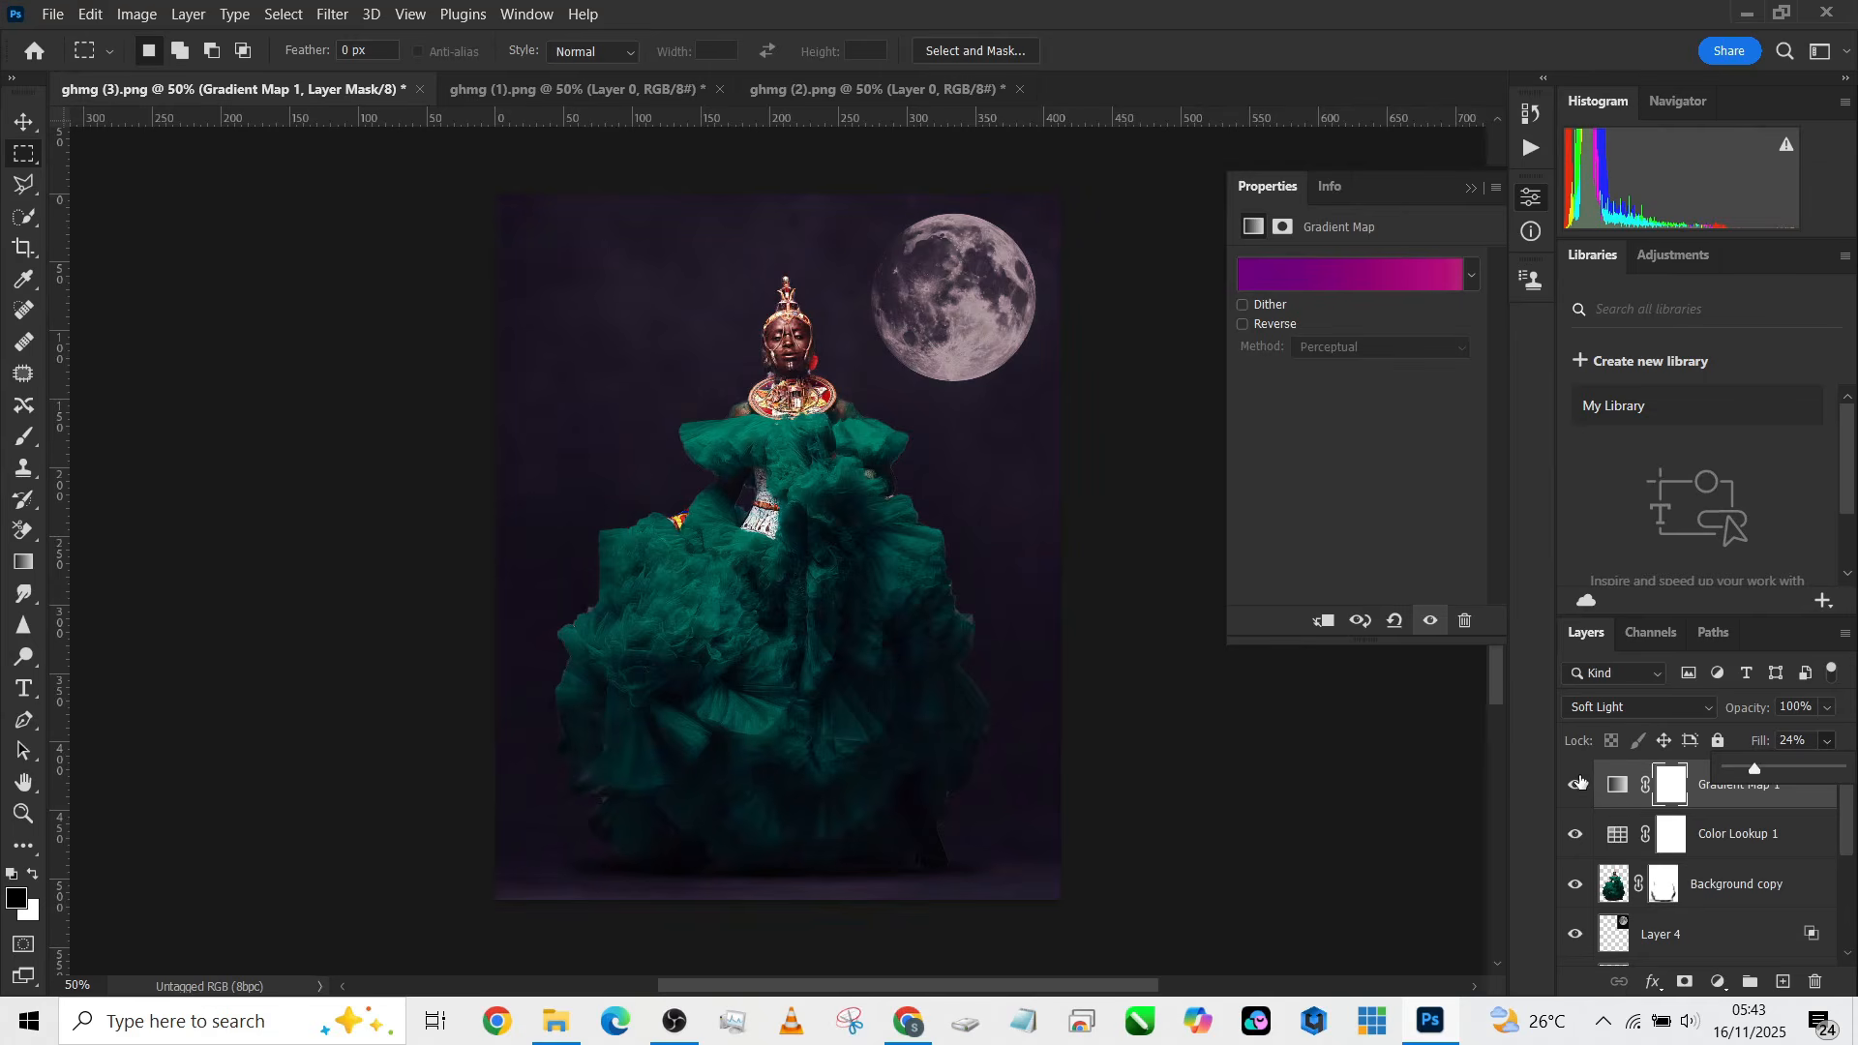
Step: Toggle the Gradient Map layer's visibility to compare and set its opacity to 58%
{"action": "left_click", "coordinate": [1579, 784]}
{"action": "left_click", "coordinate": [1579, 783]}
{"action": "left_click", "coordinate": [1826, 707]}
{"action": "left_click_drag", "start_coordinate": [1842, 736], "coordinate": [1792, 741]}
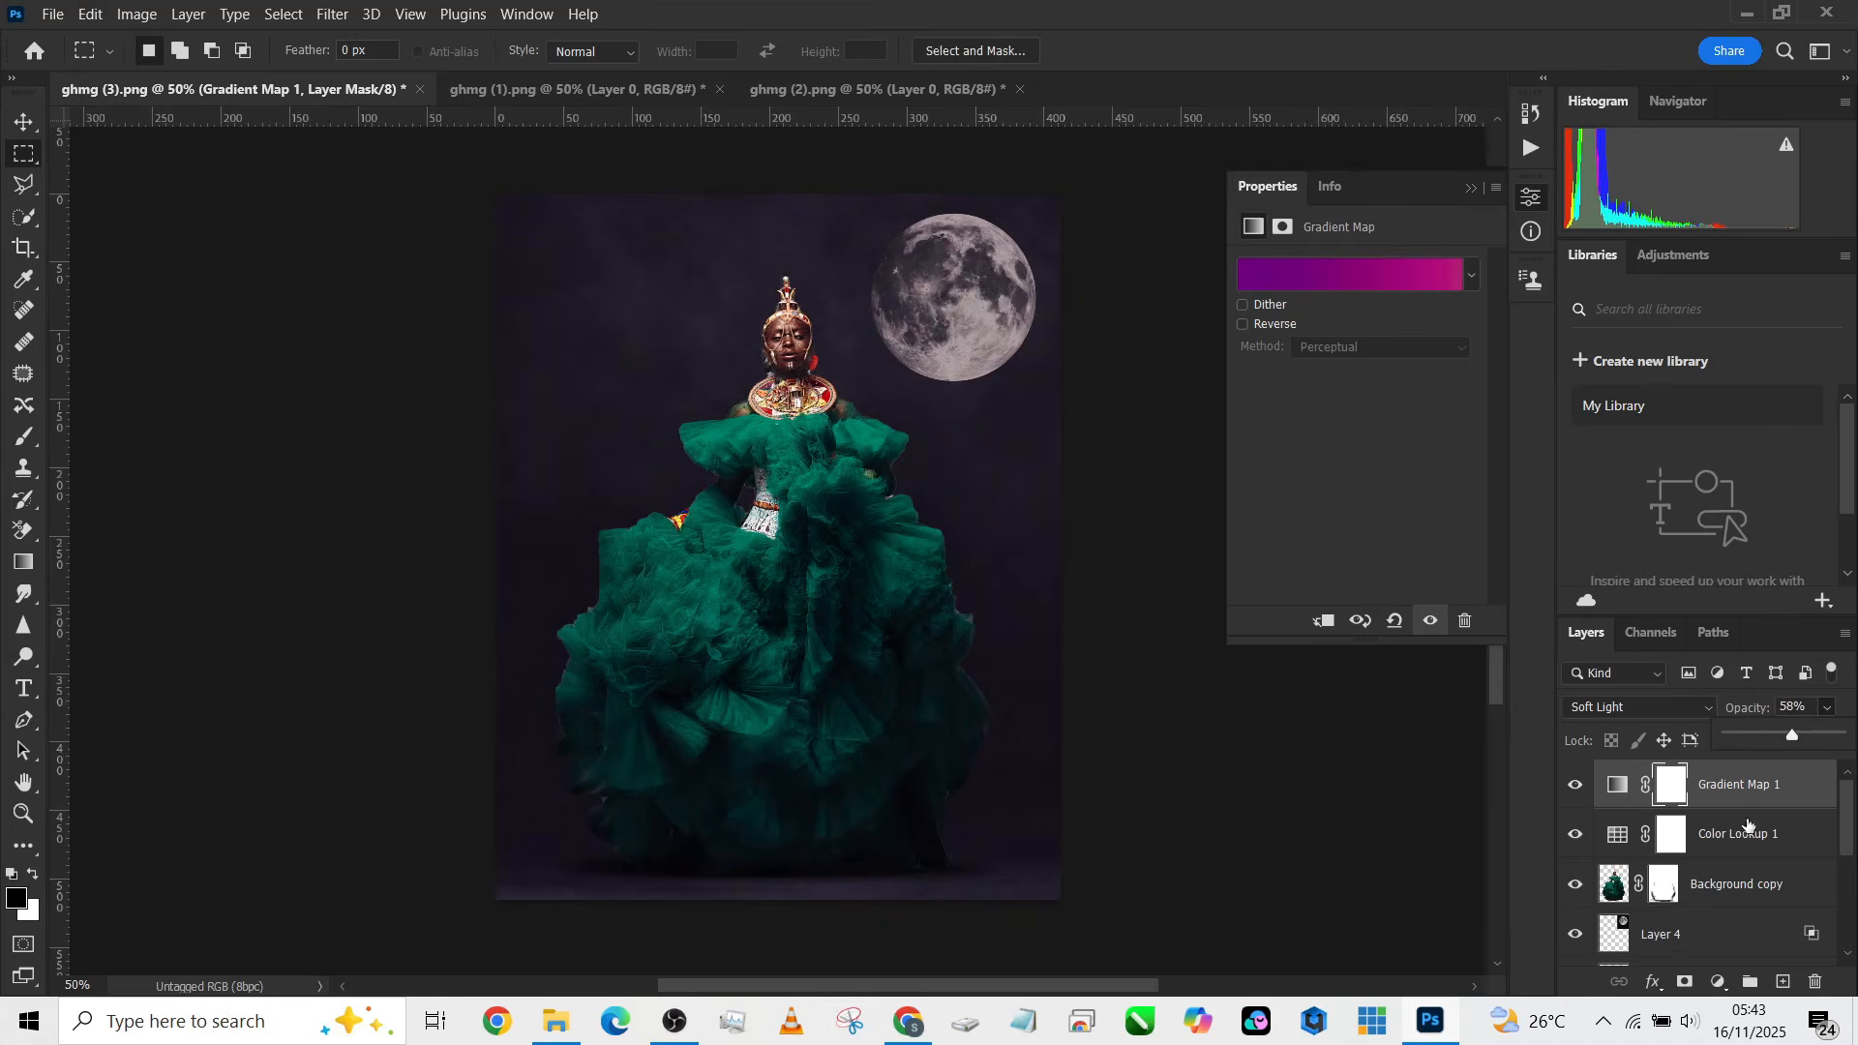
Step: Paint on the Background copy layer mask with a soft brush at 19% flow over the gown's centre and right edge
{"action": "left_click", "coordinate": [1663, 892]}
{"action": "key", "text": "b"}
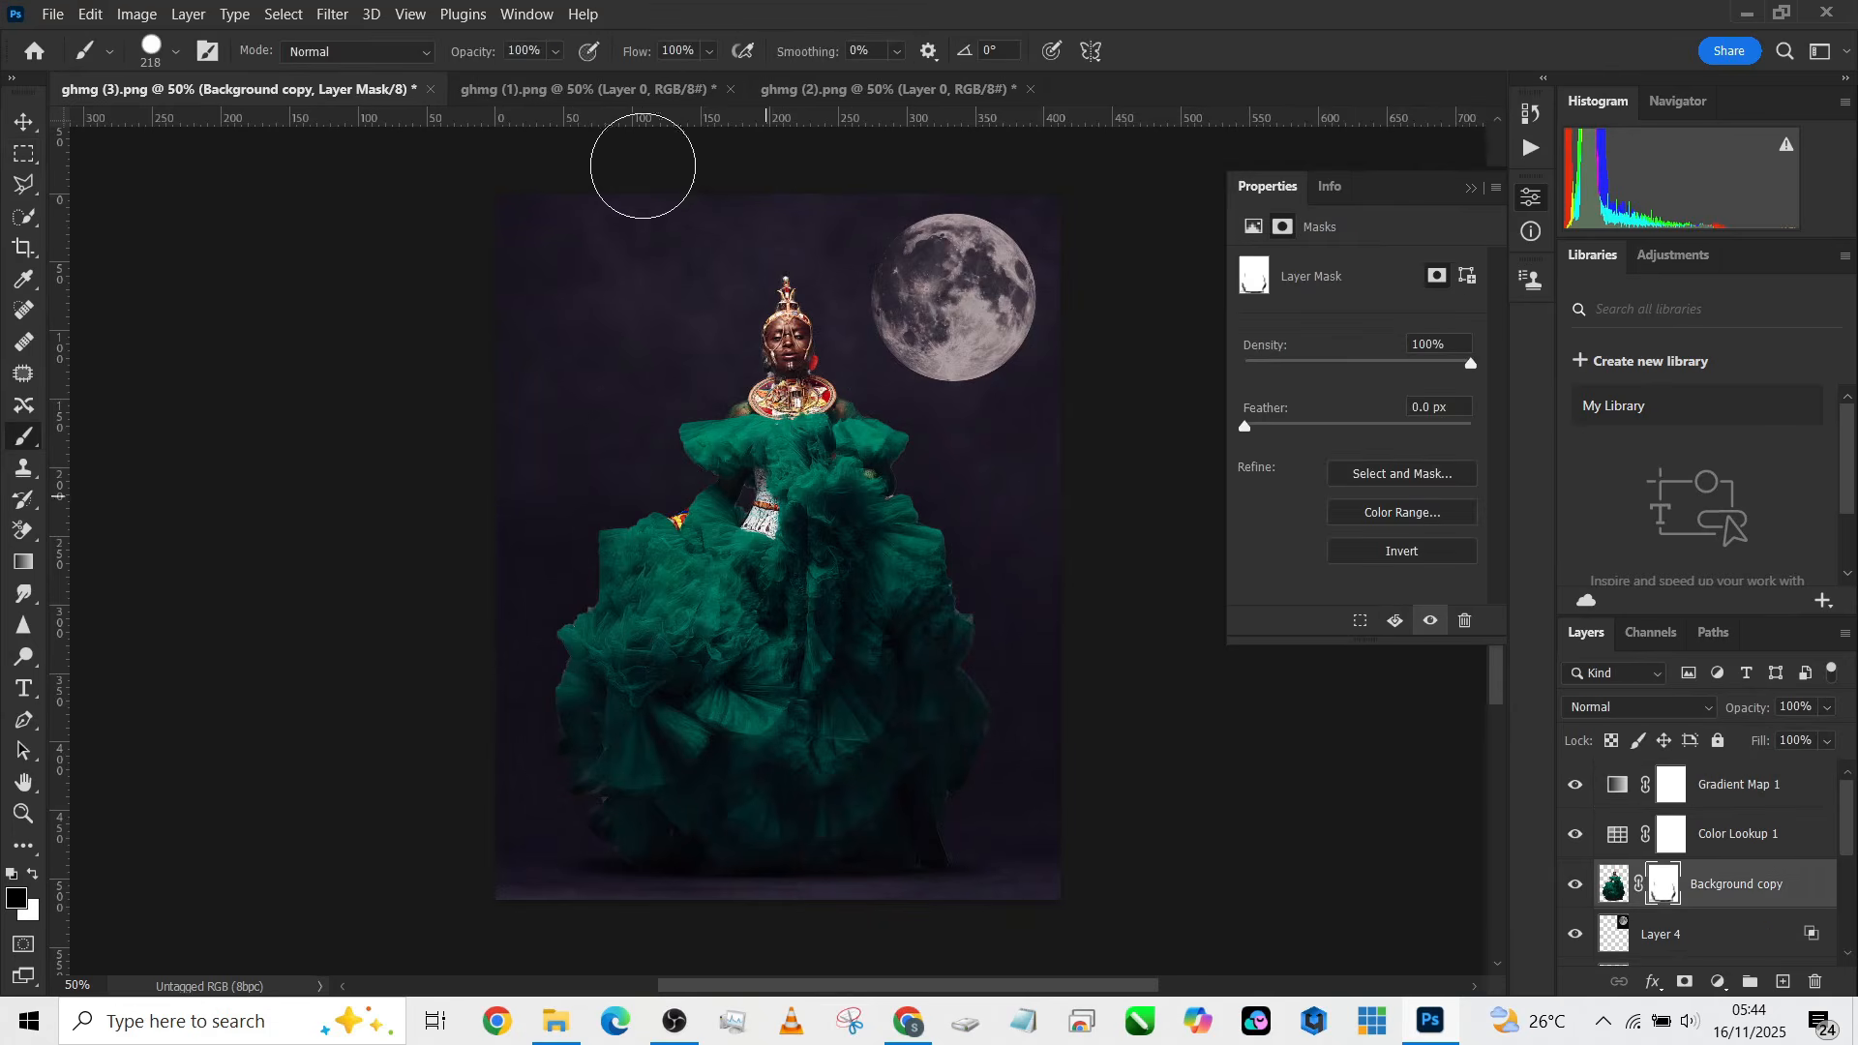
{"action": "left_click", "coordinate": [712, 52]}
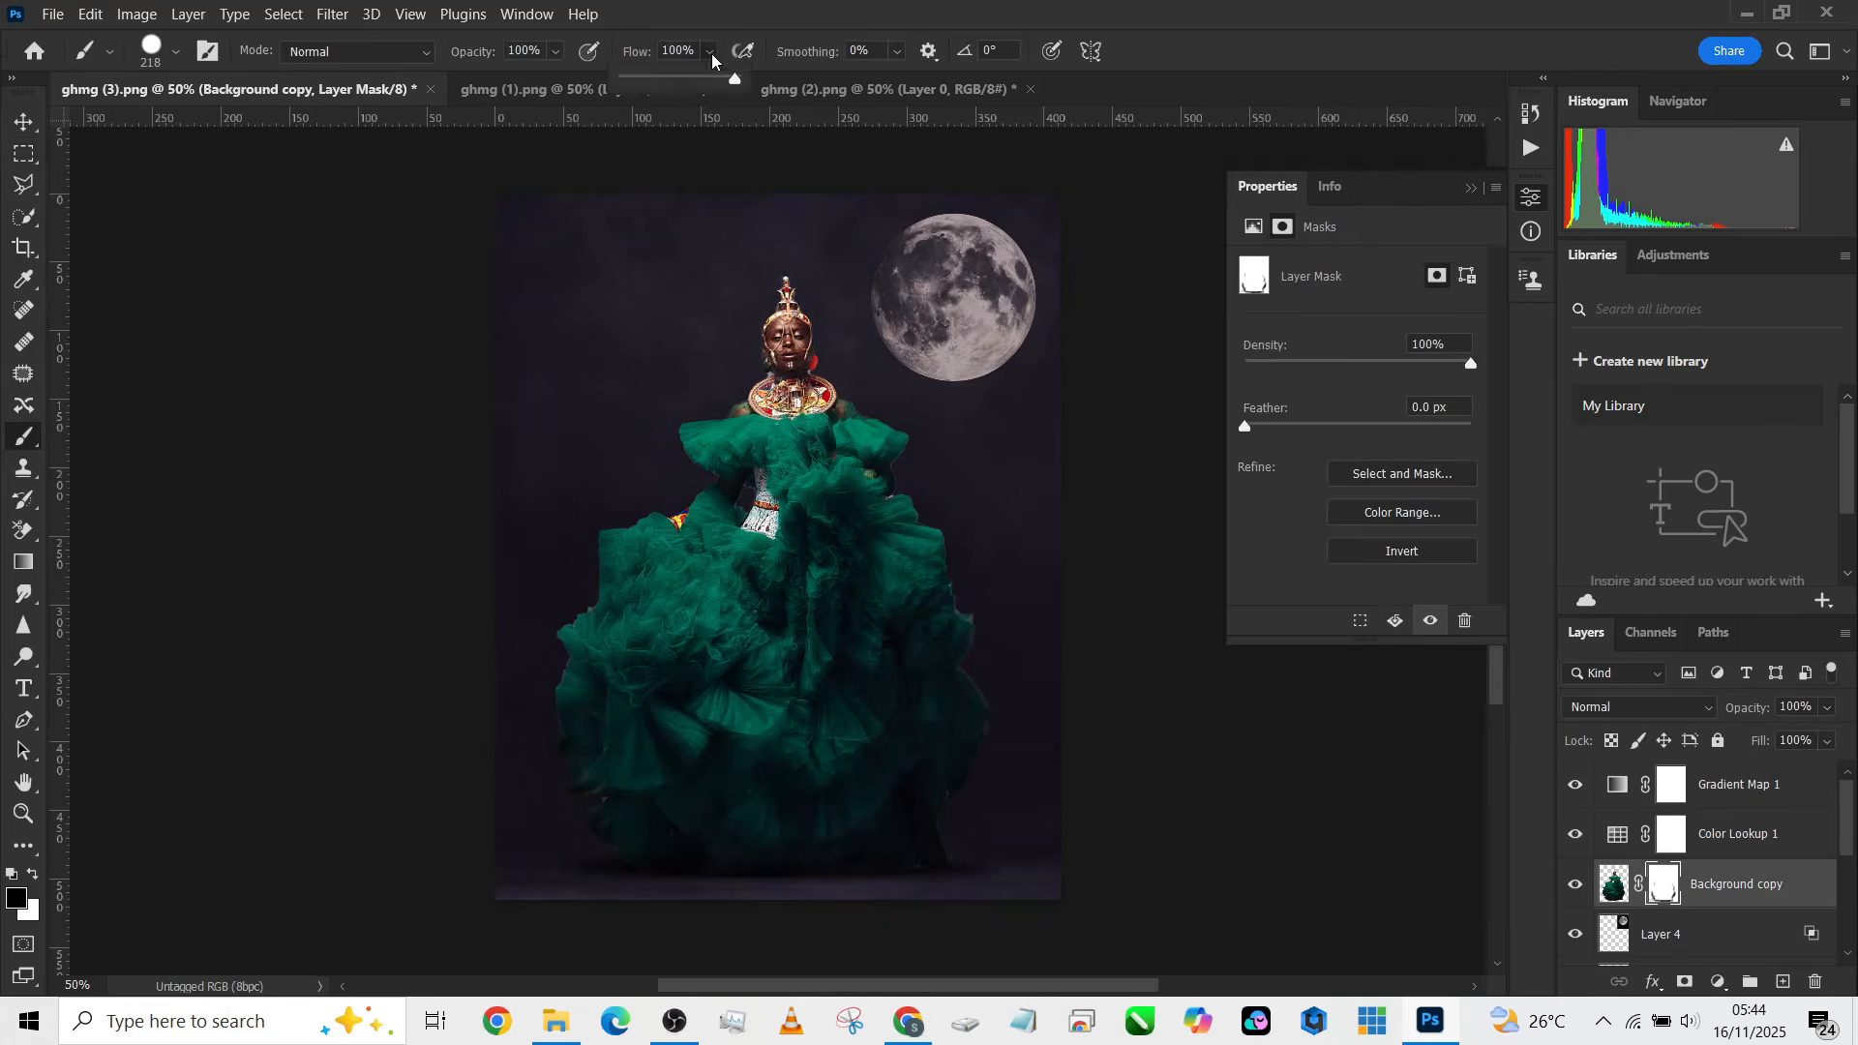
{"action": "left_click_drag", "start_coordinate": [667, 85], "coordinate": [644, 84]}
{"action": "left_click_drag", "start_coordinate": [766, 414], "coordinate": [744, 280]}
{"action": "left_click_drag", "start_coordinate": [762, 530], "coordinate": [775, 170]}
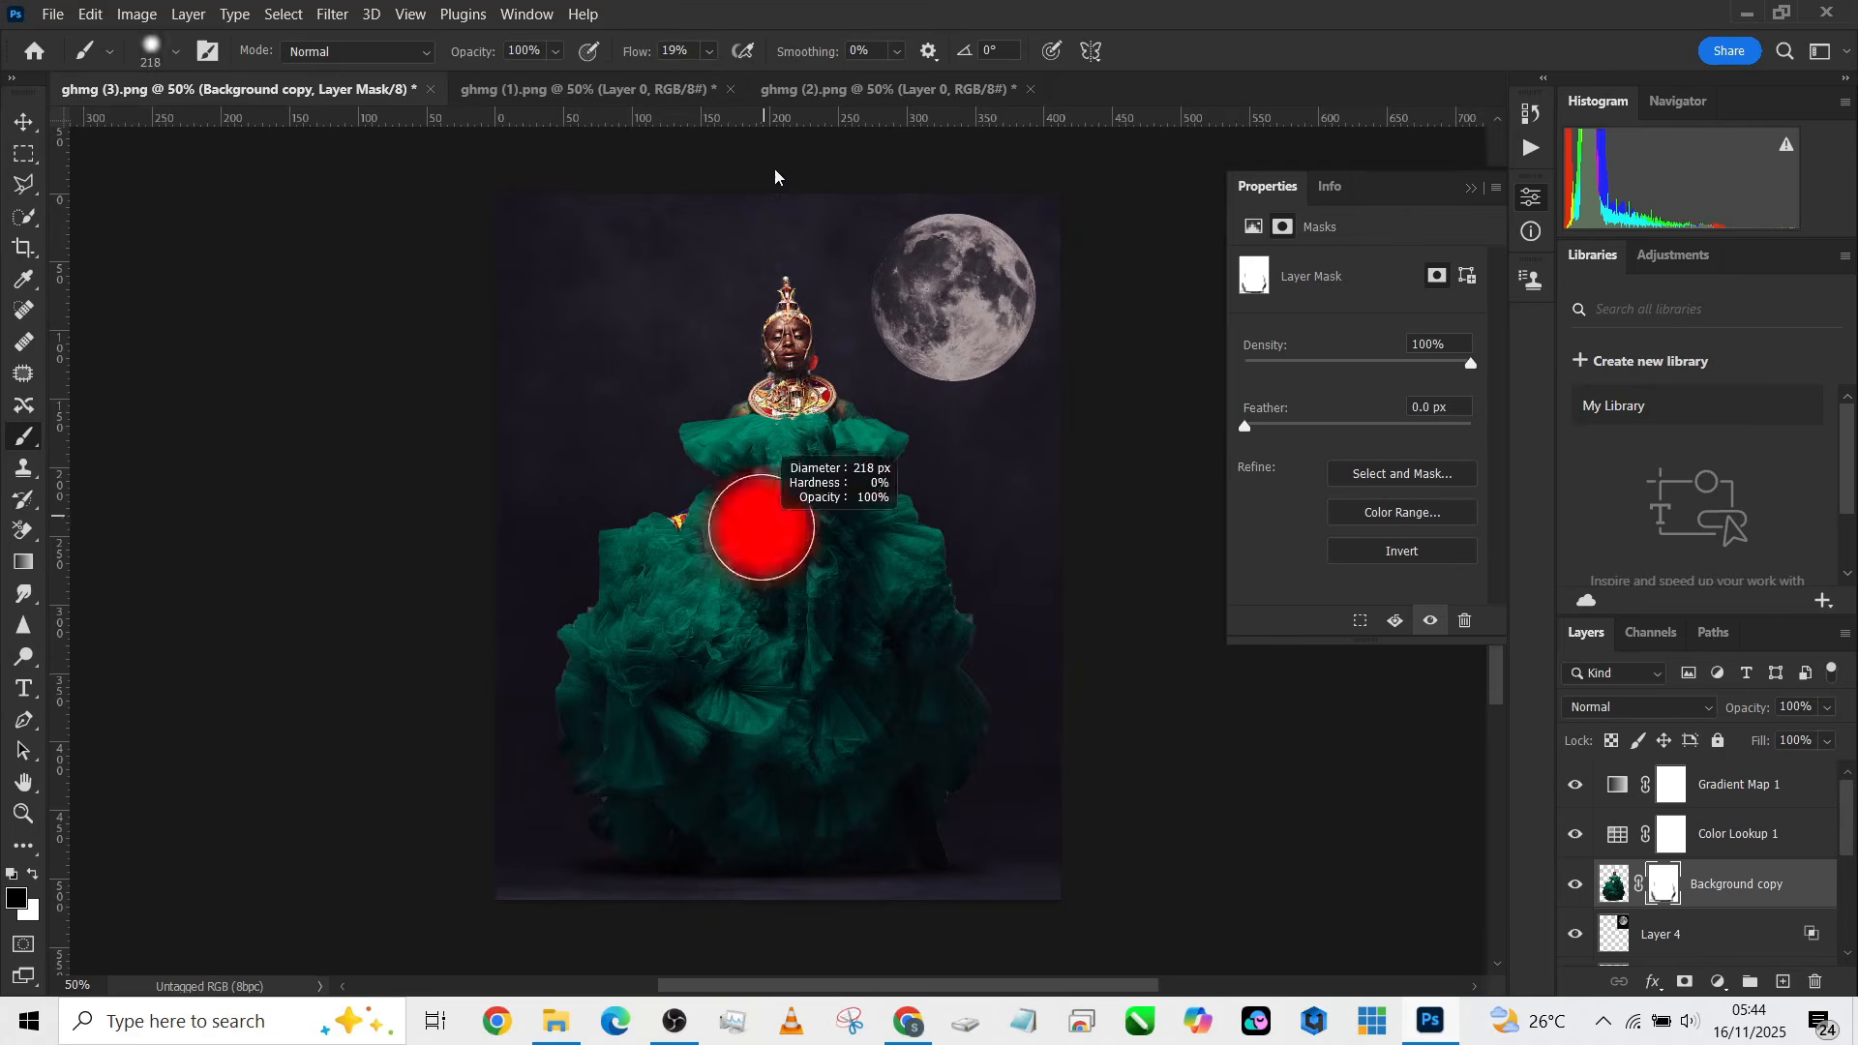
{"action": "left_click_drag", "start_coordinate": [853, 646], "coordinate": [864, 422]}
{"action": "left_click_drag", "start_coordinate": [1013, 709], "coordinate": [983, 711]}
{"action": "left_click_drag", "start_coordinate": [987, 764], "coordinate": [982, 766]}
{"action": "mouse_move", "coordinate": [993, 592]}
{"action": "left_mouse_down"}
{"action": "mouse_move", "coordinate": [996, 660]}
{"action": "mouse_move", "coordinate": [1002, 601]}
{"action": "mouse_move", "coordinate": [978, 562]}
{"action": "mouse_move", "coordinate": [1014, 722]}
{"action": "left_mouse_up"}
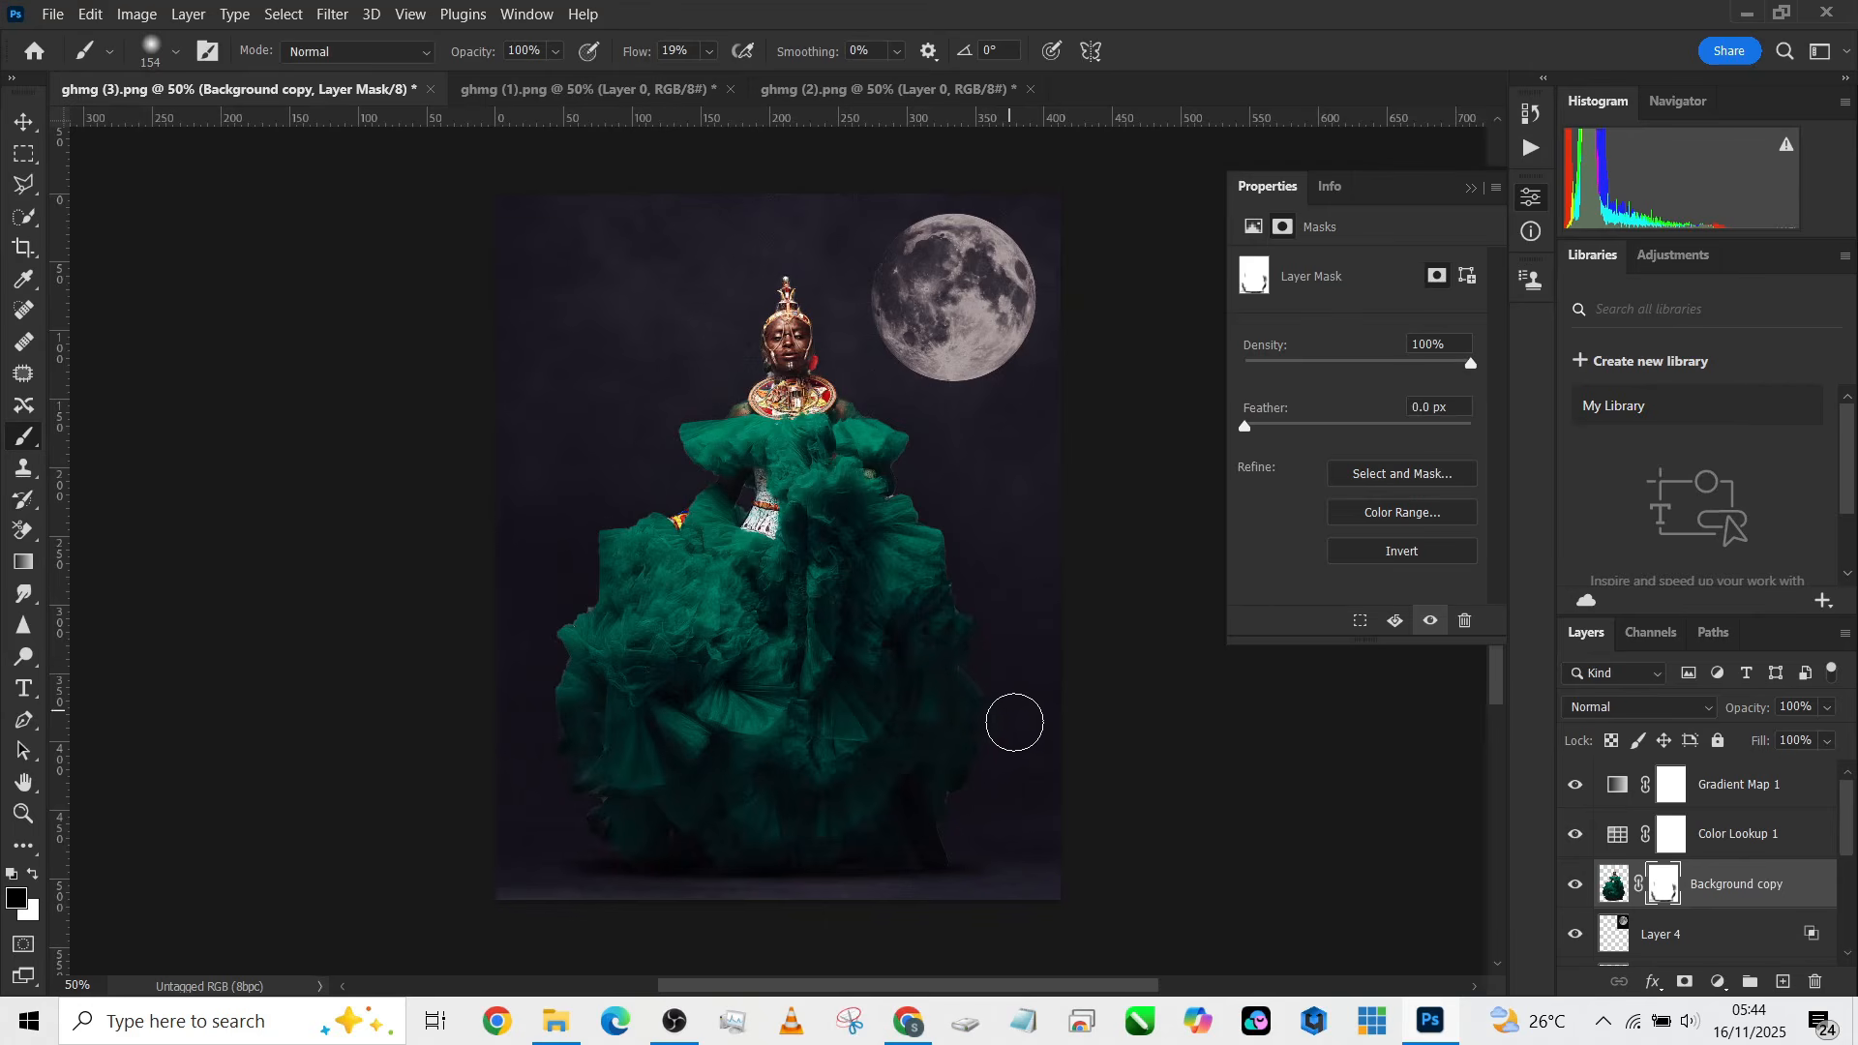
Step: Toggle the Background, Curves 1, Layer 2 and Layer 3 visibility to compare each layer's contribution
{"action": "scroll", "coordinate": [866, 639], "scroll_direction": "up", "scroll_amount": 2}
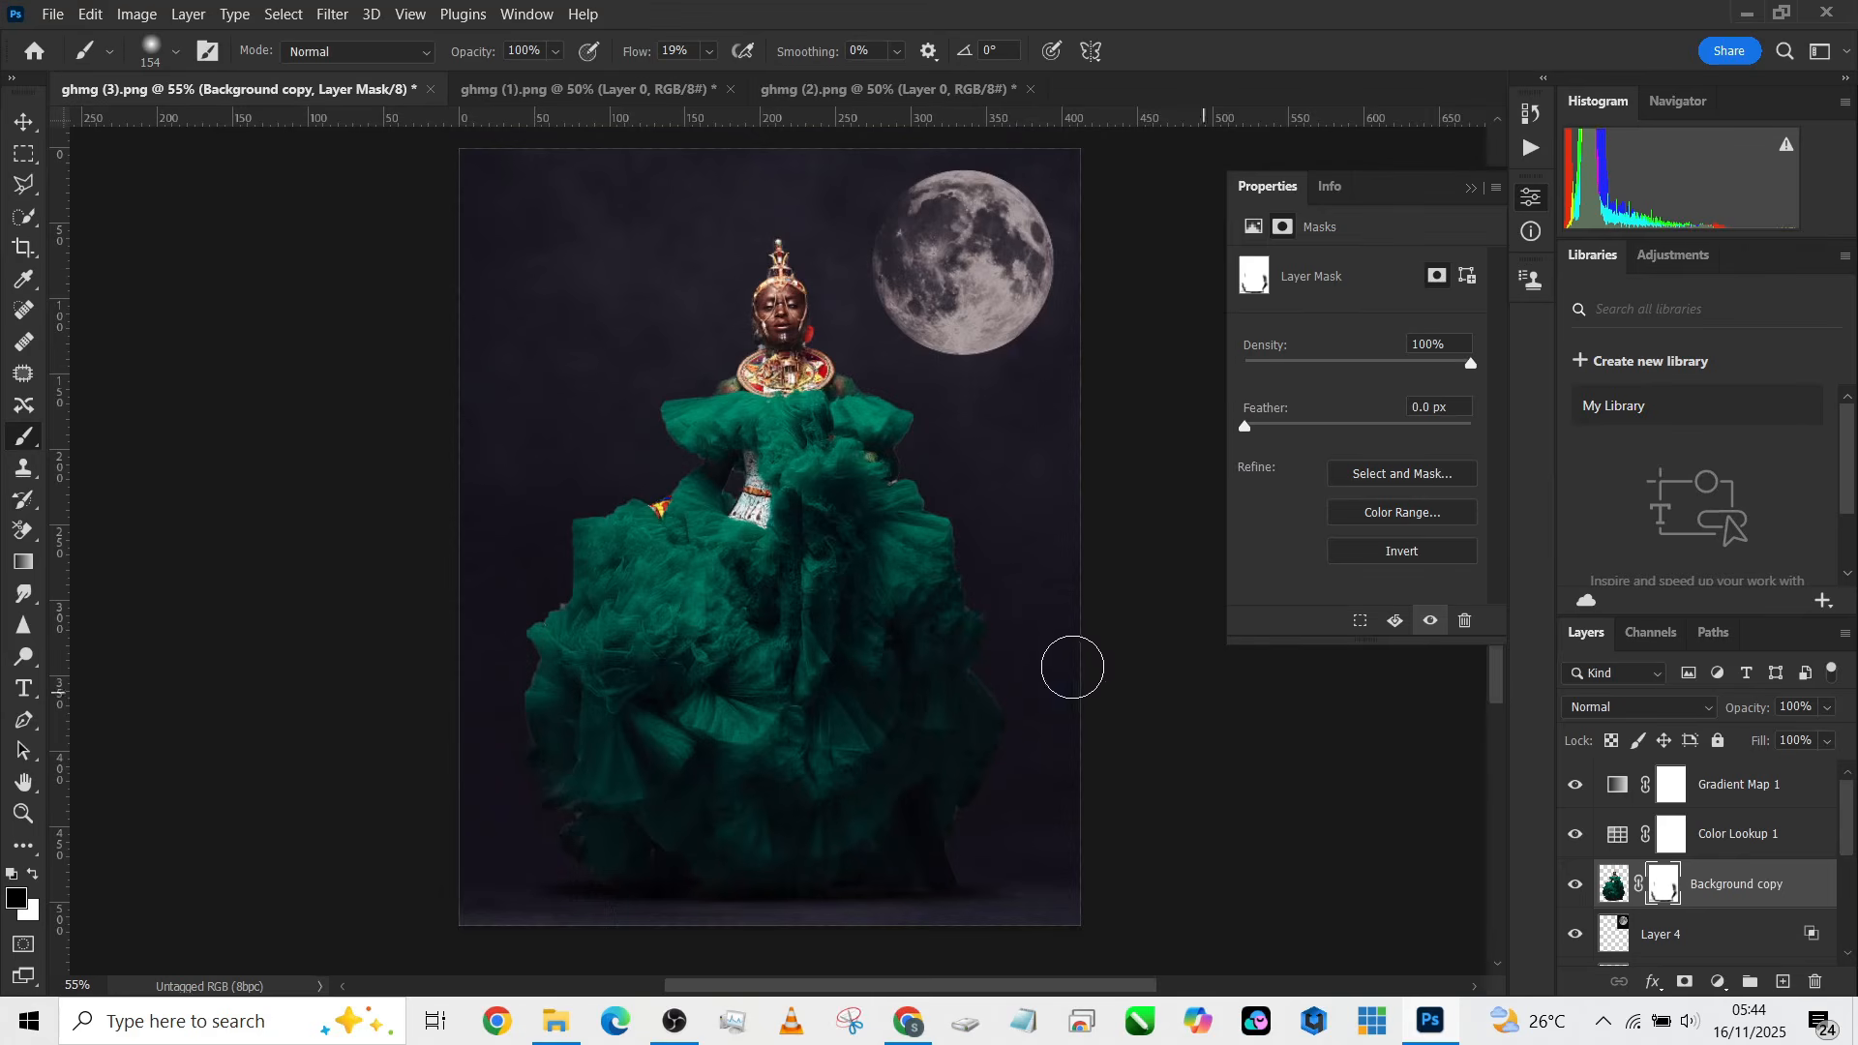
{"action": "scroll", "coordinate": [1846, 908], "scroll_direction": "down", "scroll_amount": 5}
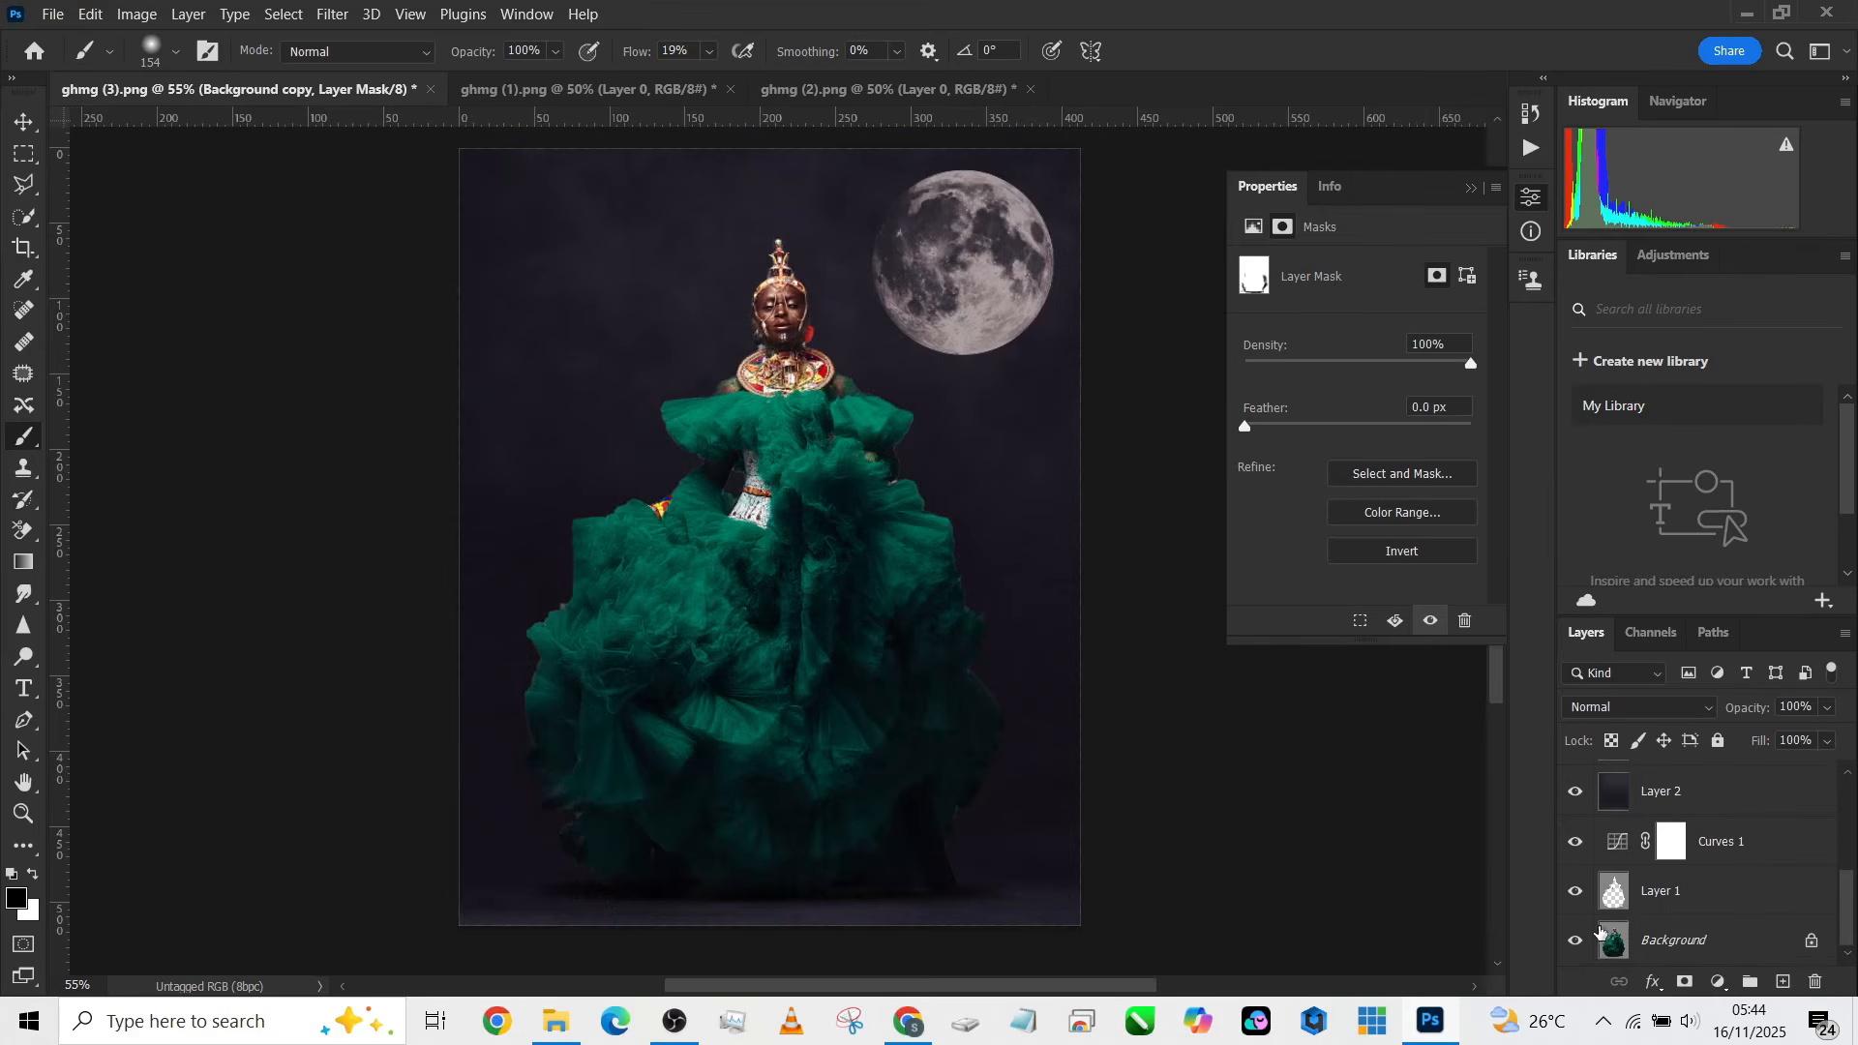
{"action": "left_click", "coordinate": [1587, 938], "text": "alt"}
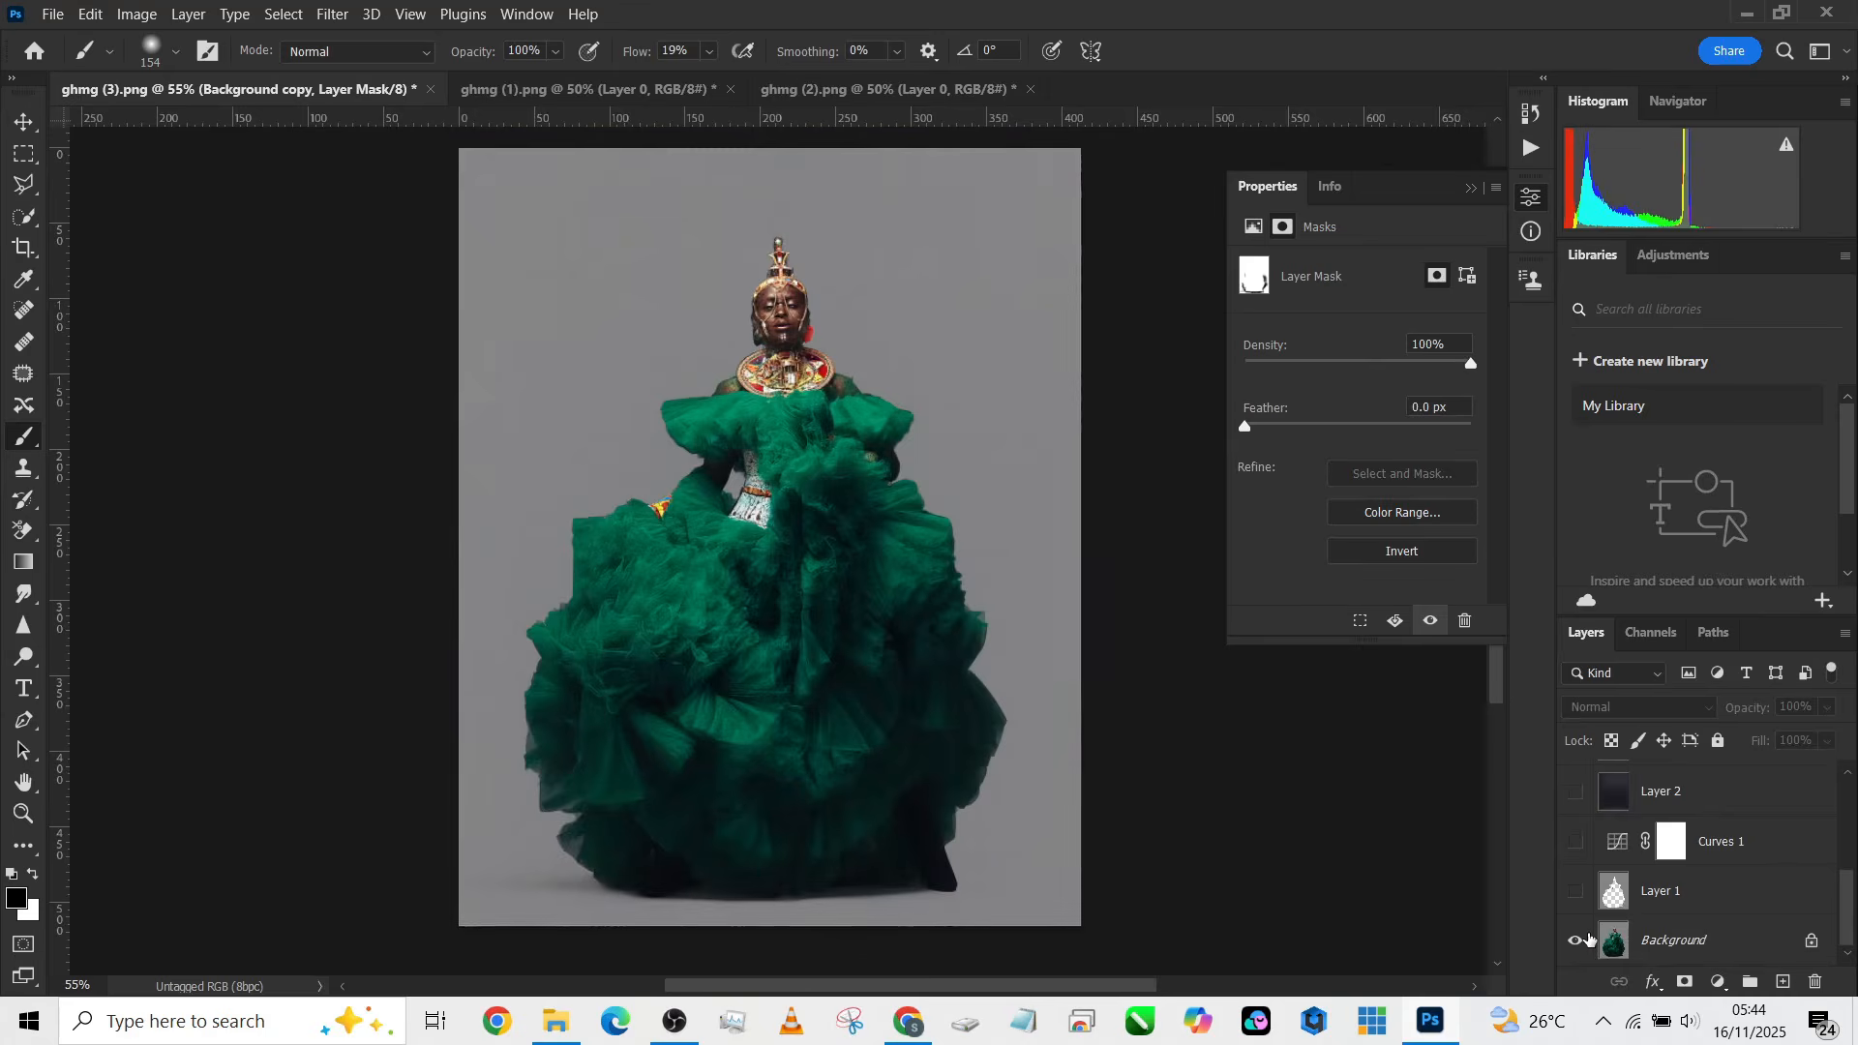
{"action": "left_click", "coordinate": [1587, 939], "text": "alt"}
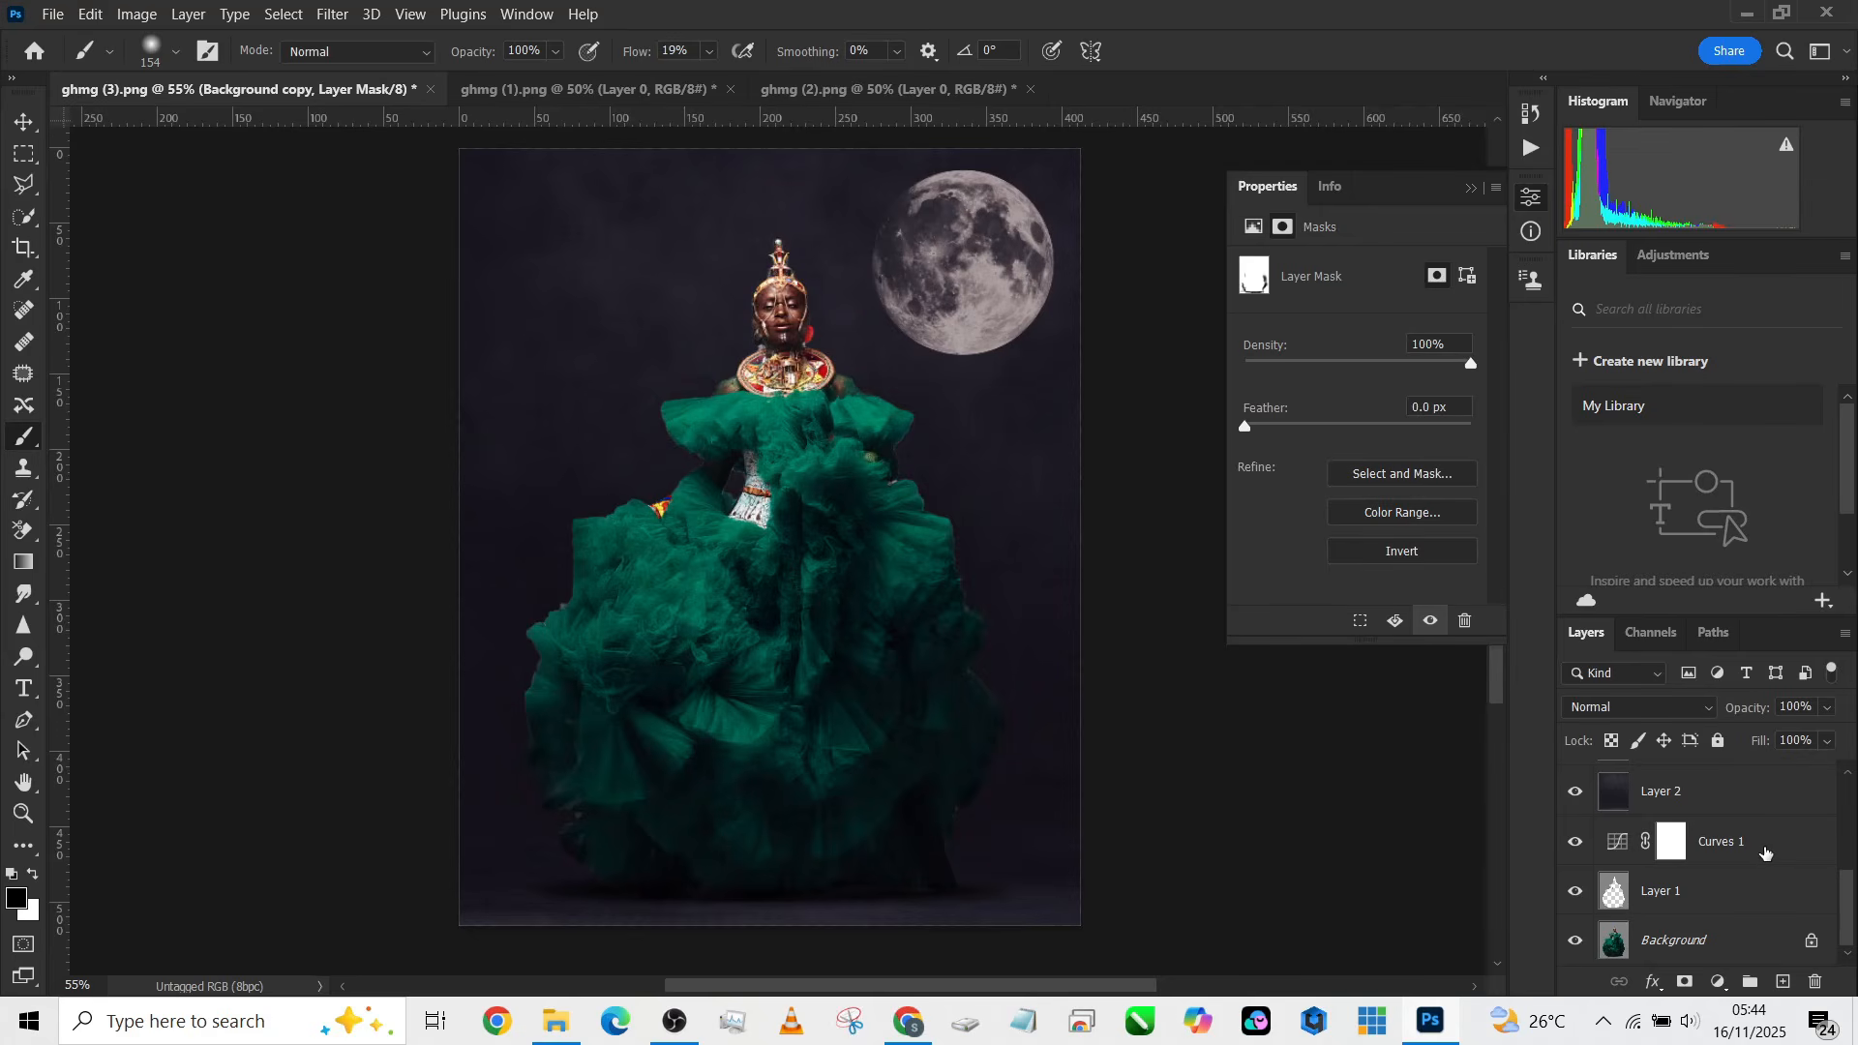
{"action": "left_click", "coordinate": [1767, 852]}
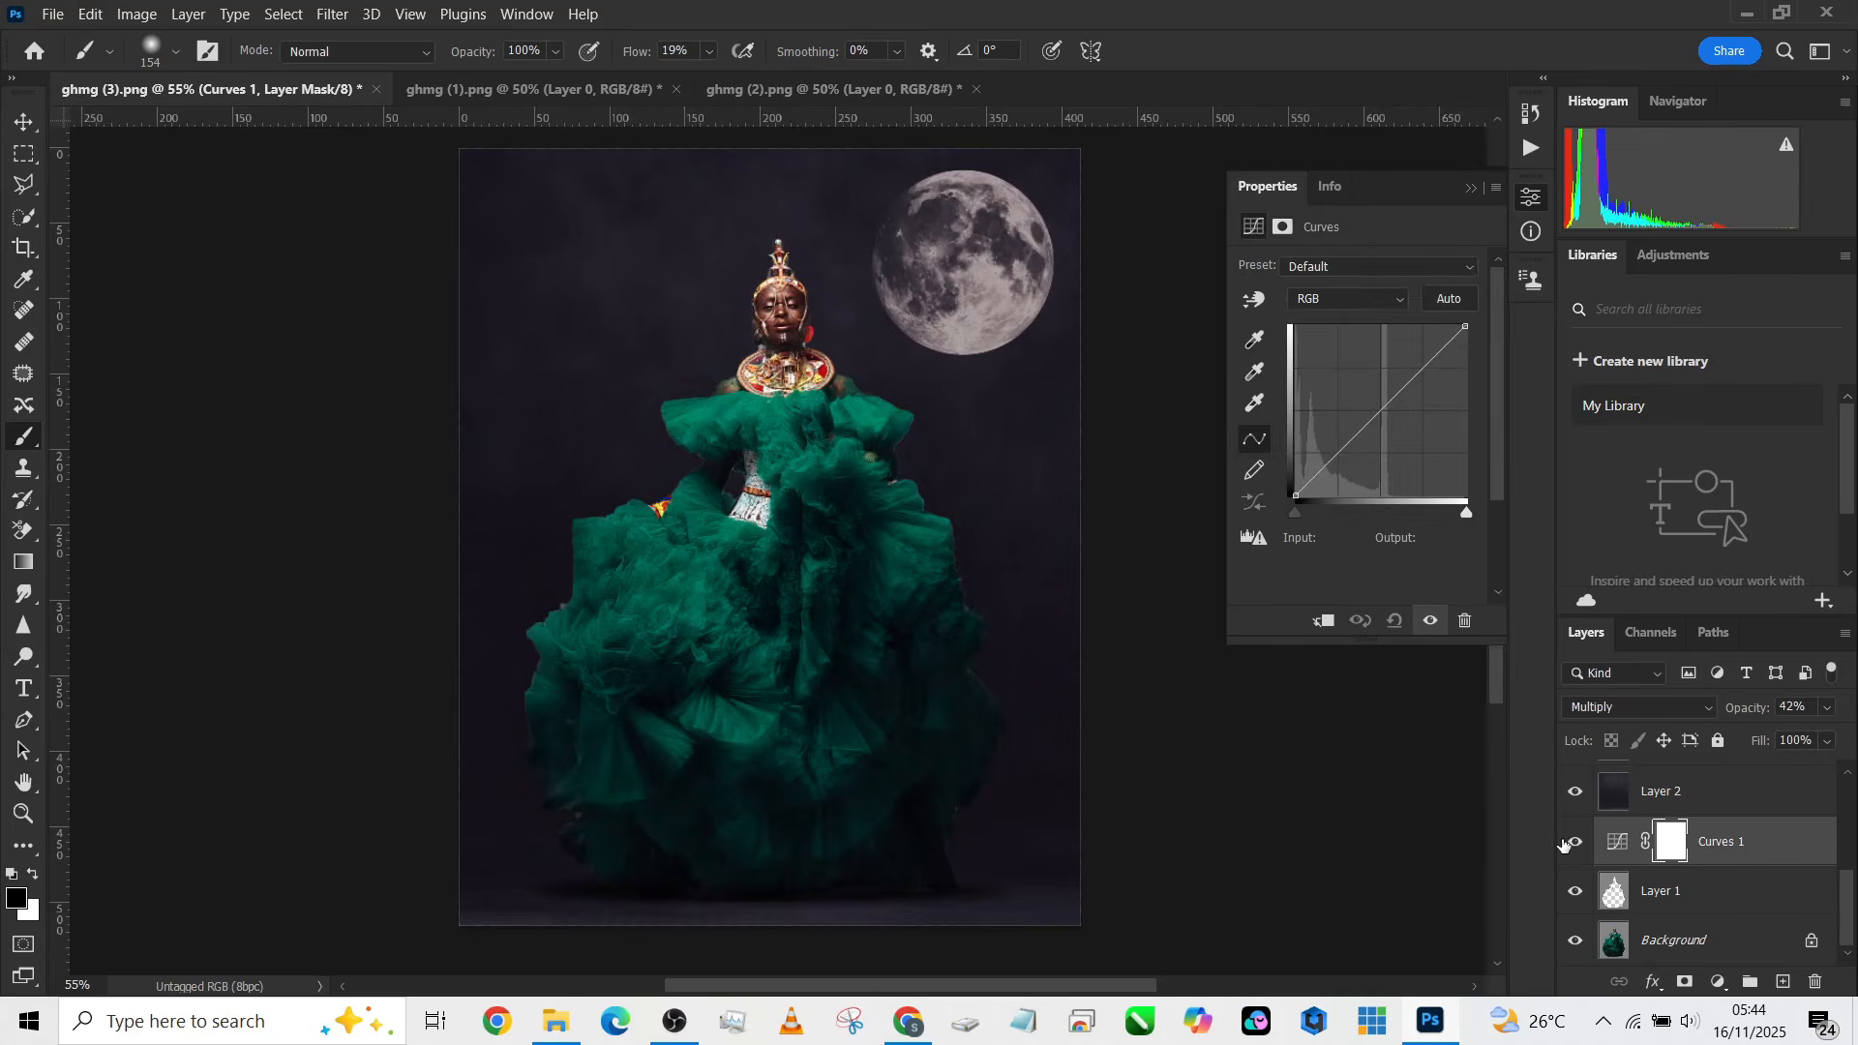
{"action": "left_click", "coordinate": [1574, 843]}
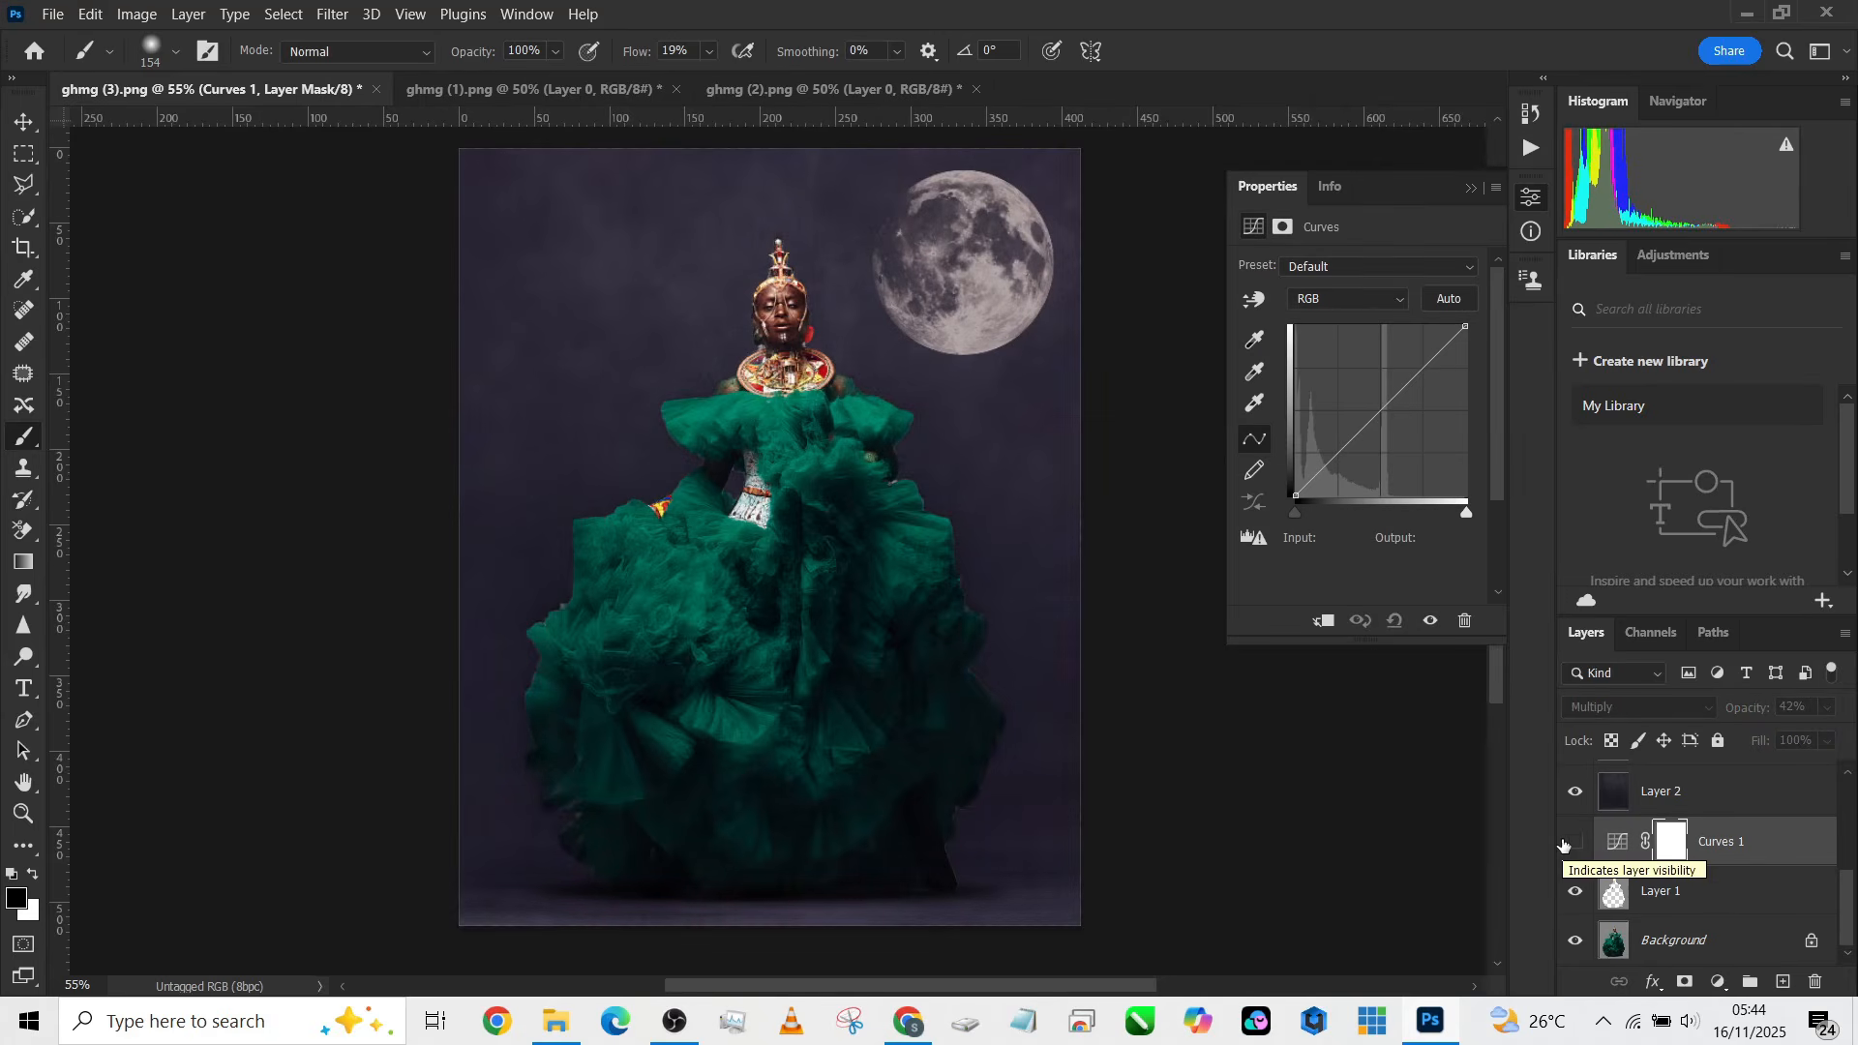
{"action": "left_click", "coordinate": [1574, 843]}
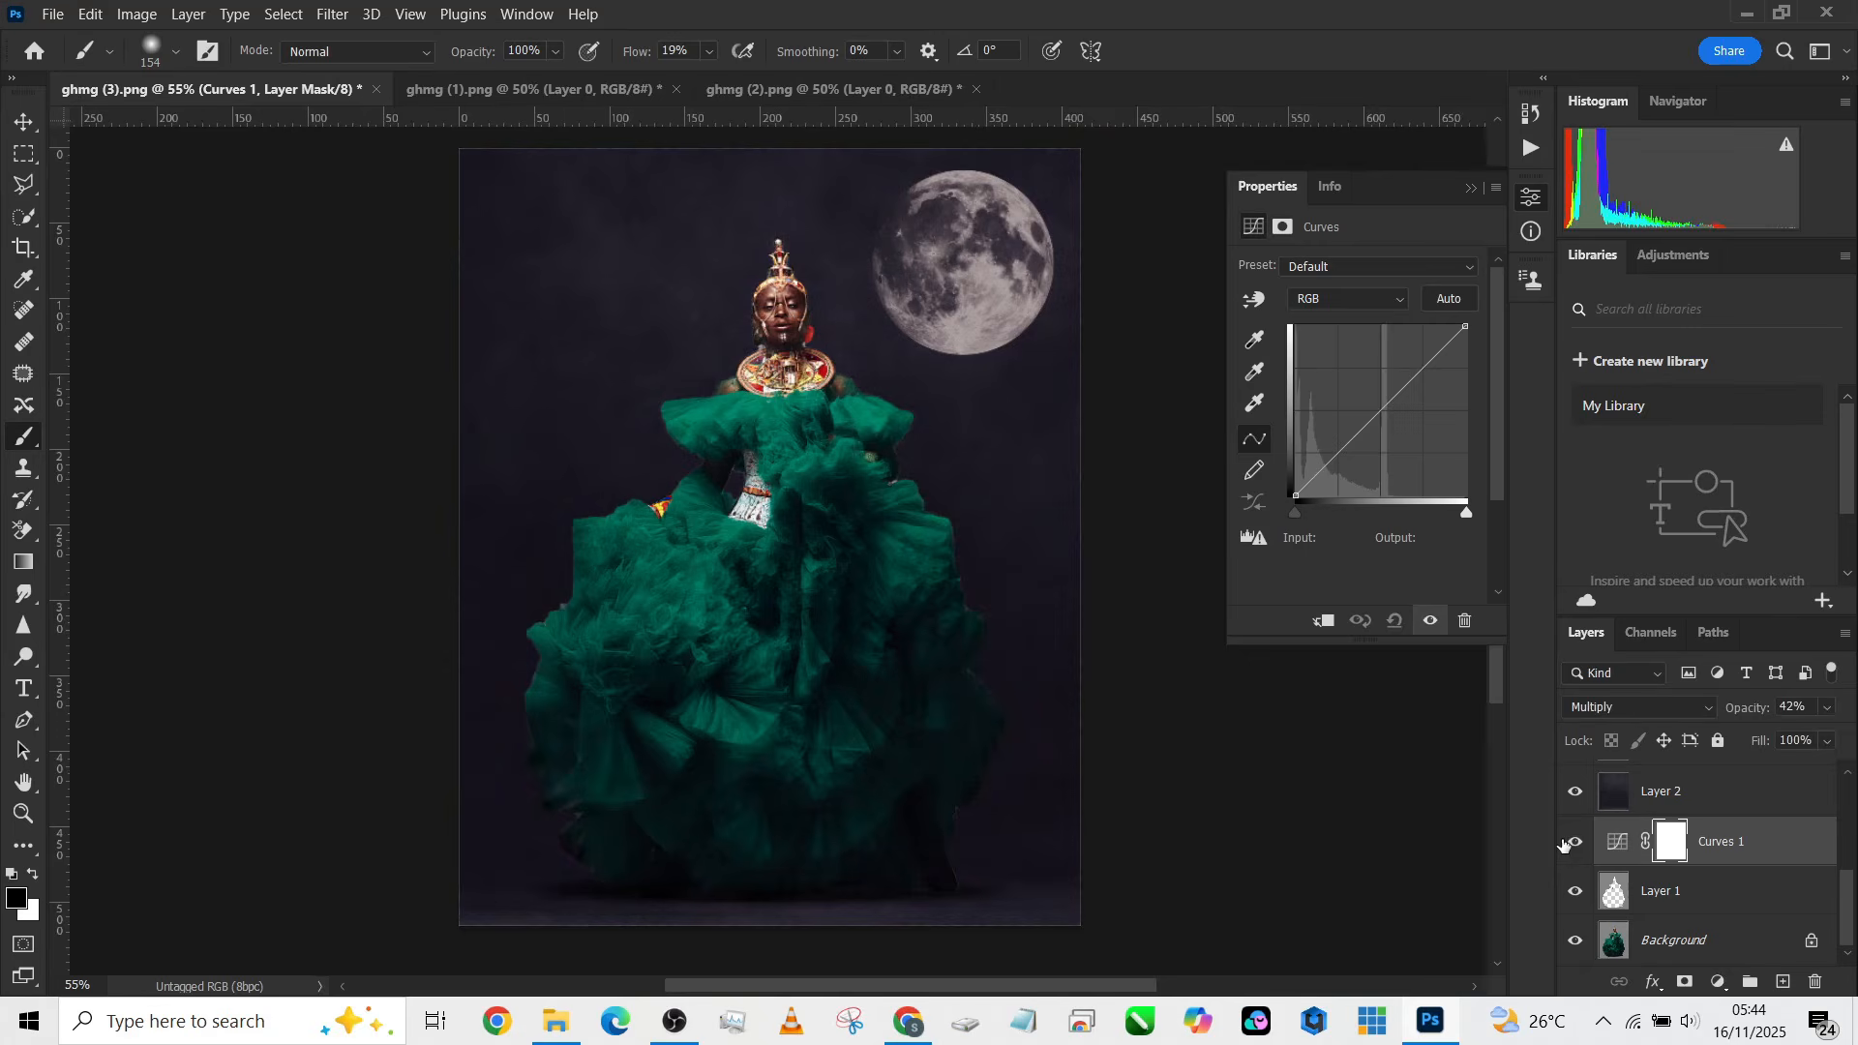
{"action": "scroll", "coordinate": [1626, 840], "scroll_direction": "up", "scroll_amount": 1}
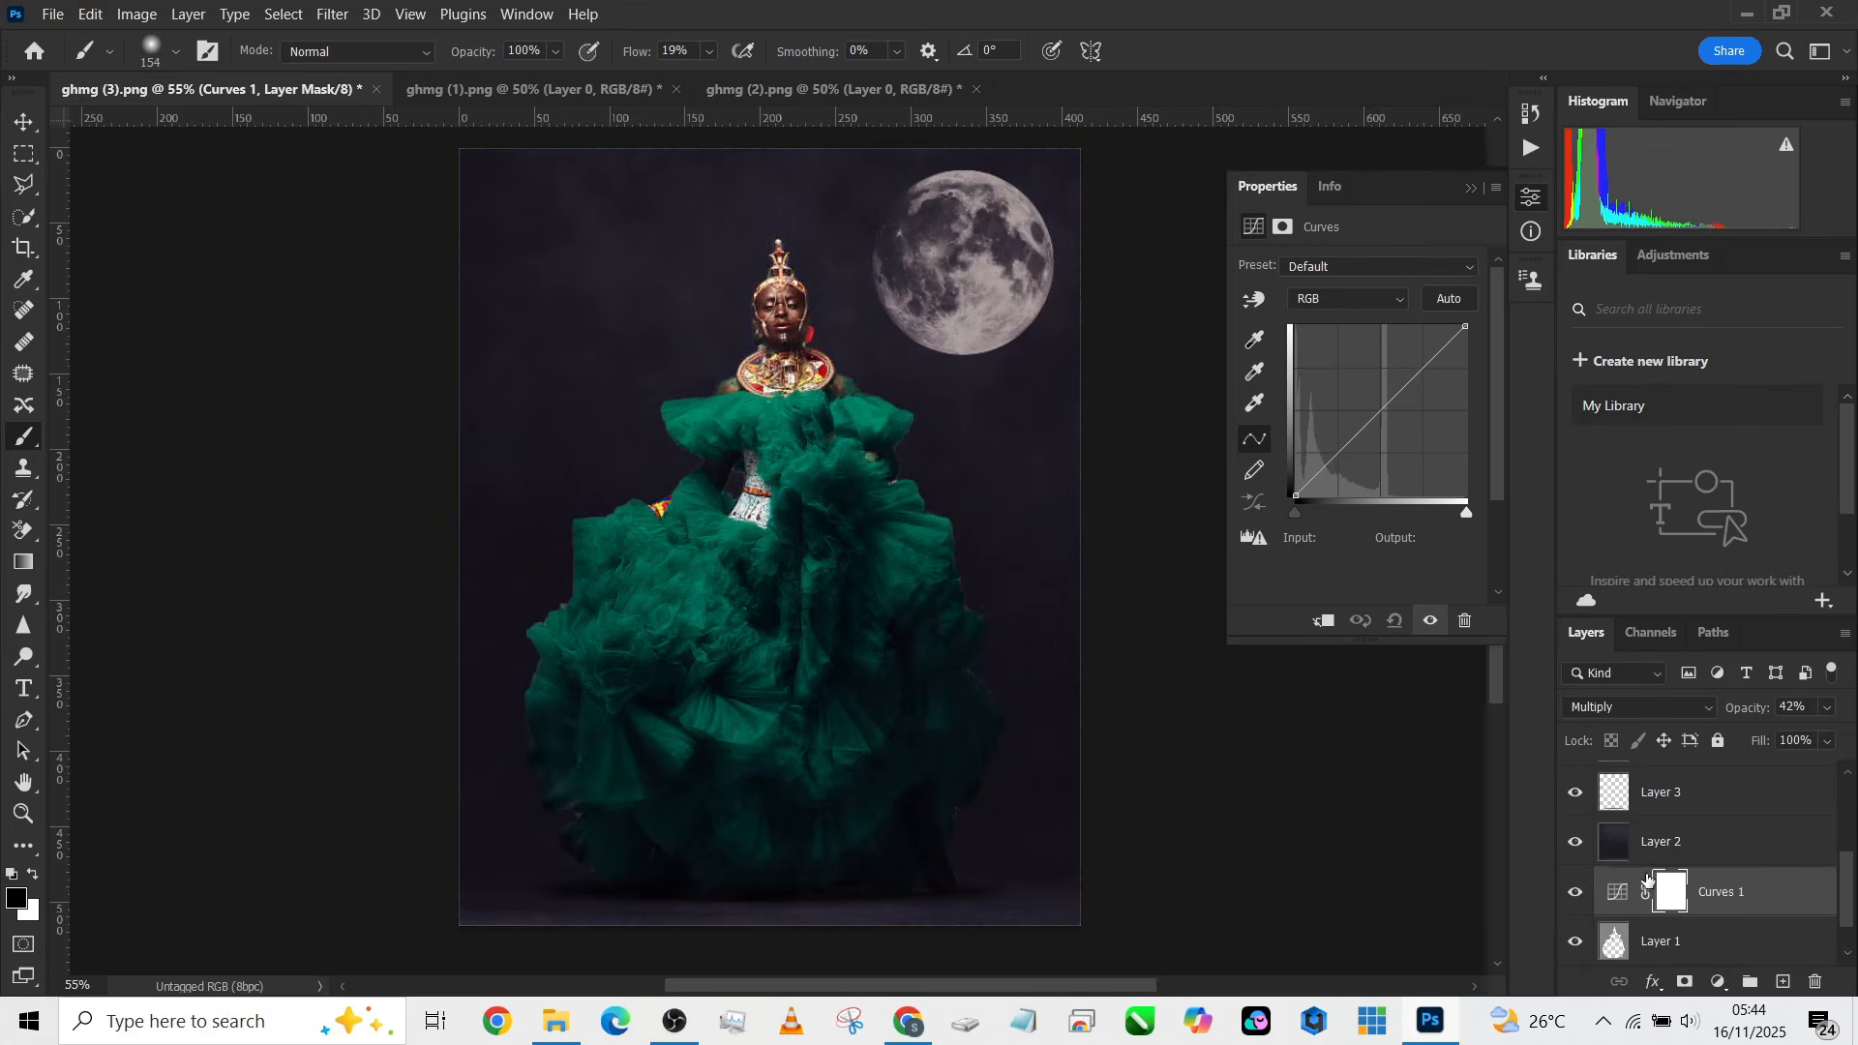
{"action": "left_click", "coordinate": [1576, 844]}
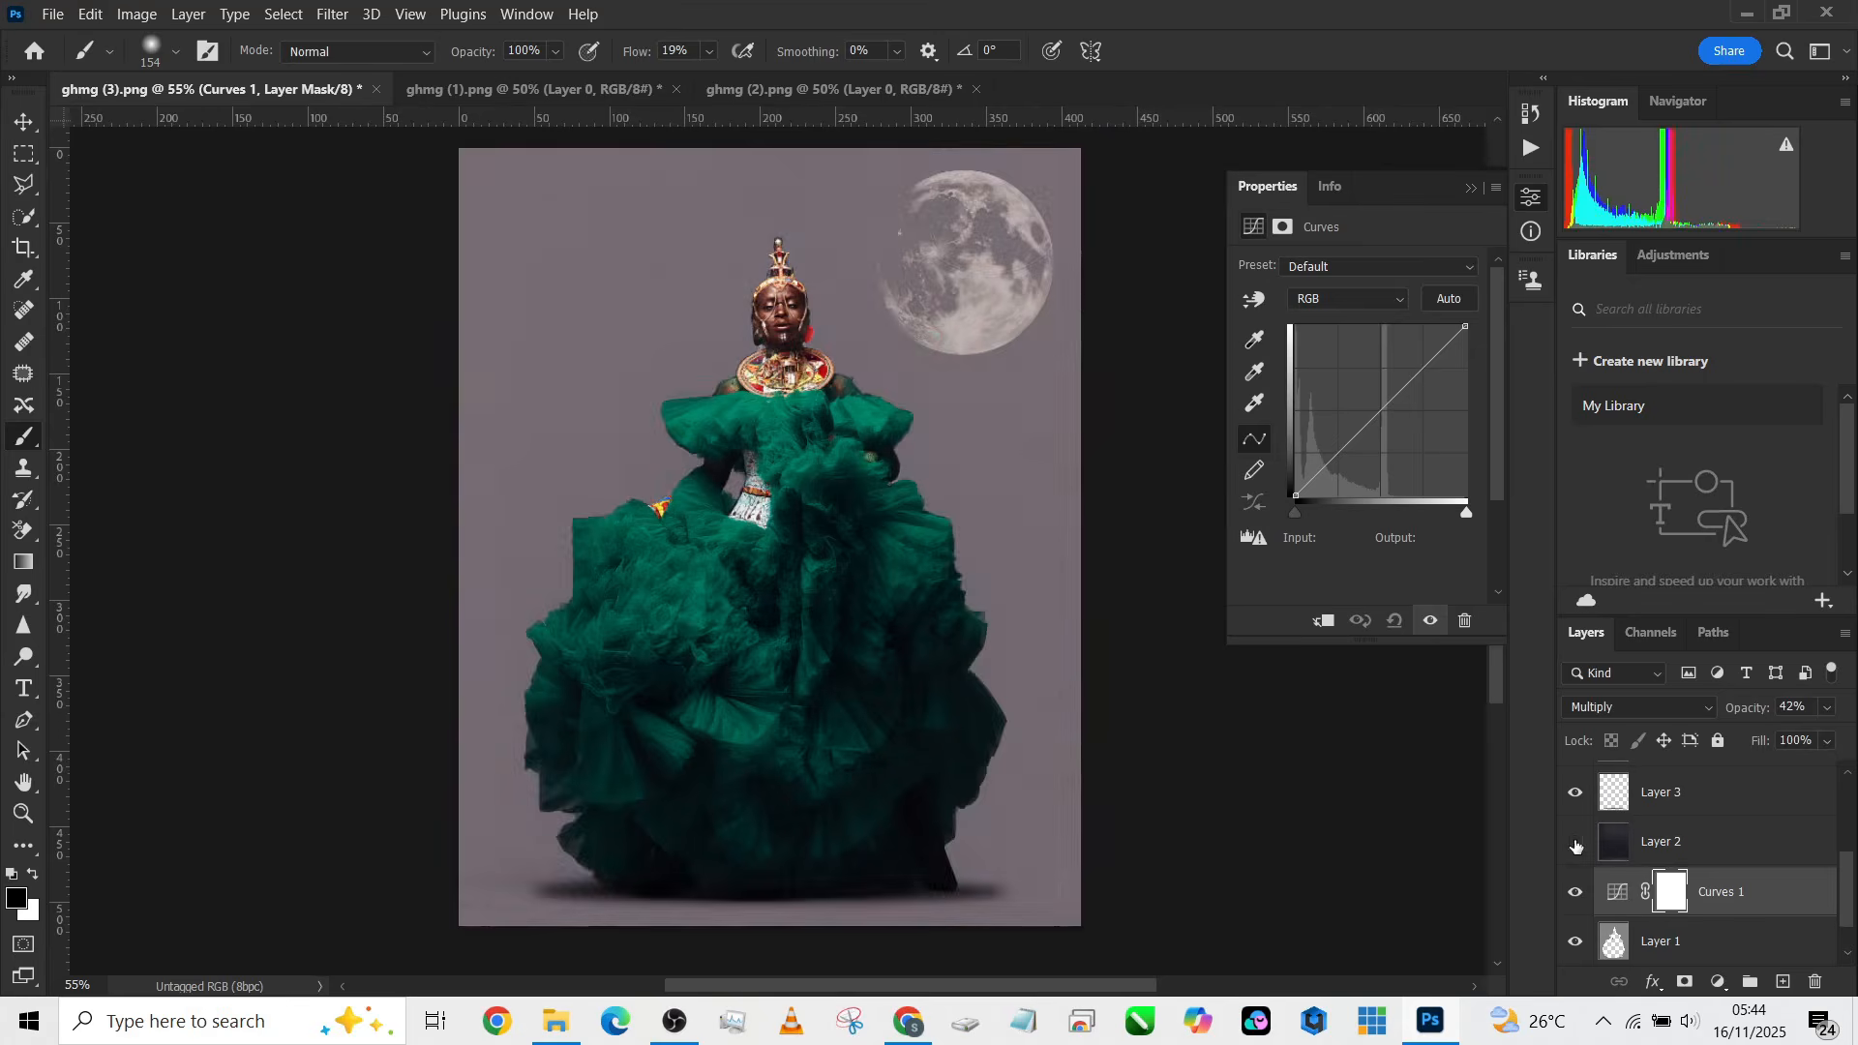
{"action": "left_click", "coordinate": [1575, 844]}
{"action": "scroll", "coordinate": [1560, 857], "scroll_direction": "up", "scroll_amount": 1}
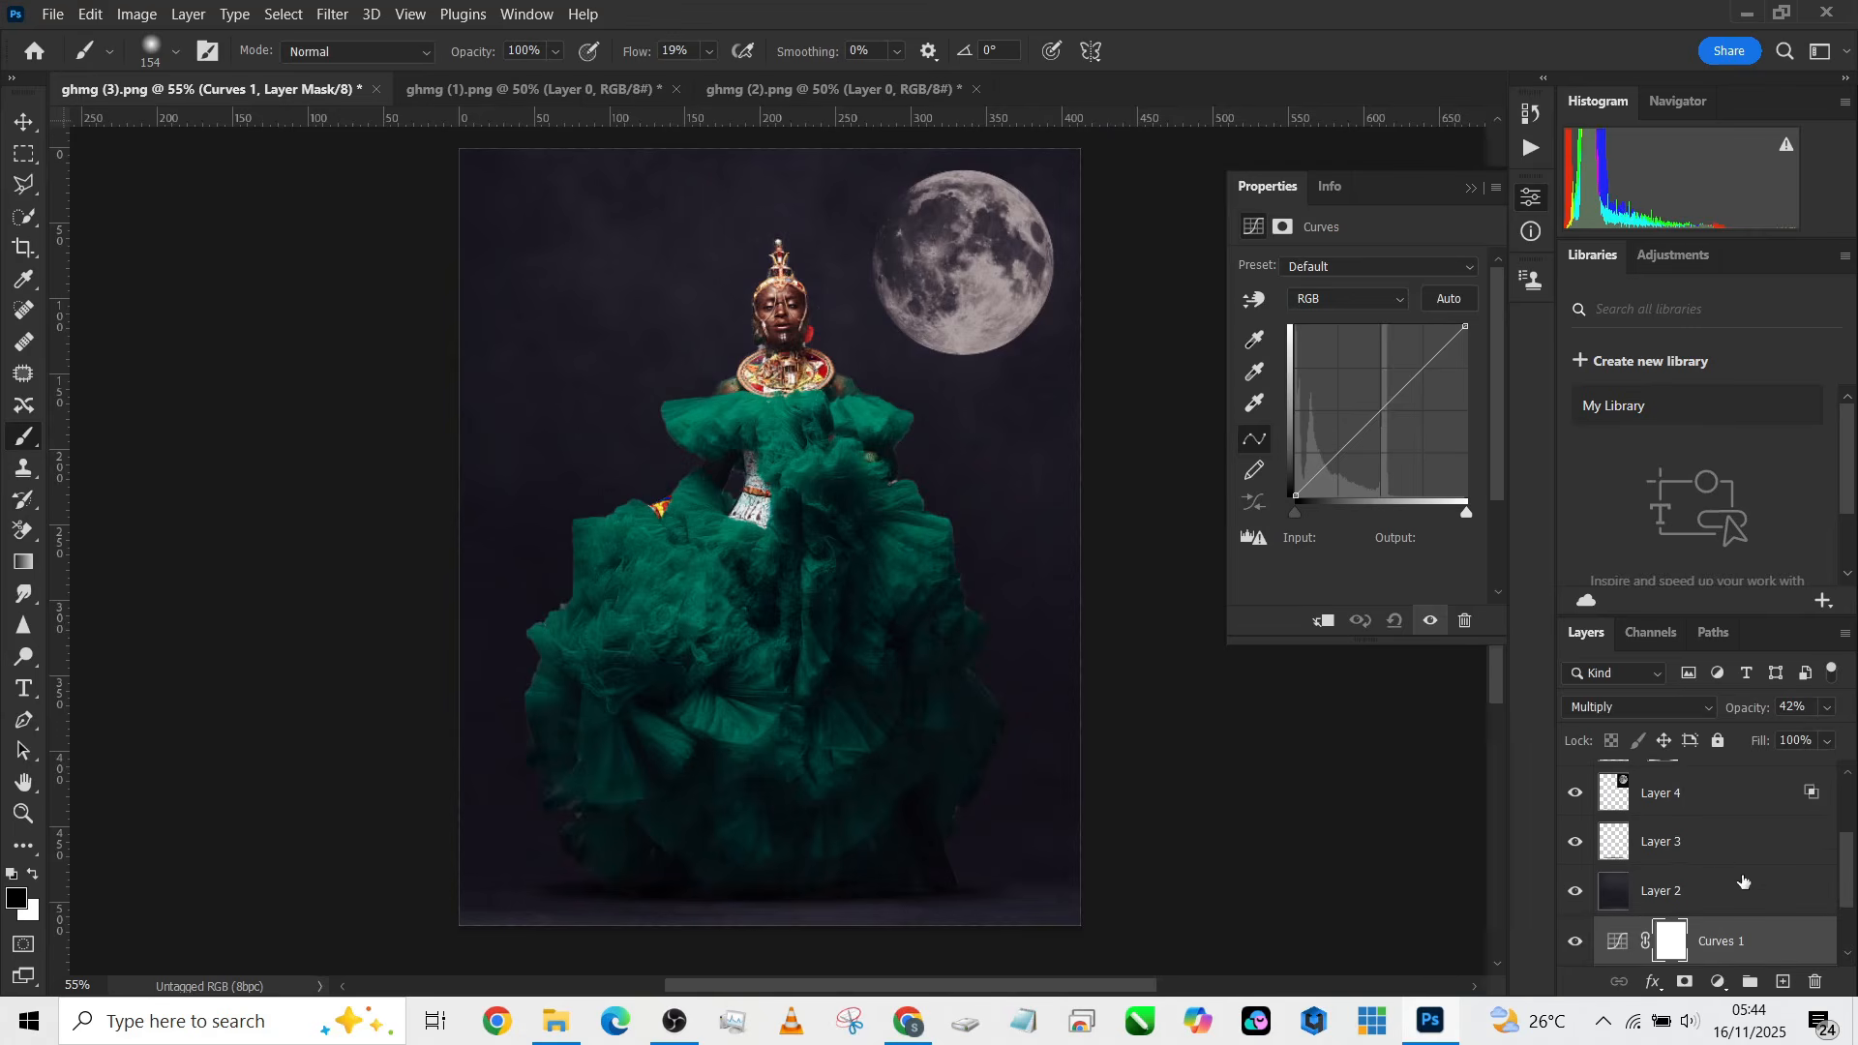
{"action": "left_click", "coordinate": [1581, 850]}
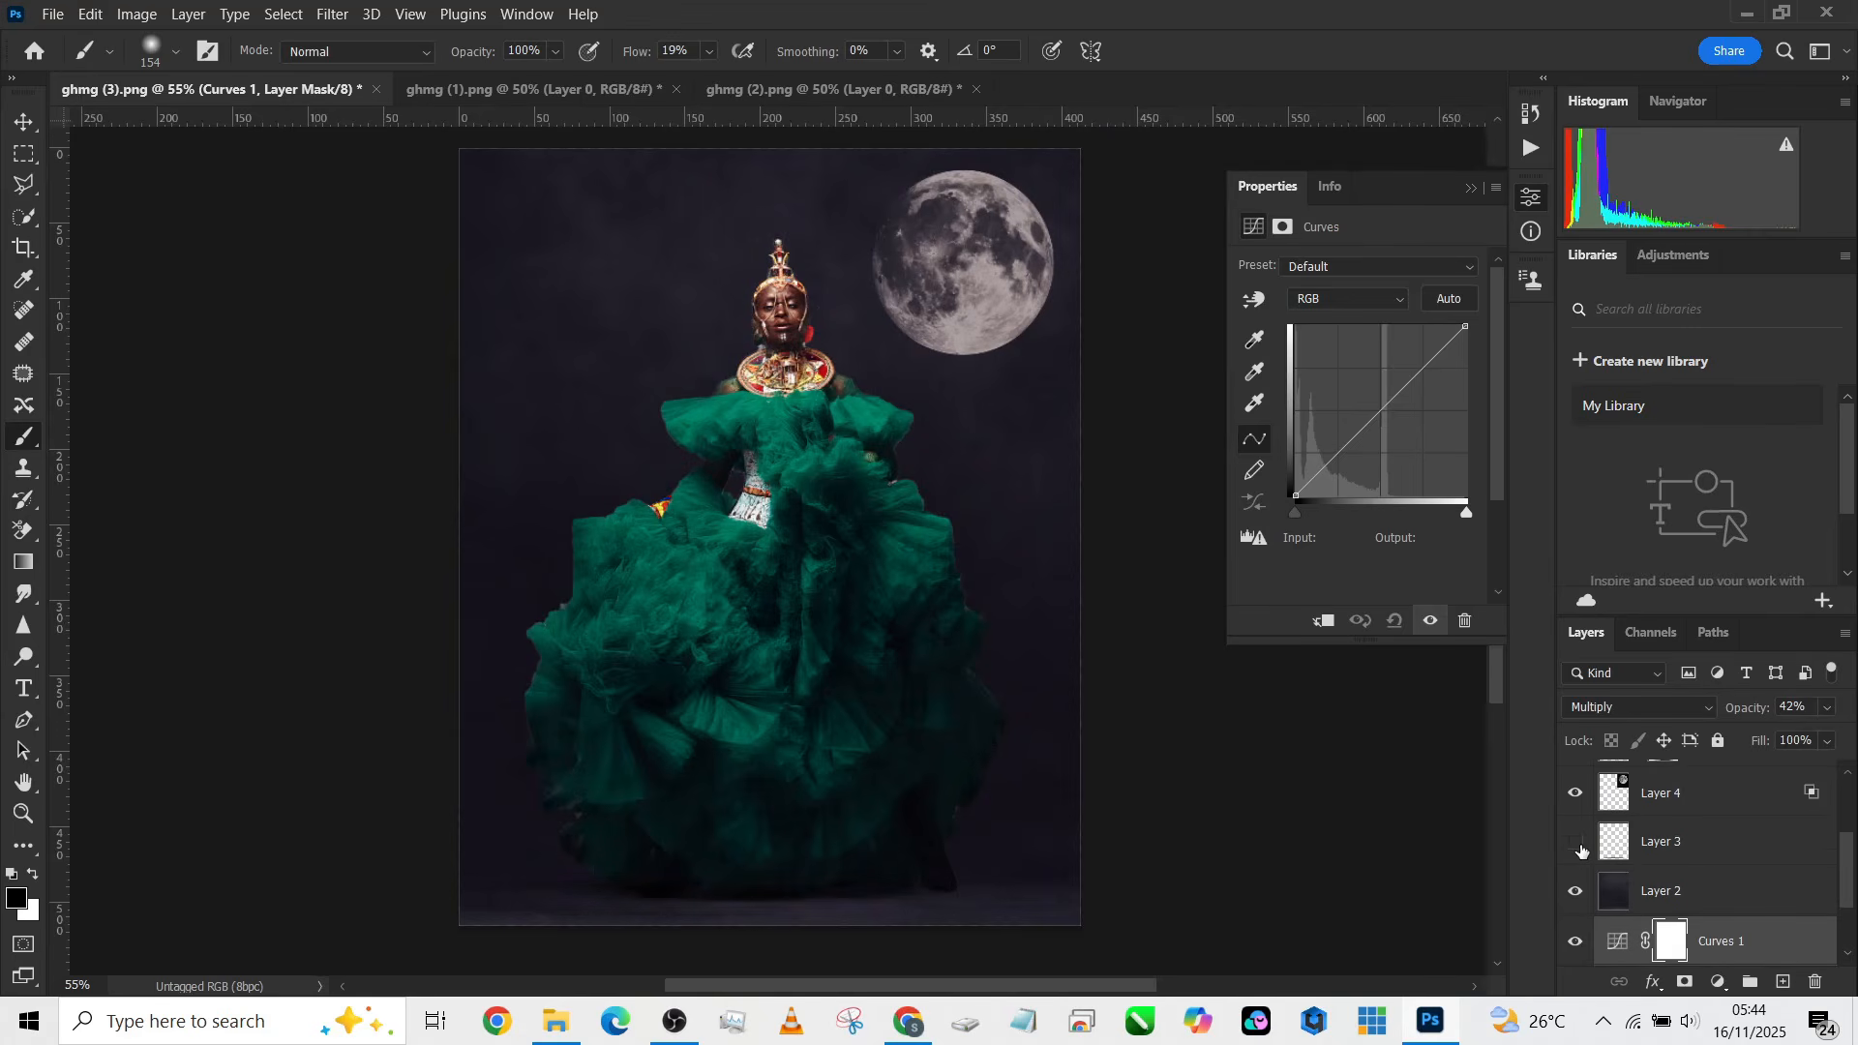
{"action": "left_click", "coordinate": [1581, 850]}
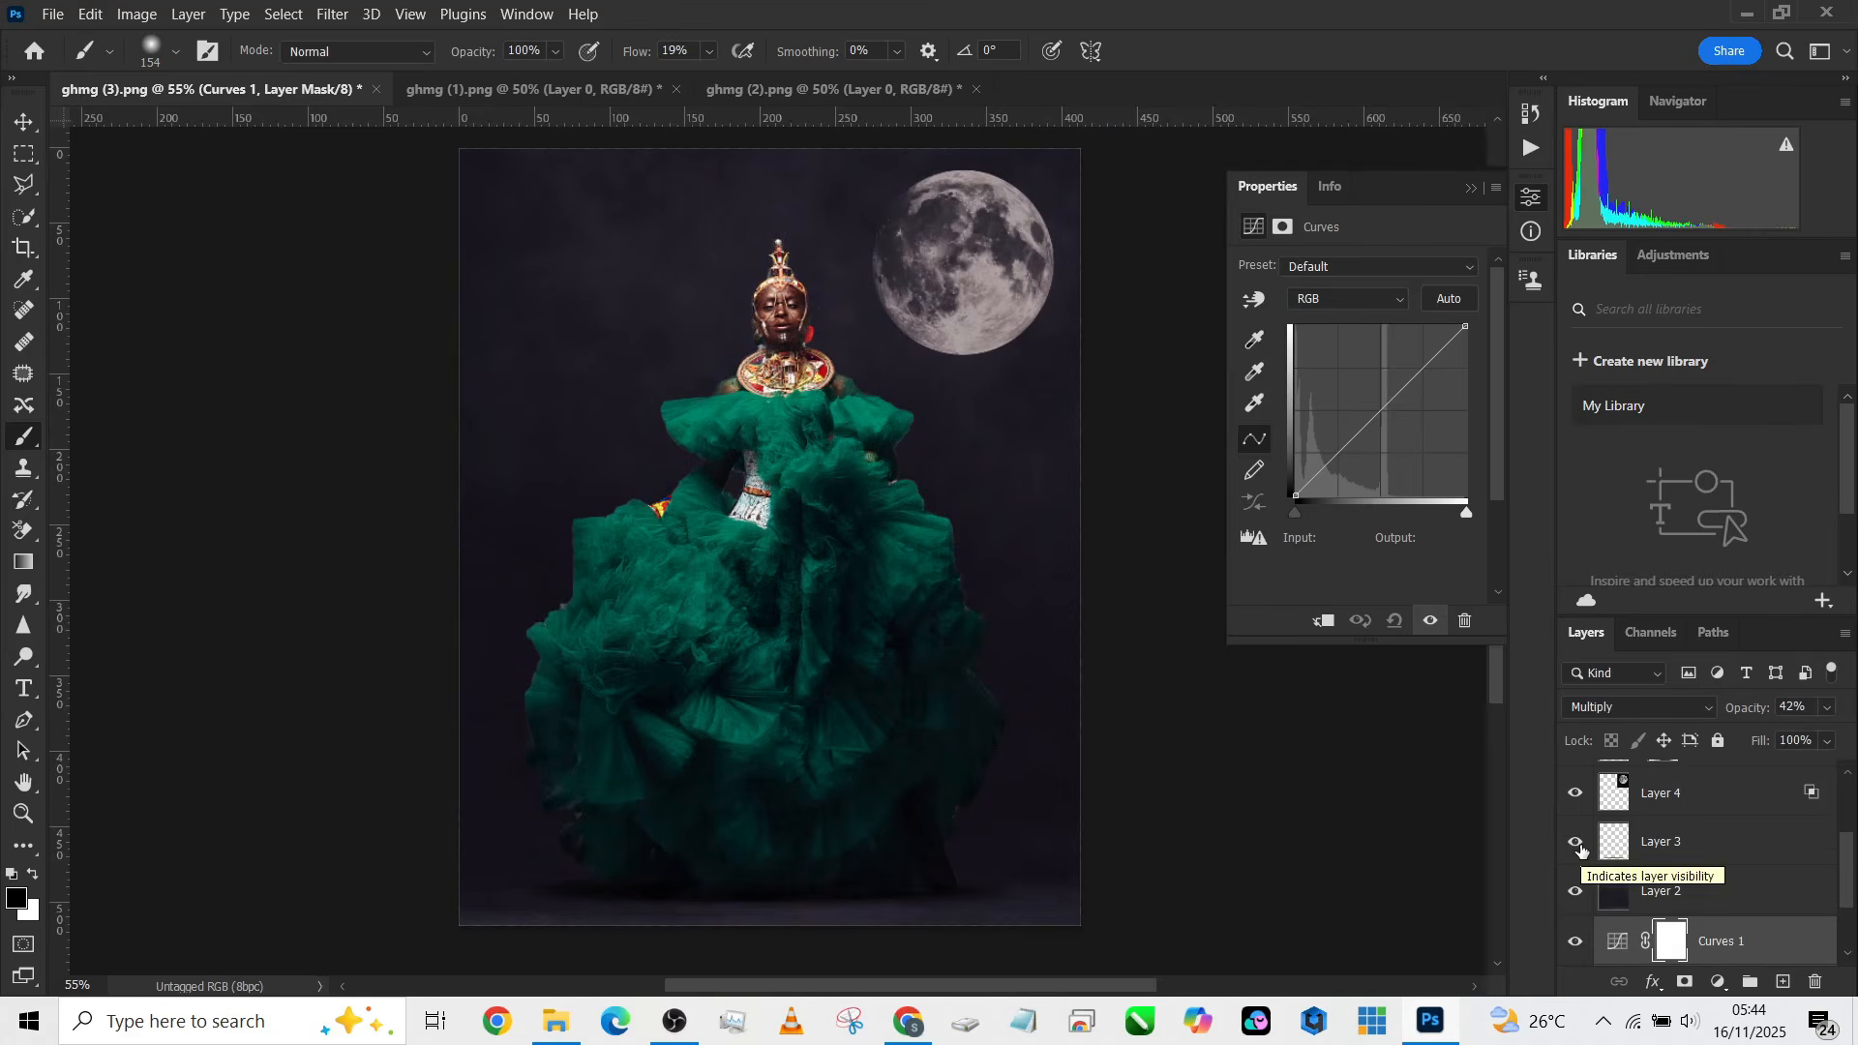
Step: Apply a Gaussian Blur to Layer 3
{"action": "left_click", "coordinate": [1650, 842]}
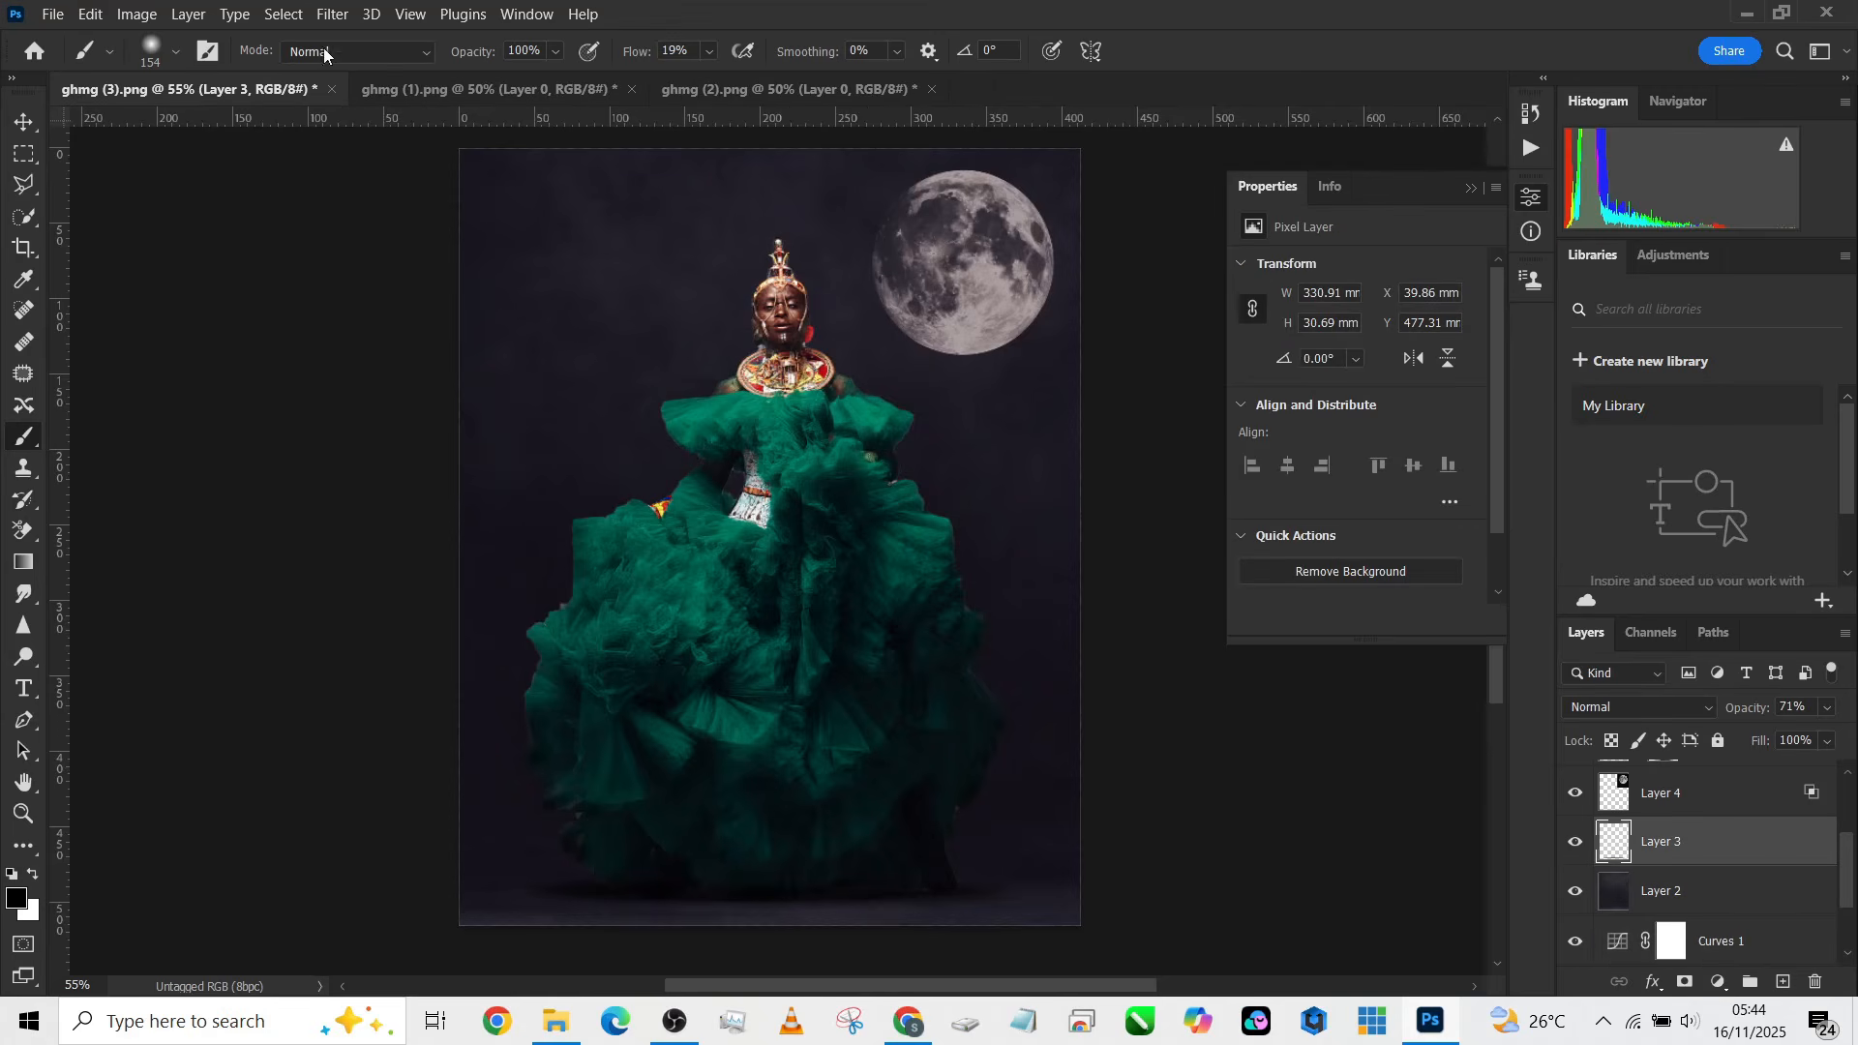
{"action": "left_click", "coordinate": [333, 14]}
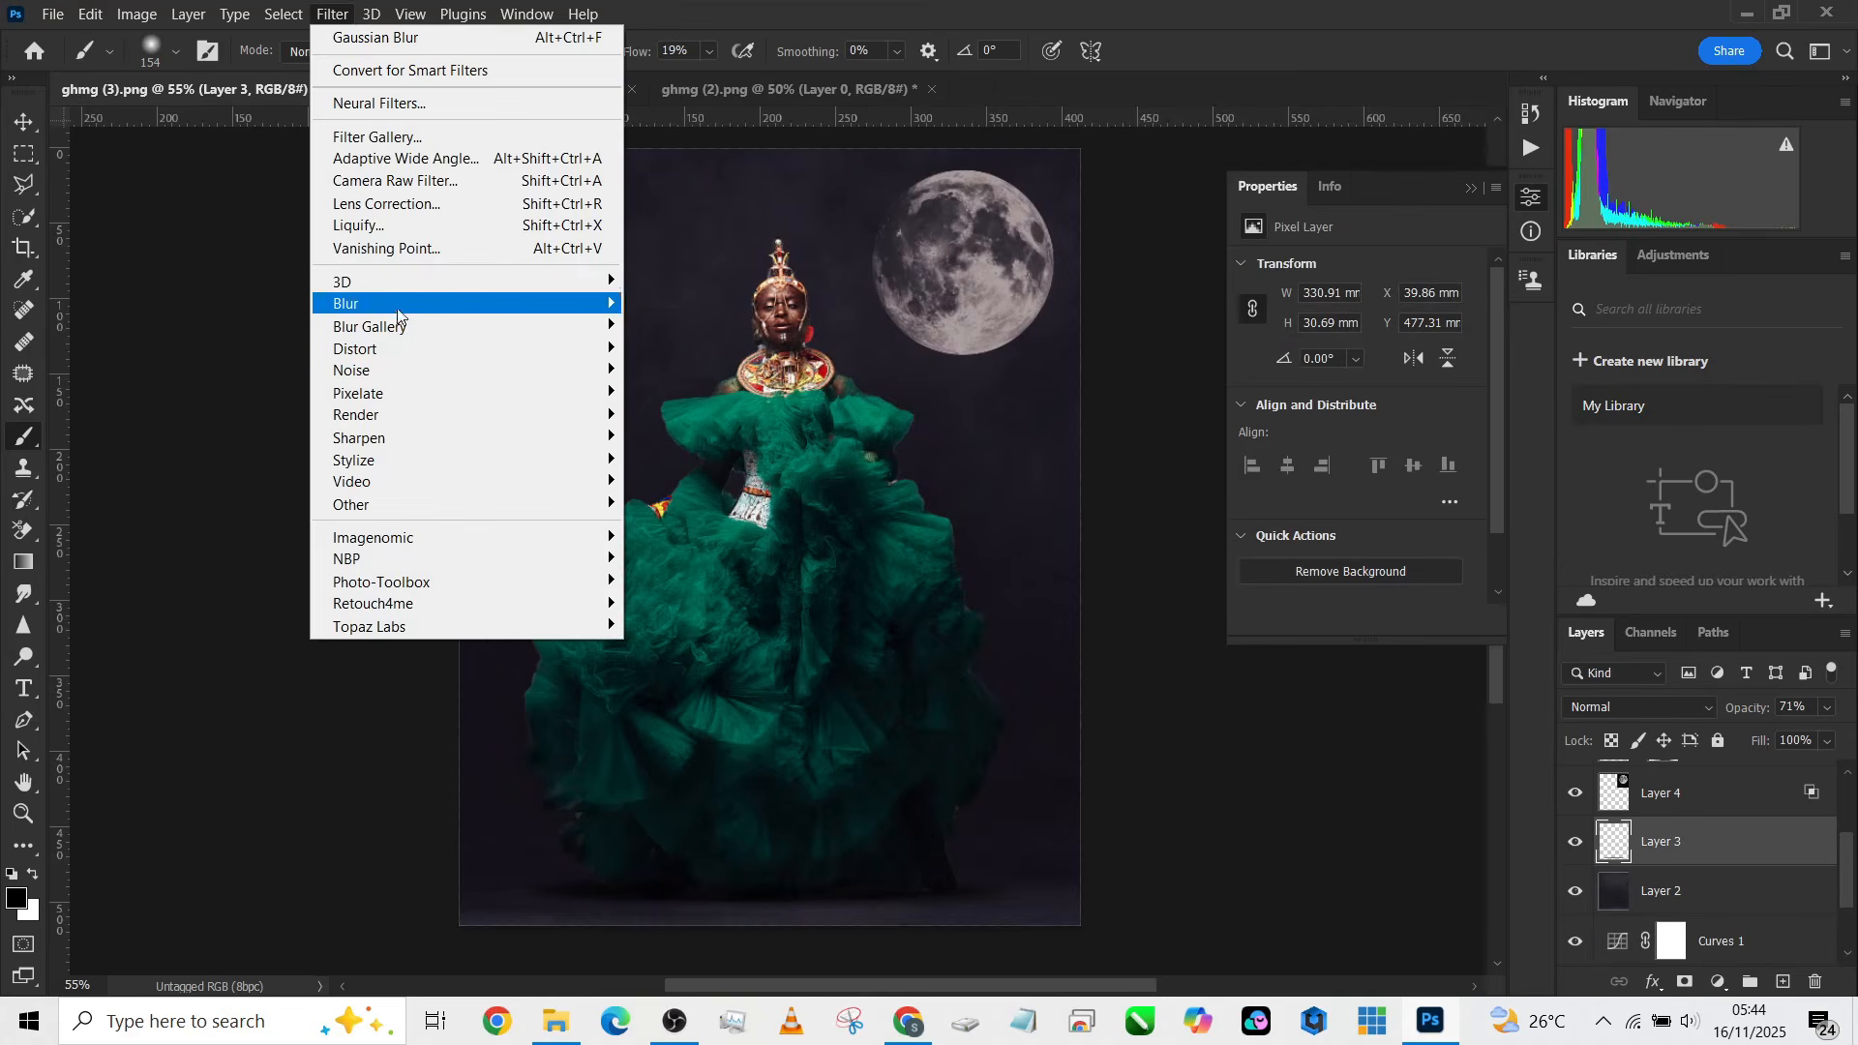
{"action": "mouse_move", "coordinate": [407, 318]}
{"action": "left_click", "coordinate": [688, 393]}
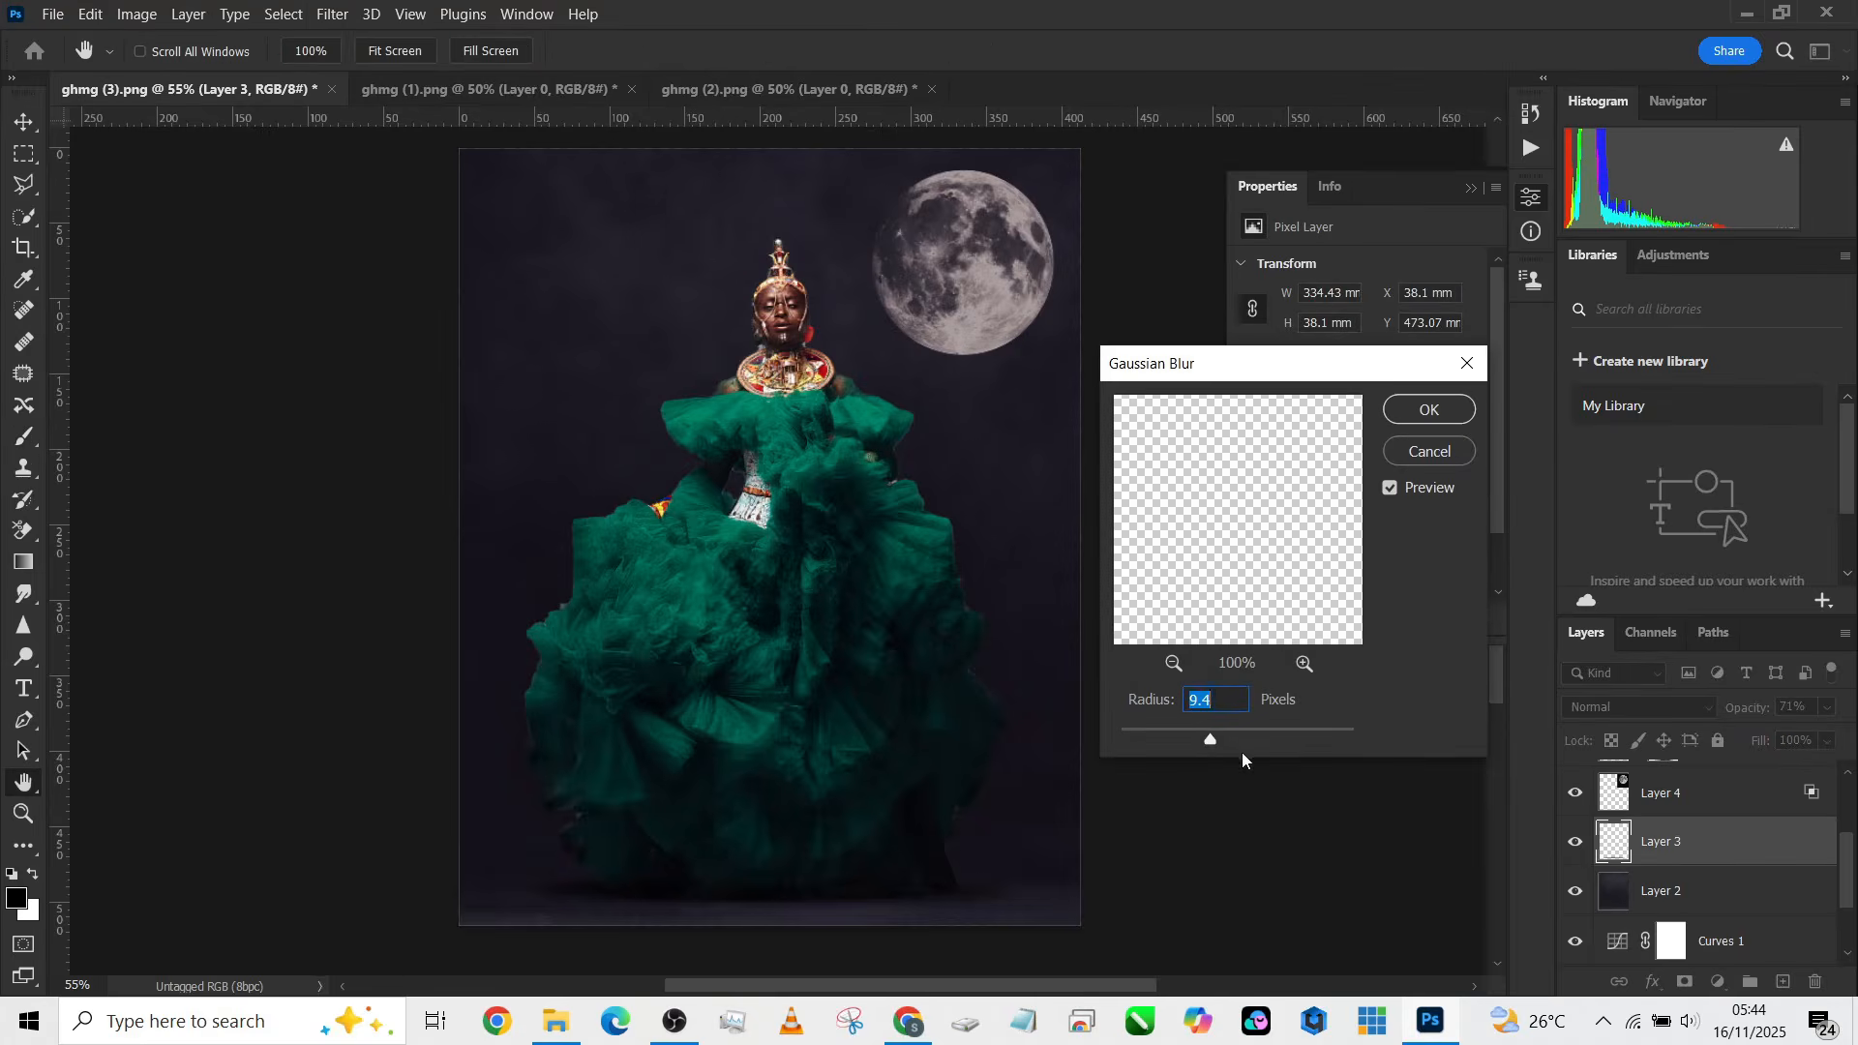
{"action": "left_click_drag", "start_coordinate": [1234, 734], "coordinate": [1215, 735]}
{"action": "left_click", "coordinate": [1429, 409]}
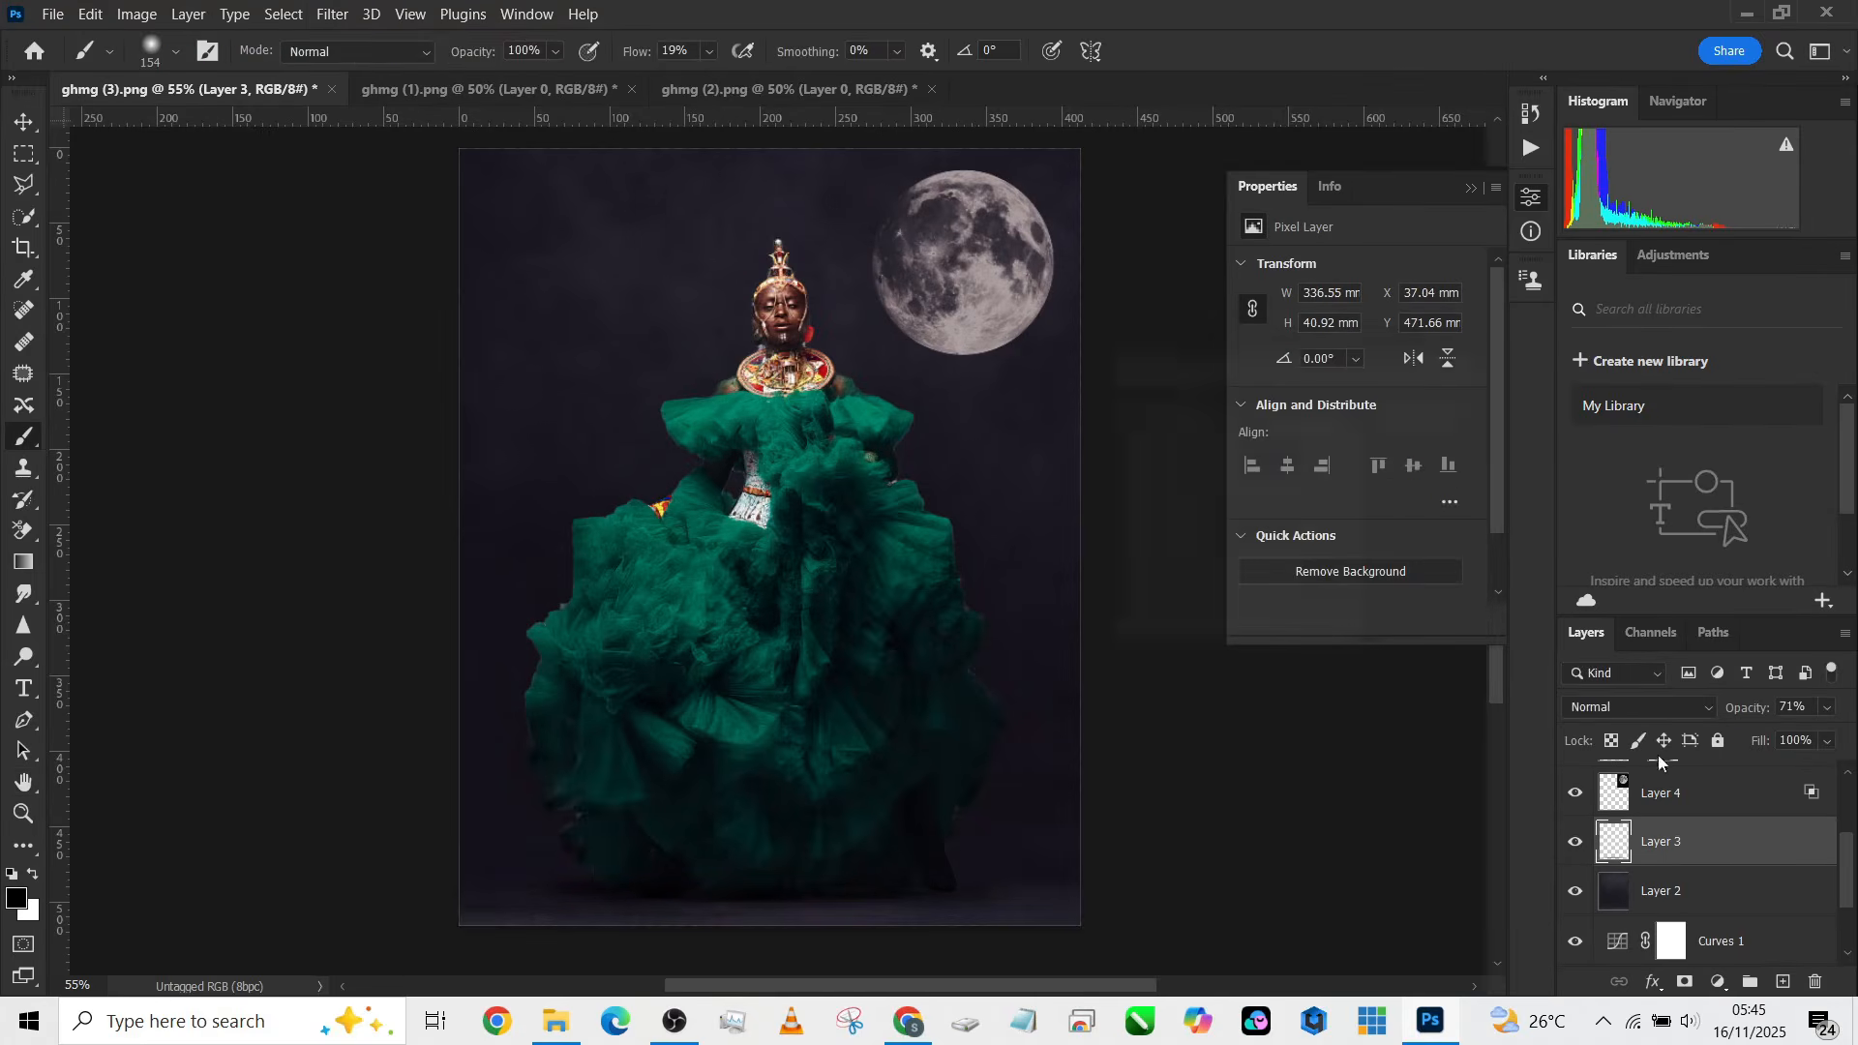
Step: Toggle Layer 4, Color Lookup and Gradient Map visibility to compare their effect on the composite
{"action": "scroll", "coordinate": [1620, 834], "scroll_direction": "up", "scroll_amount": 1}
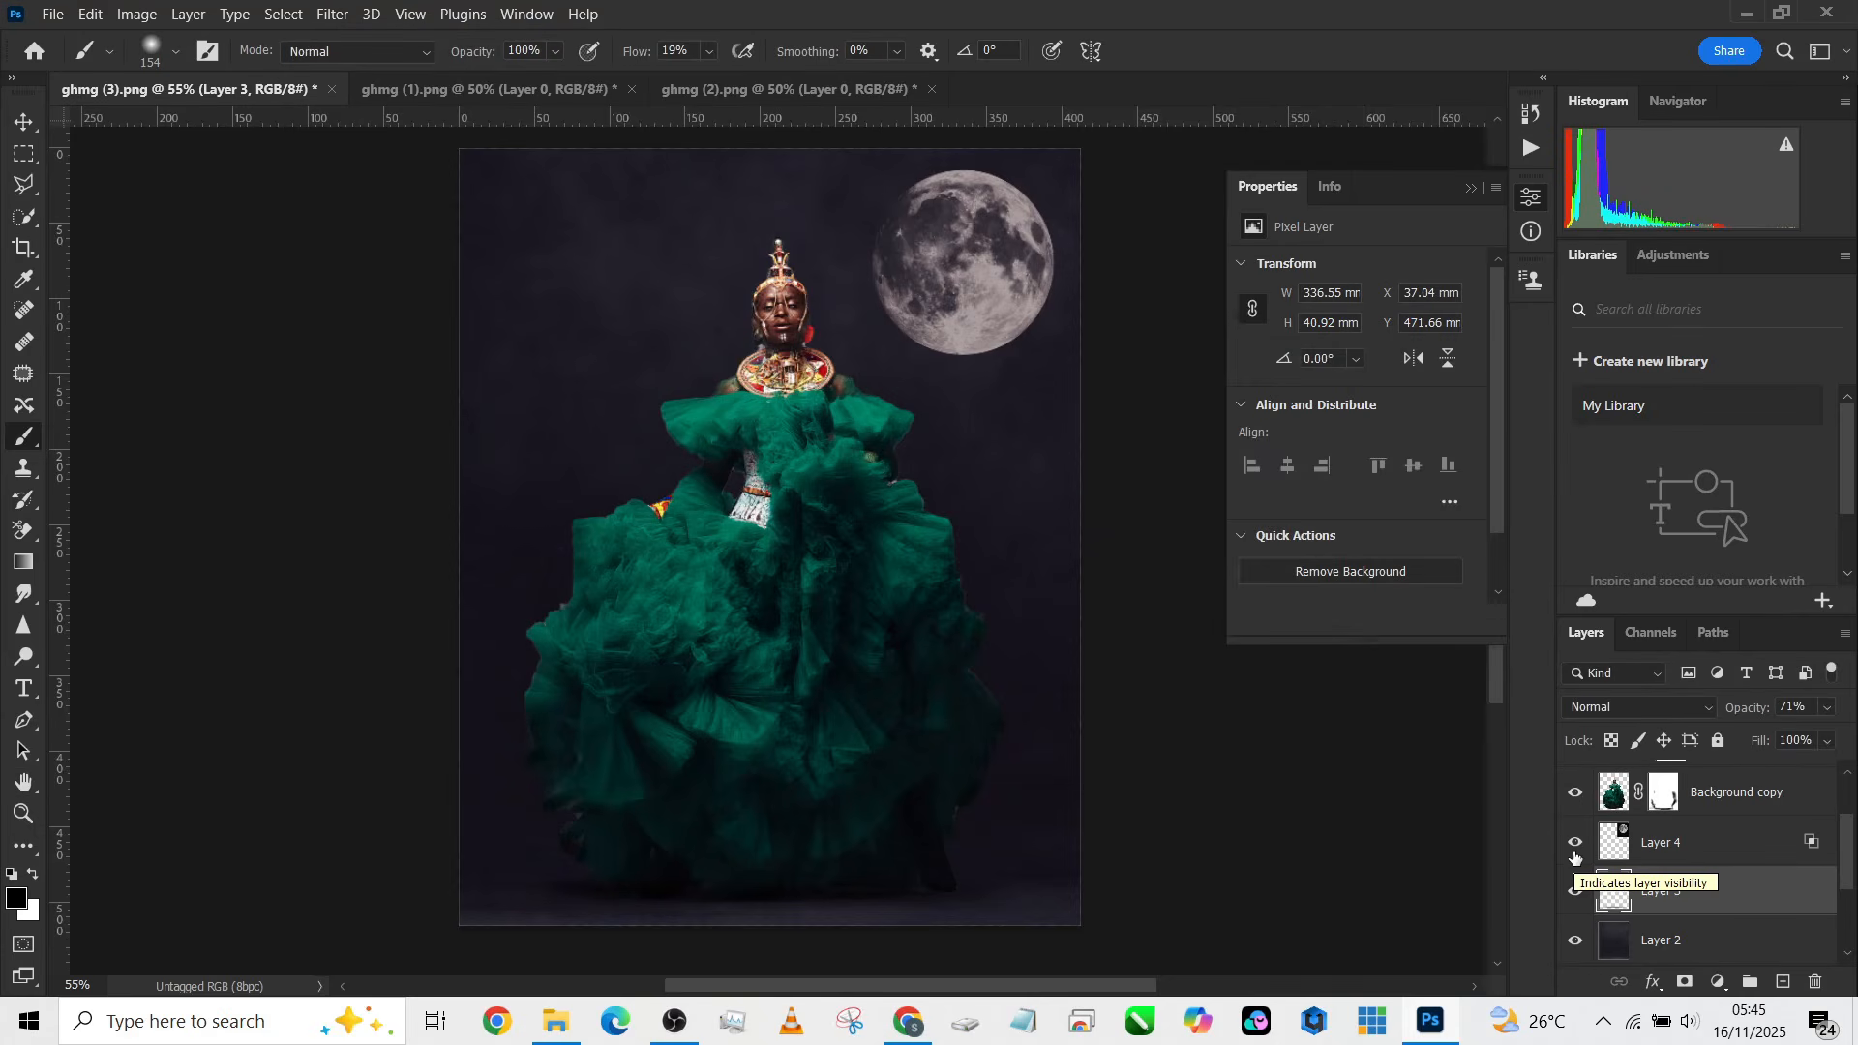
{"action": "left_click", "coordinate": [1576, 844]}
{"action": "left_click", "coordinate": [1577, 844]}
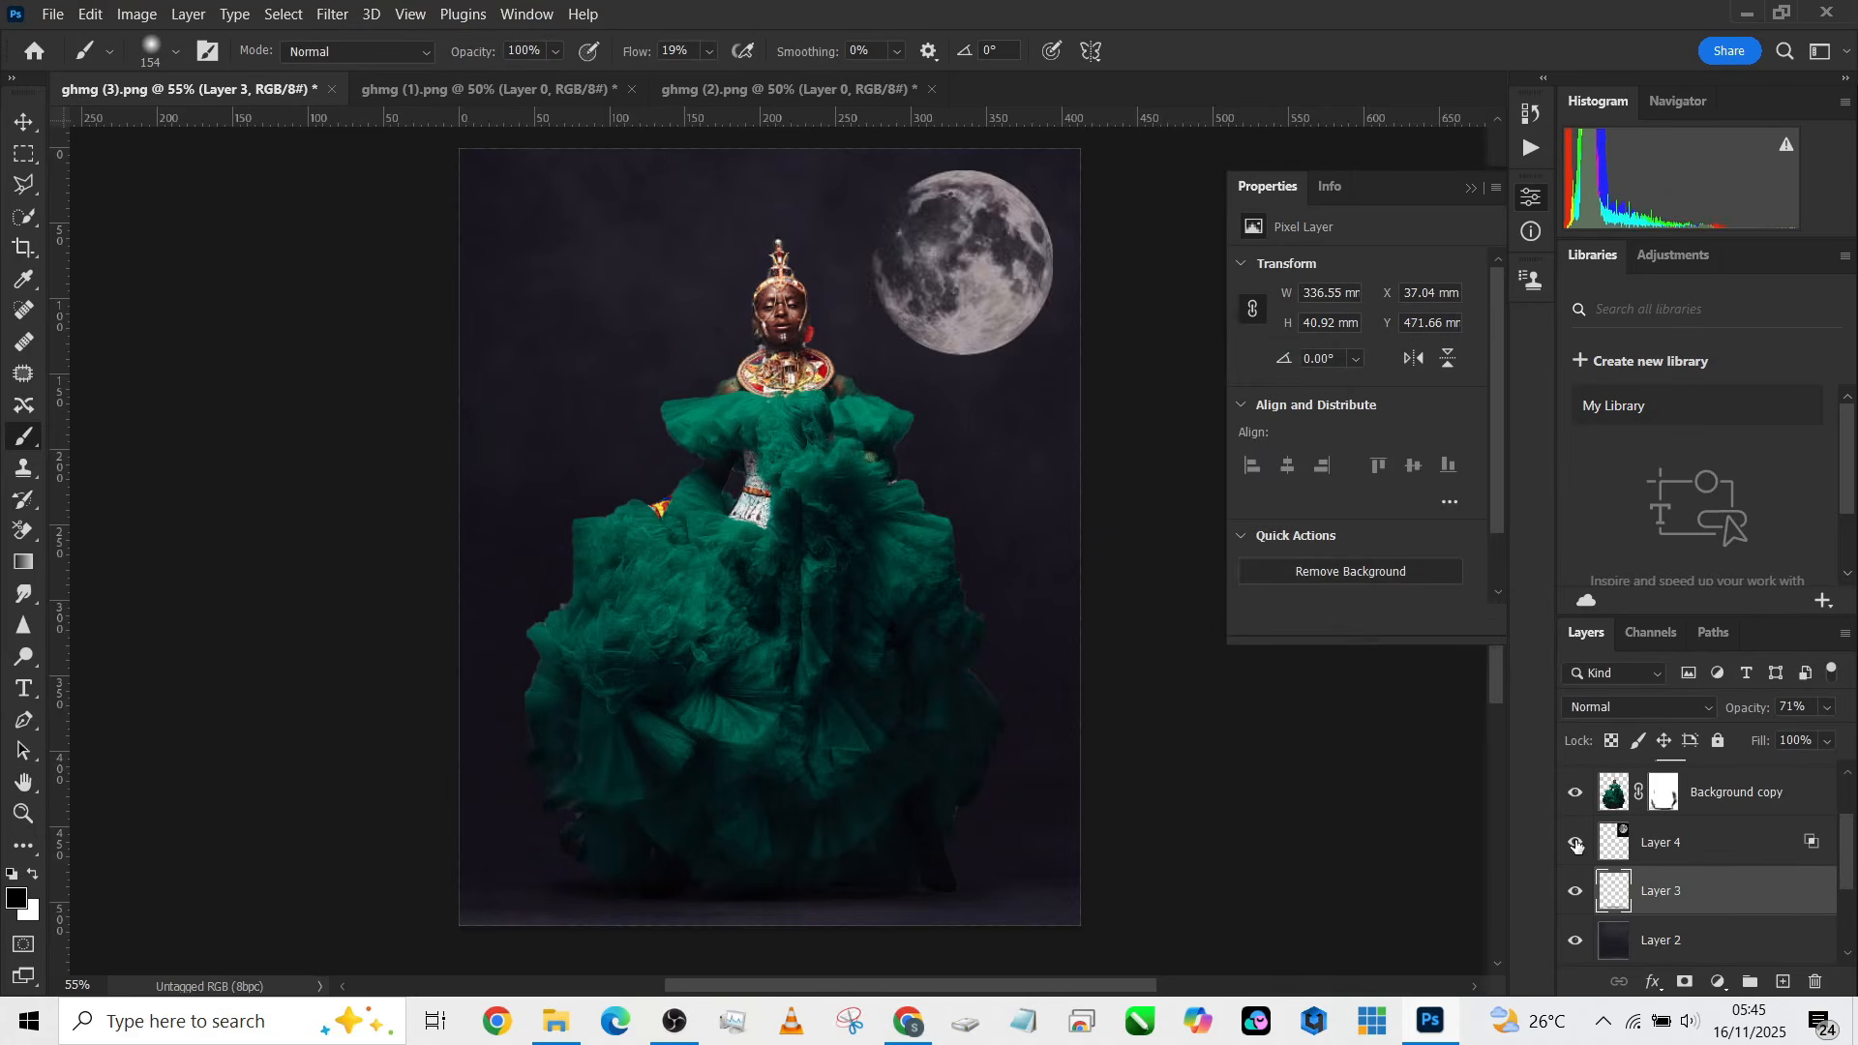
{"action": "left_click", "coordinate": [1577, 844]}
{"action": "left_click", "coordinate": [1576, 844]}
{"action": "left_click", "coordinate": [1713, 853]}
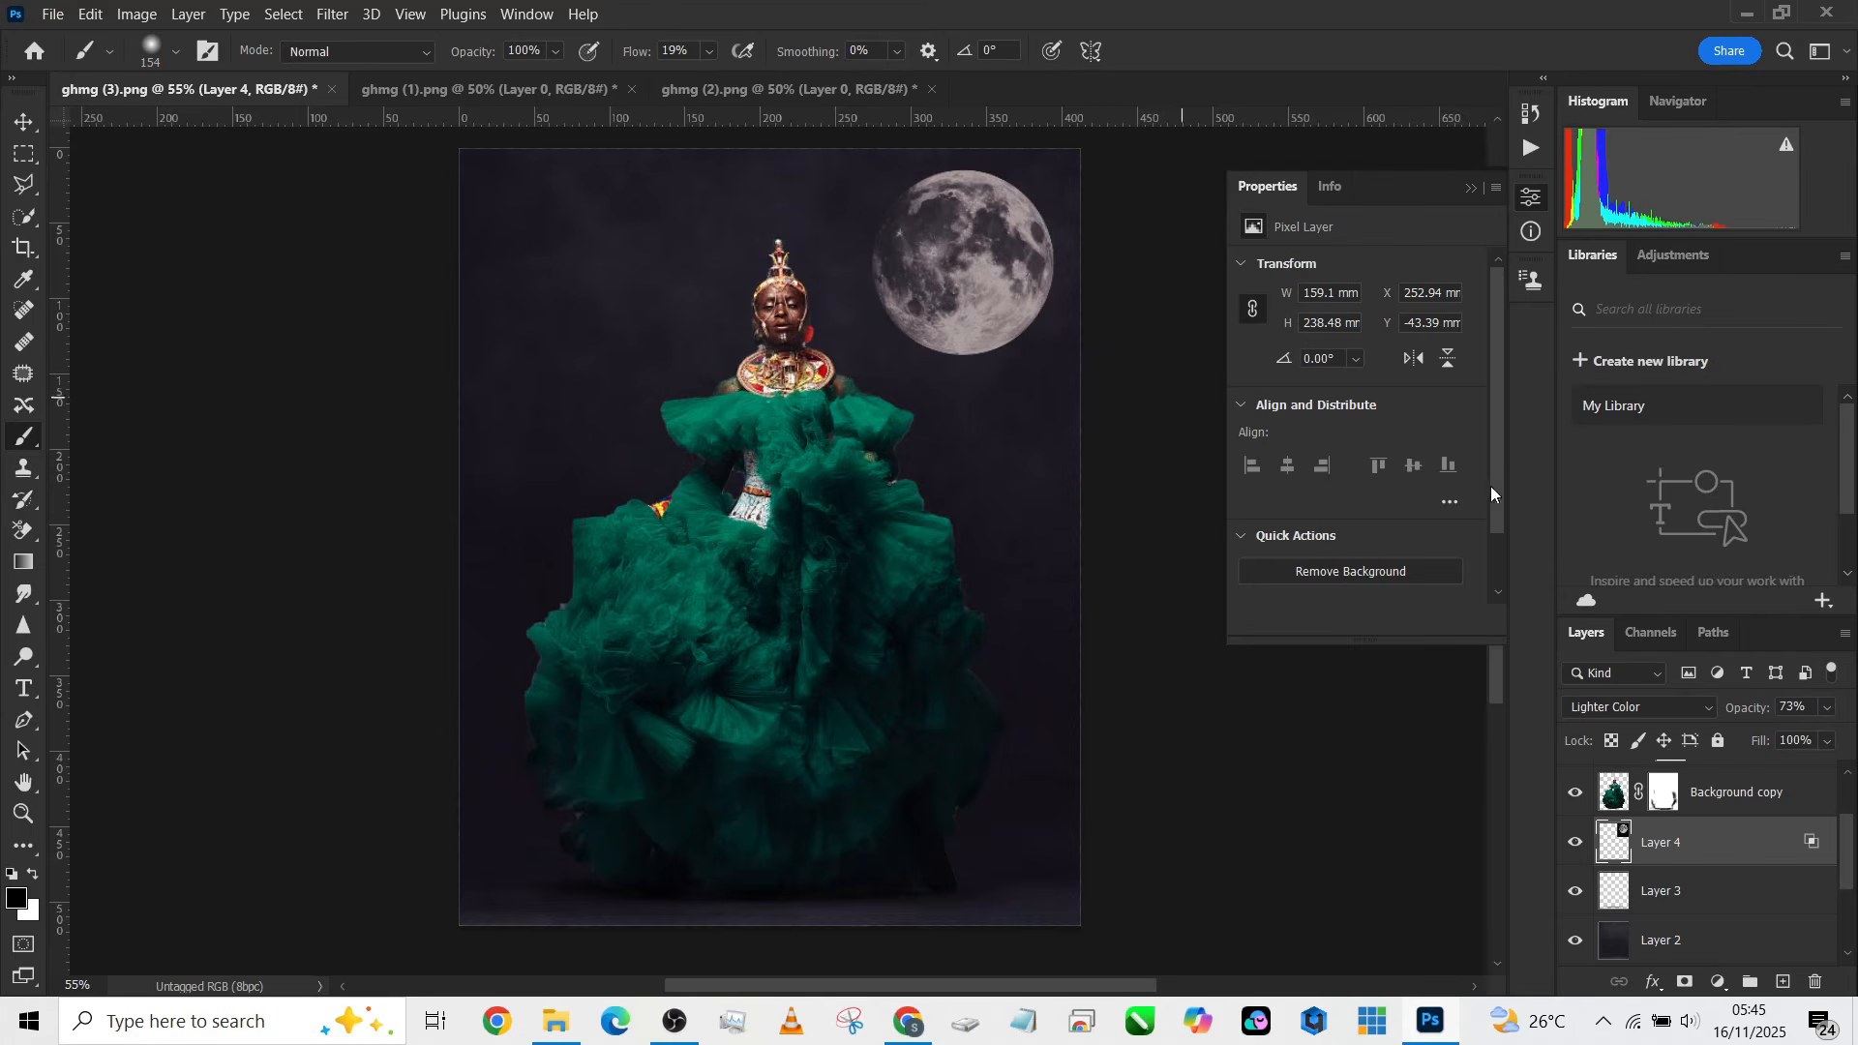
{"action": "scroll", "coordinate": [1642, 909], "scroll_direction": "up", "scroll_amount": 2}
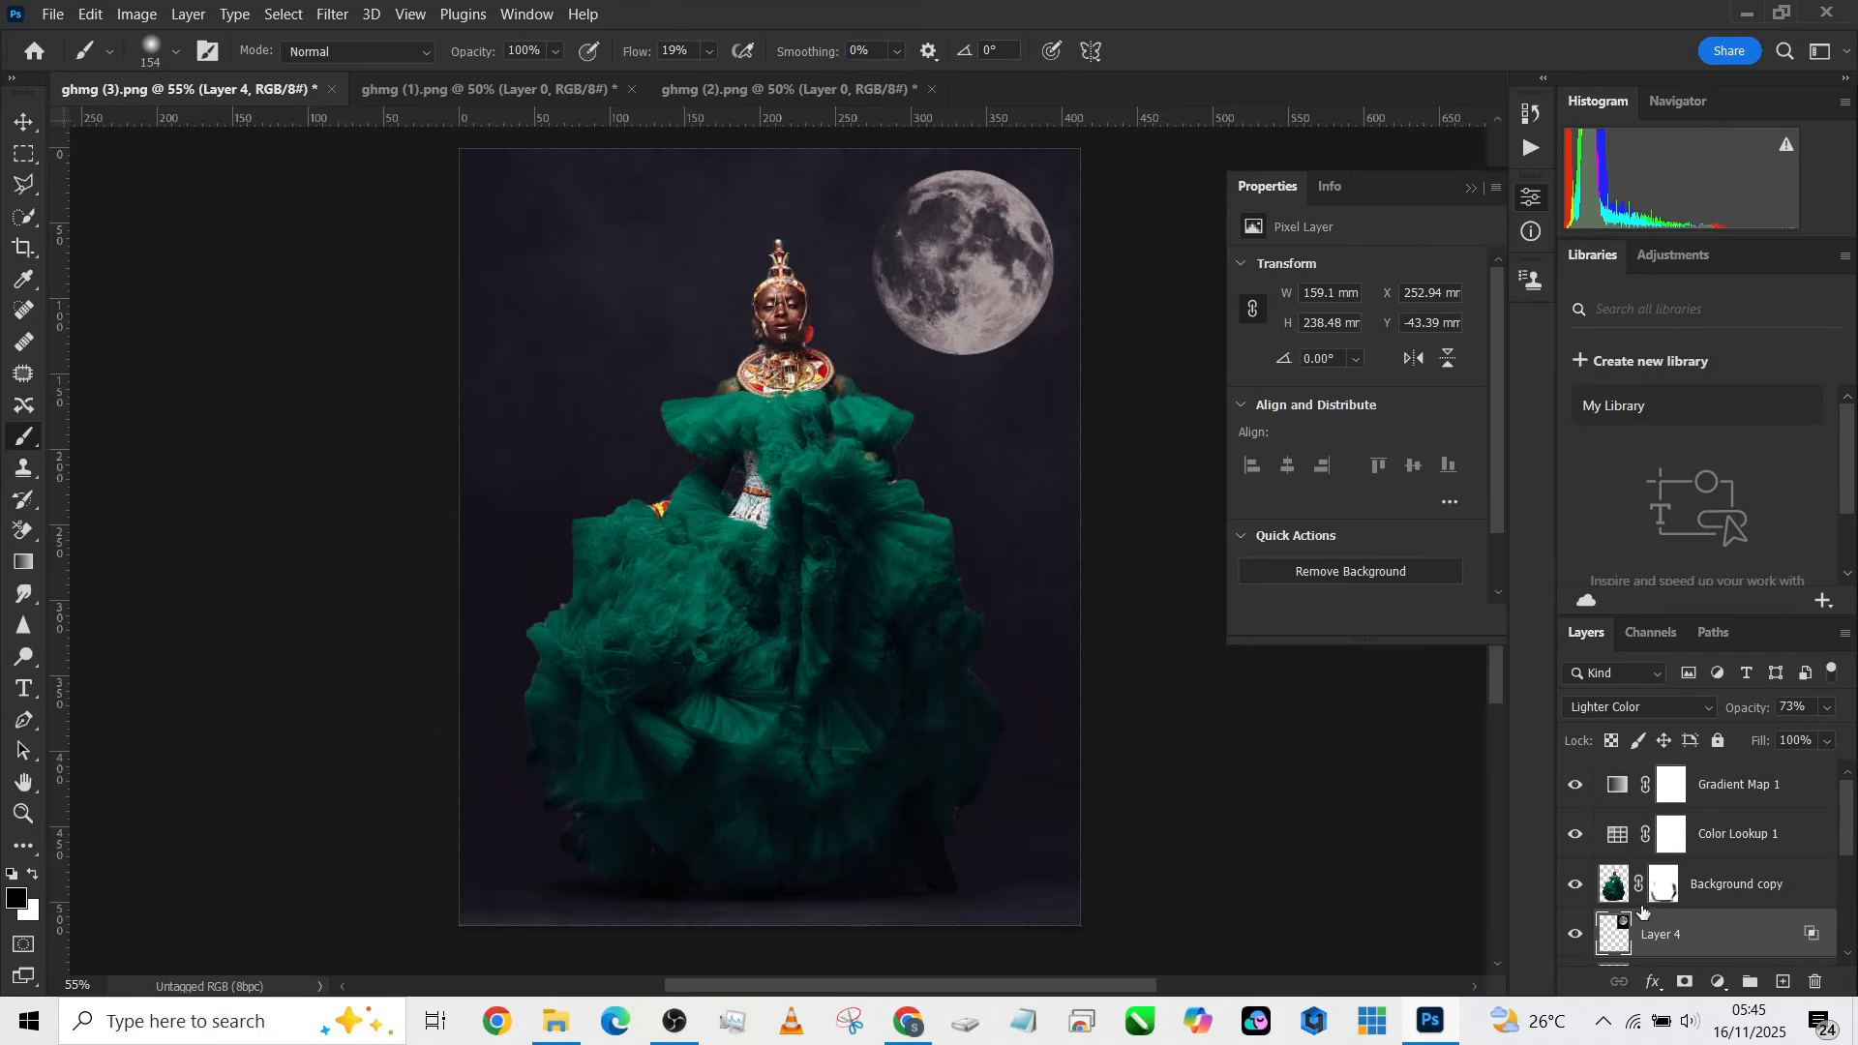
{"action": "left_click", "coordinate": [1578, 834]}
{"action": "left_click", "coordinate": [1578, 834]}
{"action": "left_click", "coordinate": [1577, 783]}
{"action": "left_click", "coordinate": [1577, 784]}
Step: Set the Gradient Map layer's opacity to 38%
{"action": "left_click", "coordinate": [1814, 791]}
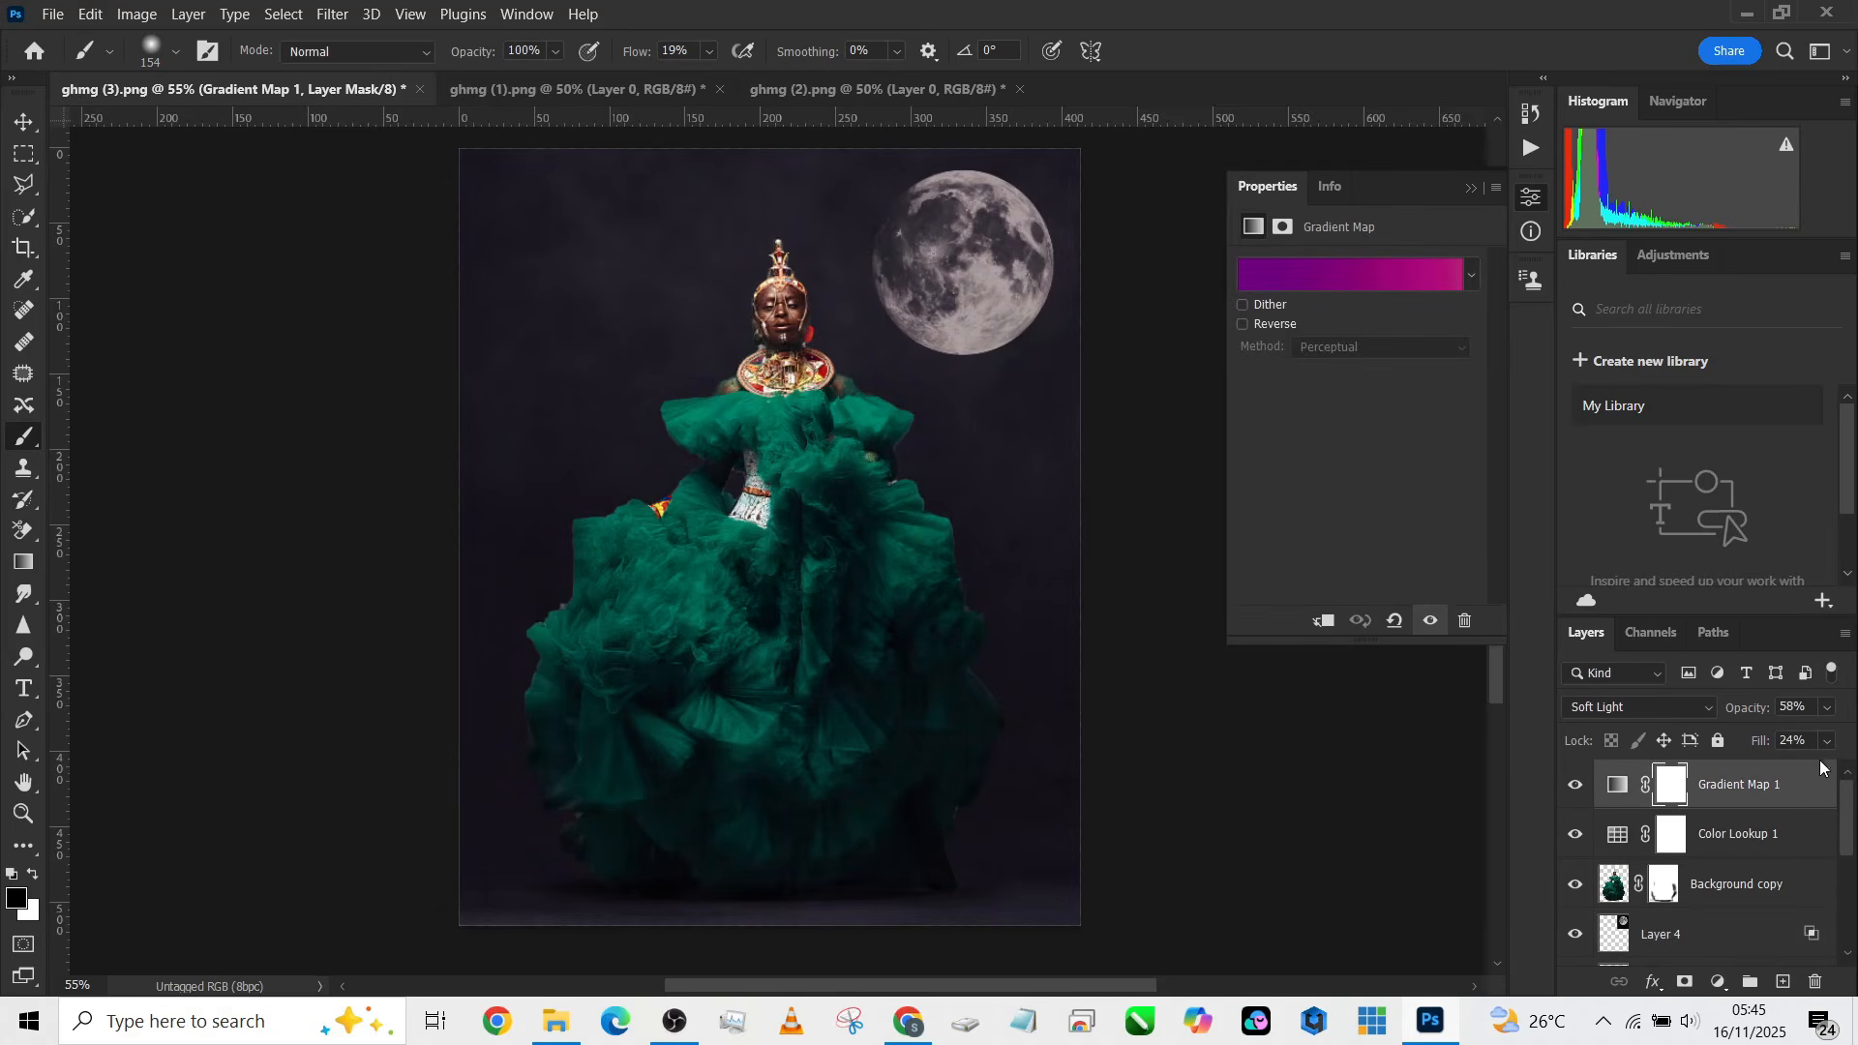
{"action": "left_click", "coordinate": [1827, 707]}
{"action": "left_click_drag", "start_coordinate": [1774, 737], "coordinate": [1769, 737]}
Step: Toggle the original Background layer to compare the composite with the untouched photo
{"action": "scroll", "coordinate": [1682, 852], "scroll_direction": "down", "scroll_amount": 5}
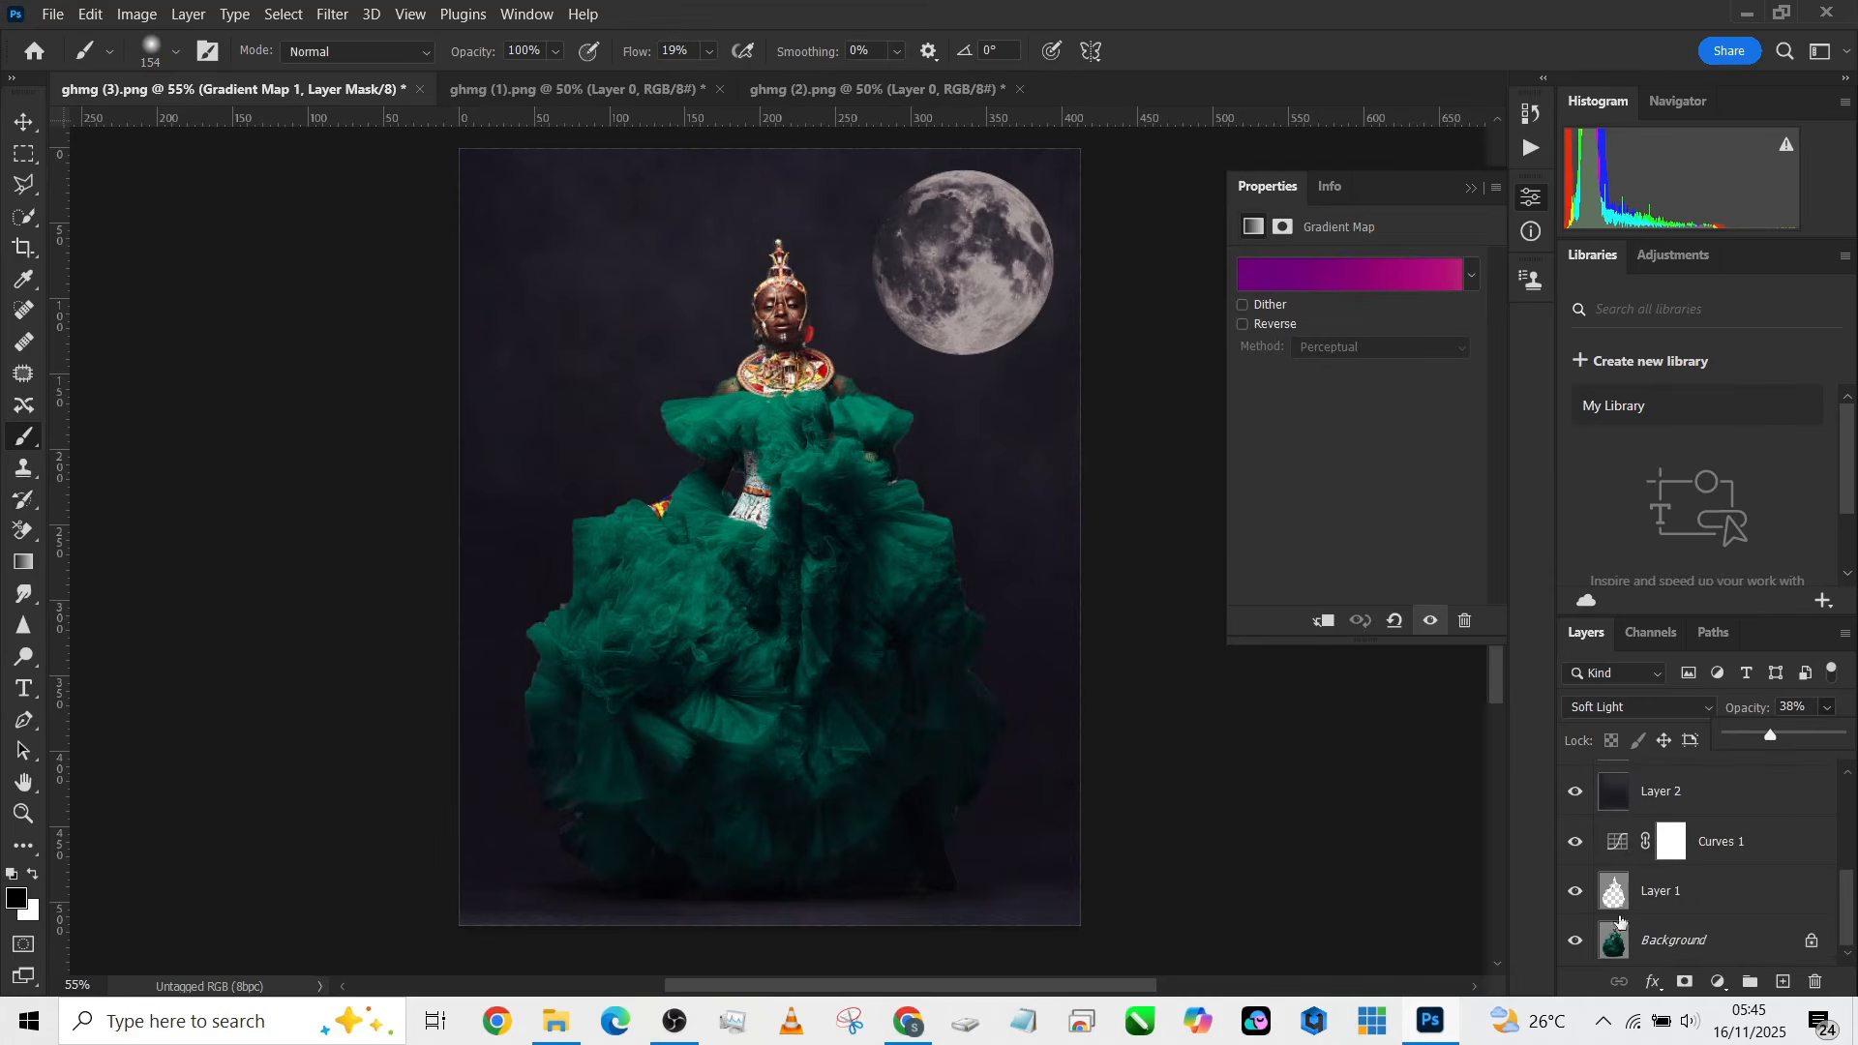
{"action": "left_click", "coordinate": [1576, 941], "text": "alt"}
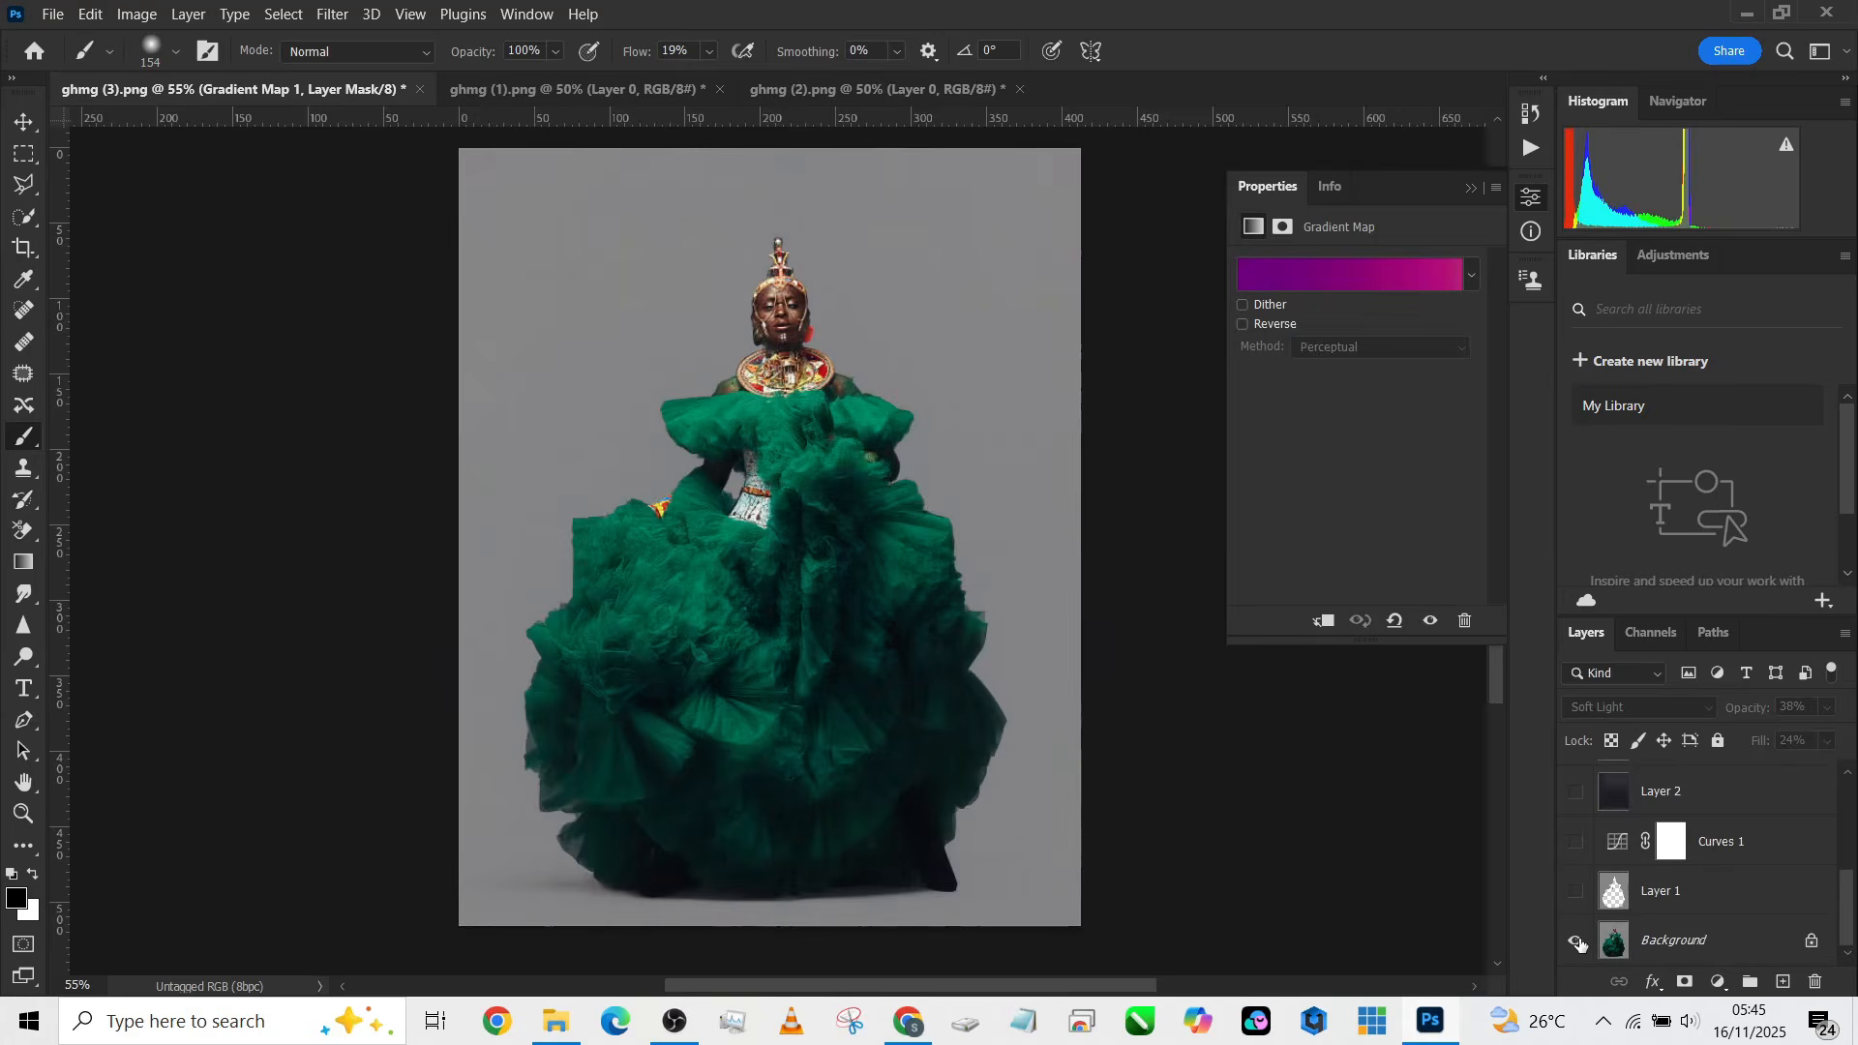
{"action": "left_click", "coordinate": [1577, 941], "text": "alt"}
{"action": "left_click_drag", "start_coordinate": [1157, 726], "coordinate": [1159, 747]}
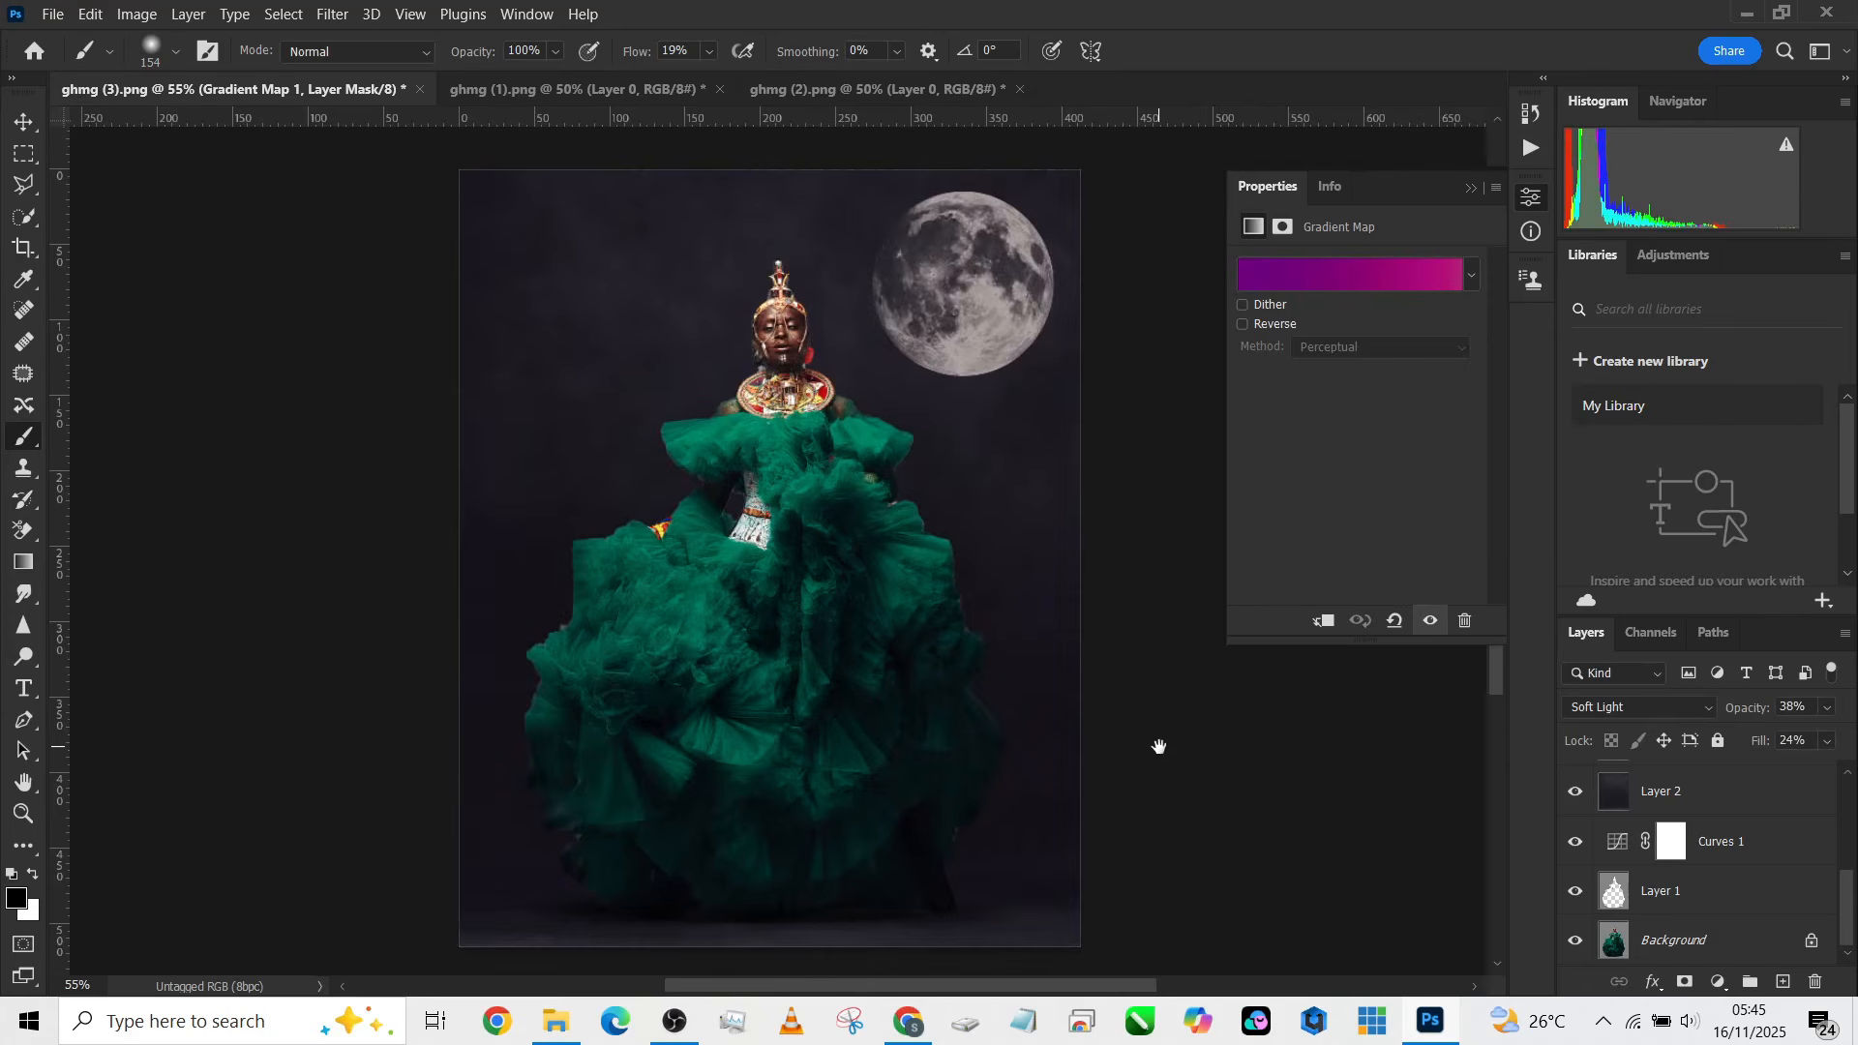
{"action": "scroll", "coordinate": [1160, 747], "scroll_direction": "up", "scroll_amount": 1}
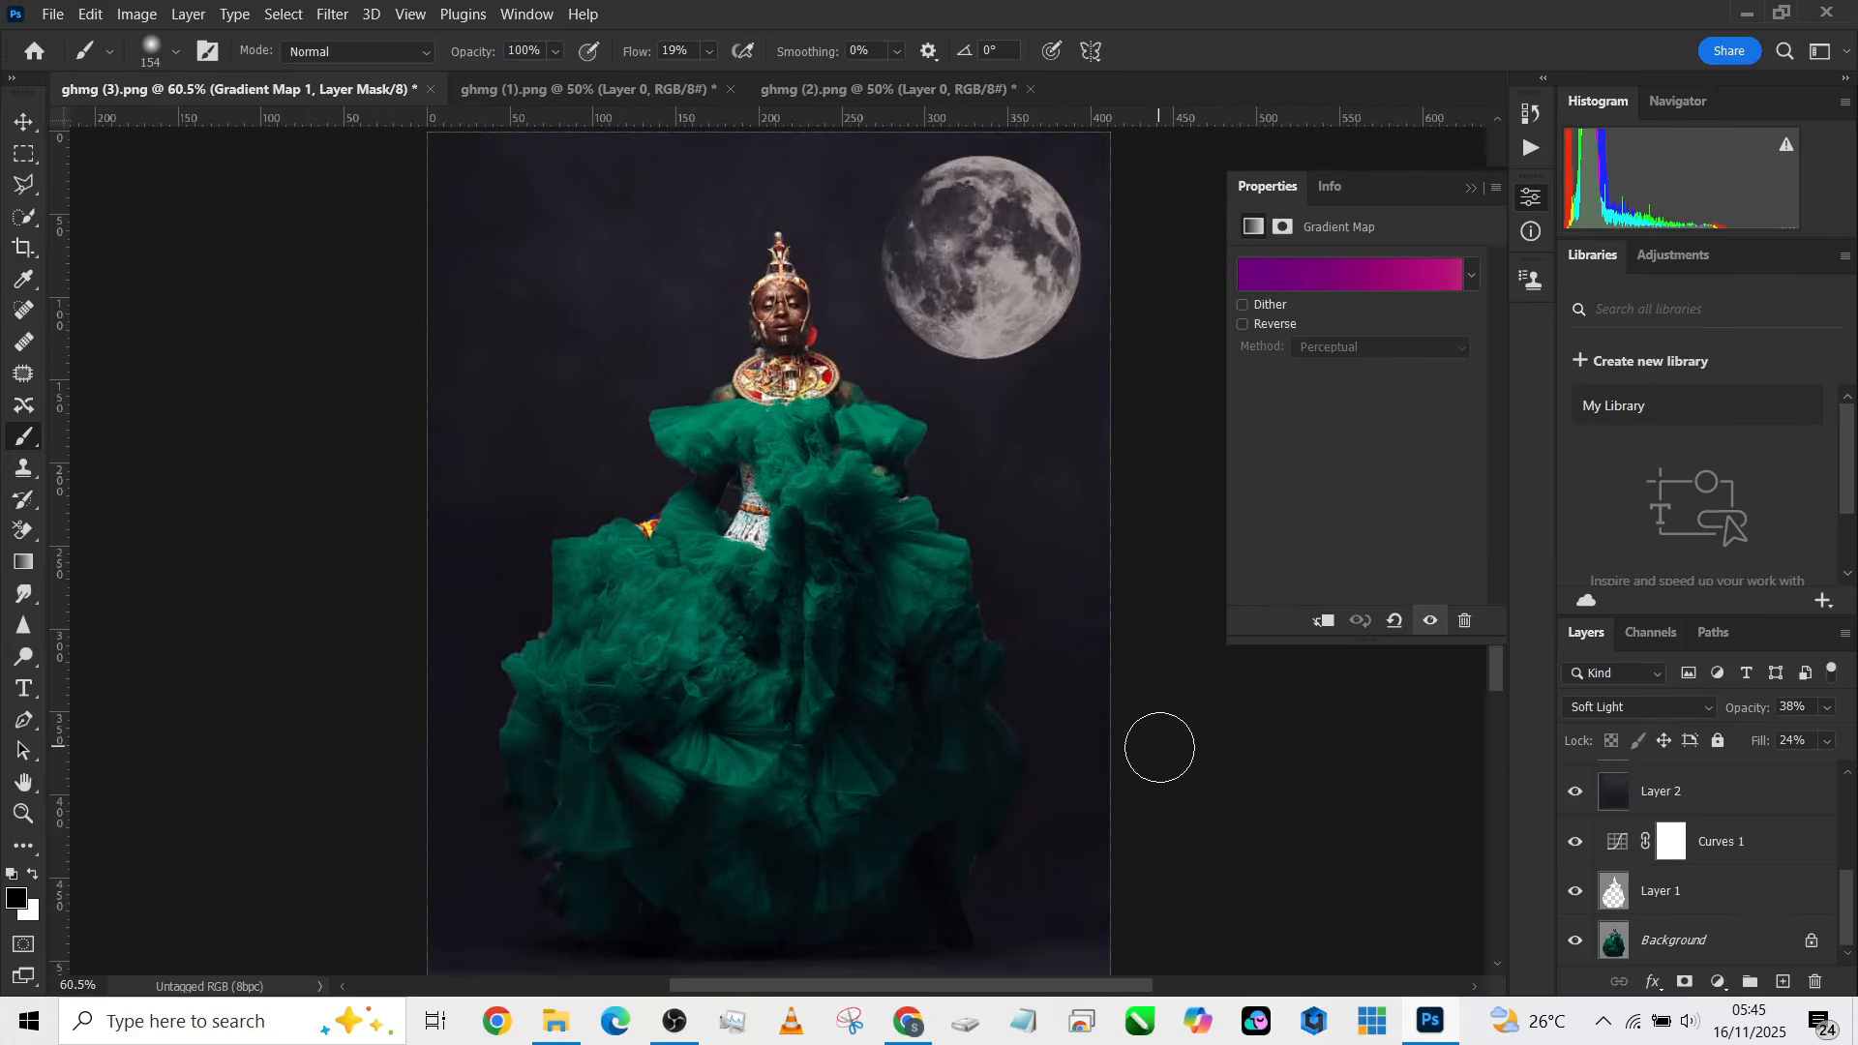